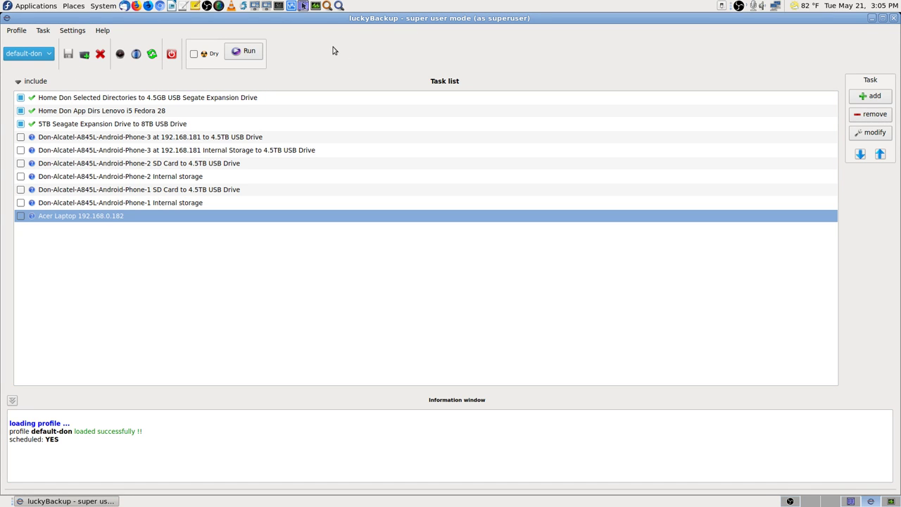
left_click(340, 7)
type("lucky")
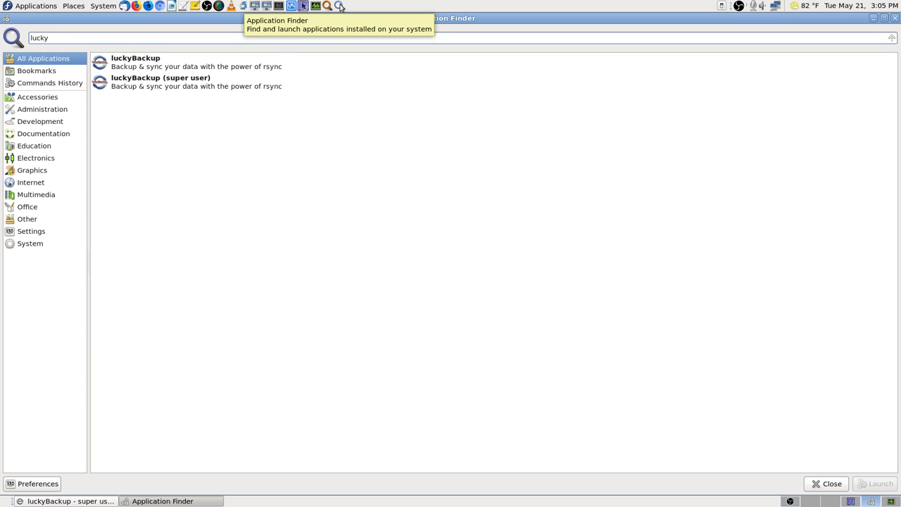
left_click(257, 69)
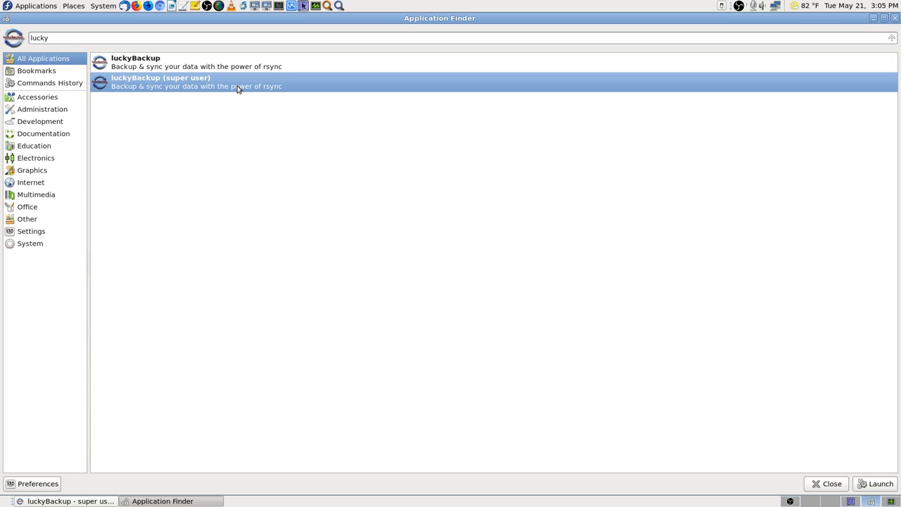
left_click(895, 20)
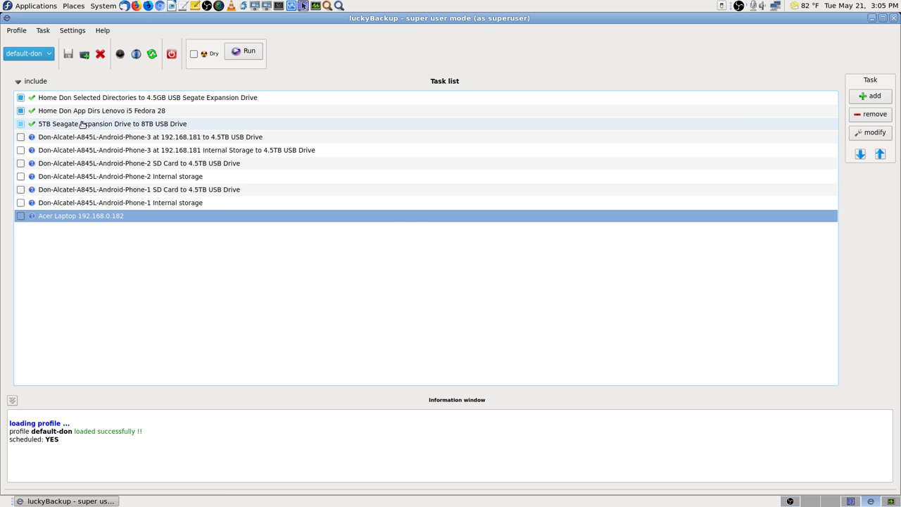
left_click(34, 54)
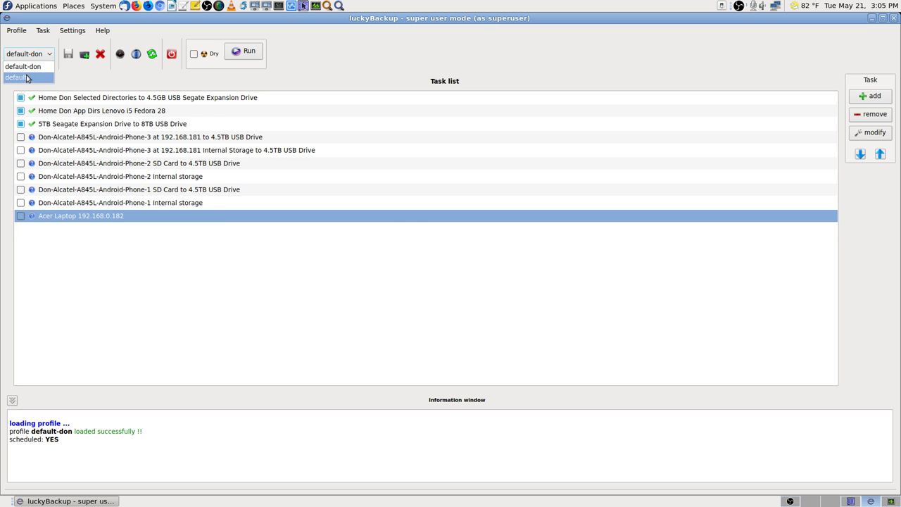
left_click(29, 77)
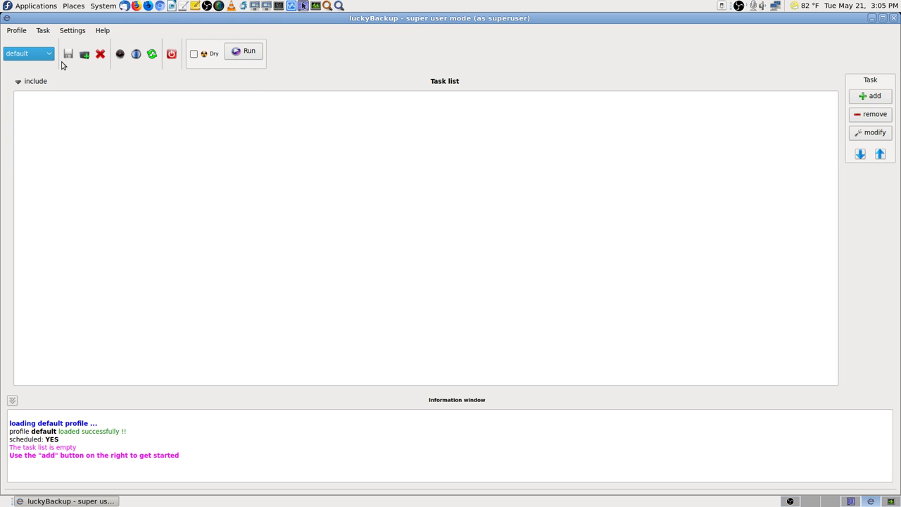
left_click(48, 54)
left_click(44, 67)
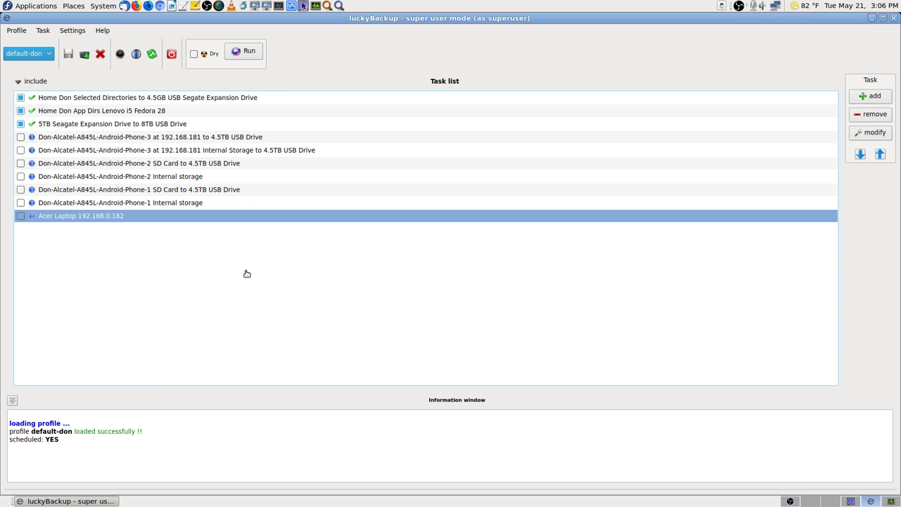
Exclude the 5TB Seagate and two Home Don tasks, select Phone-3, and switch to Krusader.
left_click(20, 124)
left_click(20, 111)
left_click(20, 98)
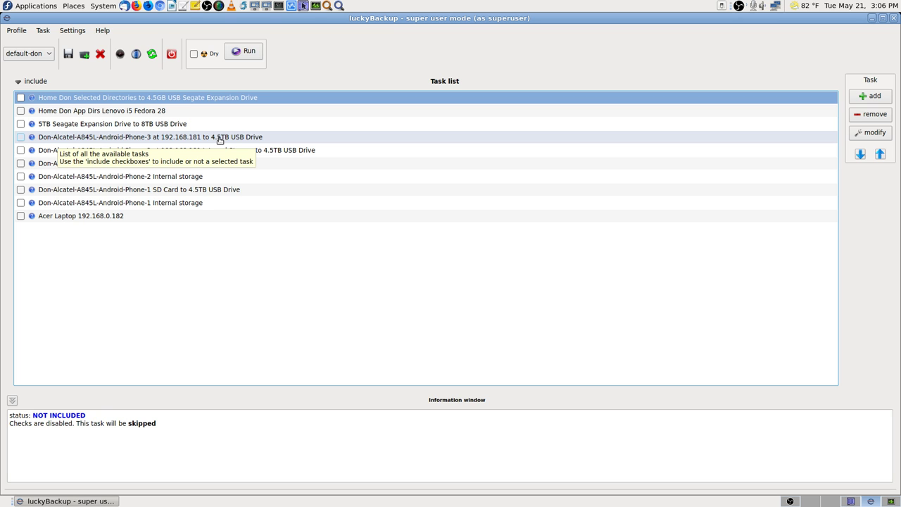
left_click(176, 137)
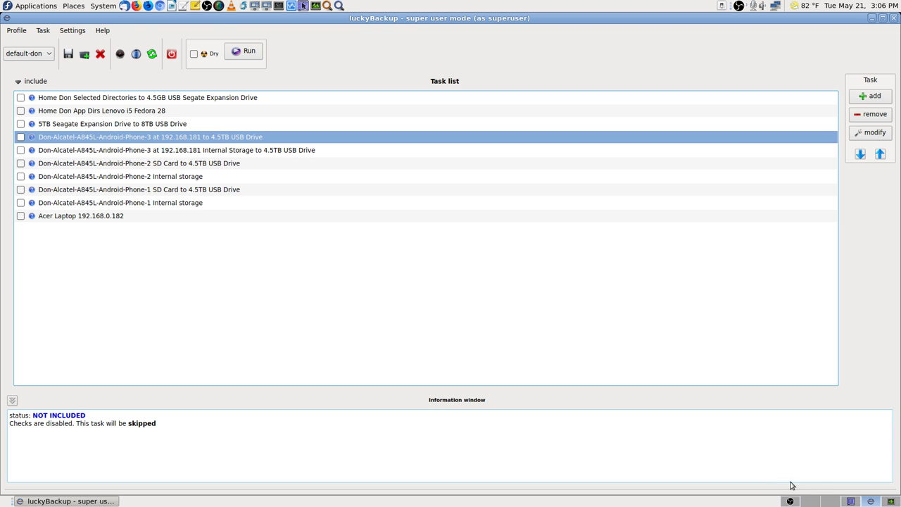
left_click(852, 501)
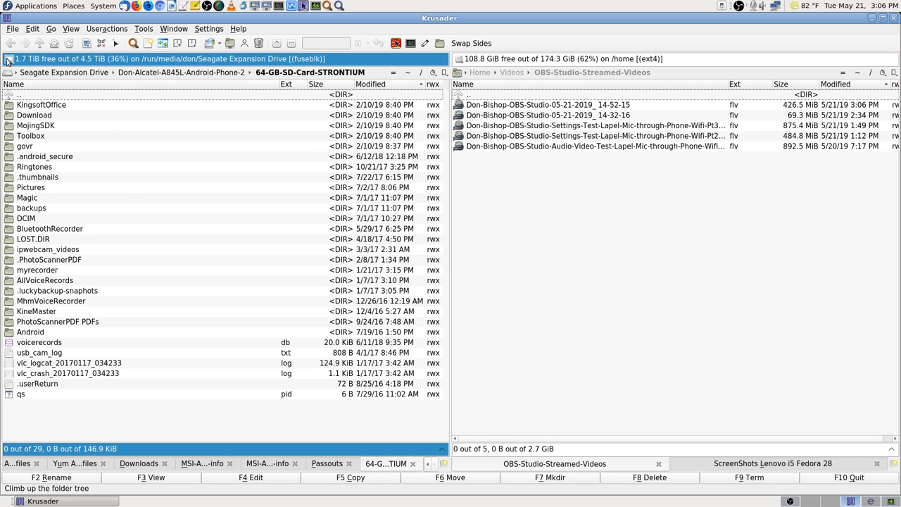
Browse the Don-Alcatel-A845L-Android-Phone-2 backup folders on the 4.5 TiB Seagate drive, then return to luckyBackup.
left_click(9, 60)
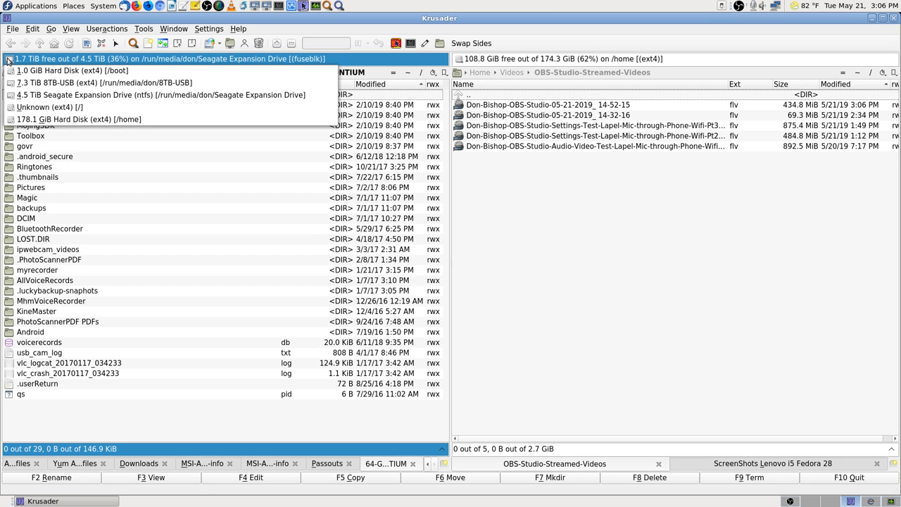
left_click(39, 95)
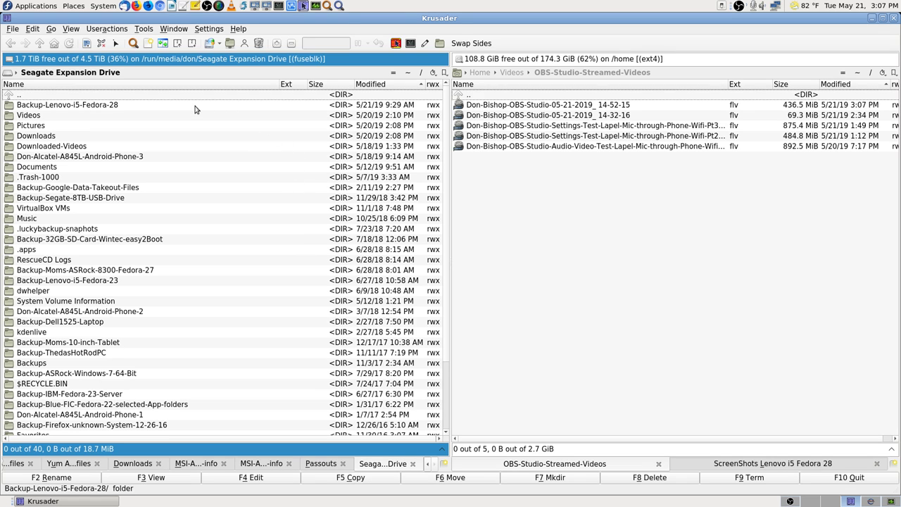
left_click(11, 44)
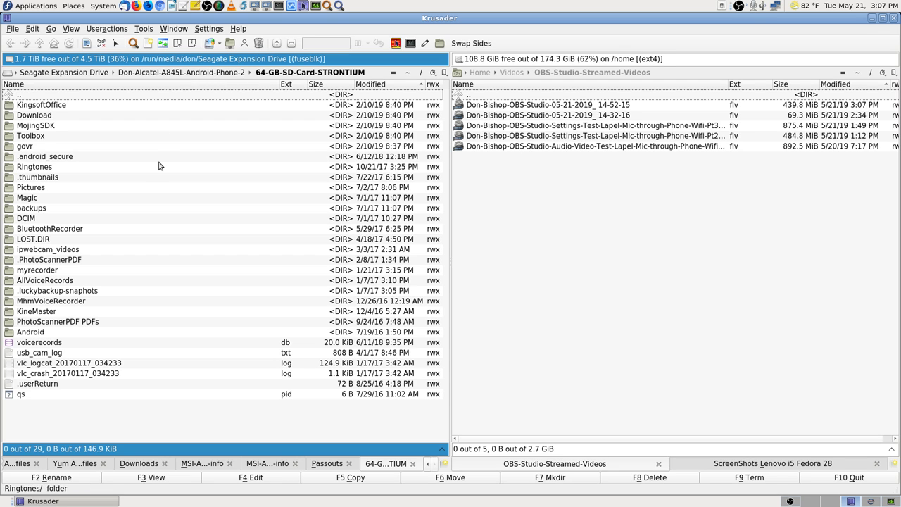
double_click(60, 97)
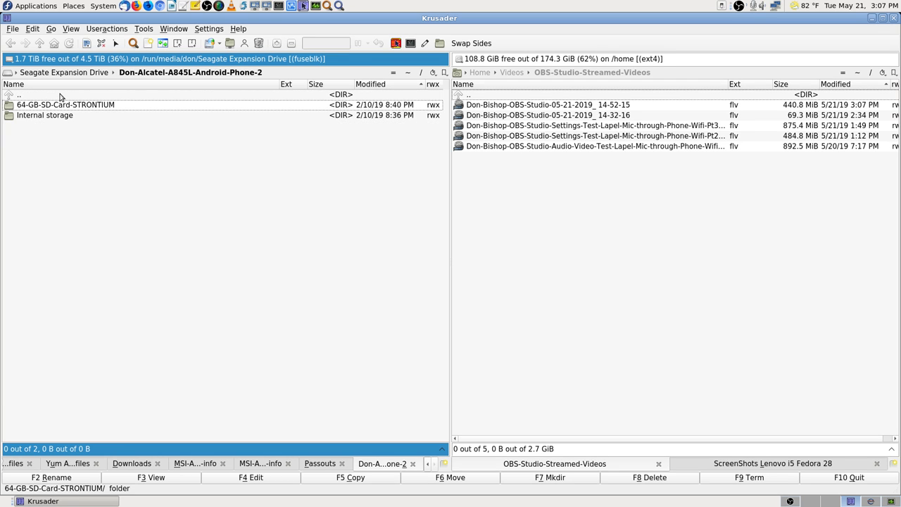
key("Return")
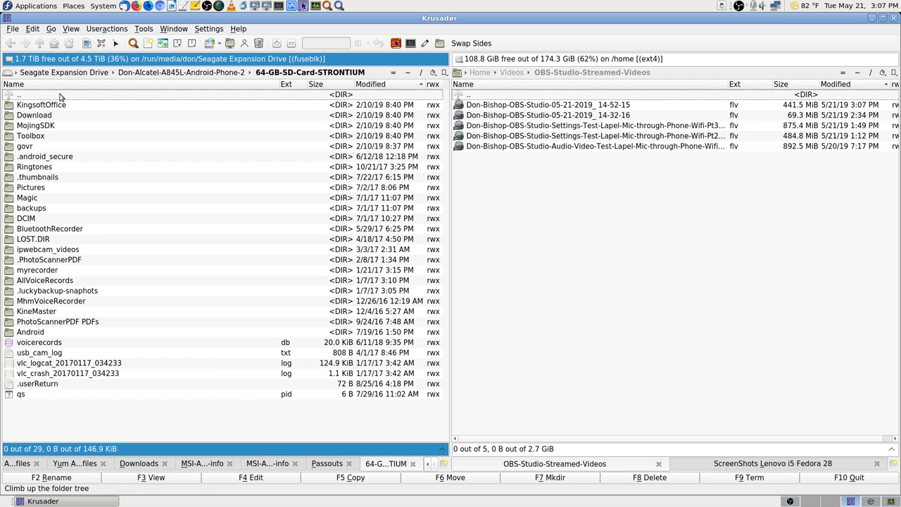
left_click(872, 501)
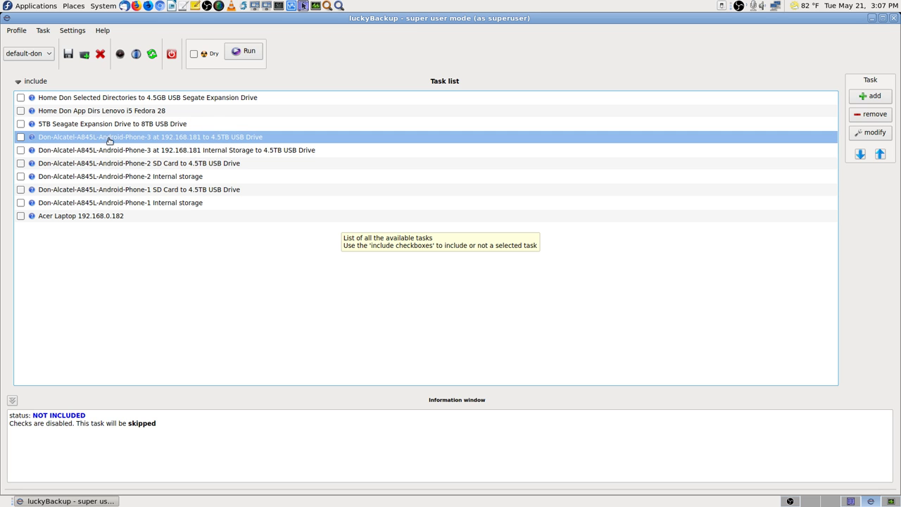
Open the Phone-3 at 192.168.181 task's advanced properties, widen the dialog, and copy its /storage/sdcard0/ source.
left_click(877, 133)
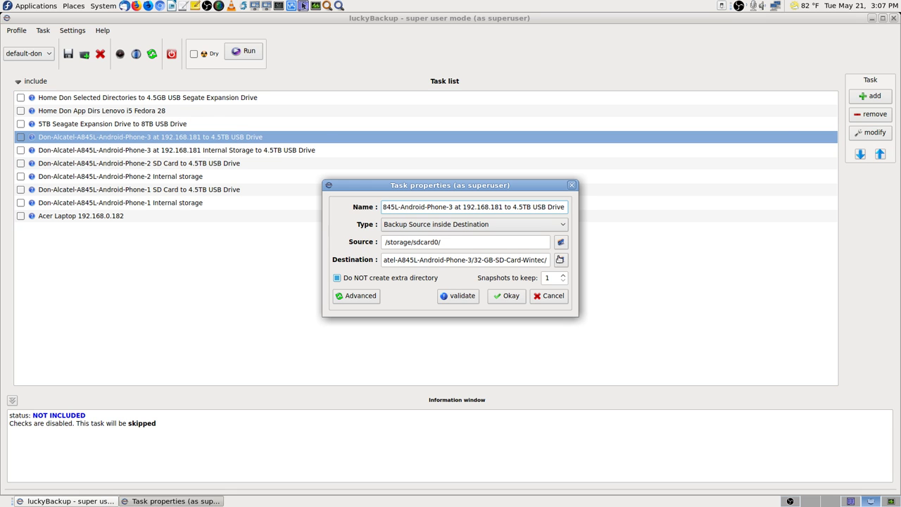
left_click(360, 296)
left_click_drag(492, 163, 482, 38)
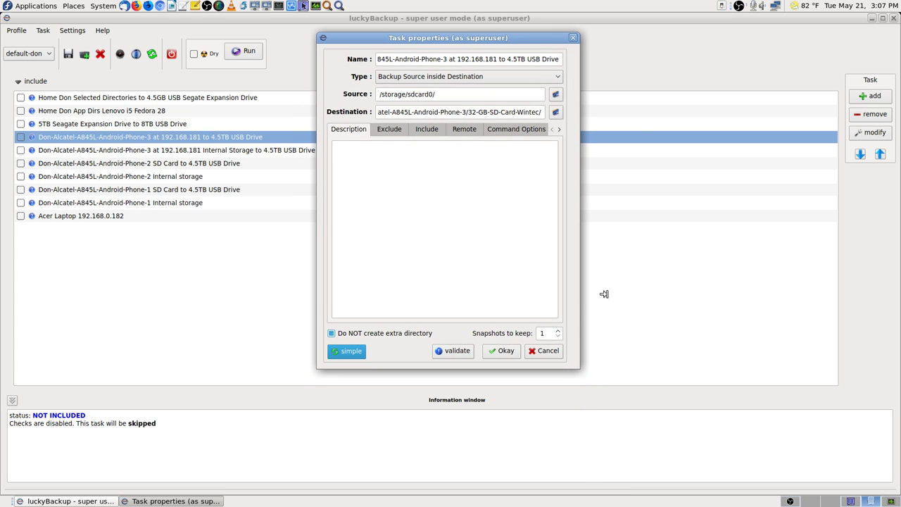
left_click_drag(571, 294, 693, 294)
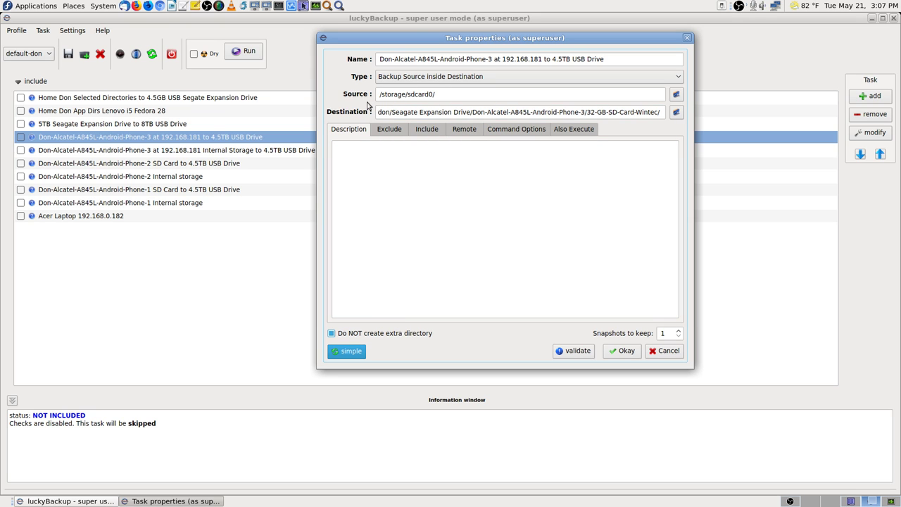
left_click_drag(446, 94, 368, 94)
right_click(412, 99)
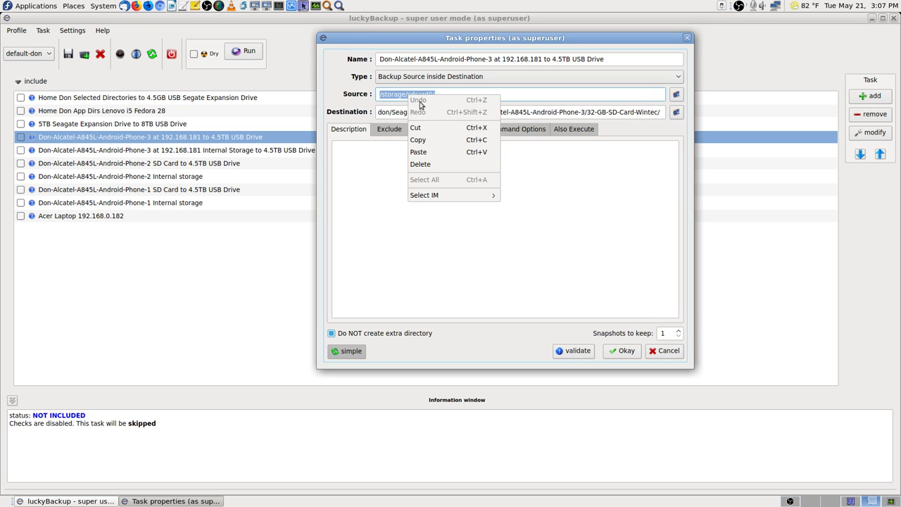
left_click(418, 140)
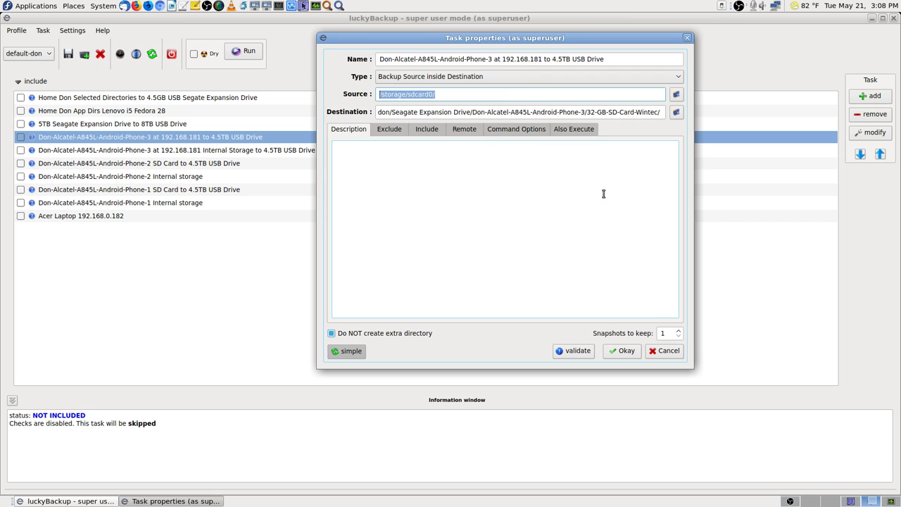
left_click(390, 129)
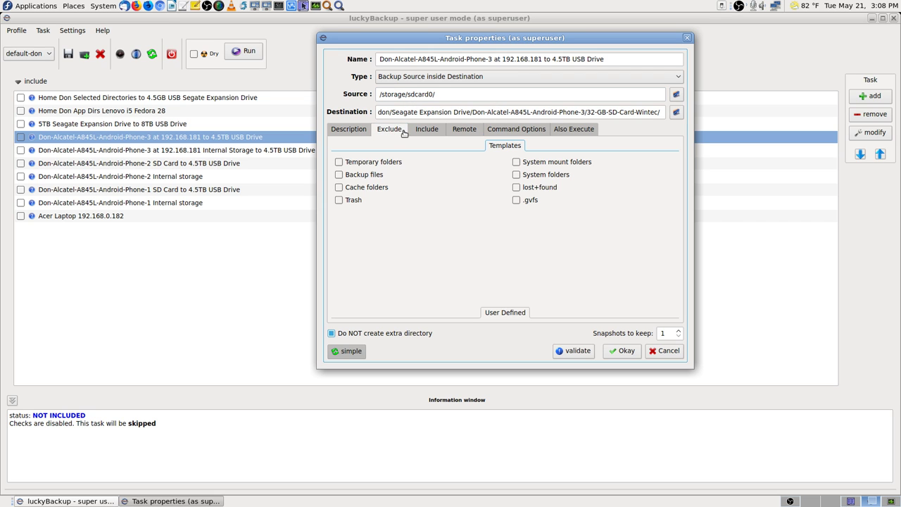
left_click(428, 132)
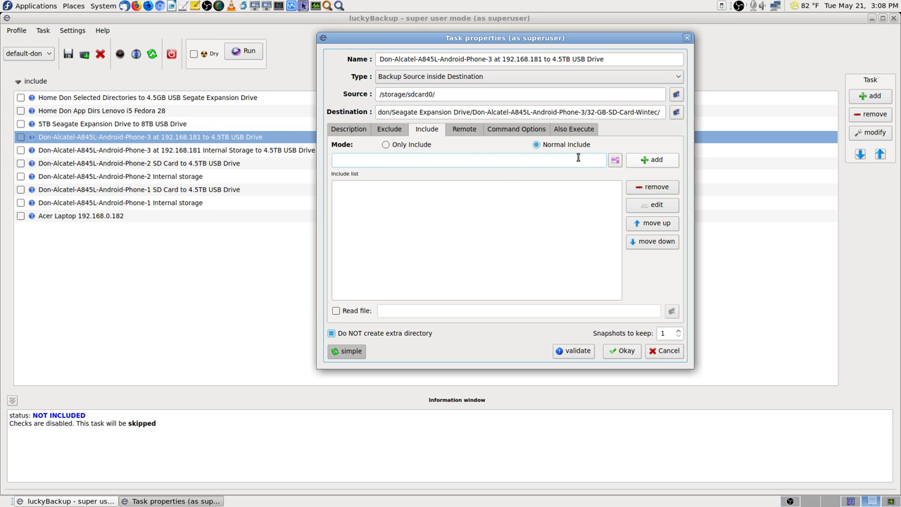
left_click(471, 129)
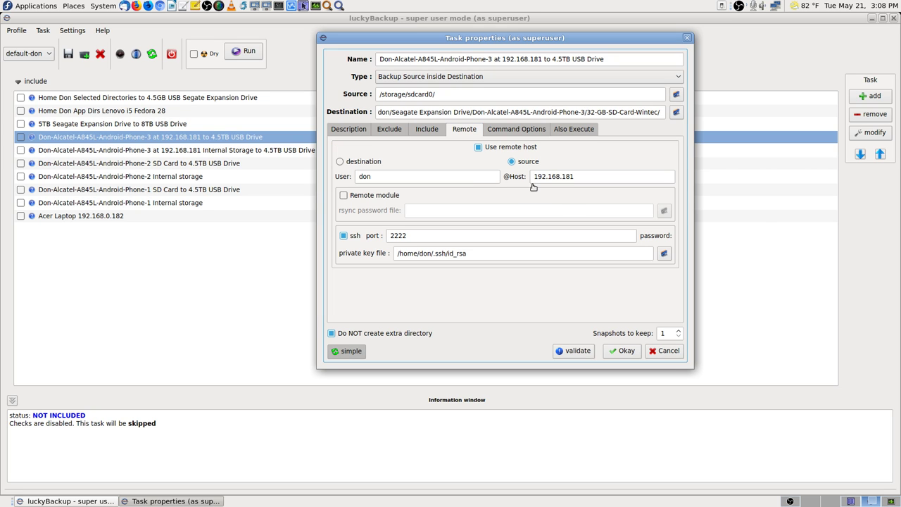
left_click(555, 179)
left_click(527, 133)
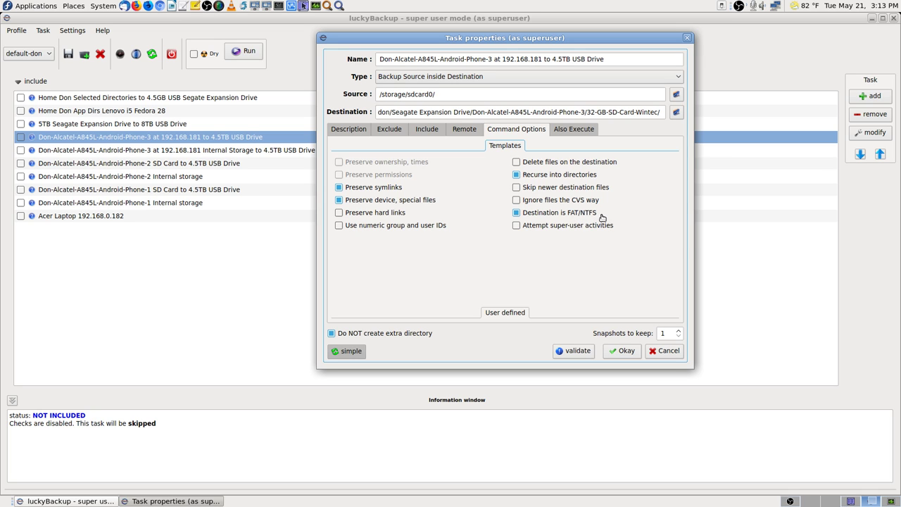
Read the tooltip for the Phone-3 task's 'Destination is FAT/NTFS' command option.
mouse_move(603, 217)
Look through the Phone-3 task's Remote, Include, Exclude and Description tabs, then cancel without saving.
left_click(464, 129)
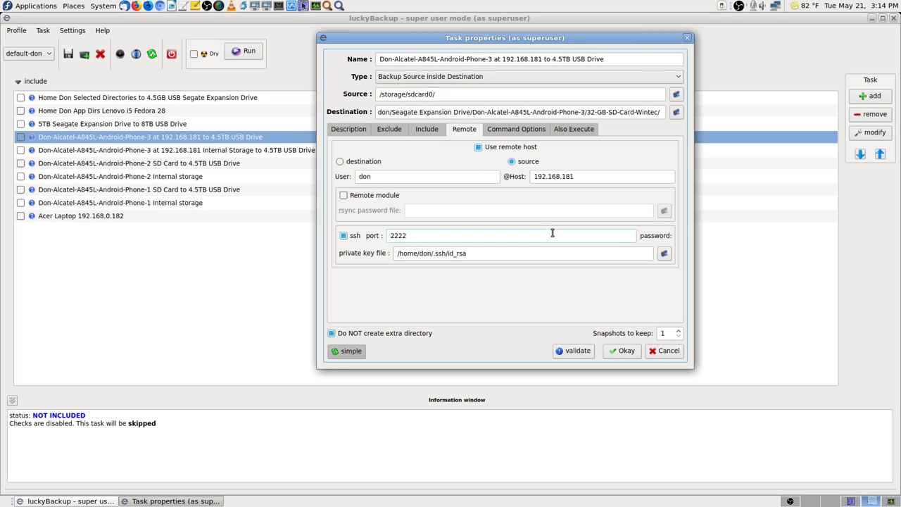
left_click(426, 132)
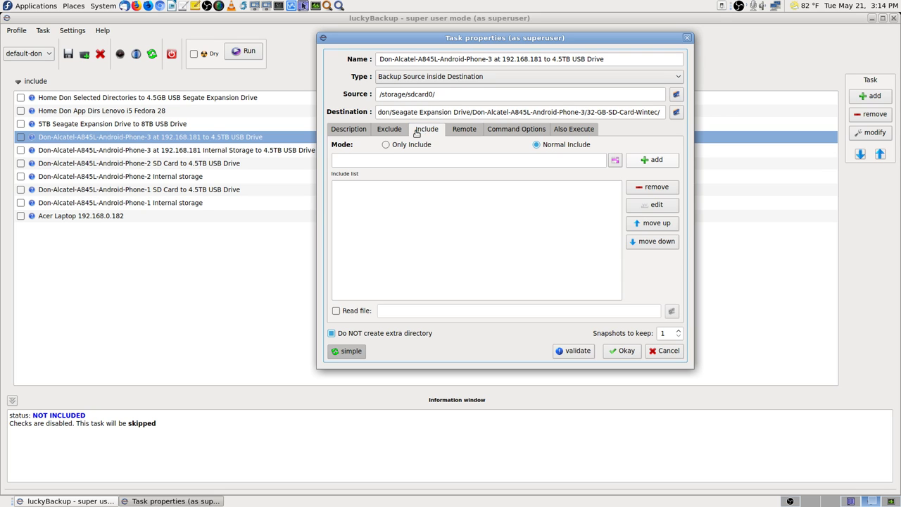
left_click(392, 130)
left_click(345, 131)
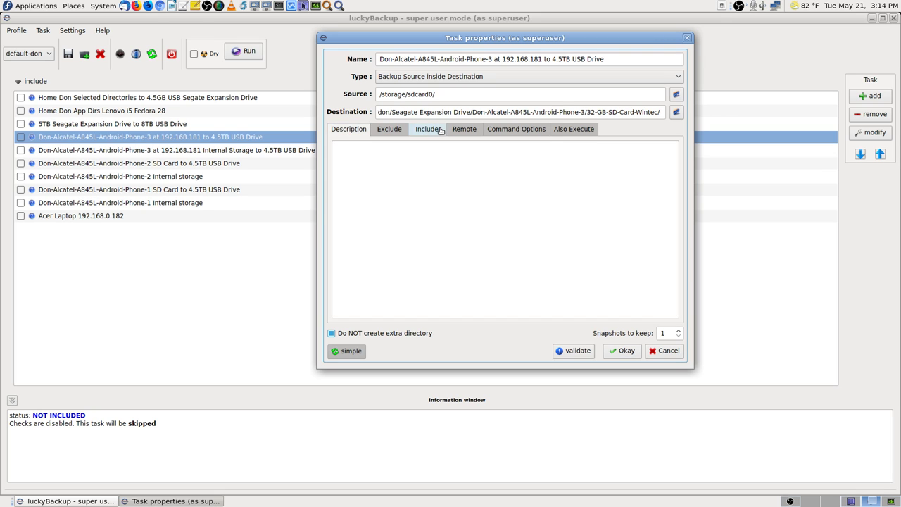
left_click(465, 130)
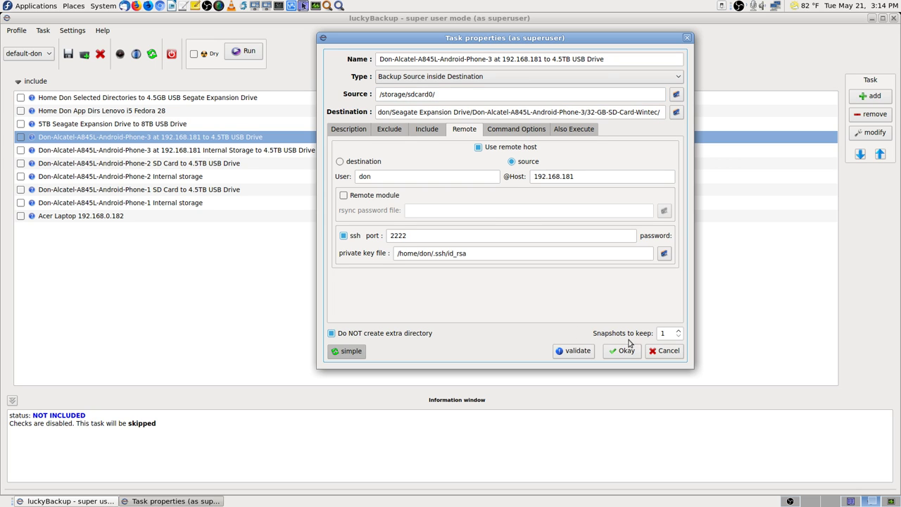
left_click(682, 352)
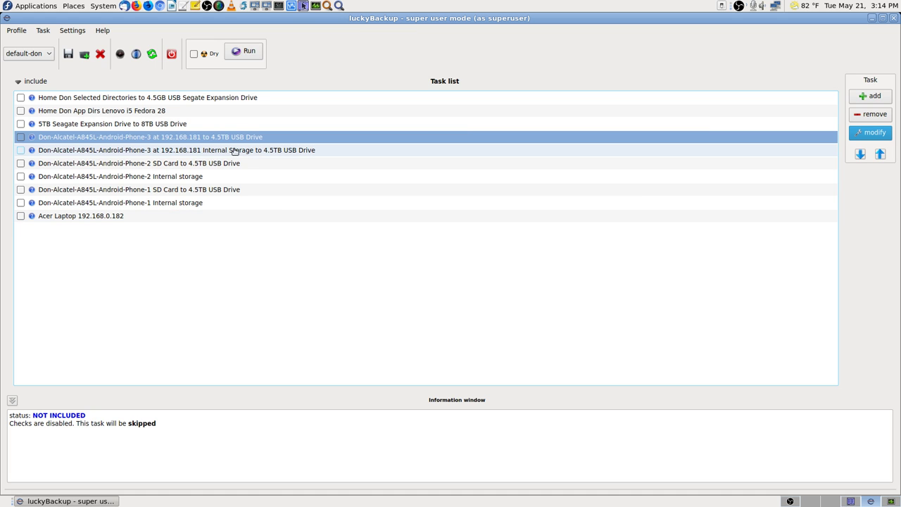
Open the Phone-3 Internal Storage task's advanced properties widened, and view its Exclude and Include tabs.
left_click(210, 151)
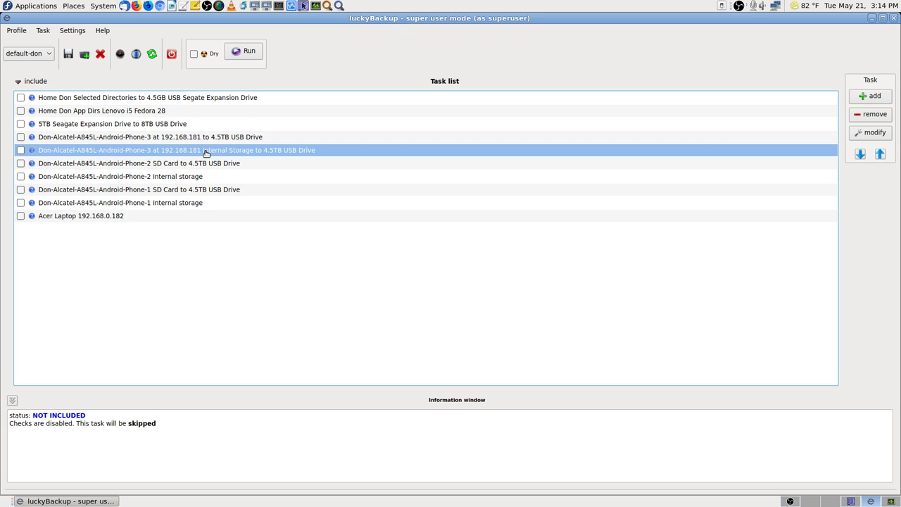
left_click(882, 135)
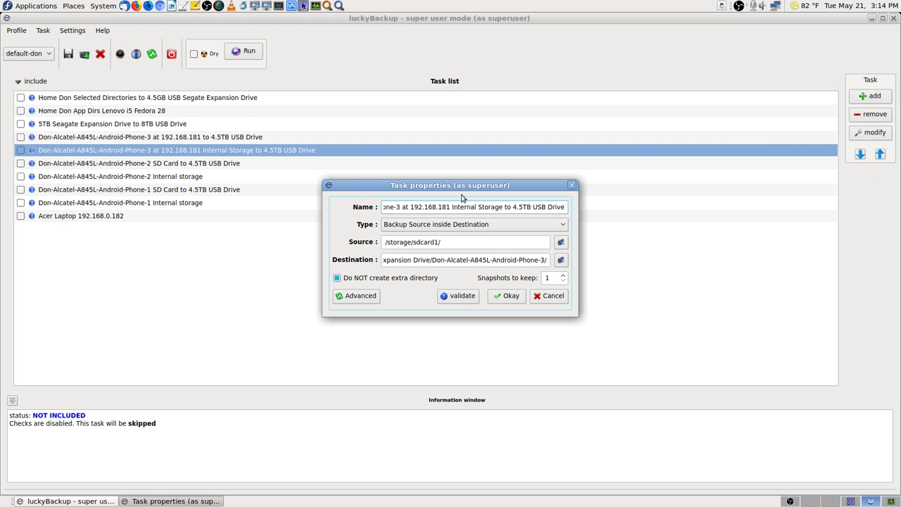
left_click(359, 296)
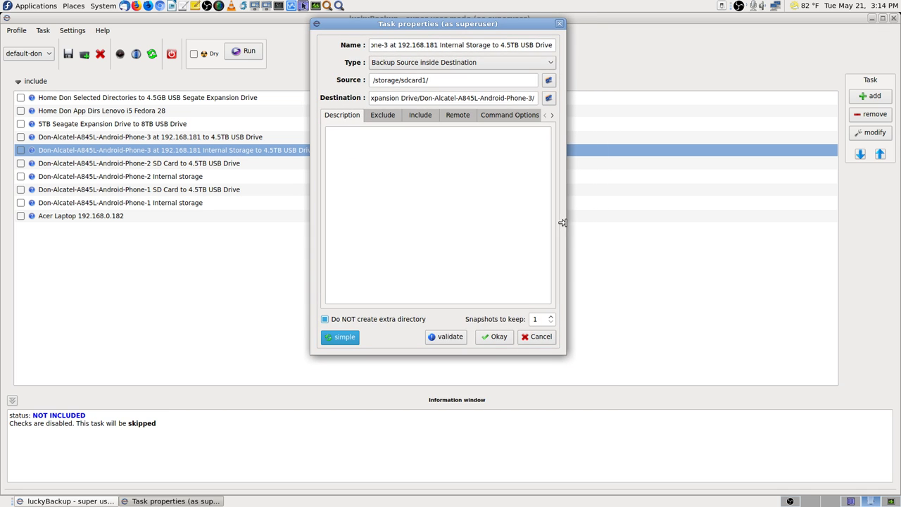
left_click(629, 227)
left_click_drag(567, 223, 636, 222)
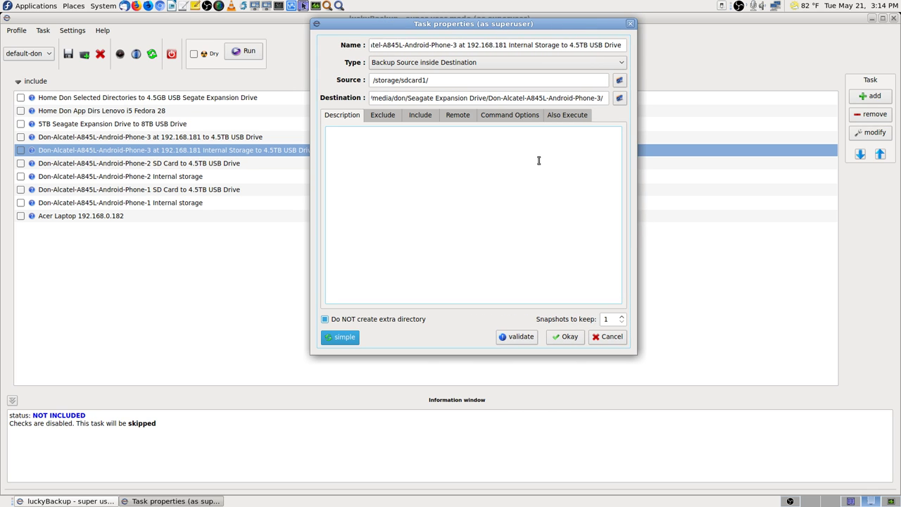
left_click_drag(633, 175, 686, 177)
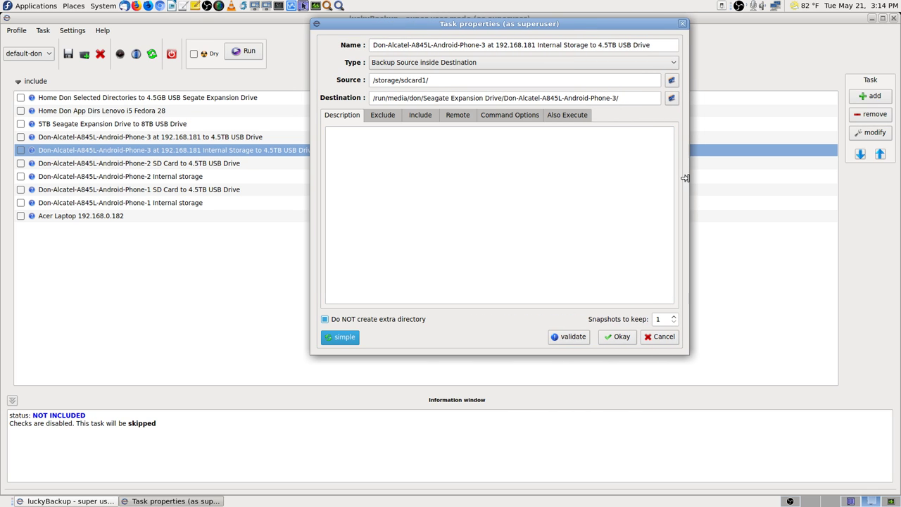
left_click(380, 114)
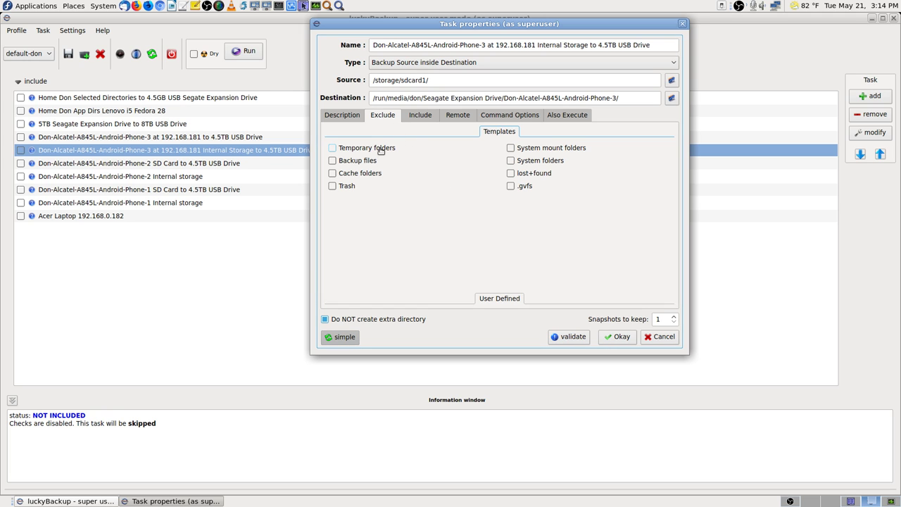
left_click(428, 117)
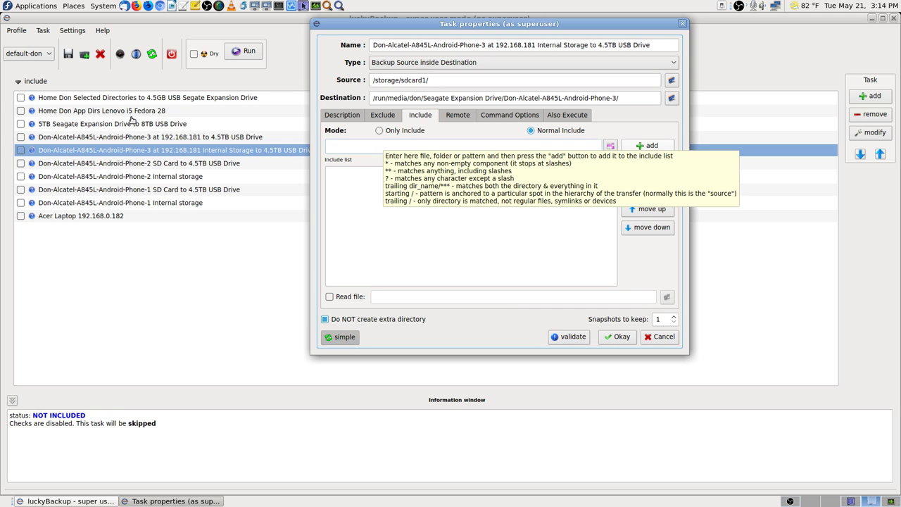
Check Phone-3 Internal Storage's Remote, Command Options and Also Execute tabs, close it, and select Phone-2 SD Card.
left_click(469, 117)
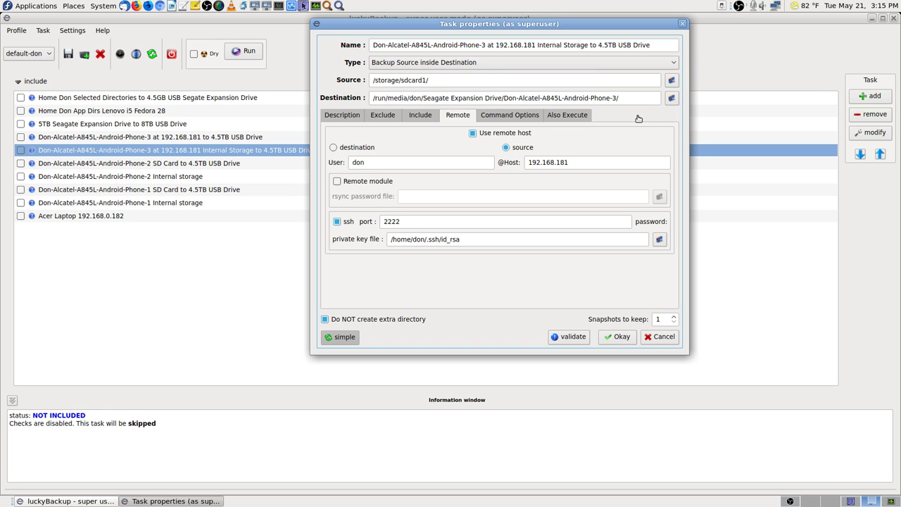
left_click(510, 115)
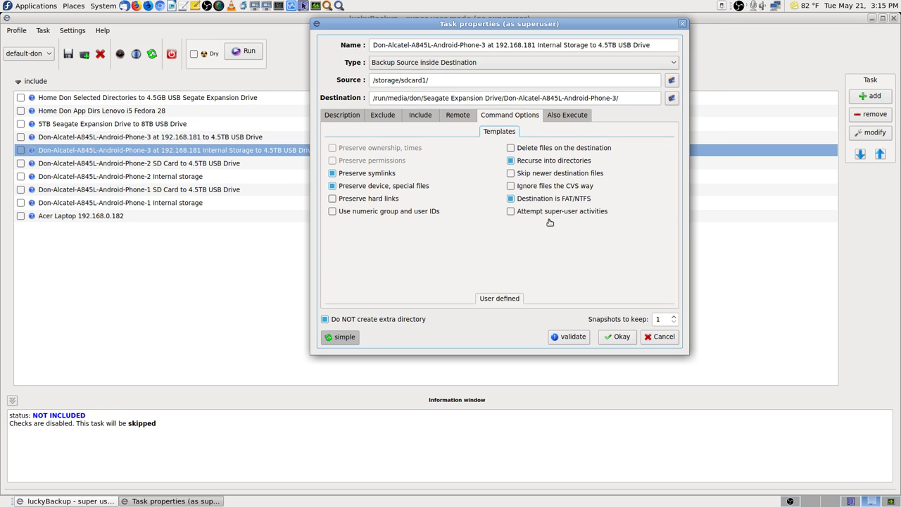
left_click(569, 115)
left_click(529, 115)
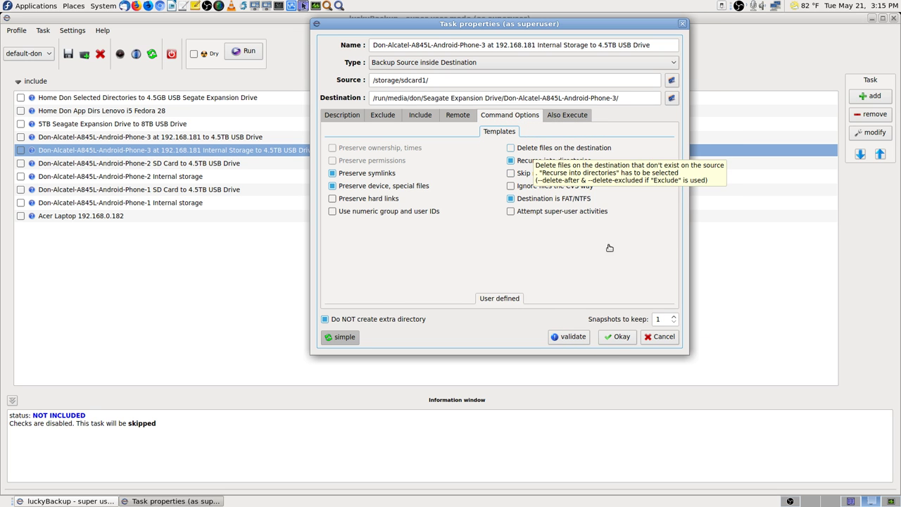
left_click(661, 337)
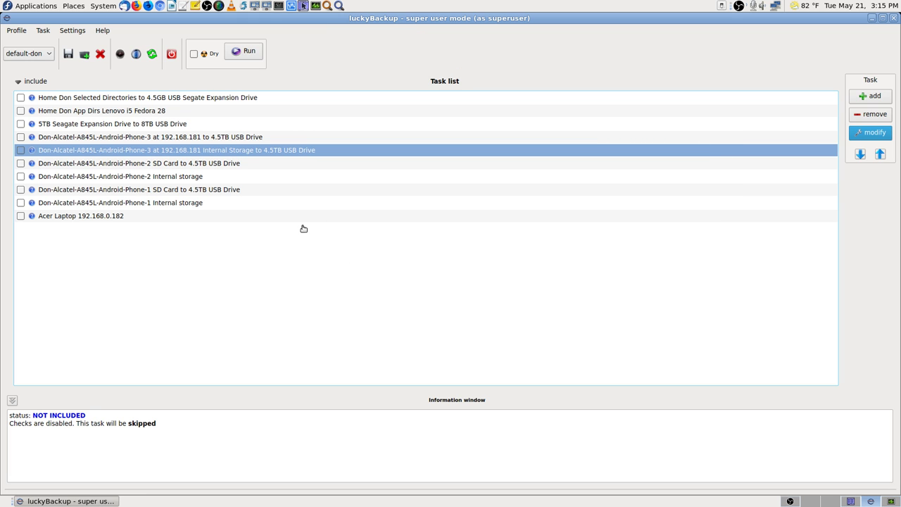
left_click(139, 164)
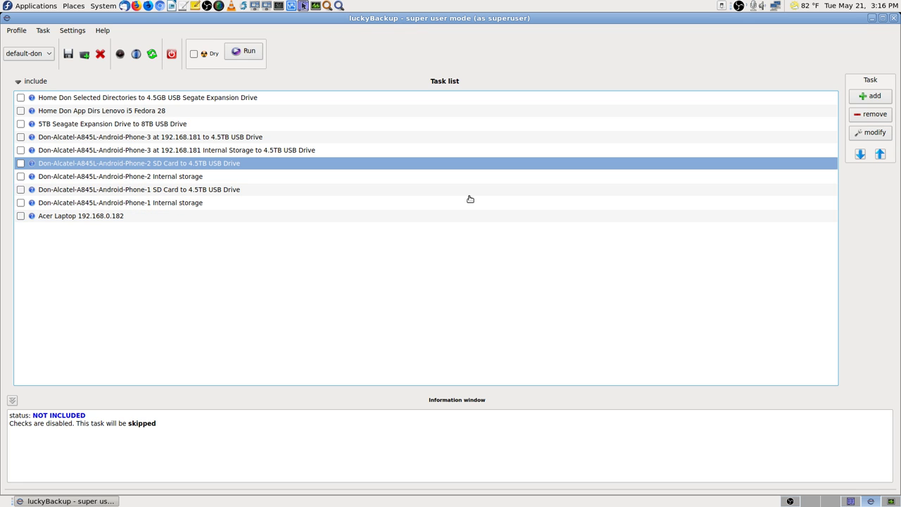
Open the Phone-2 SD Card task's advanced properties, moved higher and widened to show full paths.
left_click(875, 133)
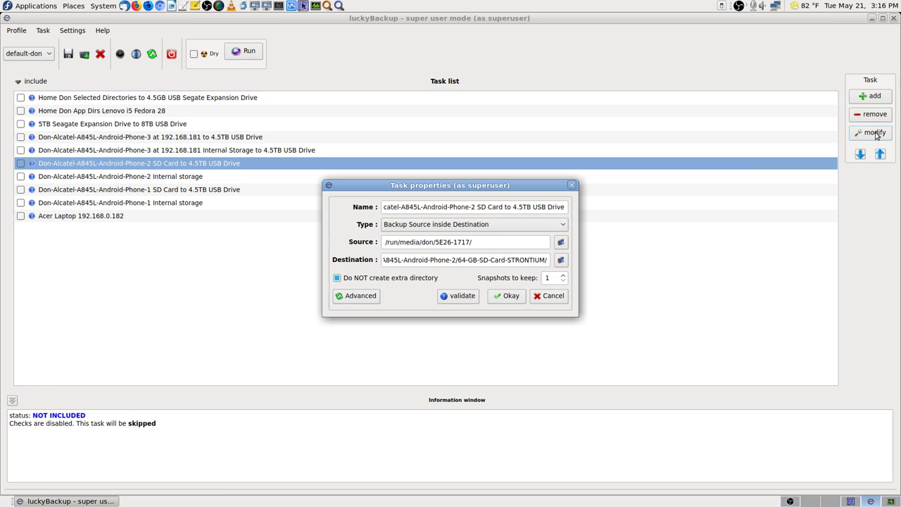
left_click(361, 297)
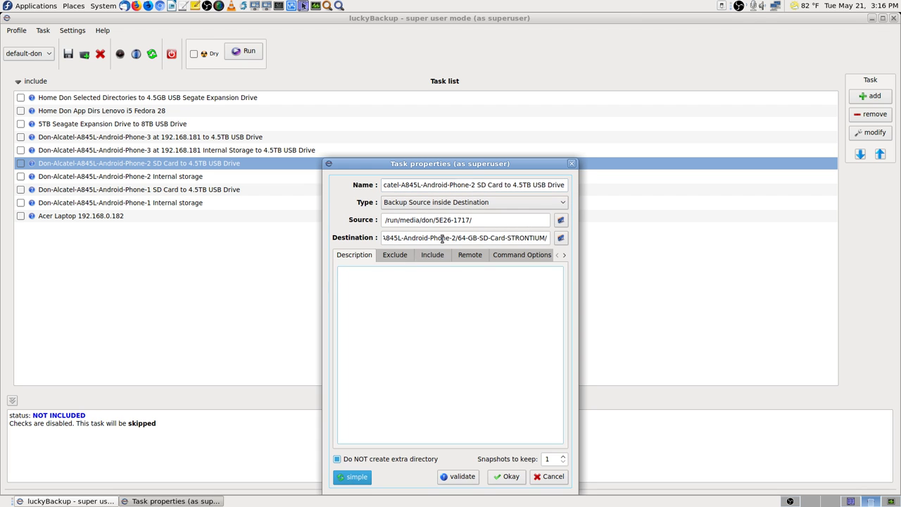
left_click_drag(475, 161, 454, 32)
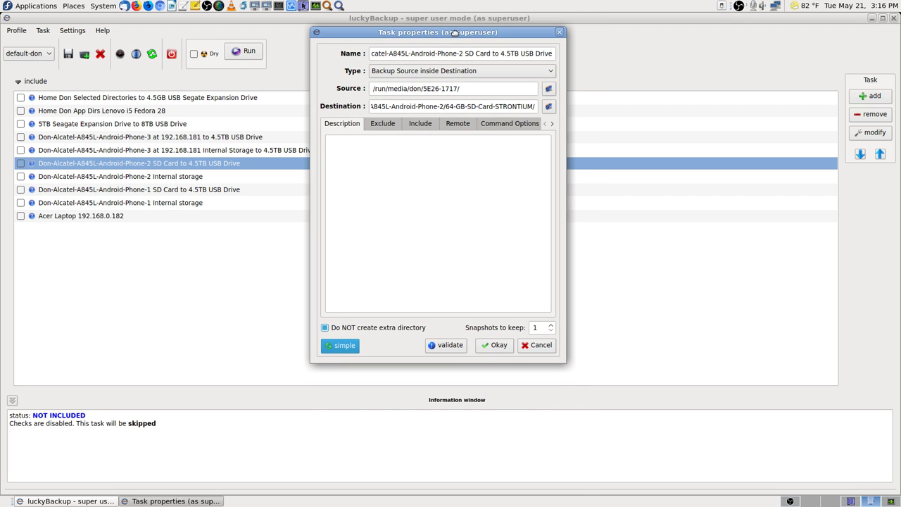
left_click_drag(568, 254, 773, 263)
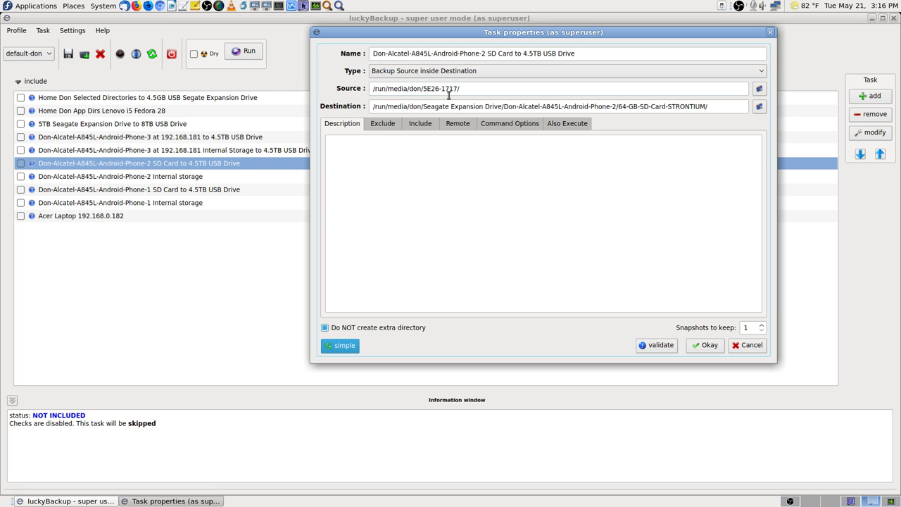
Replace the Phone-2 SD Card source /run/media/don/5E26-1717/ with /storage/sdcard0/, then switch to an empty workspace.
left_click(473, 90)
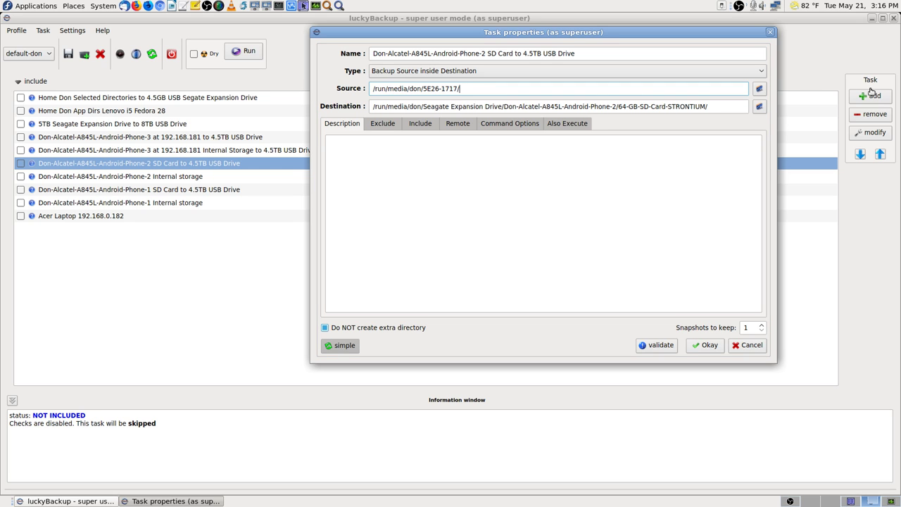
key("BackSpace")
key("BackSpace")
key("BackSpace")
key("BackSpace")
key("BackSpace")
key("BackSpace")
key("BackSpace")
key("BackSpace")
key("BackSpace")
key("BackSpace")
key("BackSpace")
key("BackSpace")
key("BackSpace")
key("BackSpace")
key("BackSpace")
key("BackSpace")
key("BackSpace")
key("BackSpace")
key("BackSpace")
key("BackSpace")
type("/storage/sdcard0/")
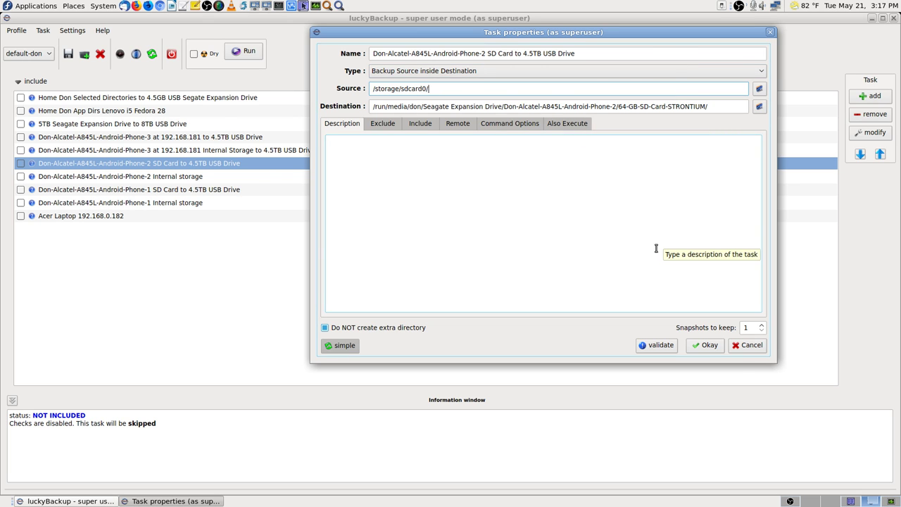
left_click(811, 501)
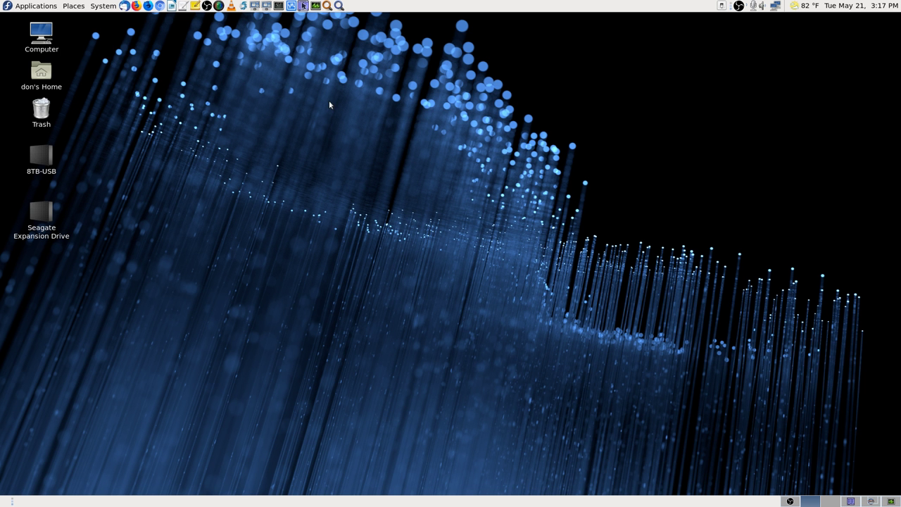
In Firefox, try the Cam 2 webcam page, then open Cam 1 at 192.168.0.194:8080 instead.
left_click(136, 6)
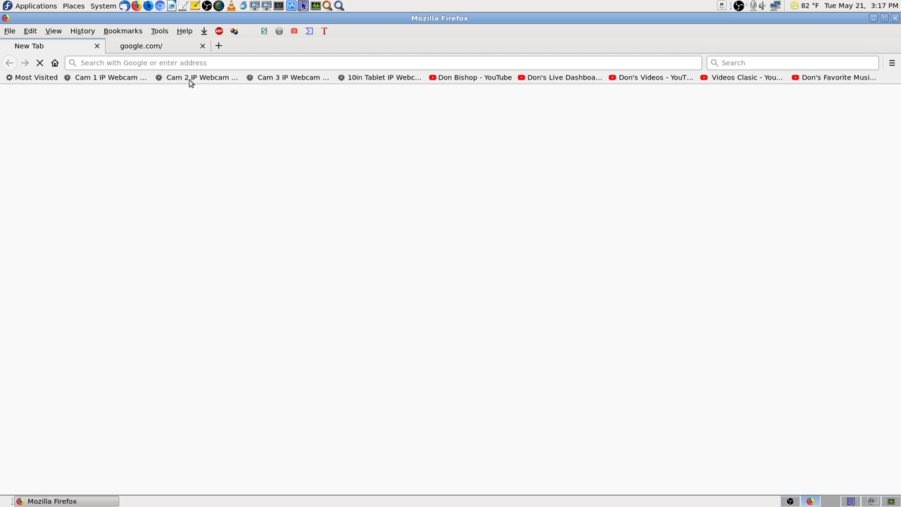
left_click(201, 46)
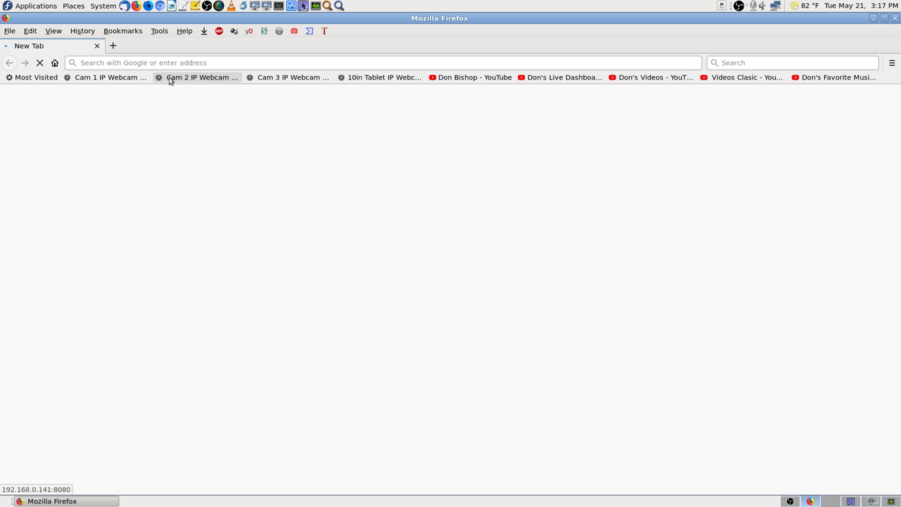
left_click(203, 79)
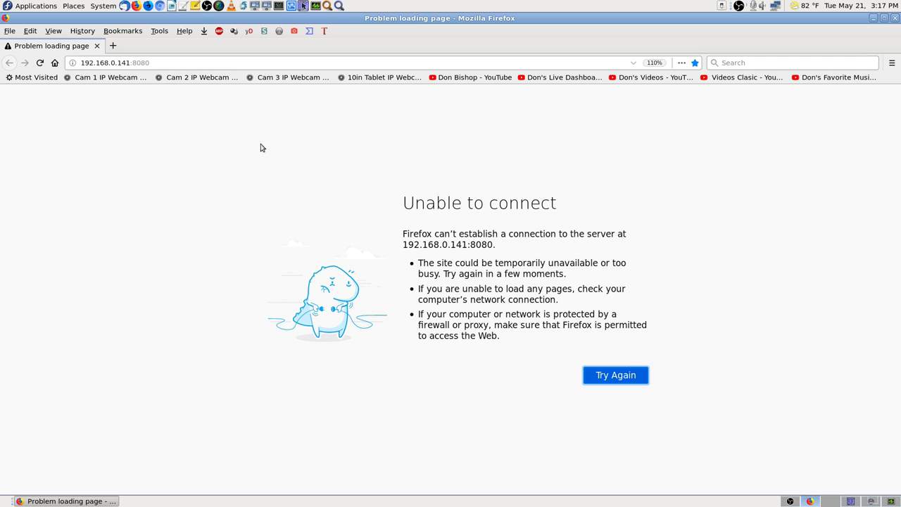
left_click(103, 79)
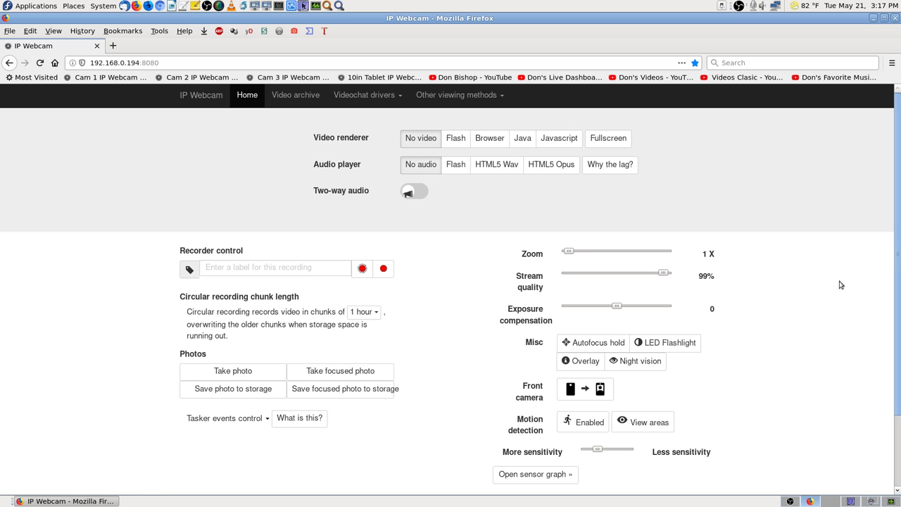
Retry Cam 2, copy 192.168.0.141:8080 from the connection error, and return to luckyBackup.
left_click_drag(898, 246, 884, 152)
left_click(202, 78)
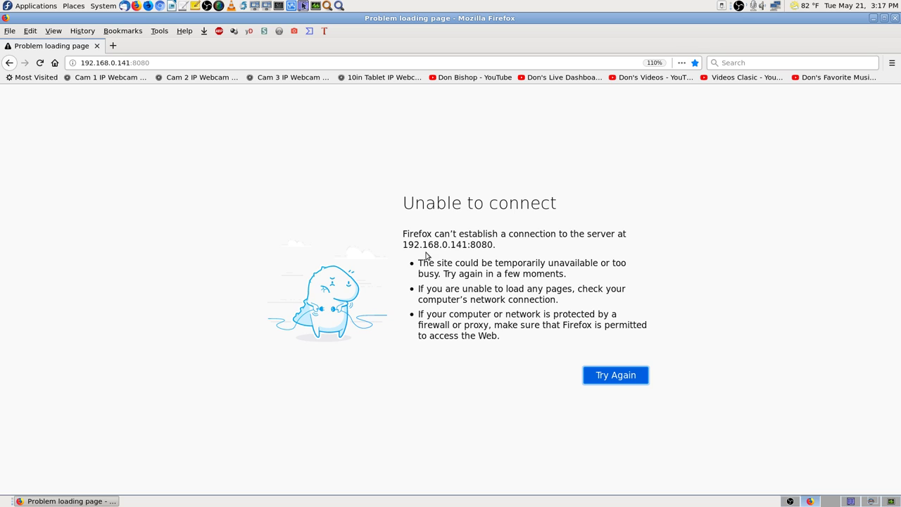
left_click_drag(404, 245, 487, 245)
left_click(488, 245)
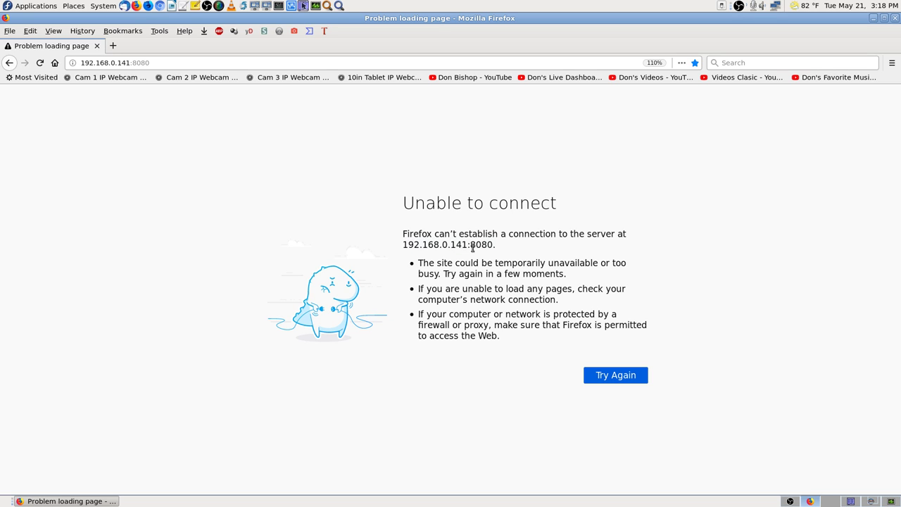
left_click_drag(403, 244, 495, 245)
right_click(495, 245)
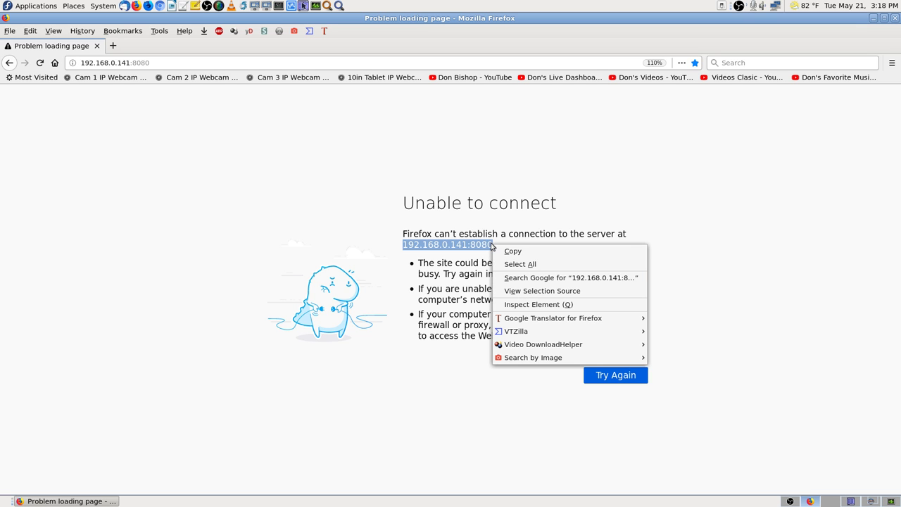
left_click(533, 251)
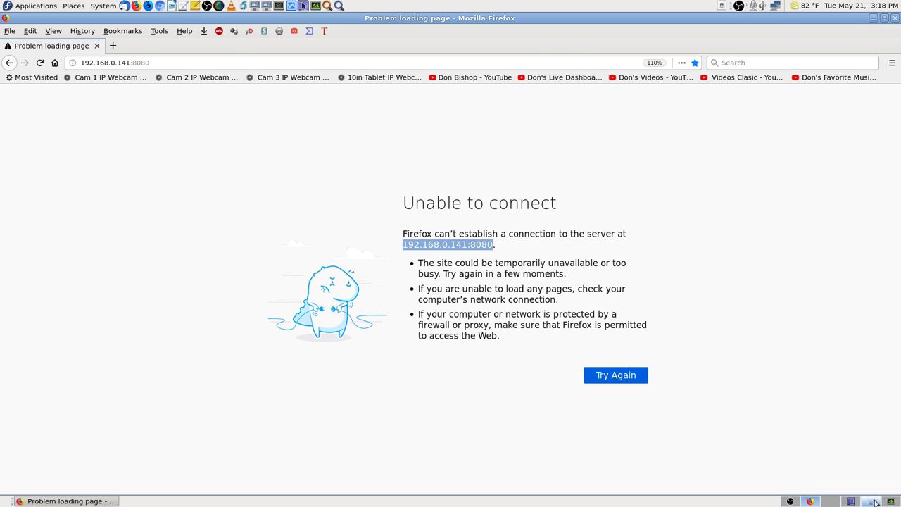
left_click(873, 501)
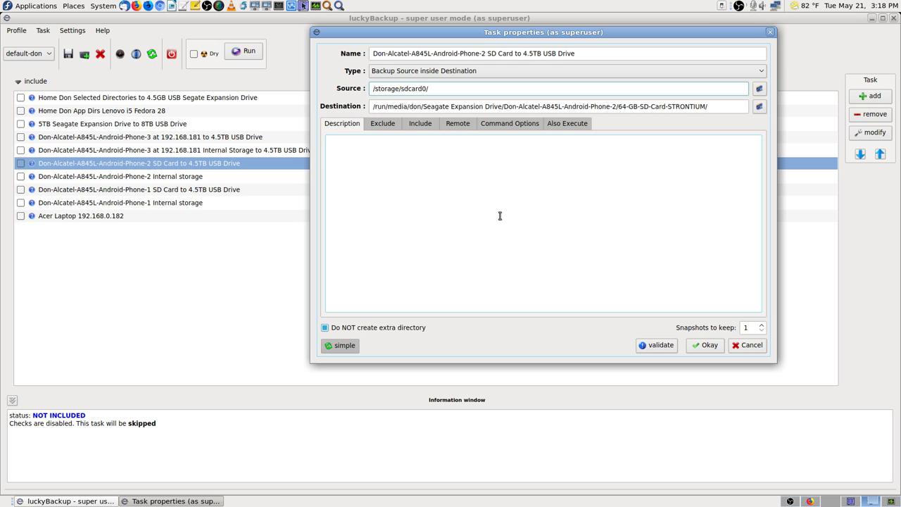
Turn on Use remote host and set the host to 192.168.0.141.
left_click(475, 54)
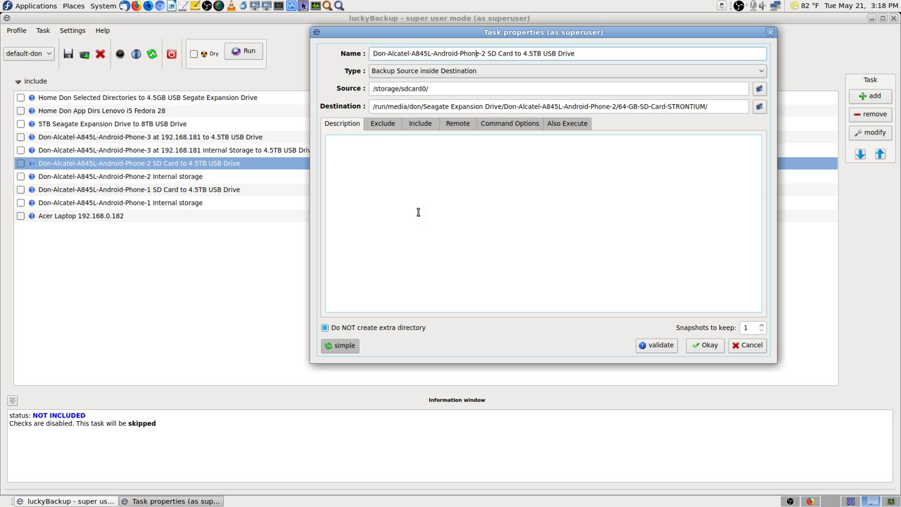
left_click(420, 124)
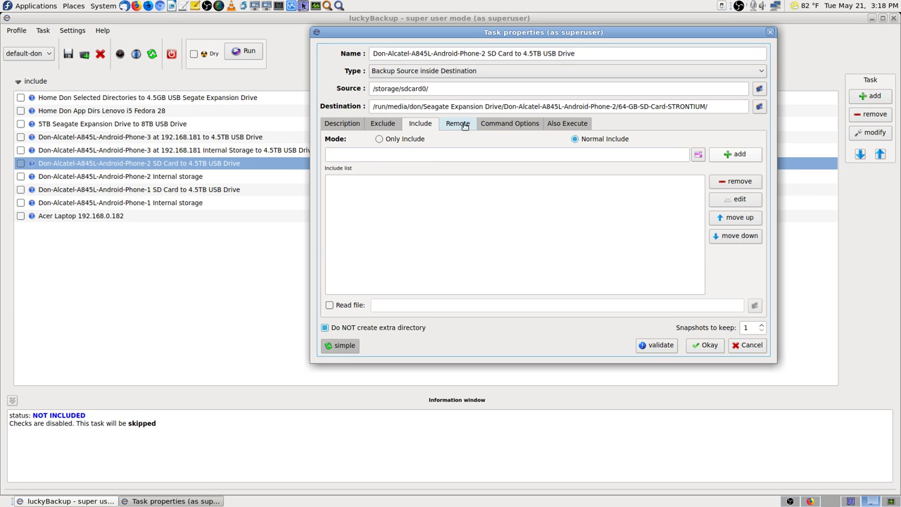
left_click(458, 125)
left_click(517, 141)
left_click(589, 172)
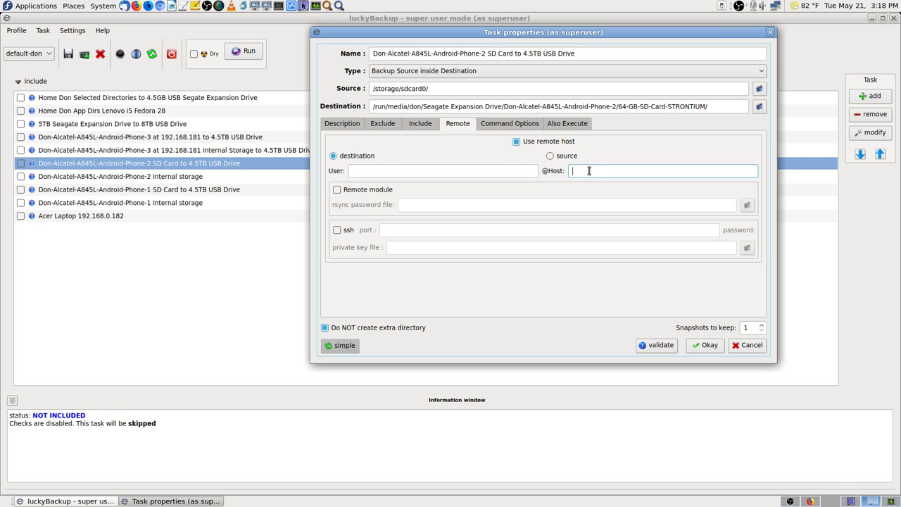
key("ctrl+v")
key("BackSpace")
key("BackSpace")
key("BackSpace")
key("BackSpace")
key("BackSpace")
Enable ssh on port 2222 and start browsing for the private key file.
left_click(335, 230)
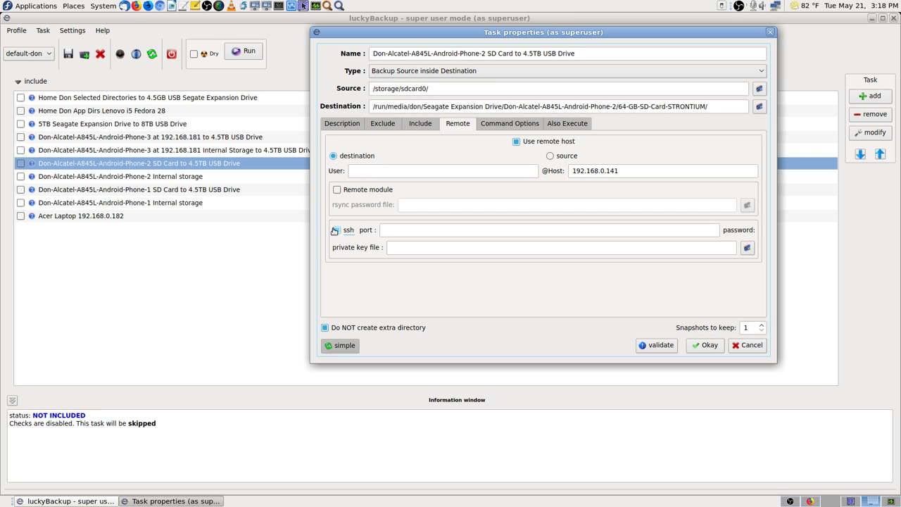
left_click(391, 231)
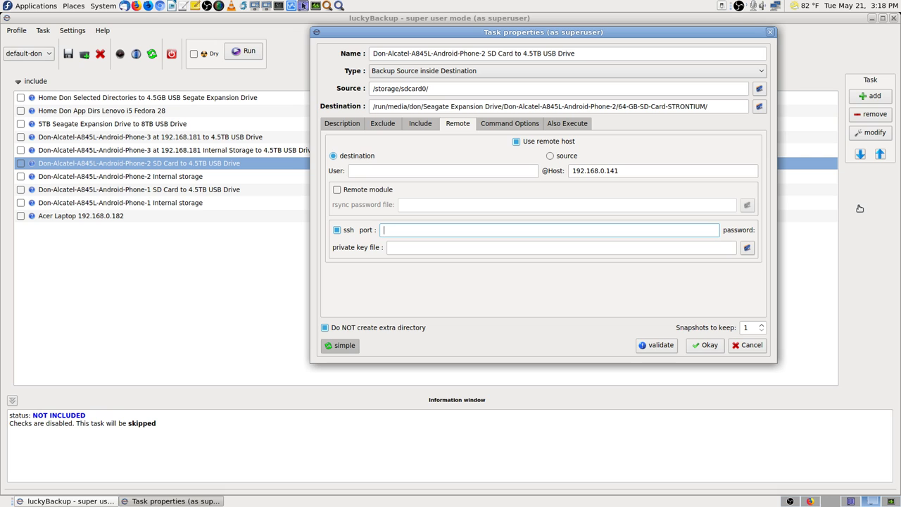
key("ctrl+v")
key("BackSpace")
key("BackSpace")
key("BackSpace")
key("BackSpace")
key("BackSpace")
key("BackSpace")
key("BackSpace")
key("BackSpace")
key("BackSpace")
key("BackSpace")
key("BackSpace")
key("BackSpace")
key("BackSpace")
key("BackSpace")
key("BackSpace")
key("BackSpace")
key("BackSpace")
type("2222")
left_click(747, 250)
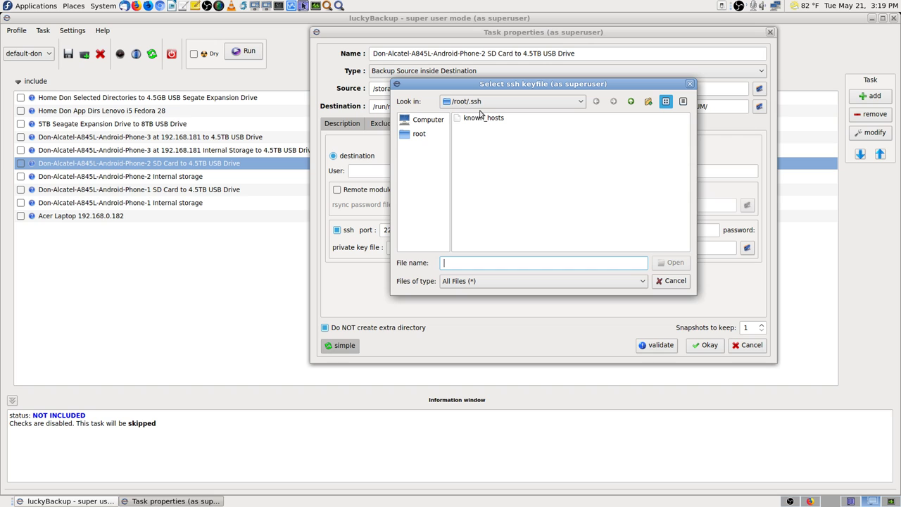
Browse /root, /, /home and the user folder in the keyfile chooser, then cancel and bring up Krusader.
left_click(631, 102)
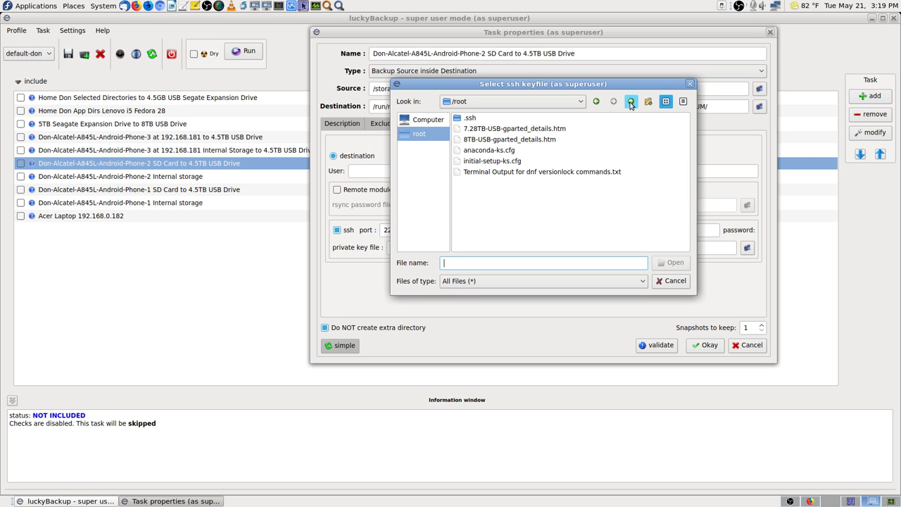
left_click(631, 103)
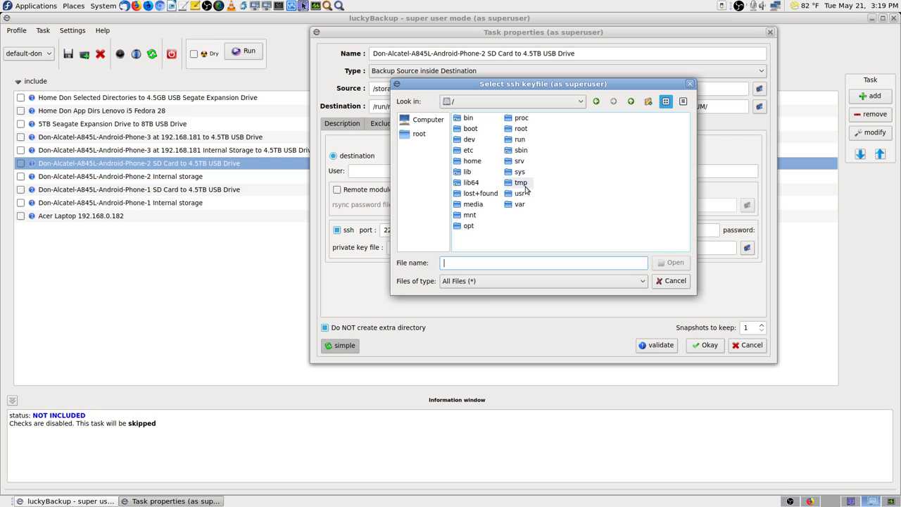
double_click(472, 161)
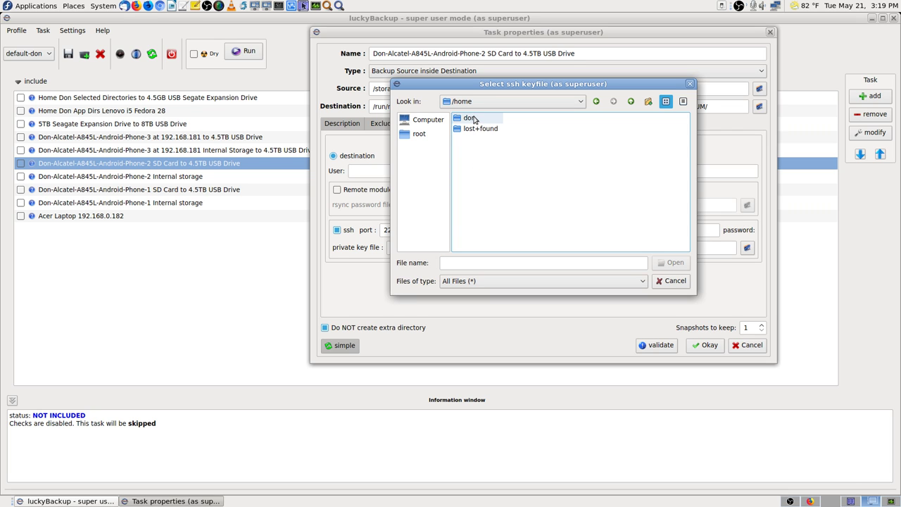
double_click(472, 118)
double_click(472, 118)
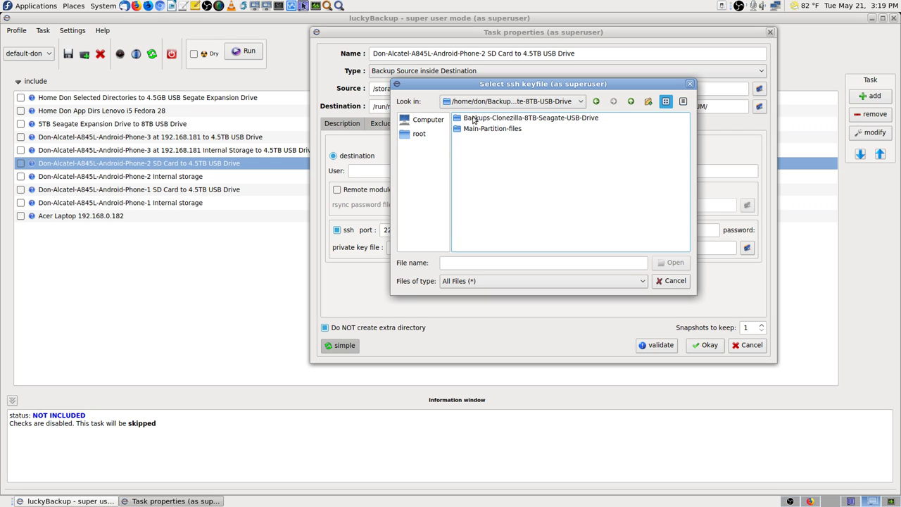
left_click(632, 102)
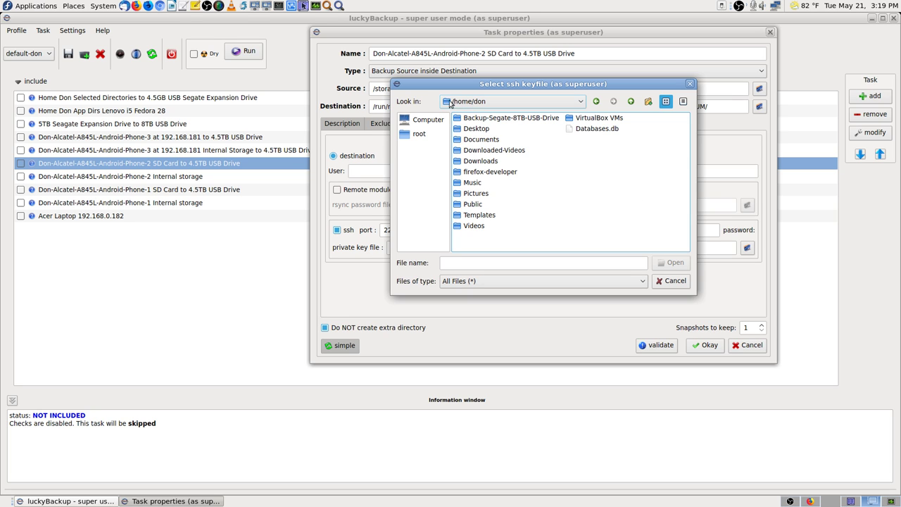
left_click(673, 281)
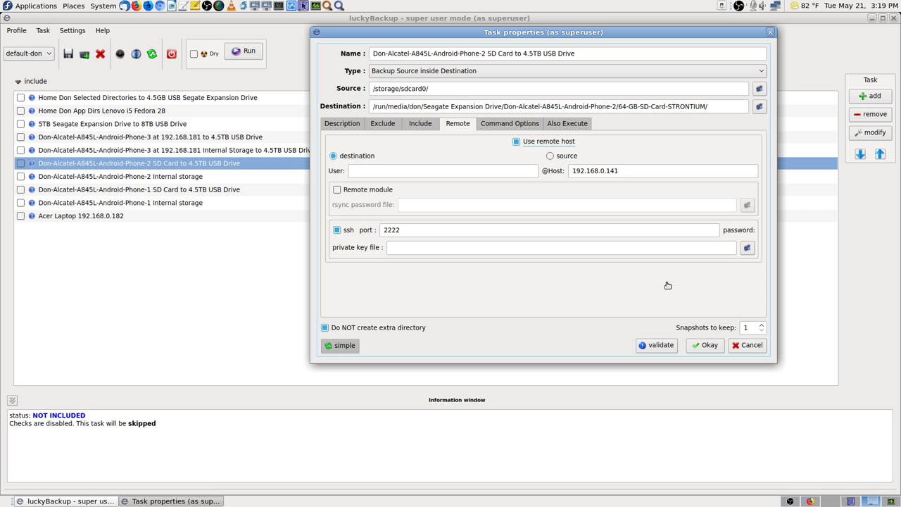
left_click(853, 503)
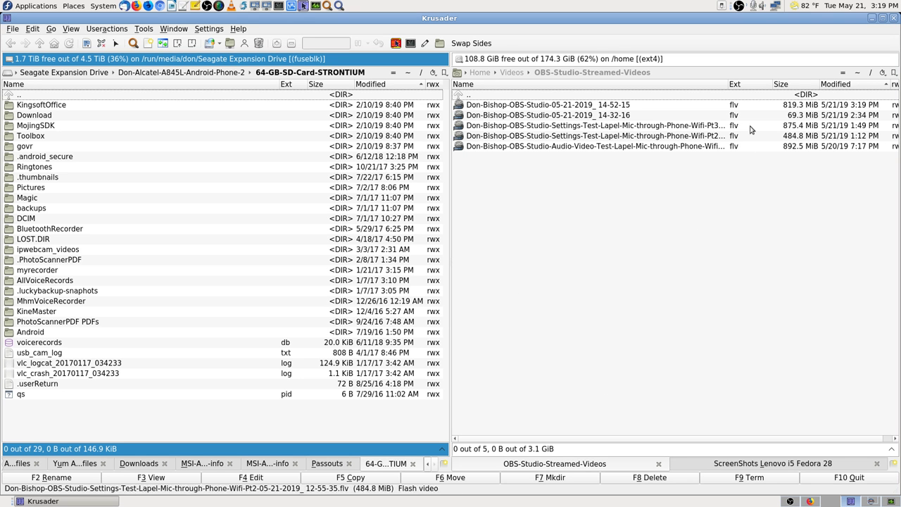
Open the home .ssh folder in Krusader's left panel and bring up id_rsa's context menu.
left_click(409, 74)
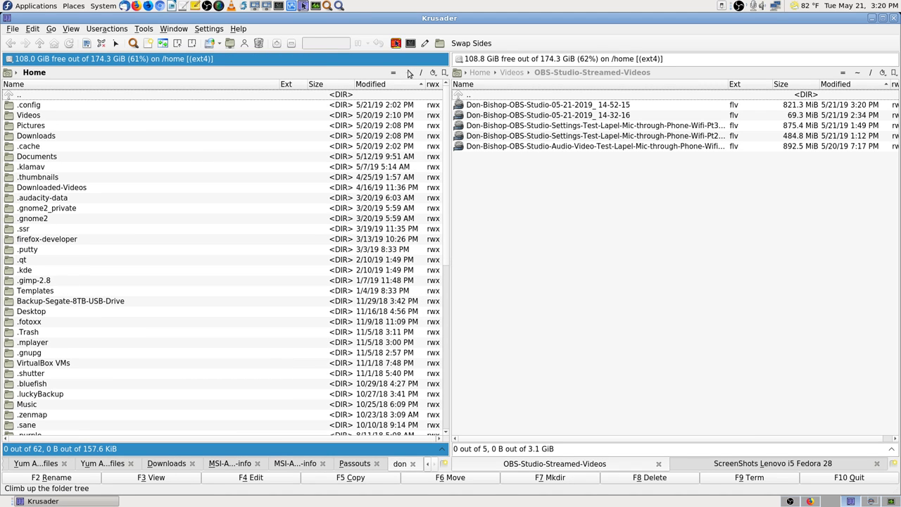
type(".ssh")
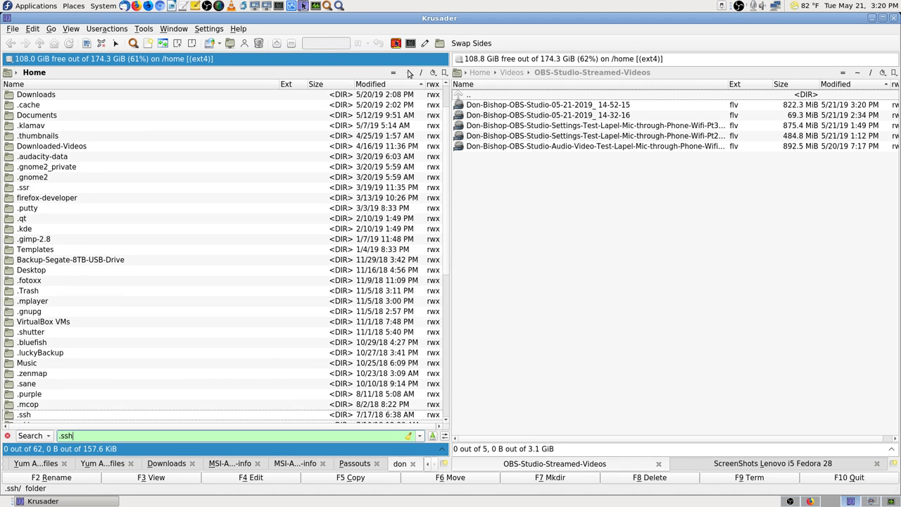
key("Return")
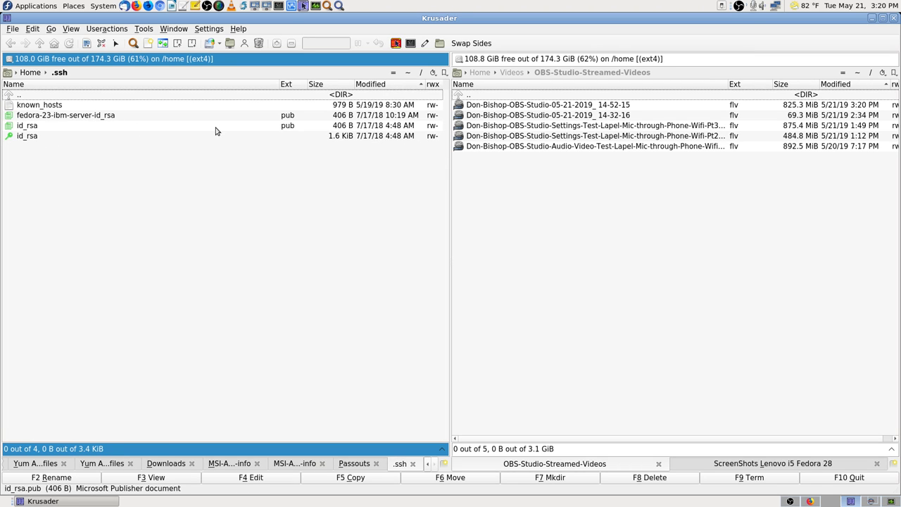
left_click(285, 126)
left_click(296, 116)
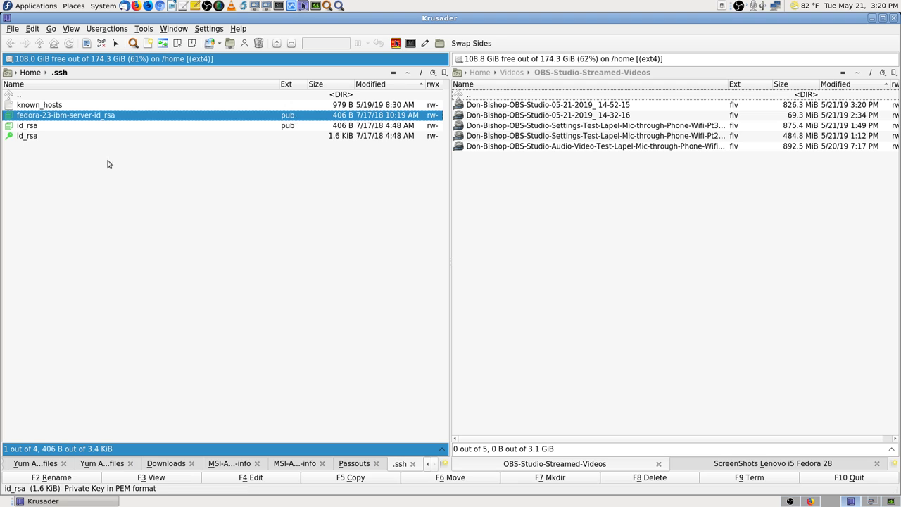
left_click(48, 138)
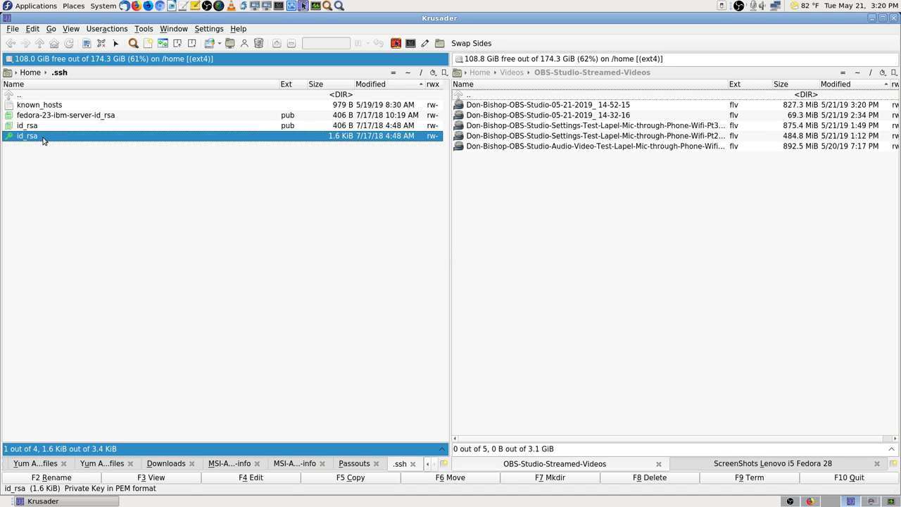
right_click(43, 138)
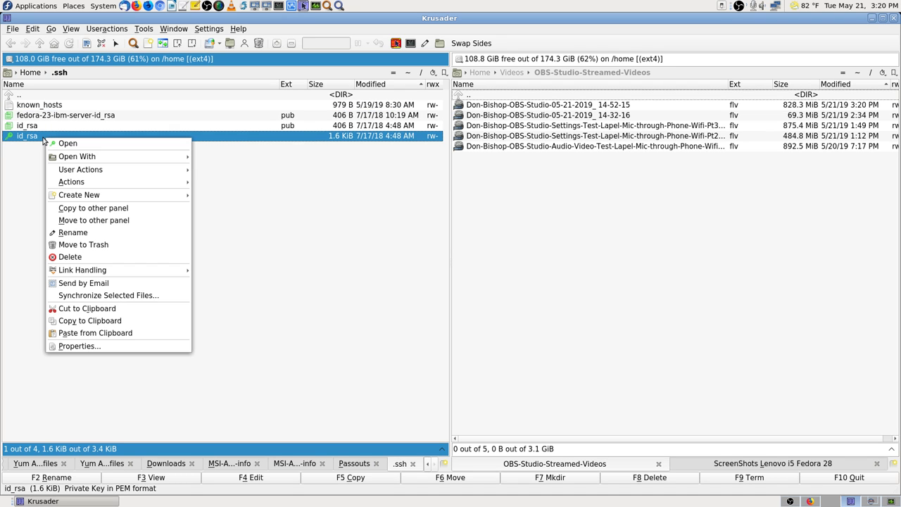
Copy id_rsa's location /home/don/.ssh from its Properties dialog, then cancel the dialog.
left_click(135, 345)
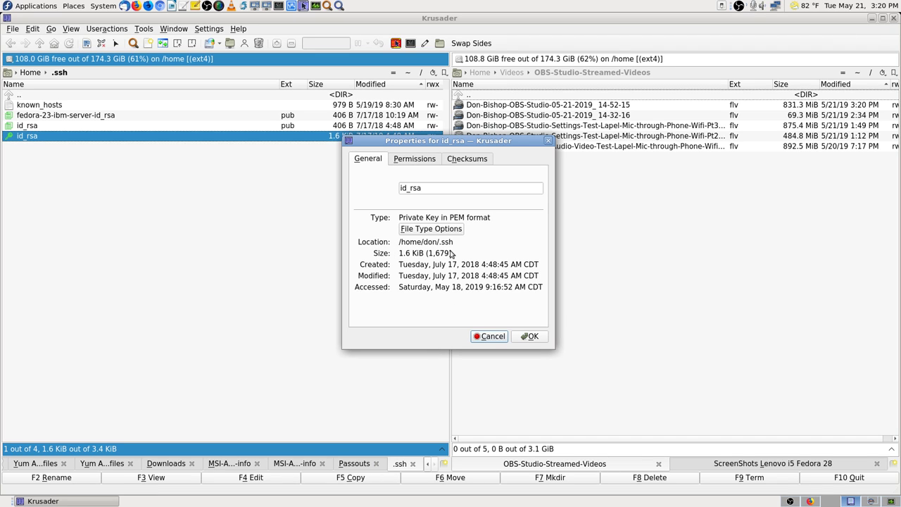
key("Tab")
left_click_drag(457, 245, 398, 245)
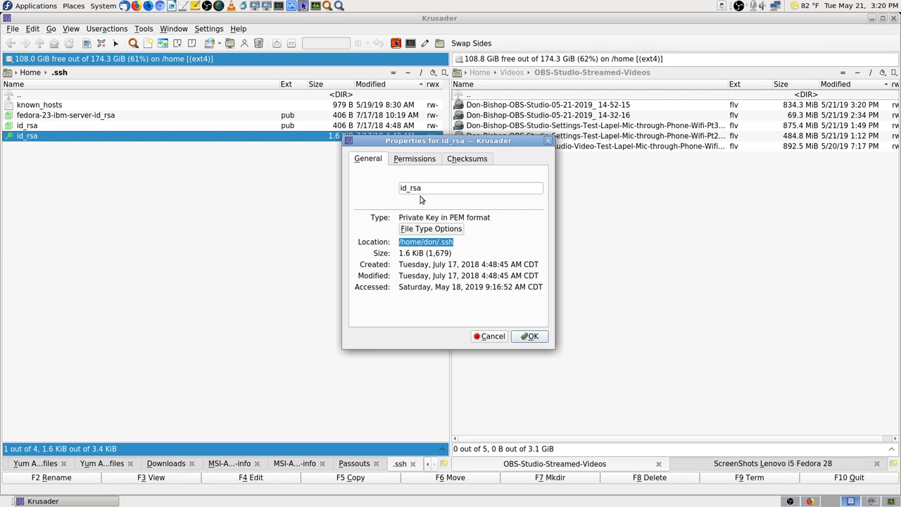
right_click(440, 243)
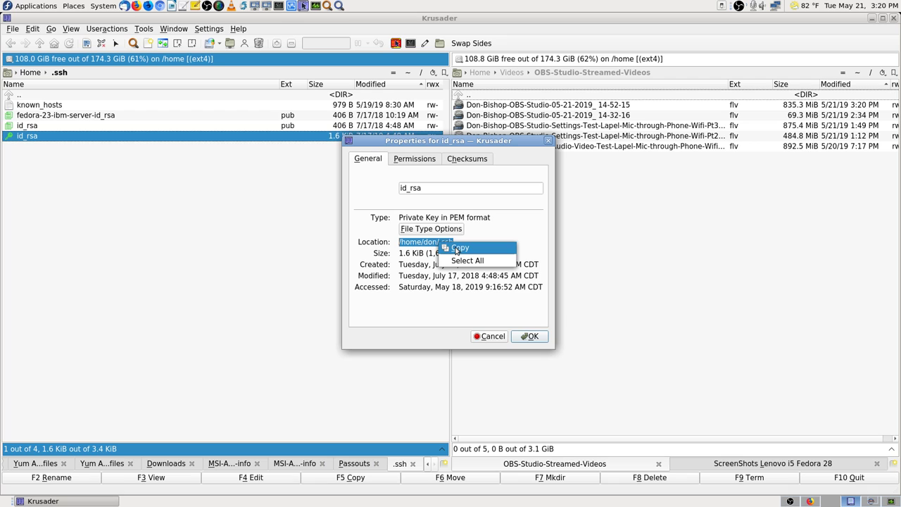
left_click(458, 248)
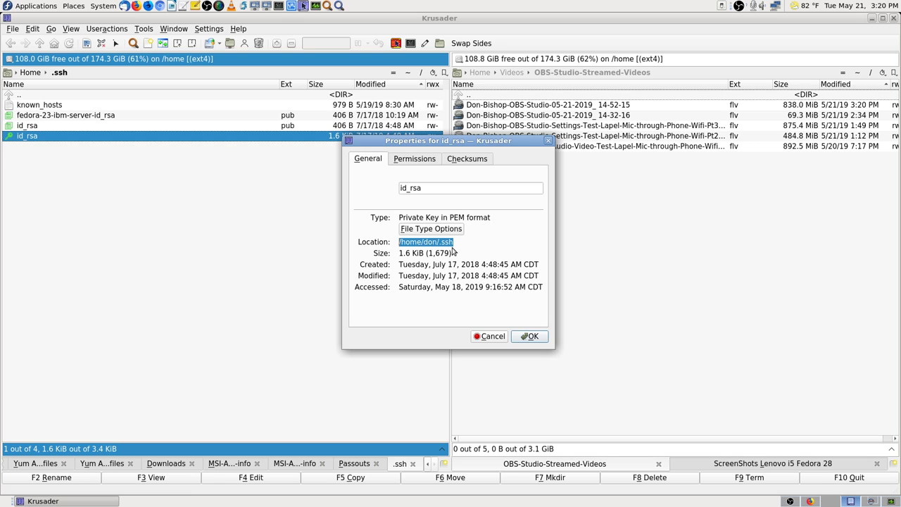
left_click(493, 337)
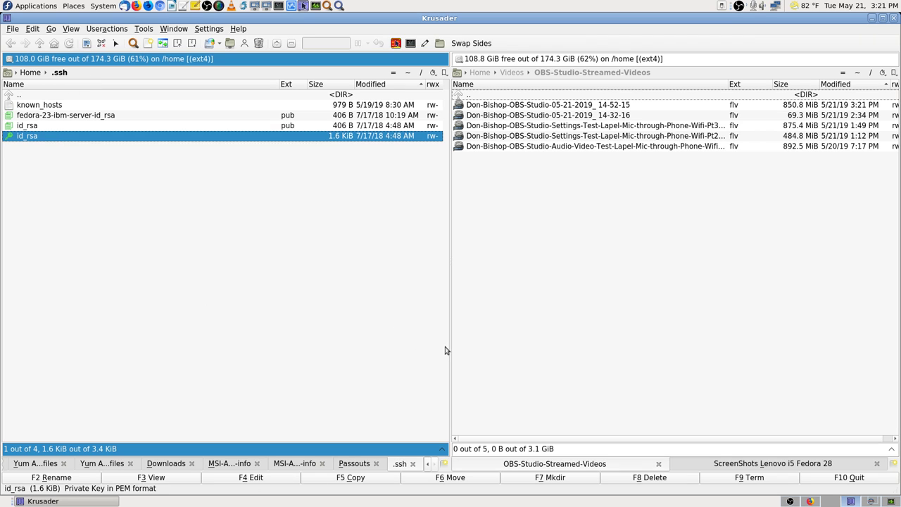
Copy the full path /home/don/.ssh/ from Krusader's location bar and go back to luckyBackup.
left_click(85, 73)
key("shift+Left")
key("shift+Home")
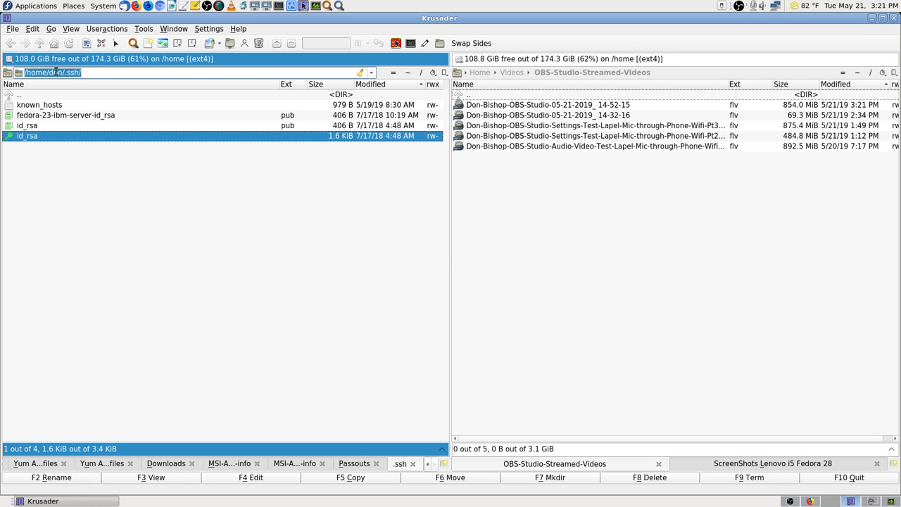
right_click(56, 74)
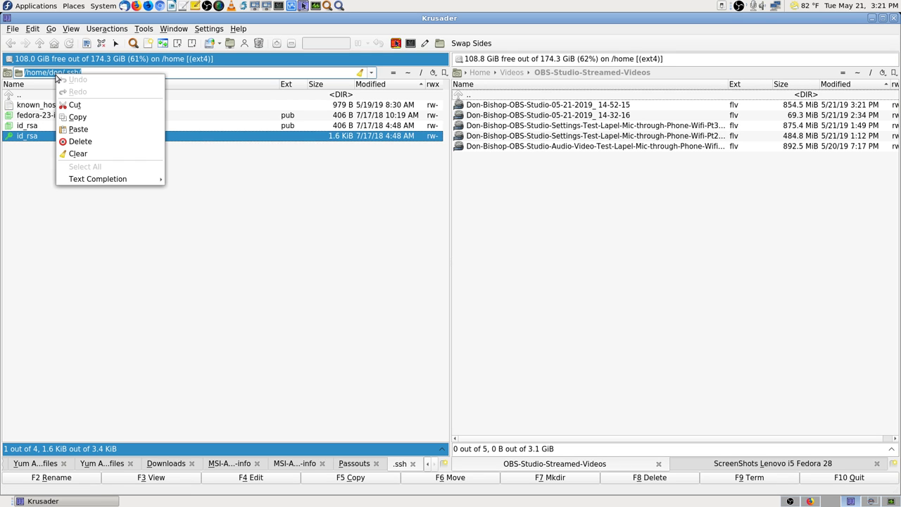
left_click(76, 116)
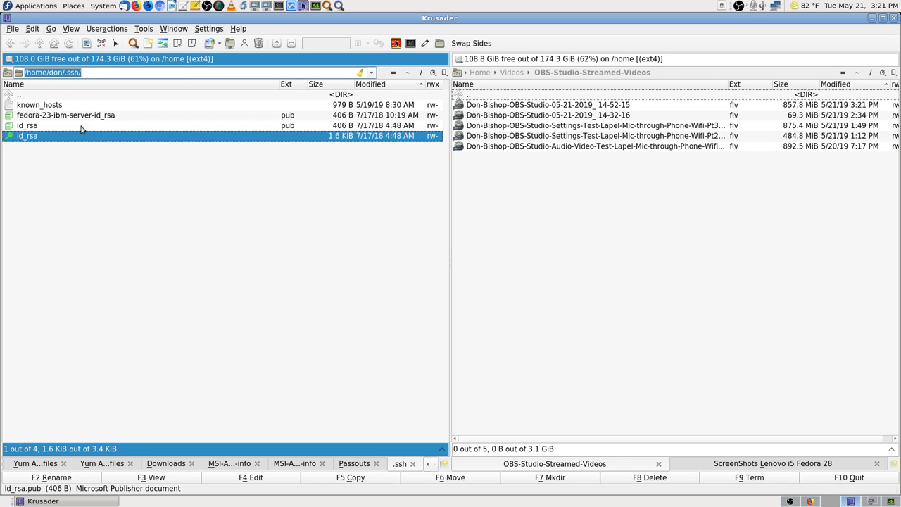
left_click(116, 163)
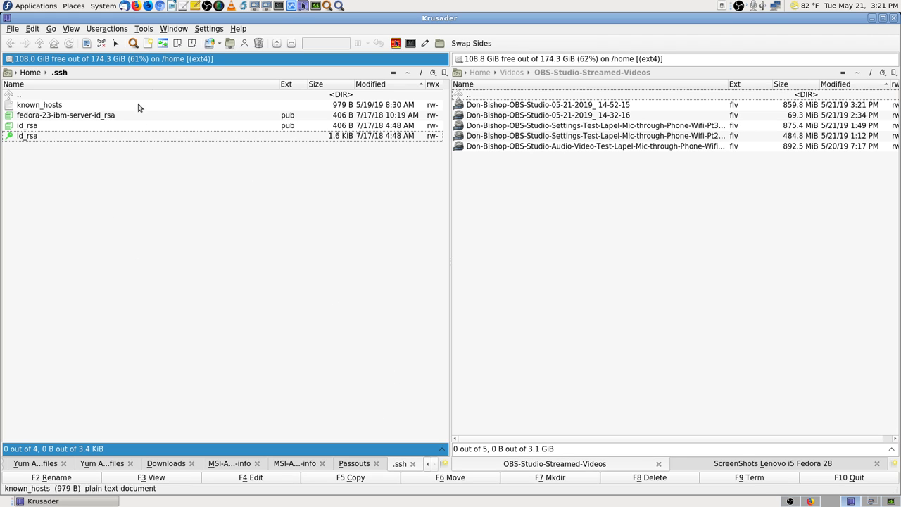
left_click(82, 68)
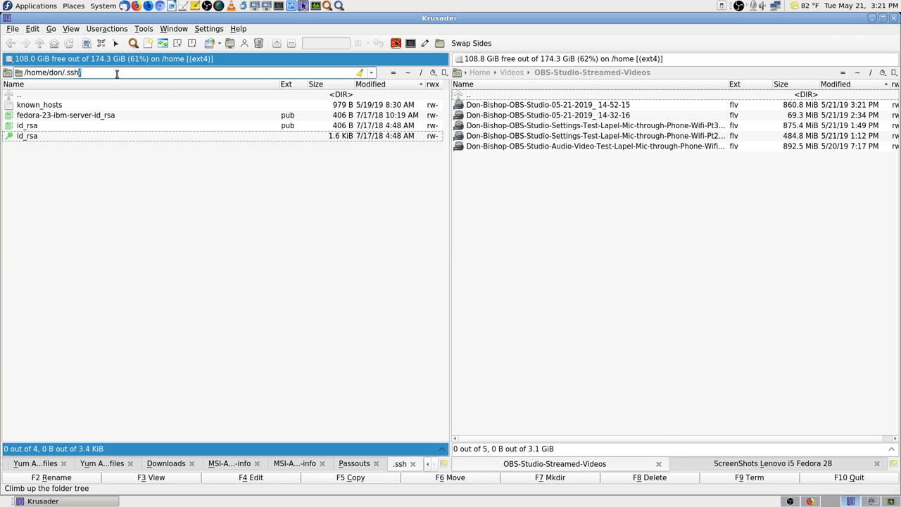
left_click(102, 209)
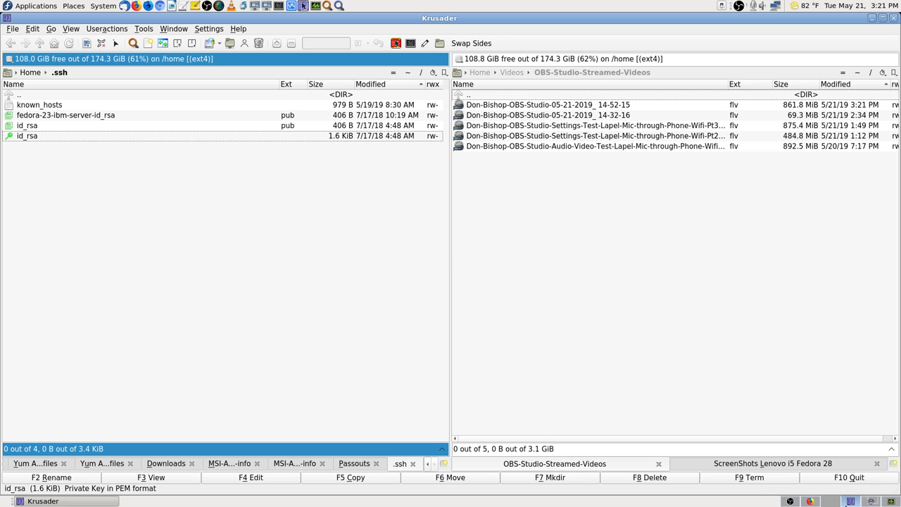
left_click(870, 503)
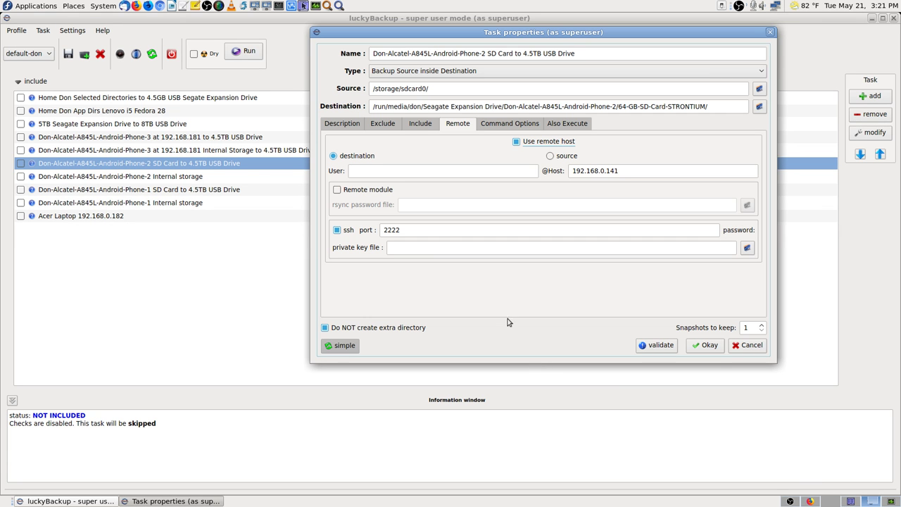
Paste /home/don/.ssh/ into the private key file field, then return to Krusader.
left_click(402, 251)
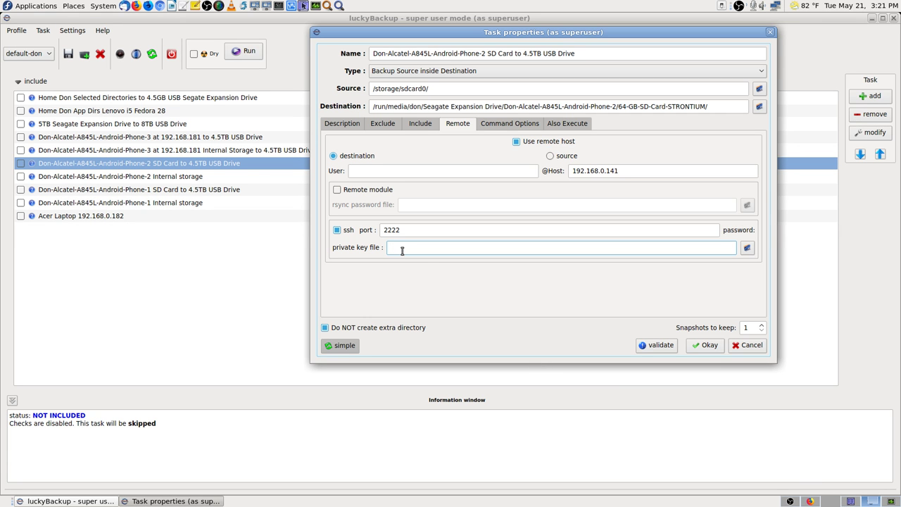
key("ctrl+v")
left_click(871, 501)
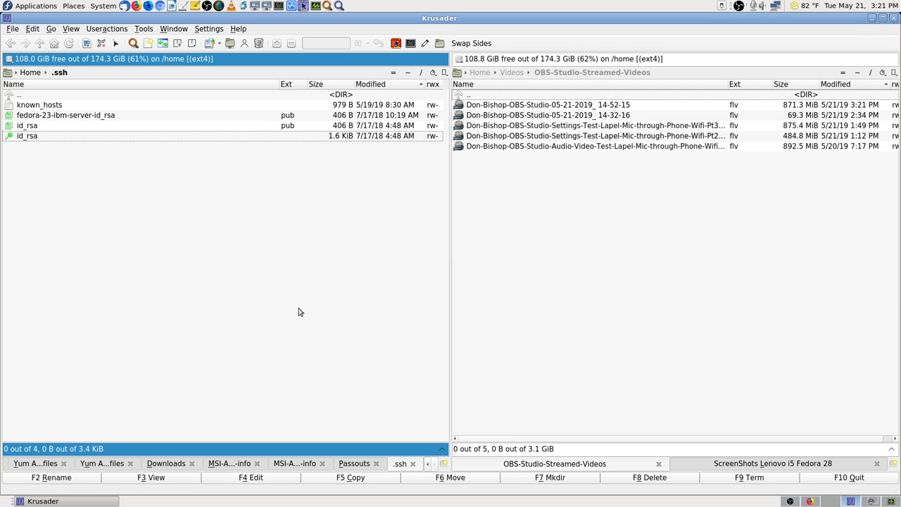
Copy the file name id_rsa from its Properties dialog and return to luckyBackup.
right_click(105, 141)
left_click(181, 348)
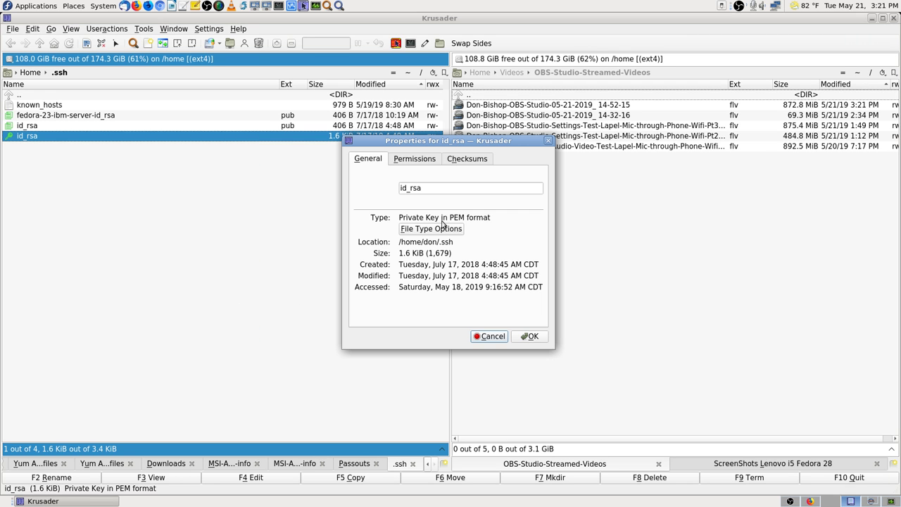
double_click(415, 189)
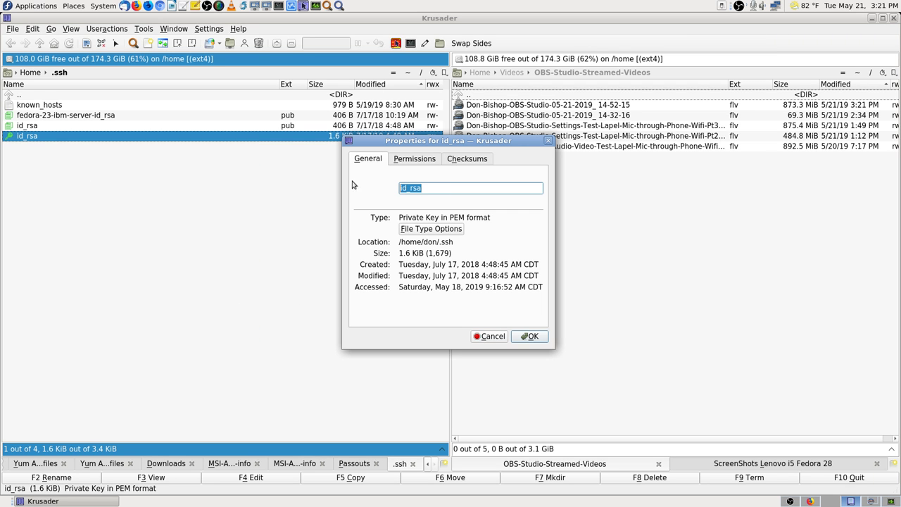
right_click(416, 192)
left_click(437, 234)
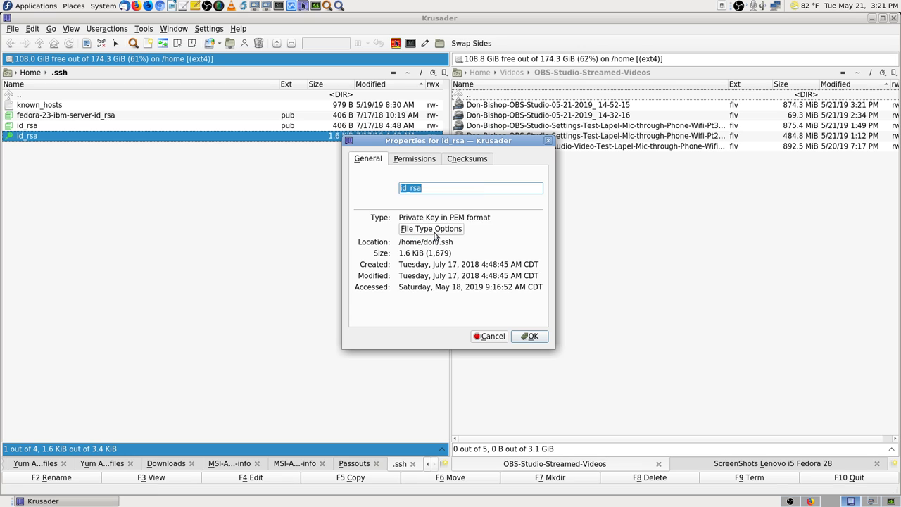
left_click(491, 337)
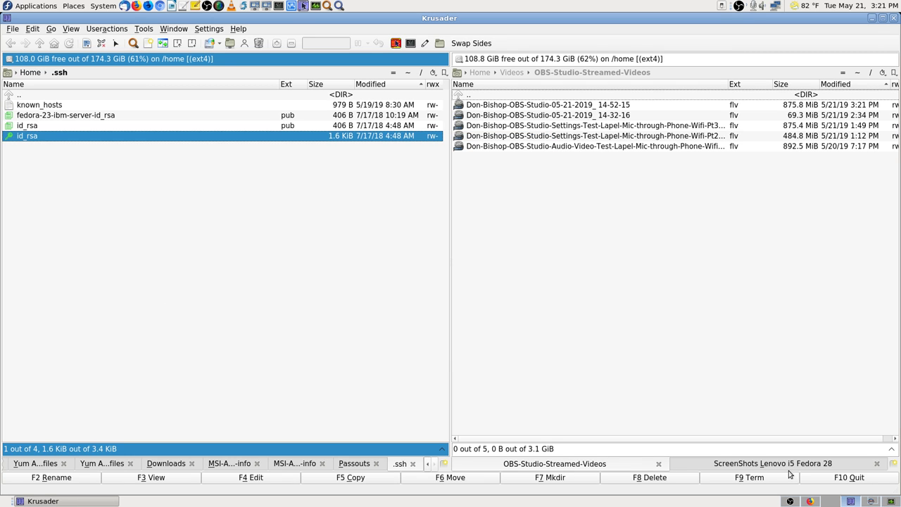
left_click(871, 501)
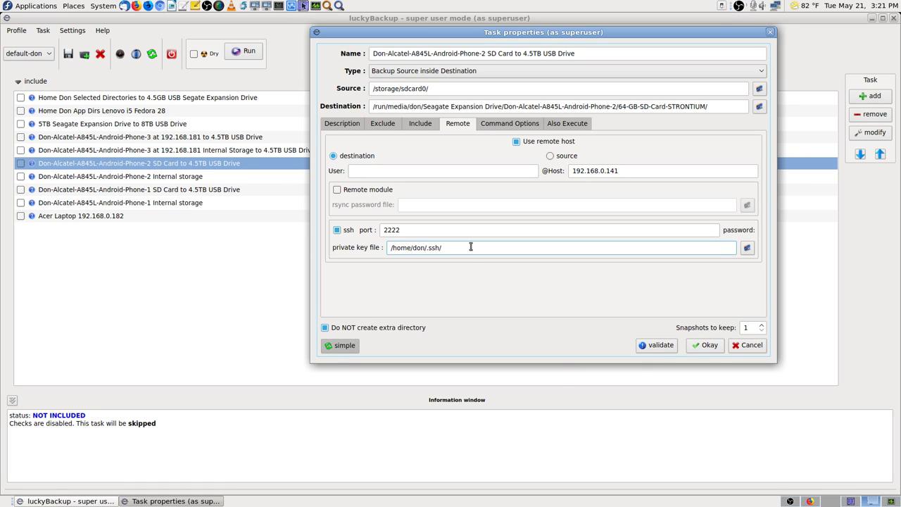
Append id_rsa so the key path reads /home/don/.ssh/id_rsa, then view Command Options.
type("id_rsa")
left_click(512, 125)
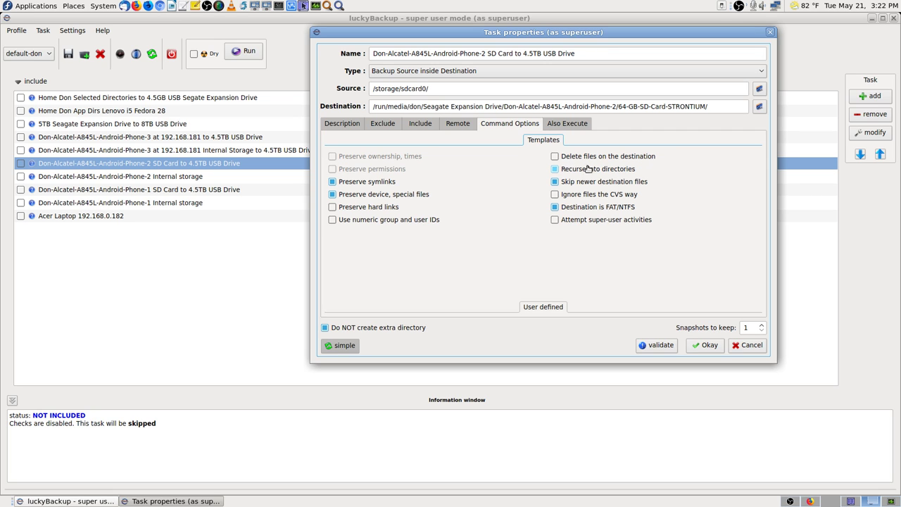
Stop skipping newer destination files, glance at the pre-task commands, then show the Remote settings.
left_click(556, 182)
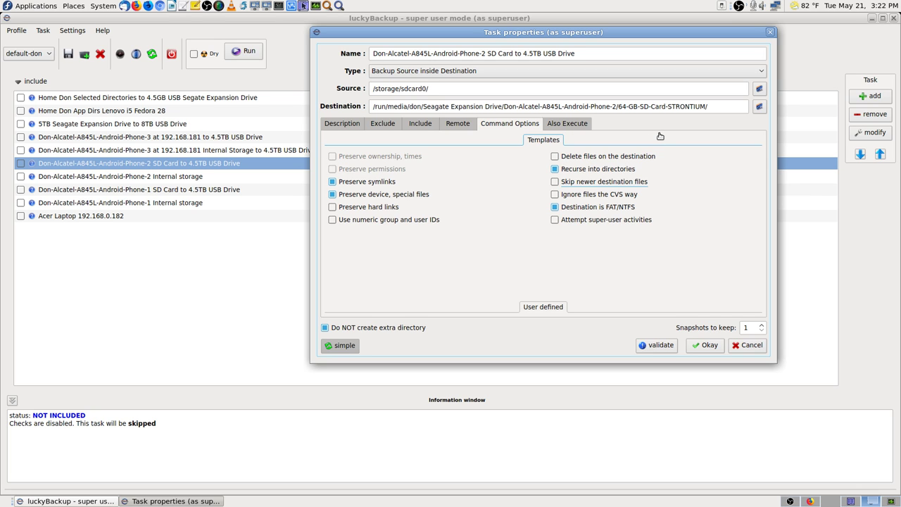
left_click(577, 124)
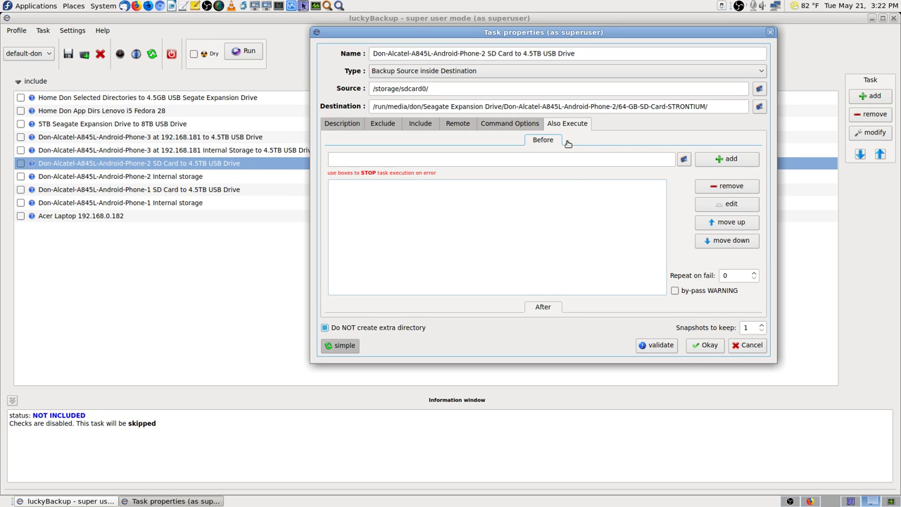
left_click(513, 124)
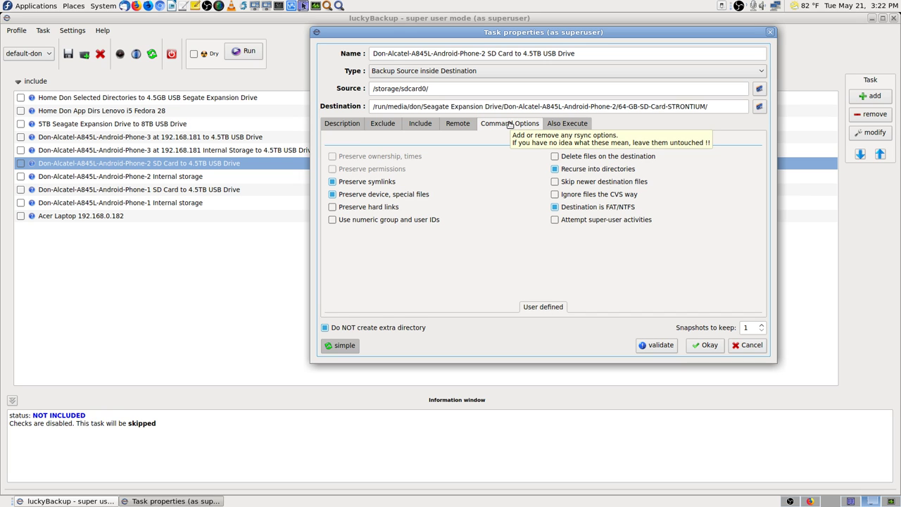
left_click(456, 124)
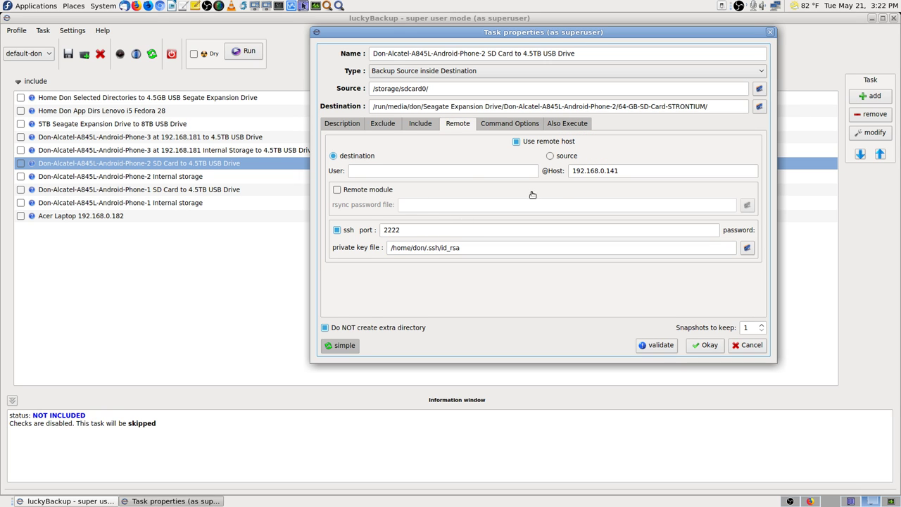
Enter the remote ssh user name, check the Include, Exclude and Description tabs, and return to Remote.
left_click(401, 170)
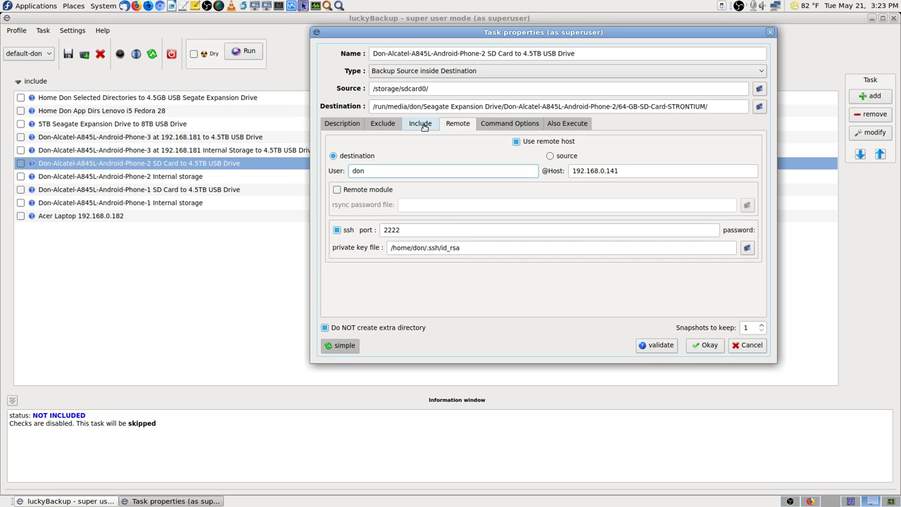
left_click(425, 127)
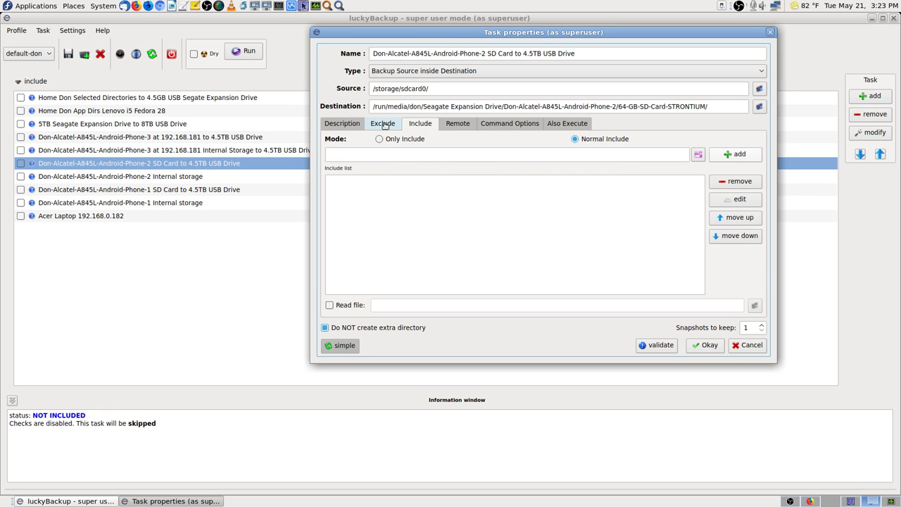
left_click(384, 124)
left_click(343, 123)
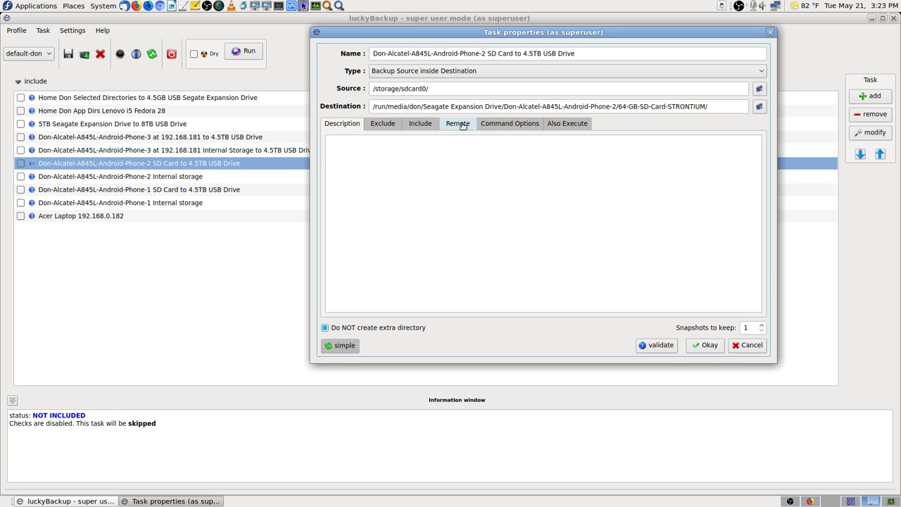
left_click(463, 126)
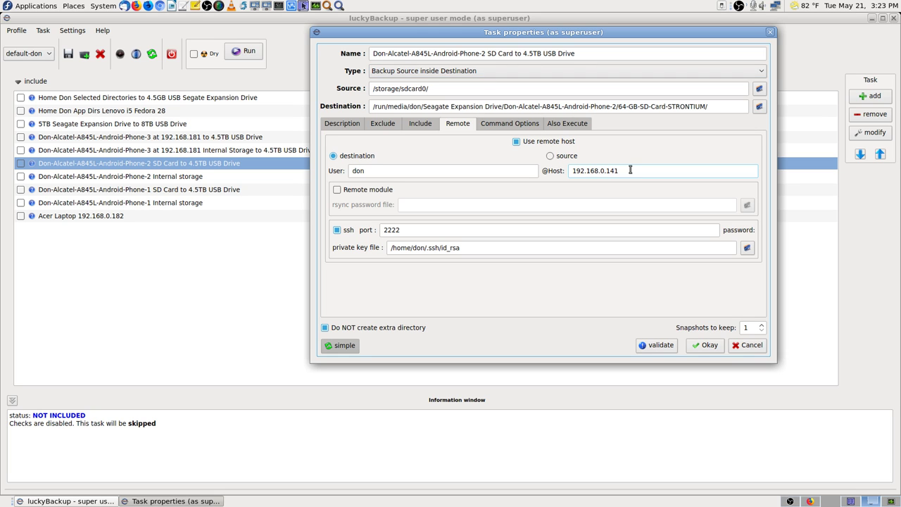
Replace 'SD Card' in the task name with the copied host 192.168.0.141, then validate the task.
left_click_drag(631, 170, 569, 171)
right_click(588, 172)
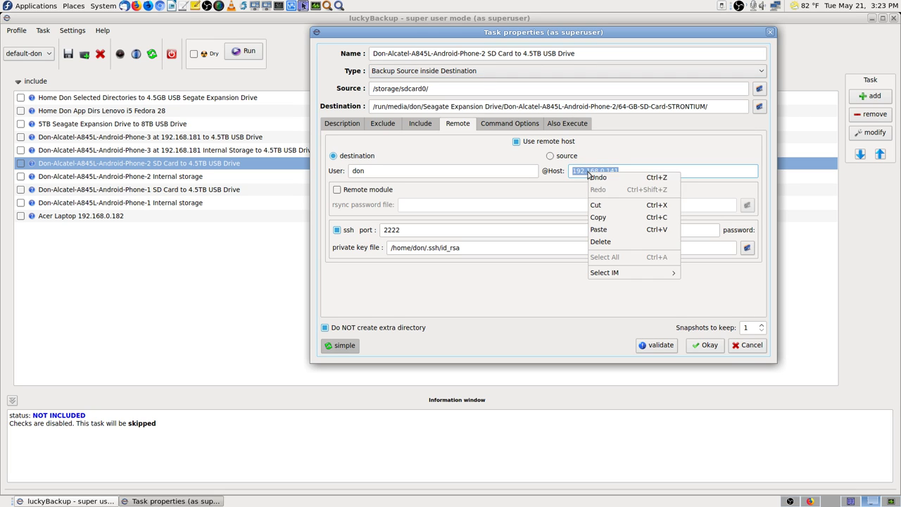
left_click(604, 218)
left_click(458, 54)
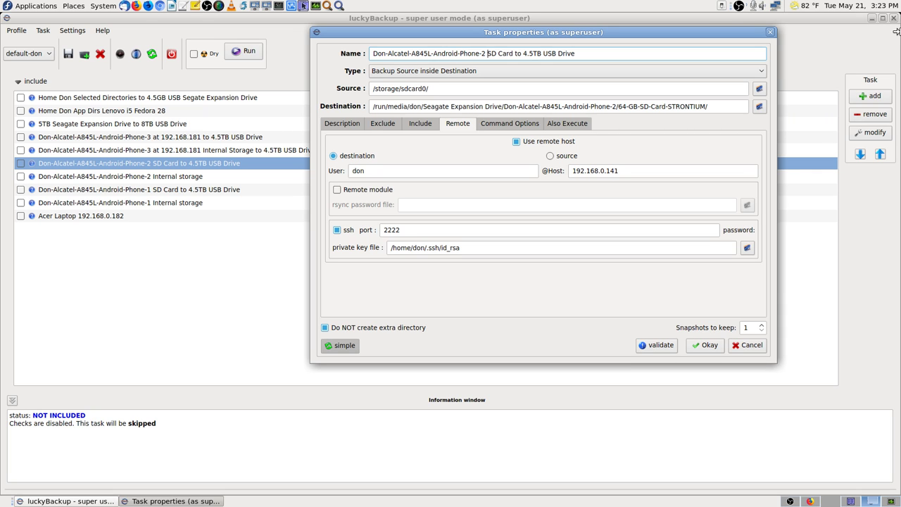
key("Delete")
key("Delete")
key("Delete")
key("Delete")
key("Delete")
key("Delete")
key("Delete")
key("Delete")
key("ctrl+v")
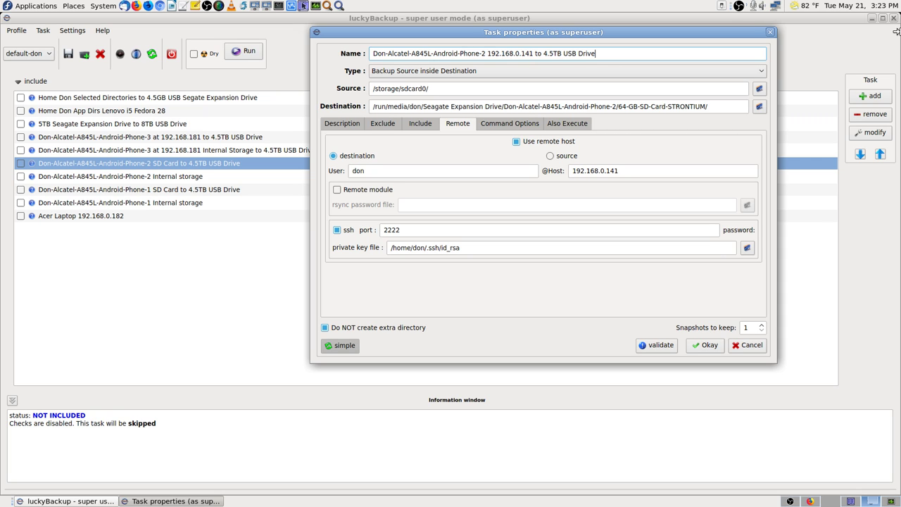
left_click(660, 347)
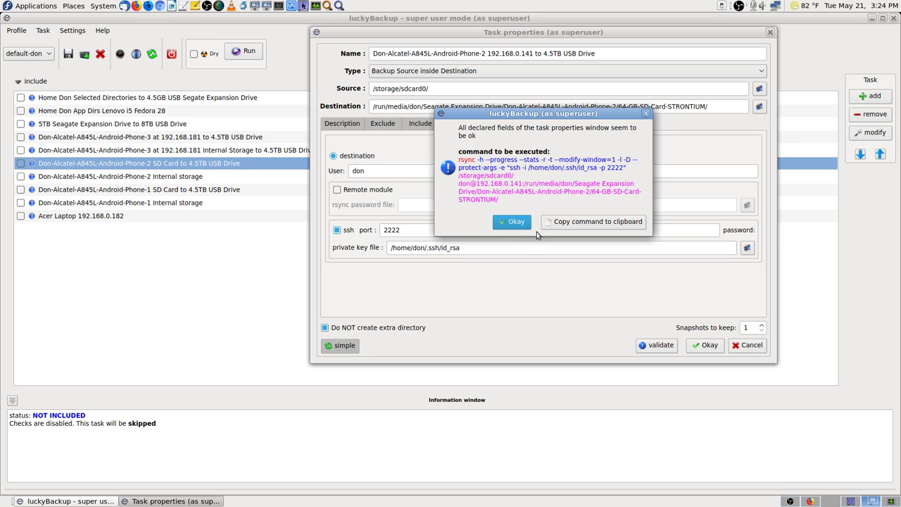
Dismiss the validation result, review the Exclude, Include, Remote, Command Options and Also Execute tabs, and save.
left_click(517, 223)
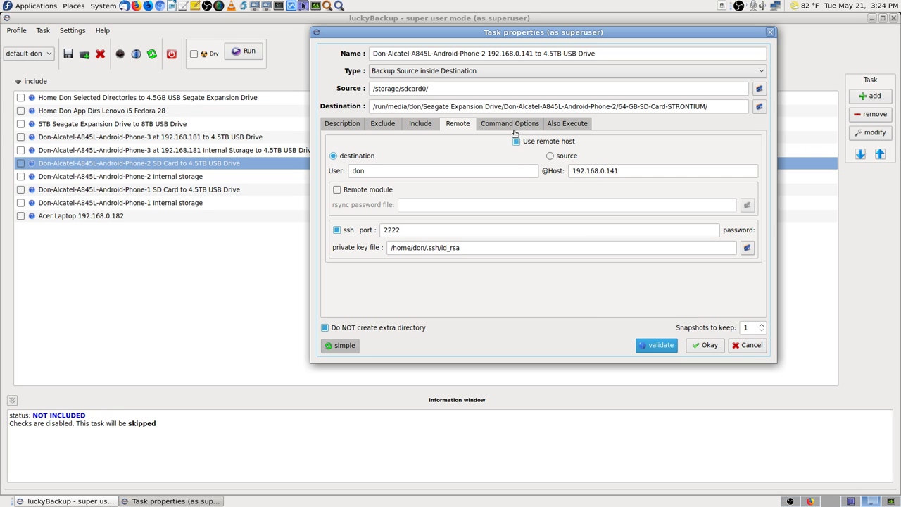
left_click(371, 124)
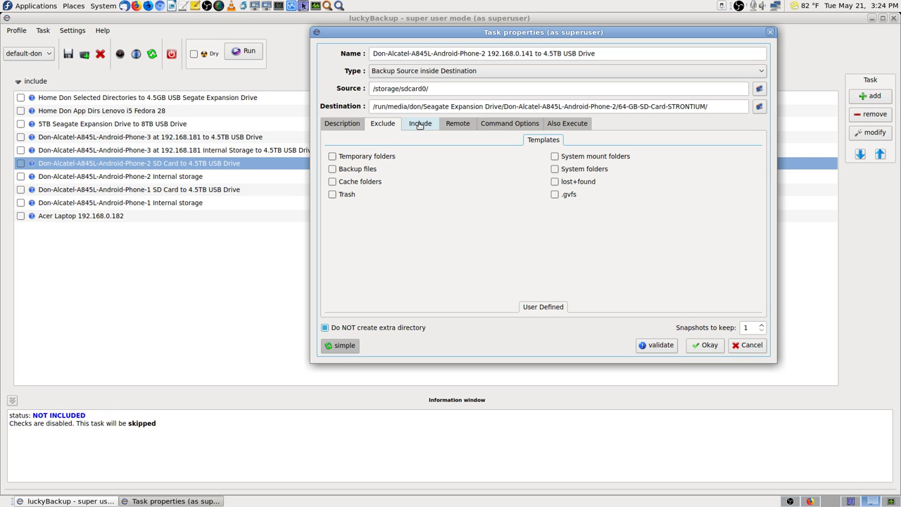
left_click(420, 125)
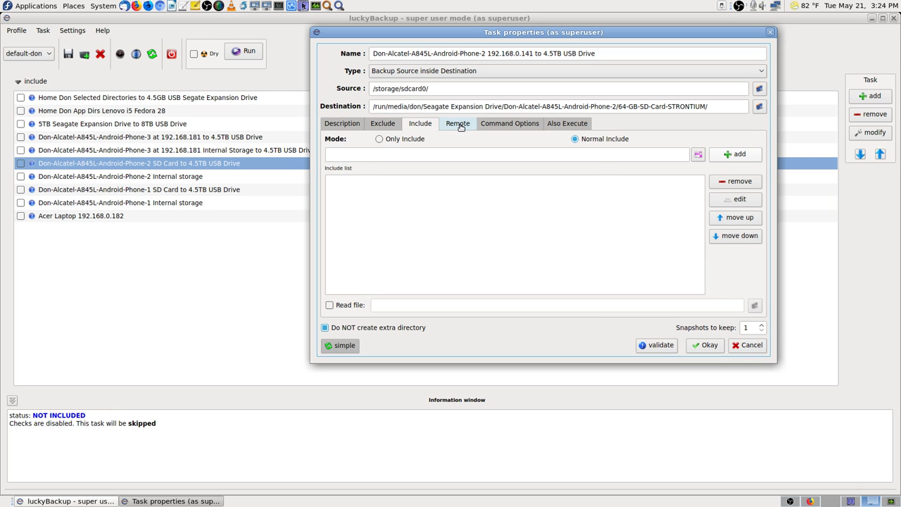
left_click(458, 125)
left_click(420, 124)
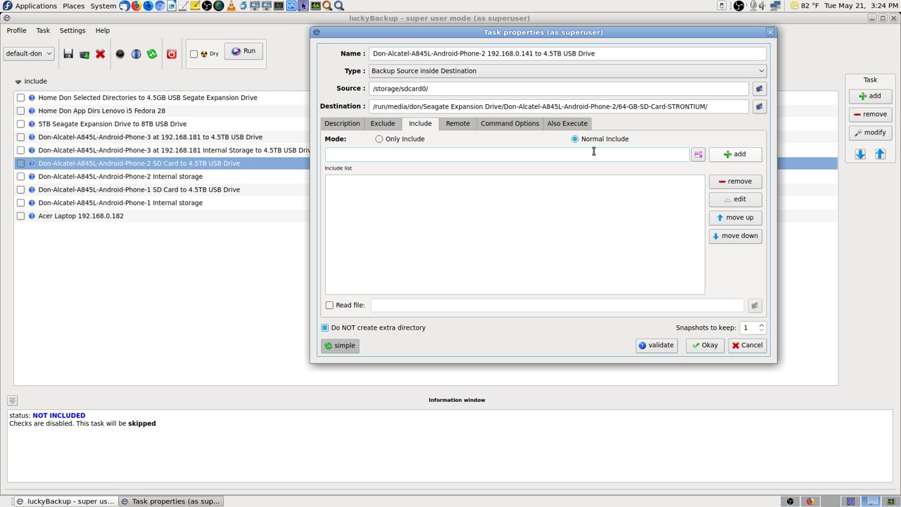
left_click(465, 125)
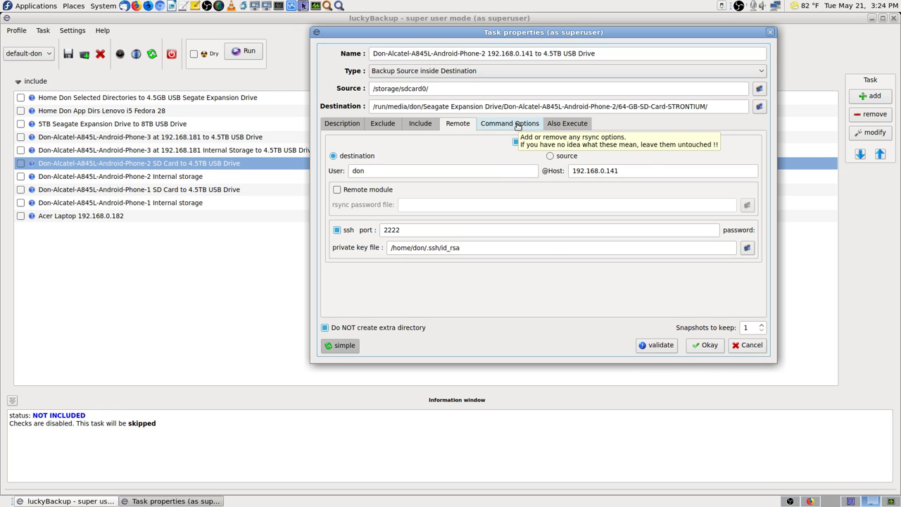
left_click(518, 125)
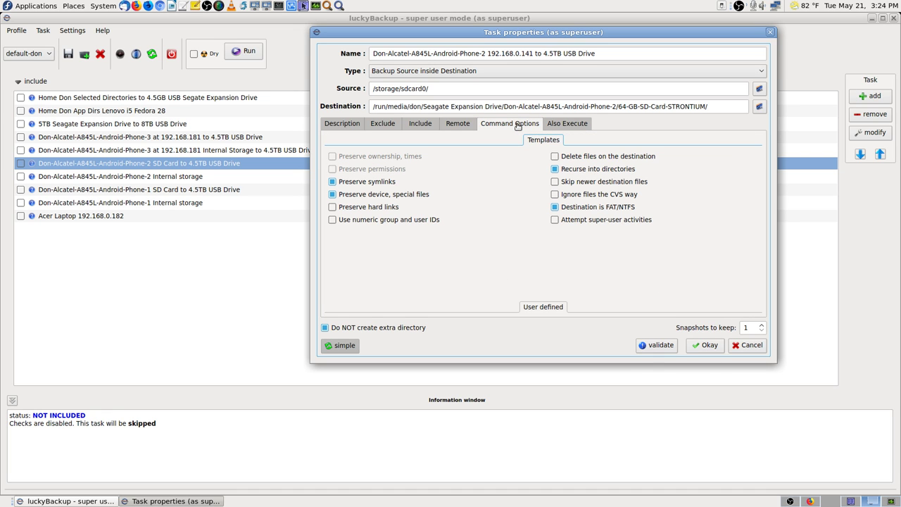
left_click(572, 126)
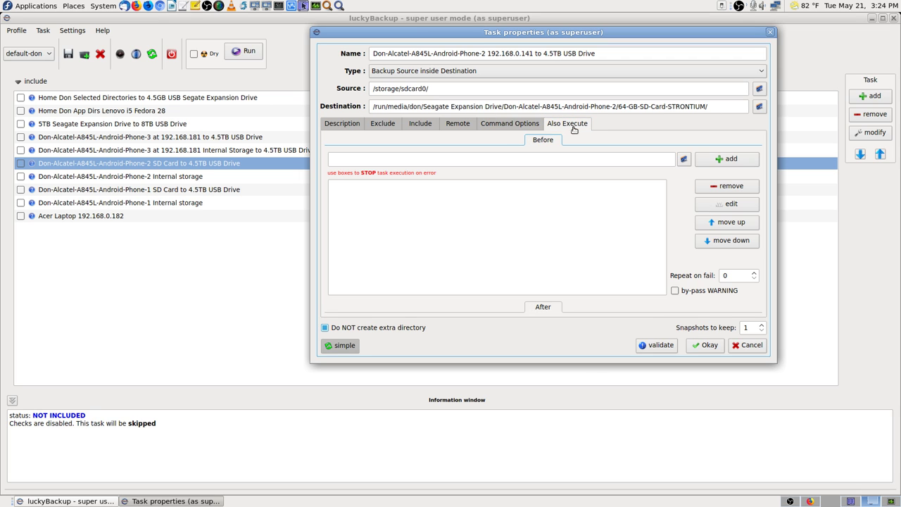
left_click(505, 125)
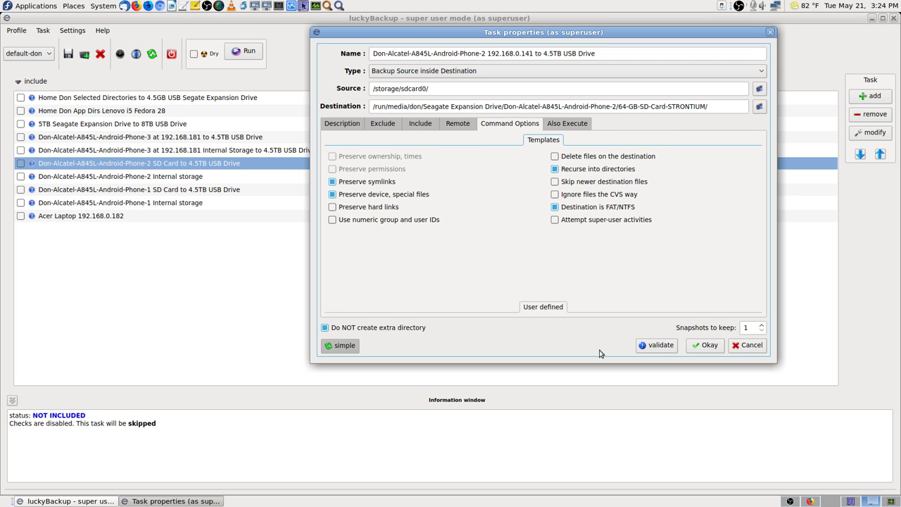
left_click(710, 346)
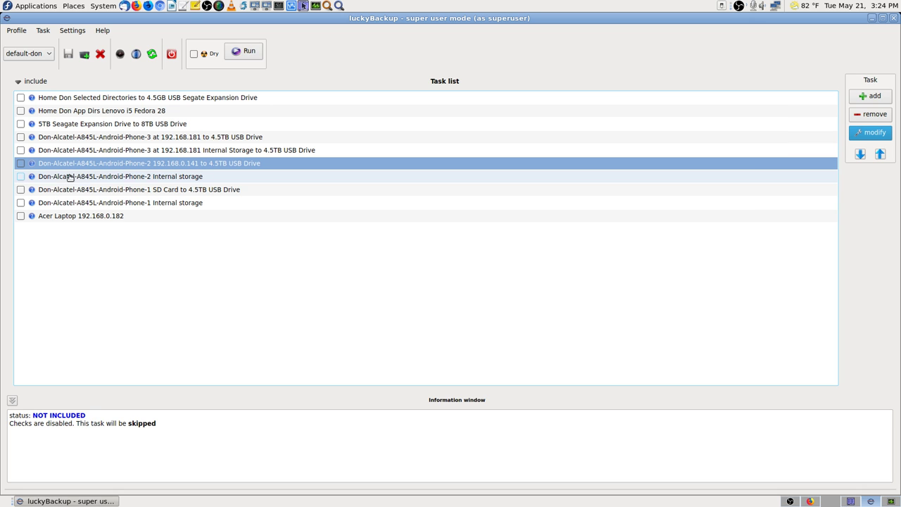
Include the renamed Phone-2 192.168.0.141 task, then switch OBS to the Cam 1 Stream scene.
left_click(20, 164)
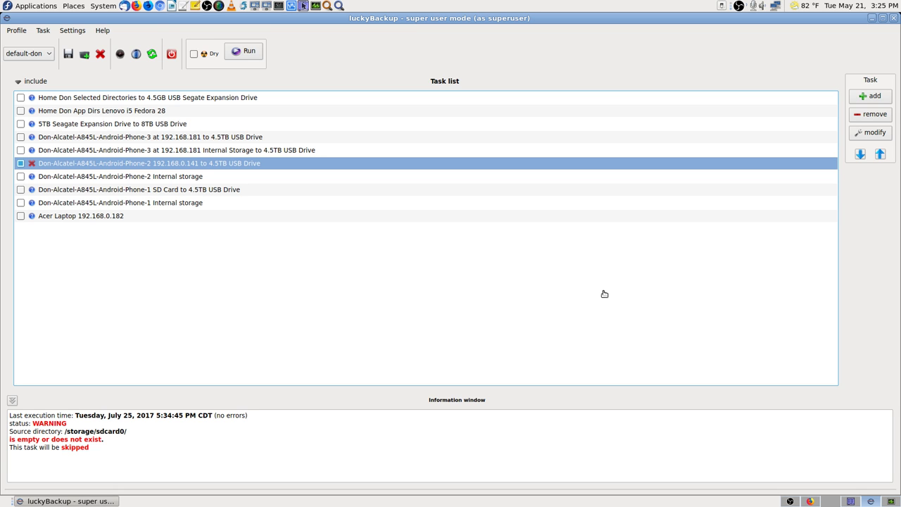
left_click(790, 502)
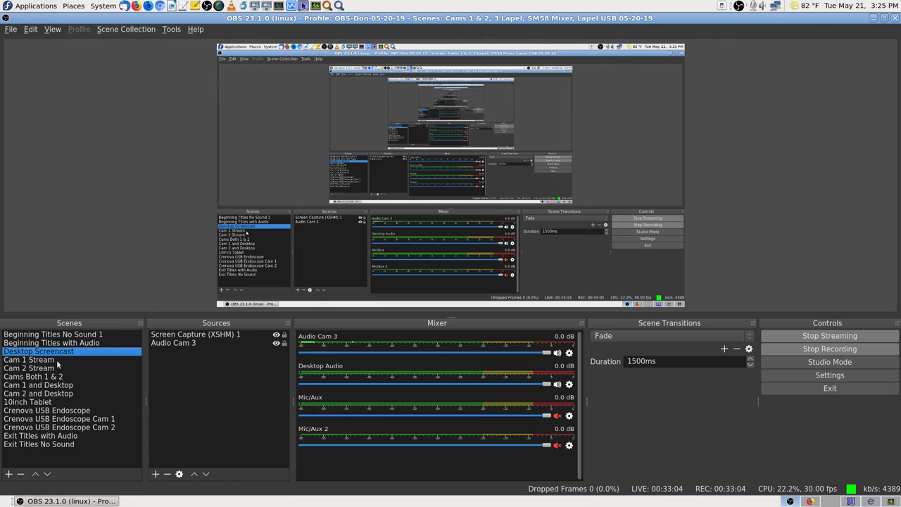
left_click(61, 361)
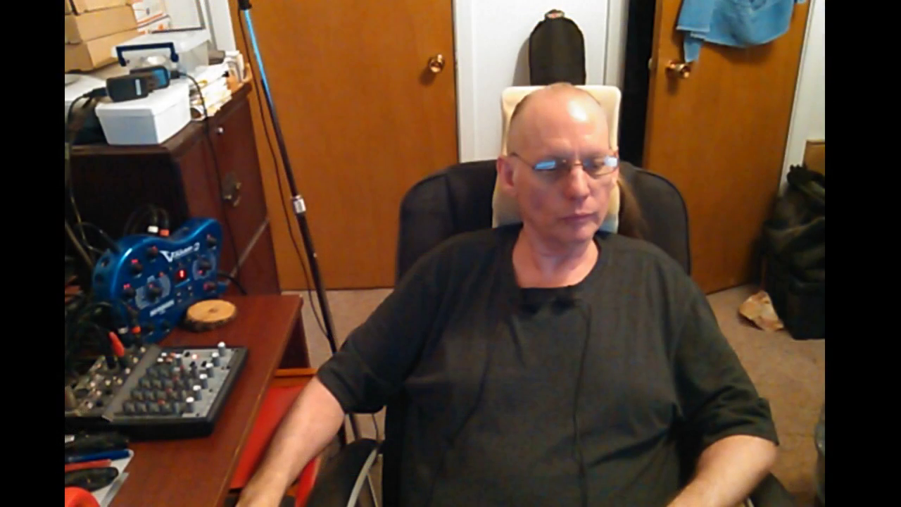
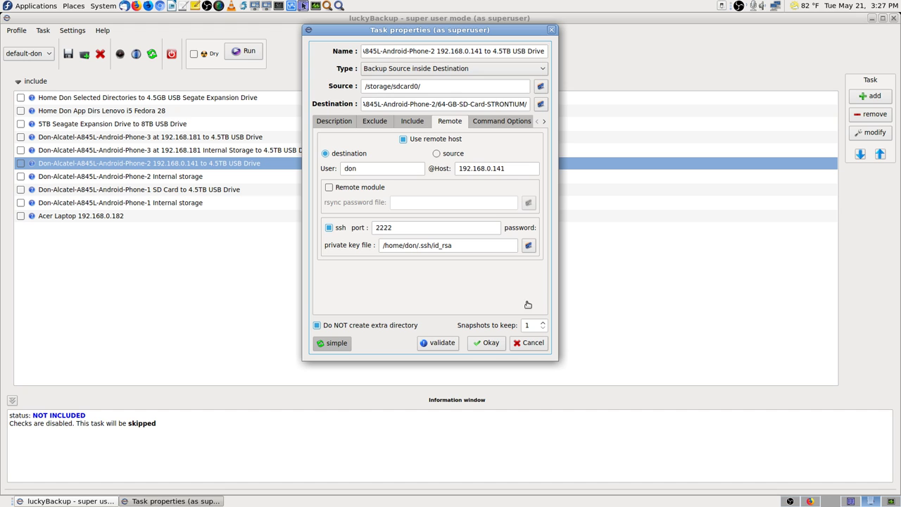
Widen the task properties dialog and make 192.168.0.141 the remote source instead of destination.
left_click_drag(558, 288, 751, 291)
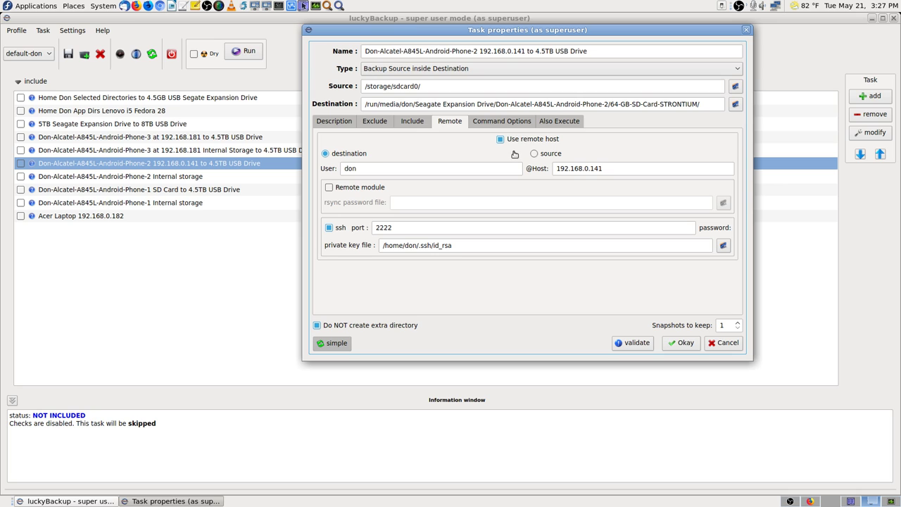
left_click(324, 156)
left_click(534, 154)
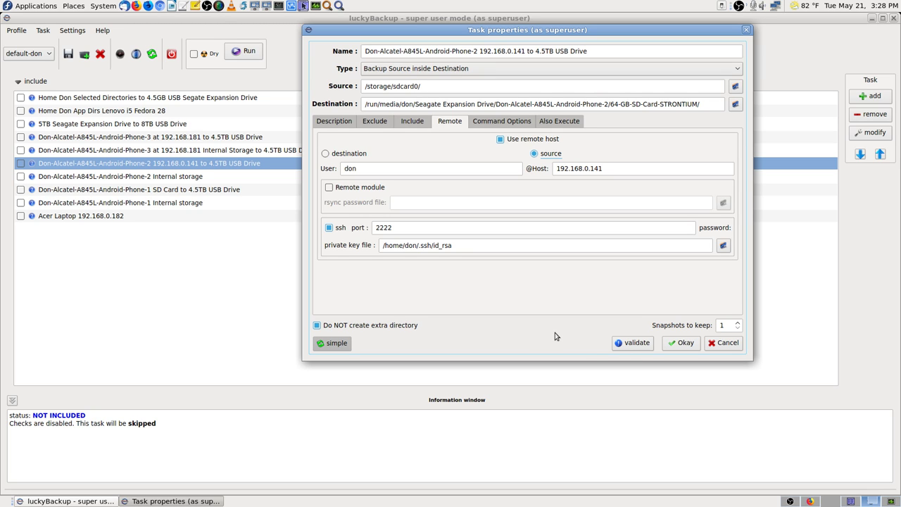
Validate the Phone-2 task's rsync command, then save the task settings.
left_click(637, 344)
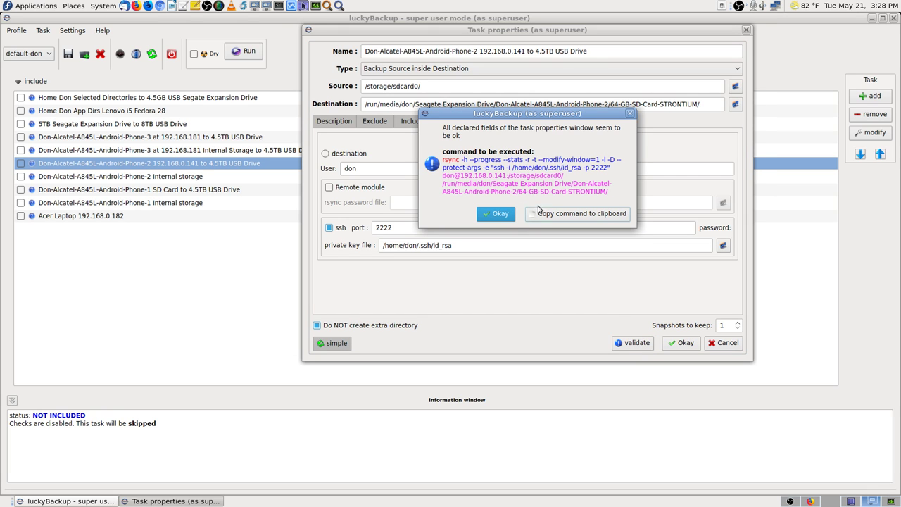
left_click(501, 213)
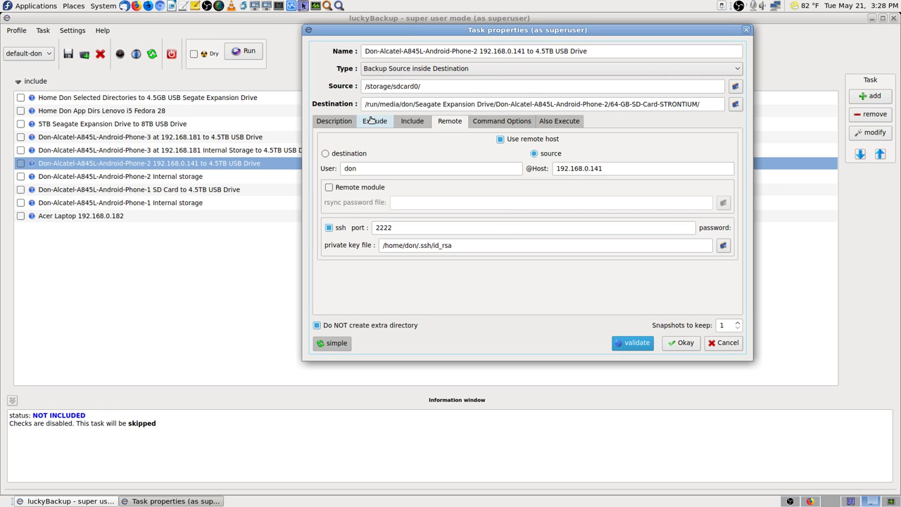
left_click(683, 344)
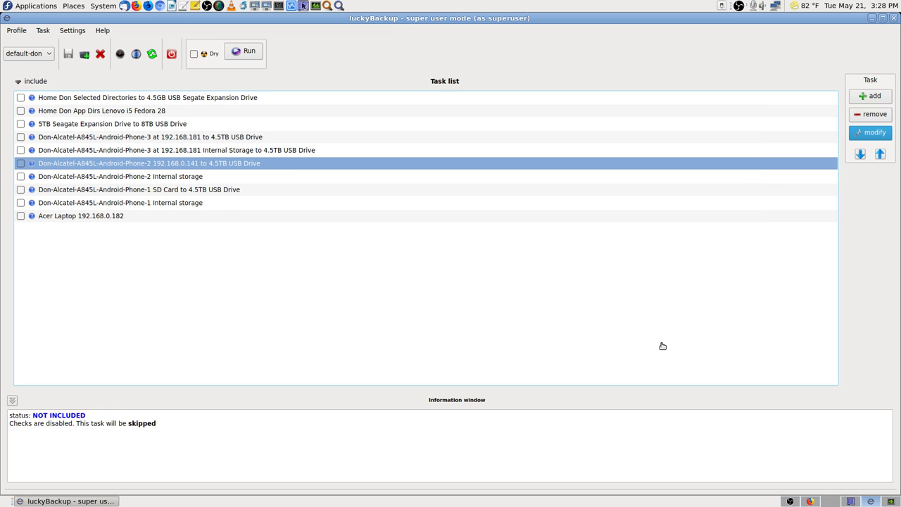
Include the Phone-2 SD-card task and run it in Dry simulation mode.
left_click(21, 163)
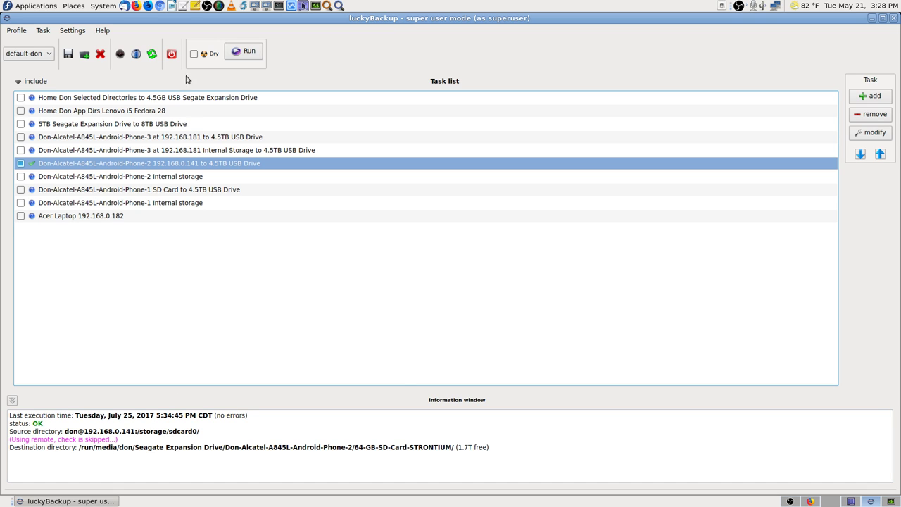
left_click(194, 54)
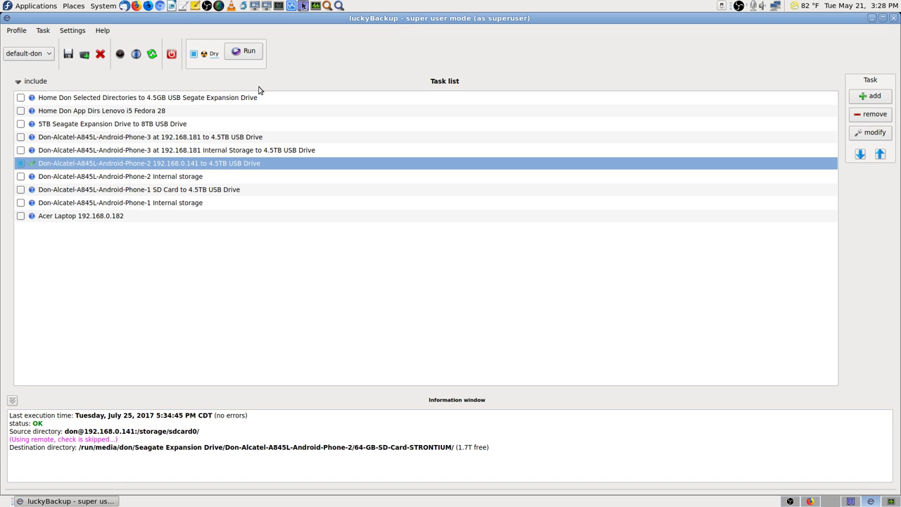
left_click(249, 50)
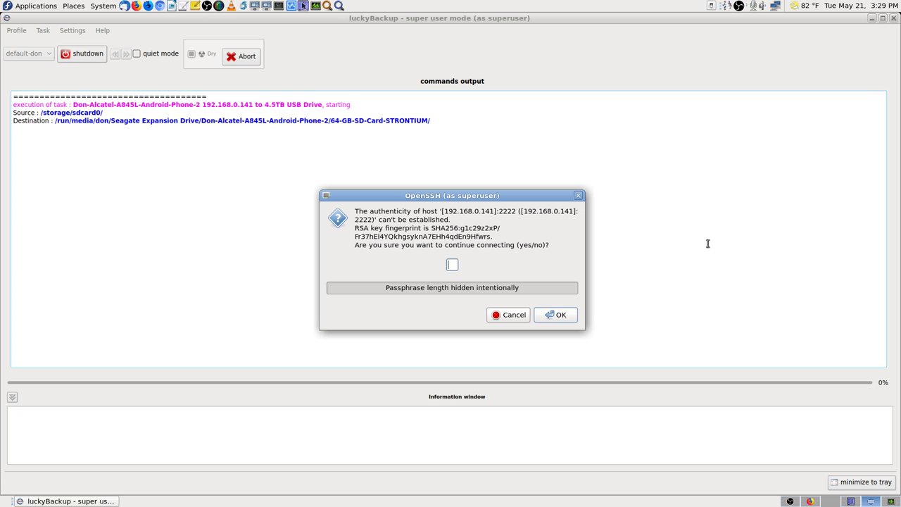
Trust the phone's SSH host key with 'yes', then submit the SSH password.
type("y")
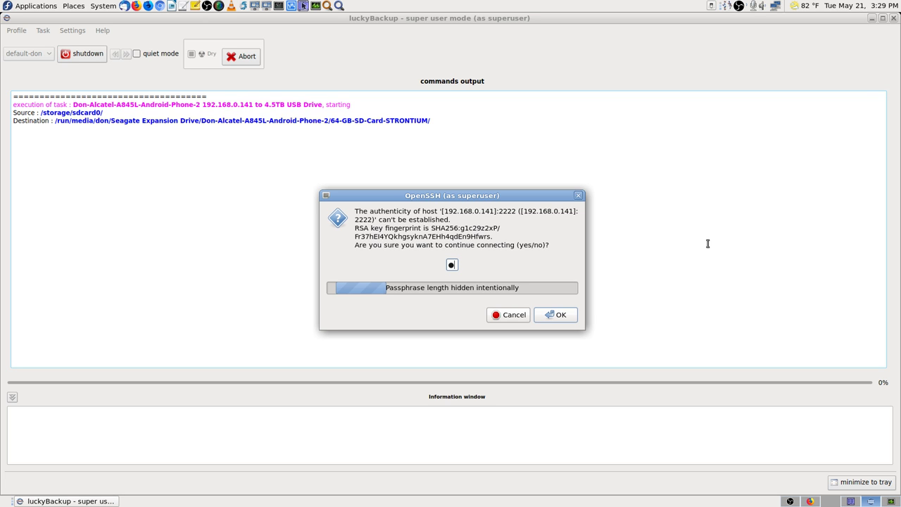
type("es")
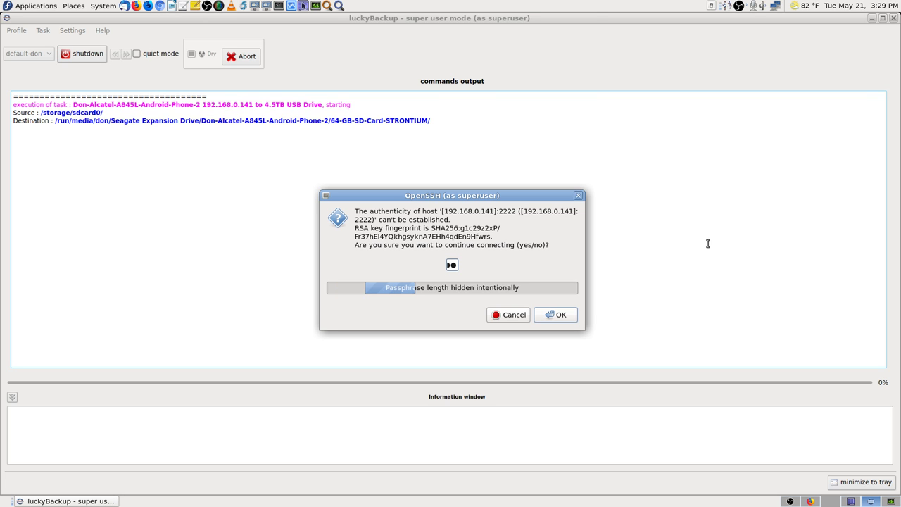
key("Return")
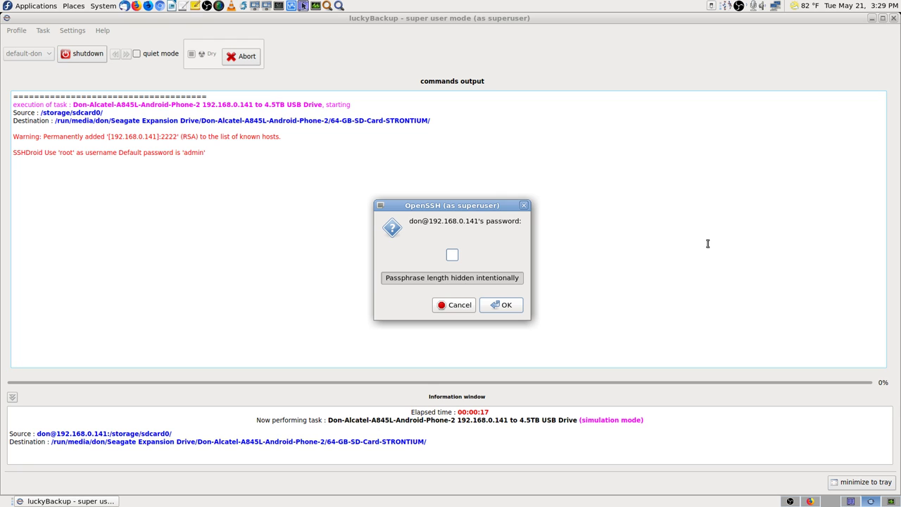
key("Return")
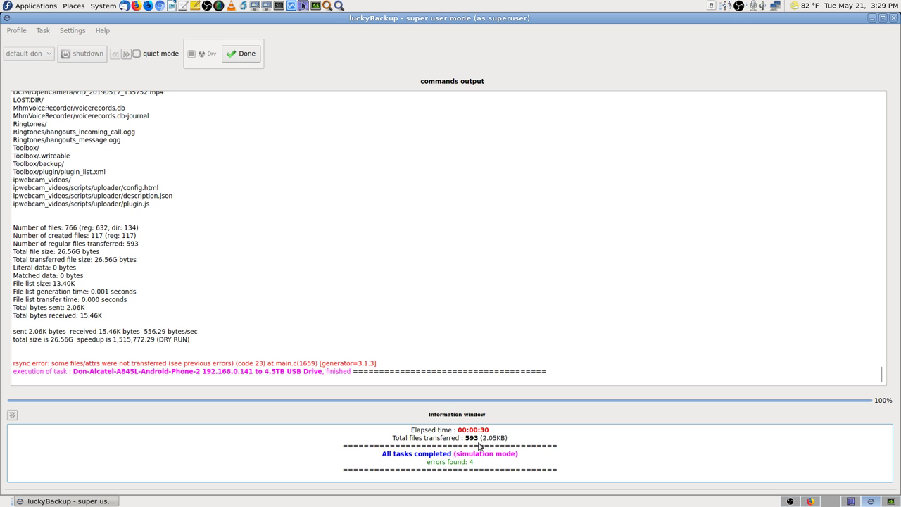
scroll(417, 259, "up", 4)
scroll(293, 234, "down", 4)
scroll(271, 227, "up", 7)
scroll(266, 226, "up", 8)
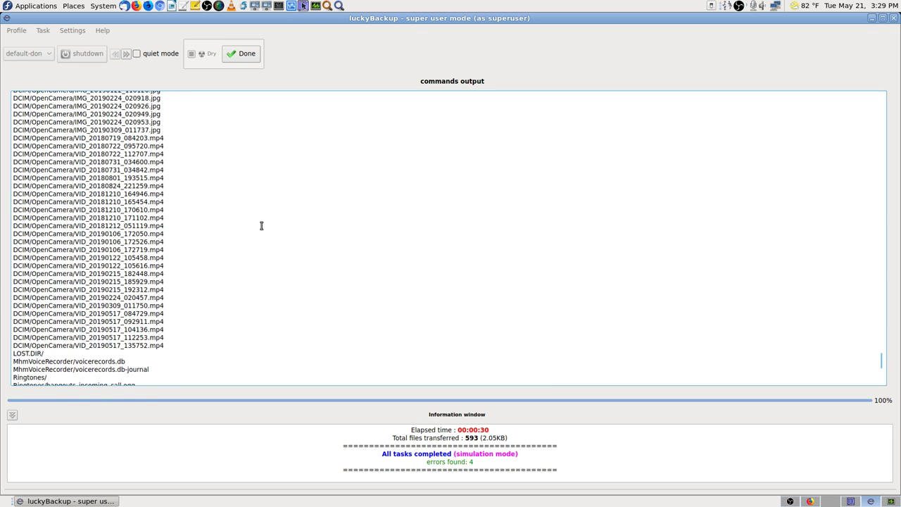
scroll(190, 261, "down", 7)
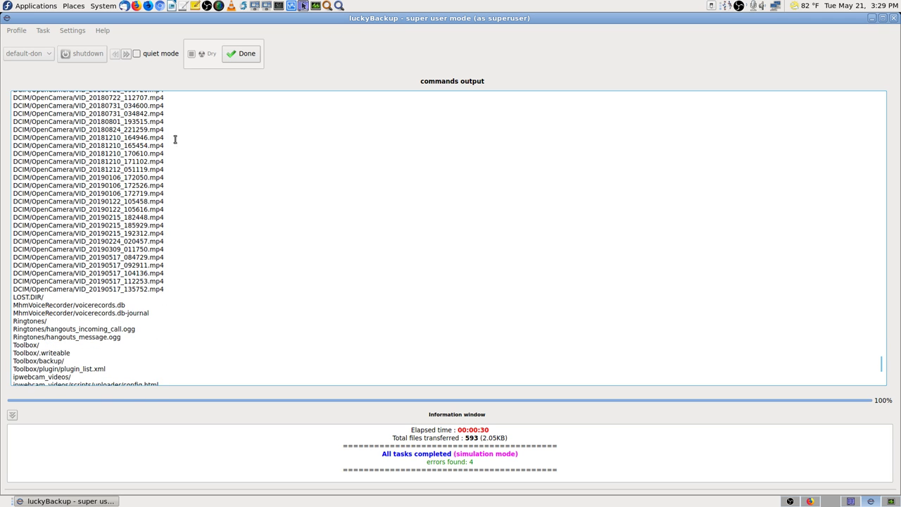
scroll(212, 169, "up", 8)
scroll(213, 169, "up", 15)
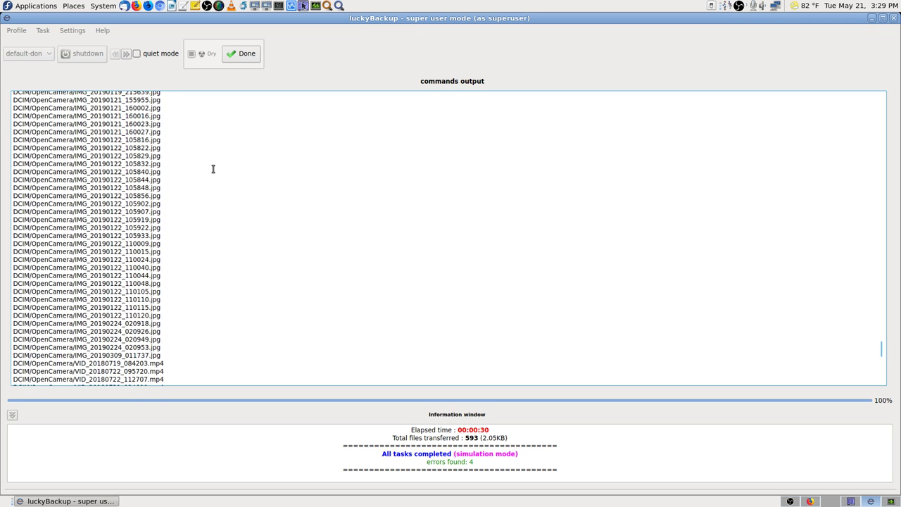
scroll(213, 169, "up", 20)
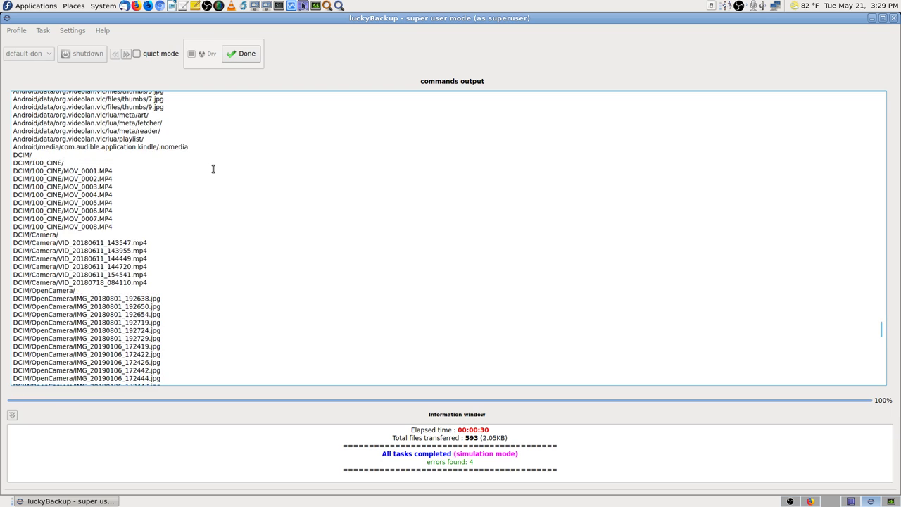
scroll(213, 169, "up", 20)
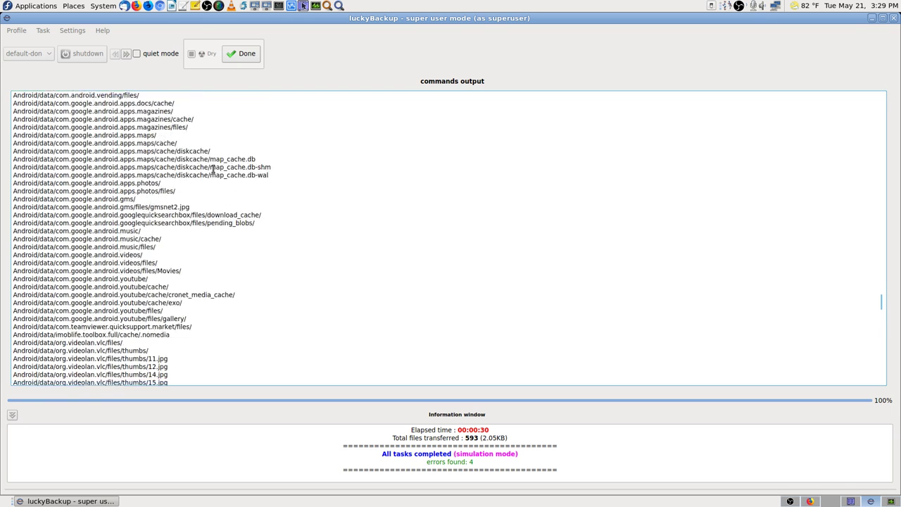
scroll(212, 169, "up", 5)
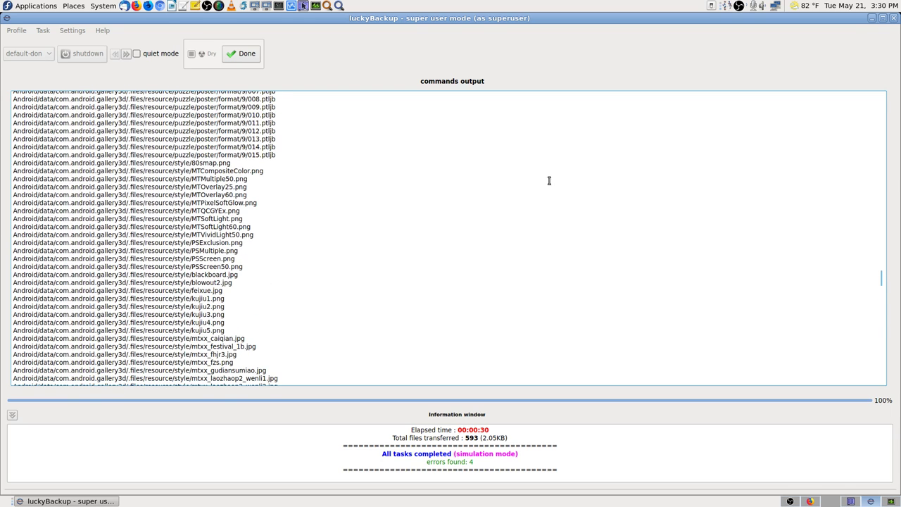
left_click_drag(881, 279, 884, 97)
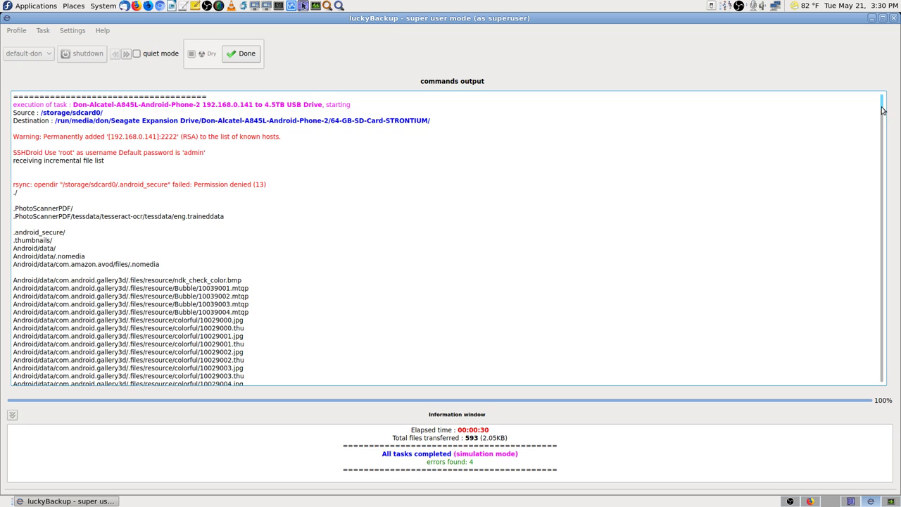
Scroll the Phone-2 dry-run output until it finishes with 593 files and 4 errors.
left_click_drag(882, 109, 872, 396)
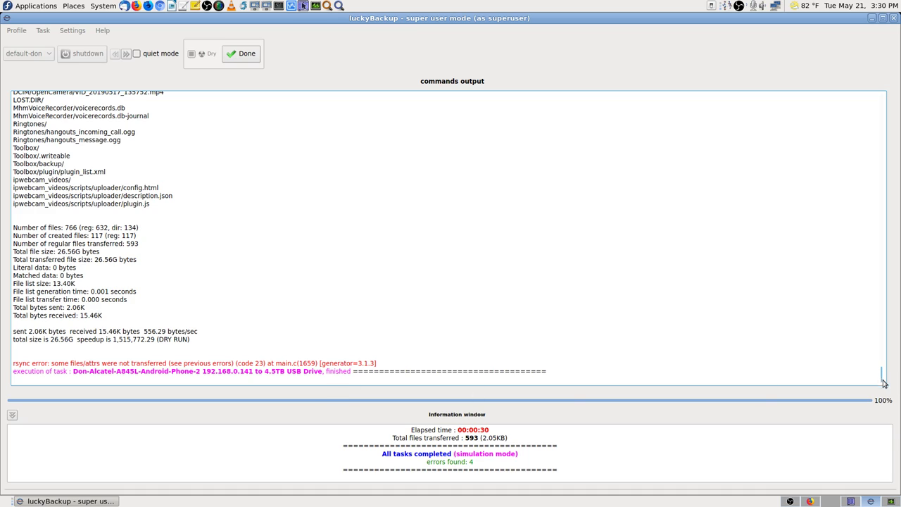
left_click_drag(891, 303, 885, 386)
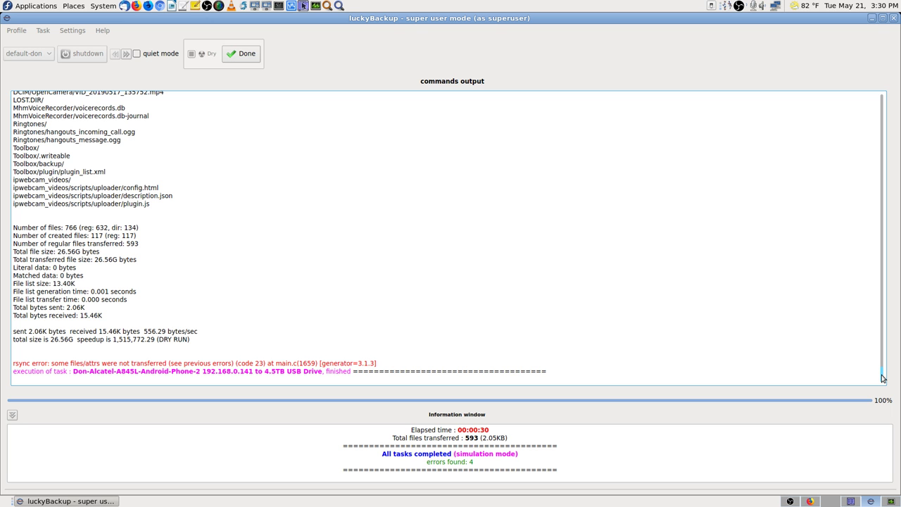
left_click_drag(883, 379, 883, 74)
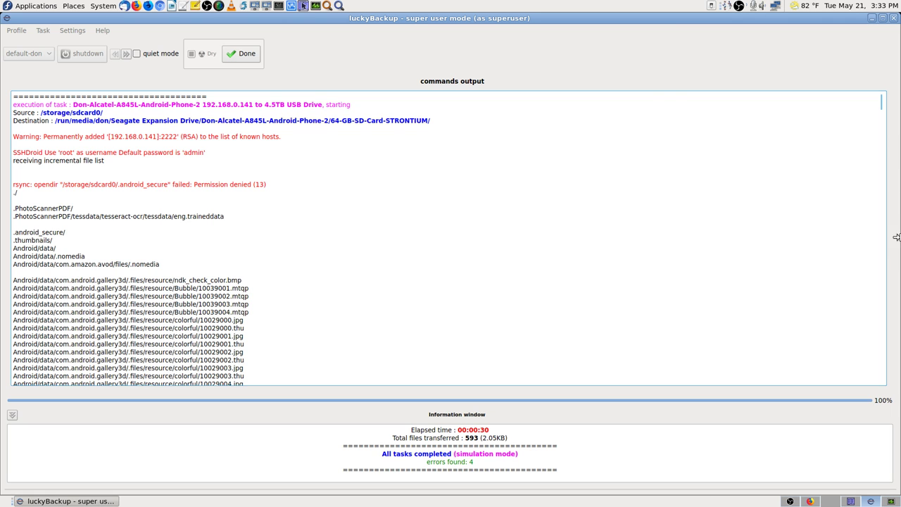
left_click(791, 501)
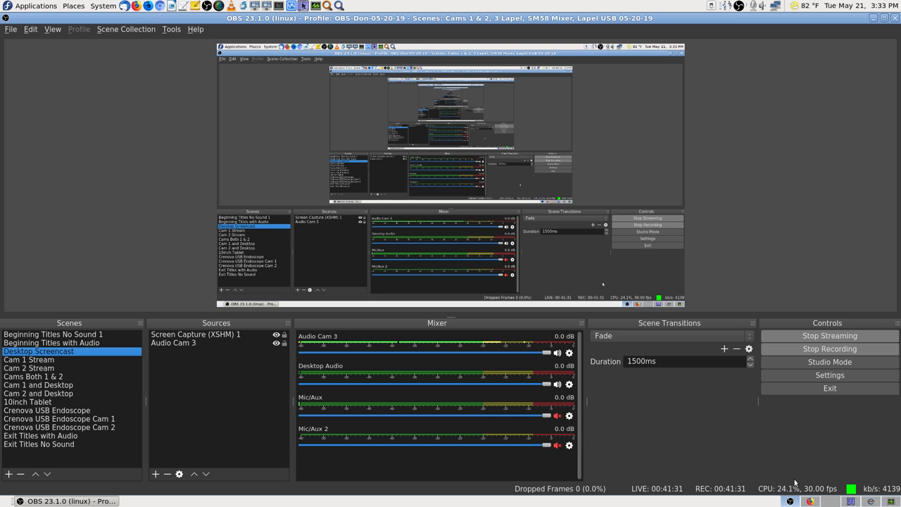
Switch from Krusader through OBS to the Firefox window.
left_click(852, 501)
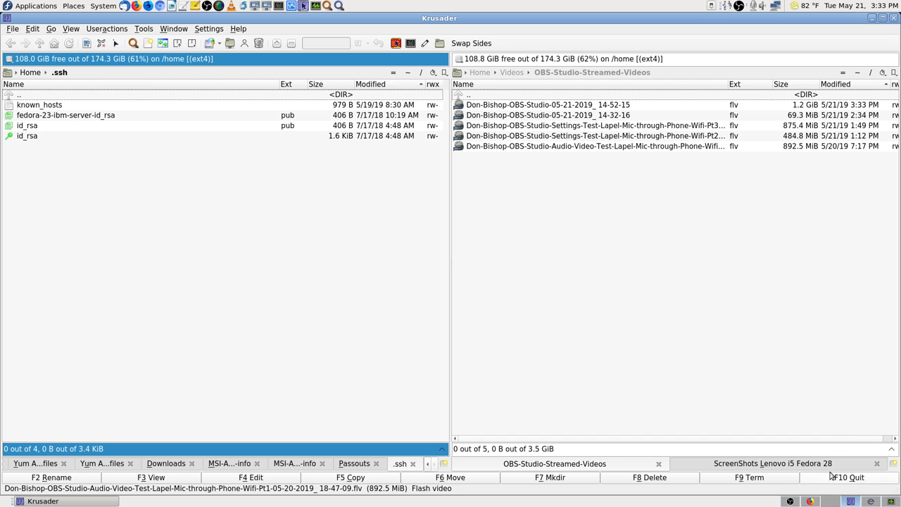
left_click(790, 502)
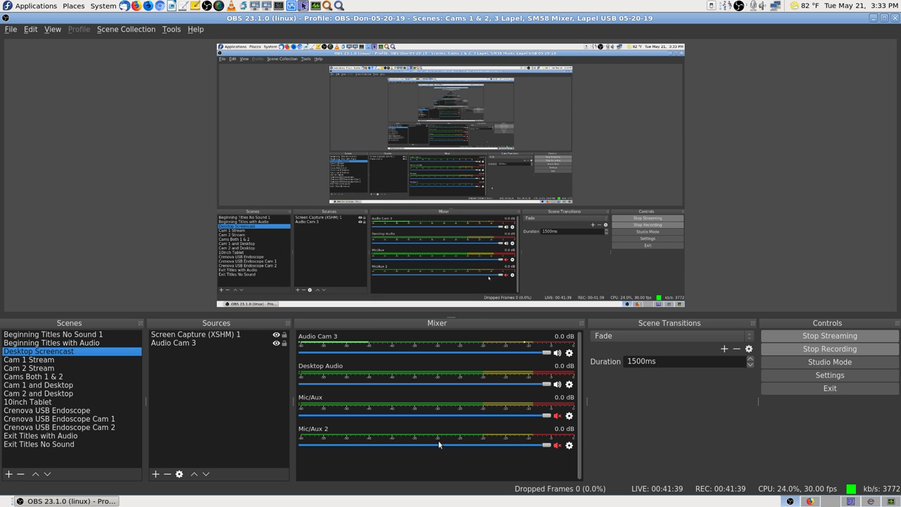
left_click(819, 503)
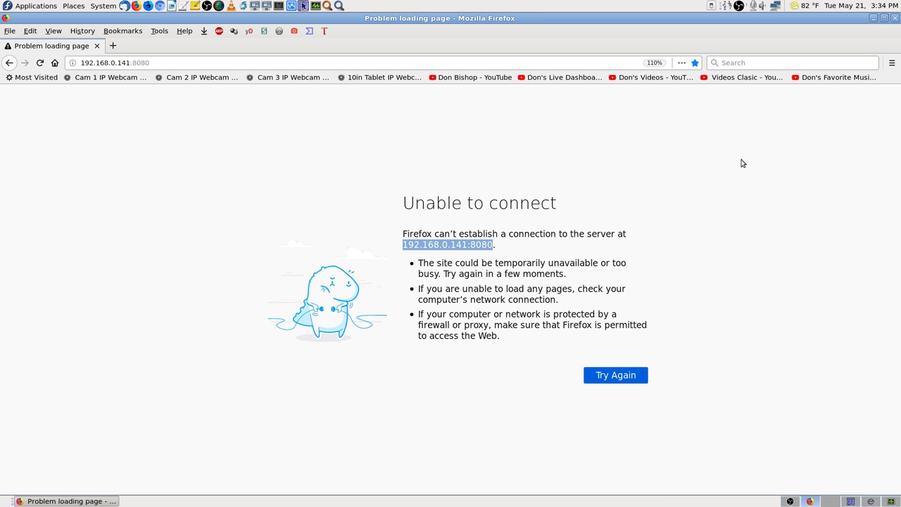
Confirm the stream is LIVE on YouTube Live Dashboard, try the Cam 2 bookmark, and close Firefox.
left_click(571, 77)
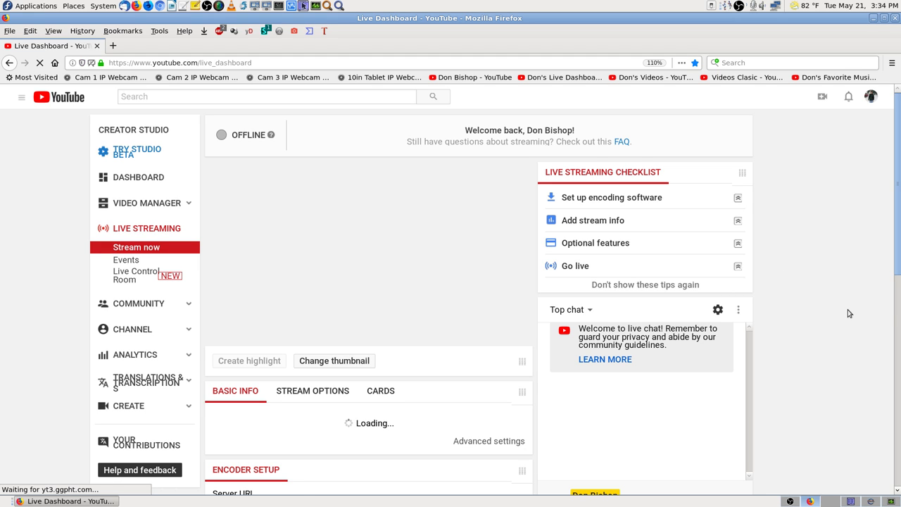
left_click(794, 501)
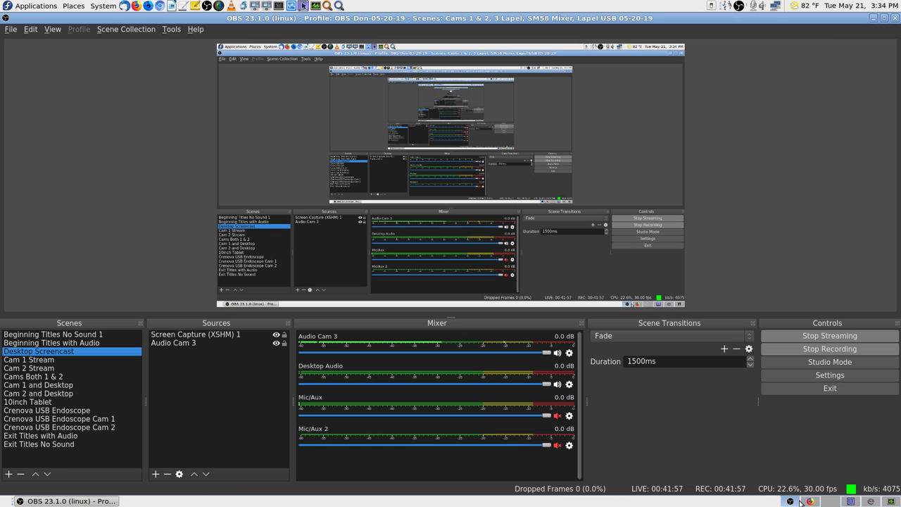
left_click(809, 502)
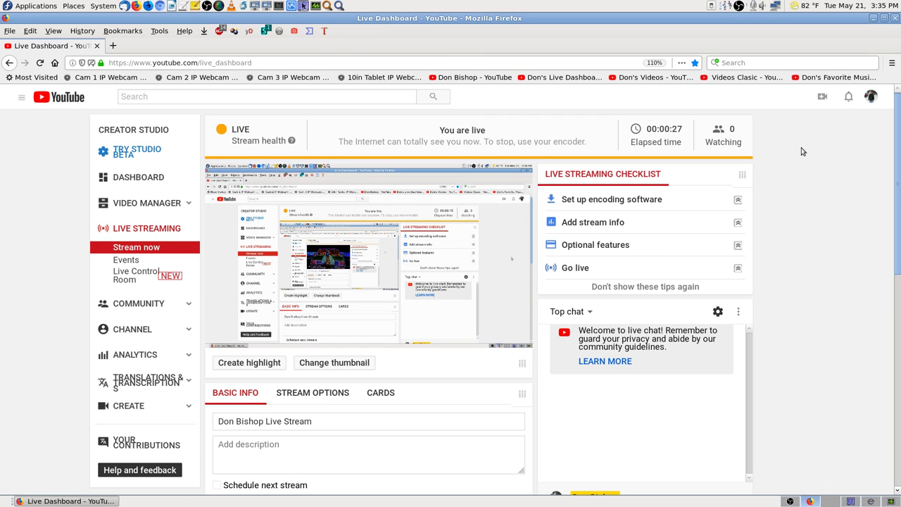
left_click(207, 79)
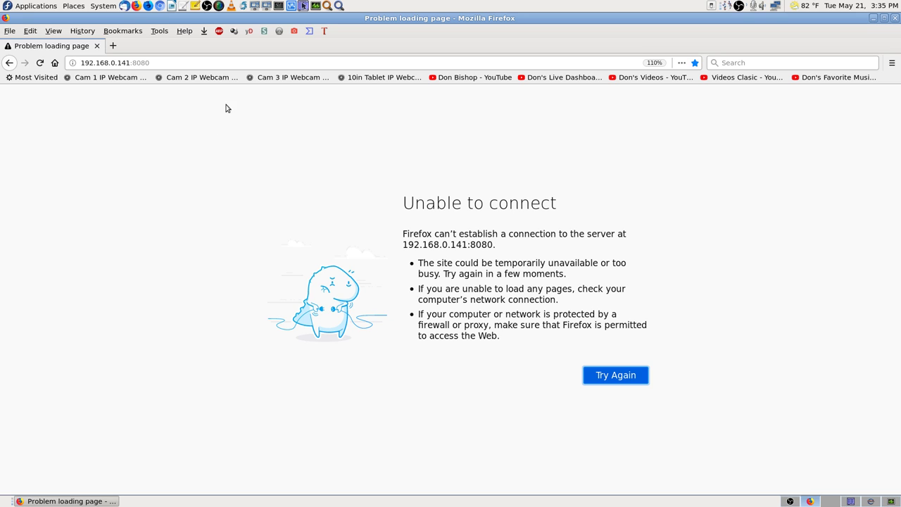
left_click(895, 17)
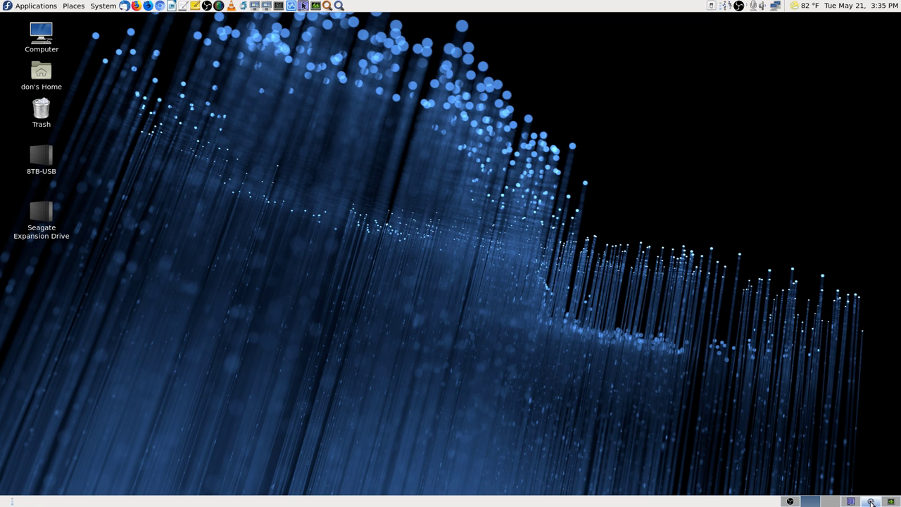
Switch to the workspace holding luckyBackup's finished simulation output.
left_click(871, 502)
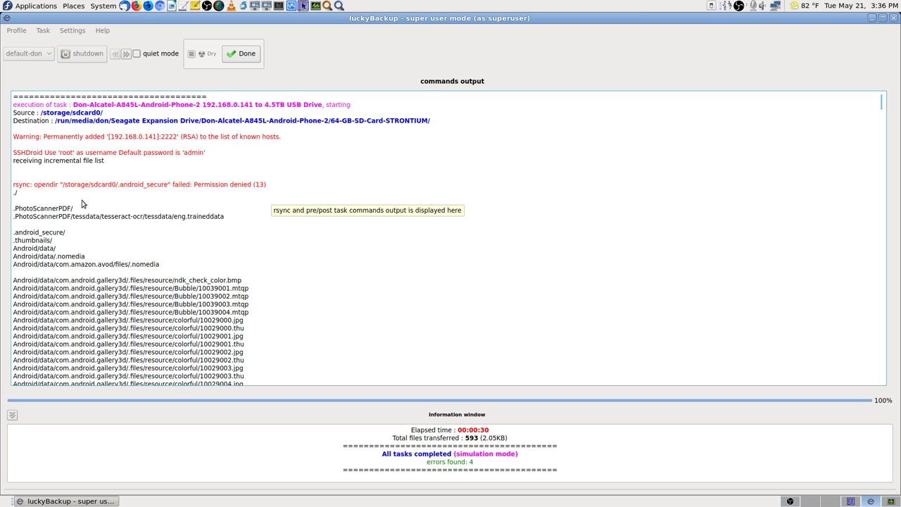
scroll(320, 246, "down", 1)
scroll(380, 255, "up", 1)
scroll(354, 251, "down", 20)
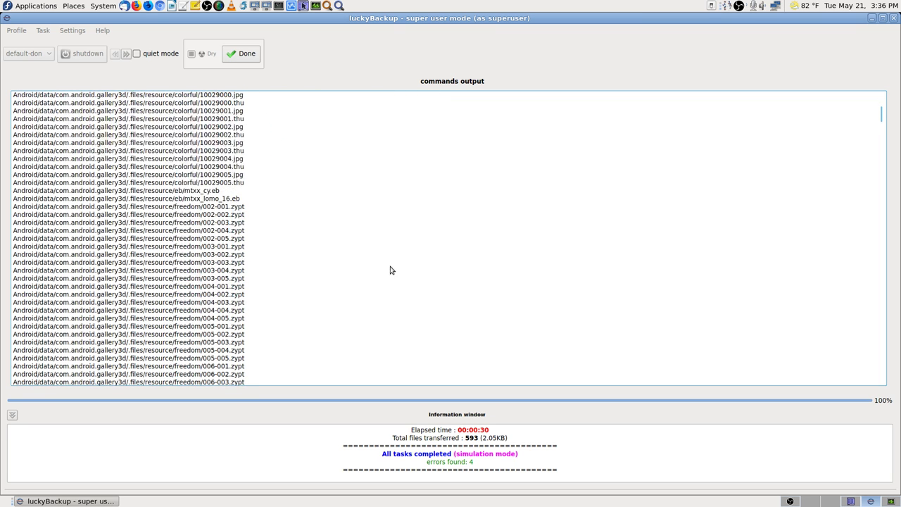
scroll(389, 277, "down", 13)
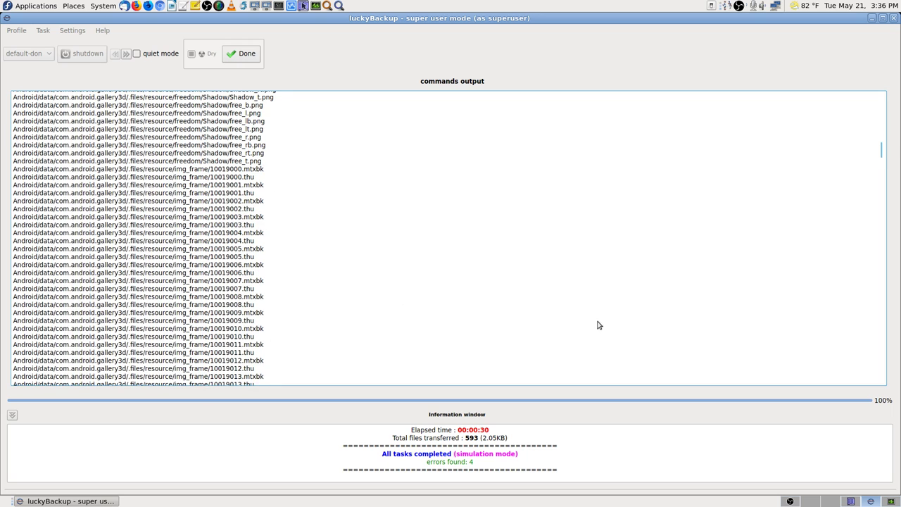
left_click_drag(884, 151, 898, 396)
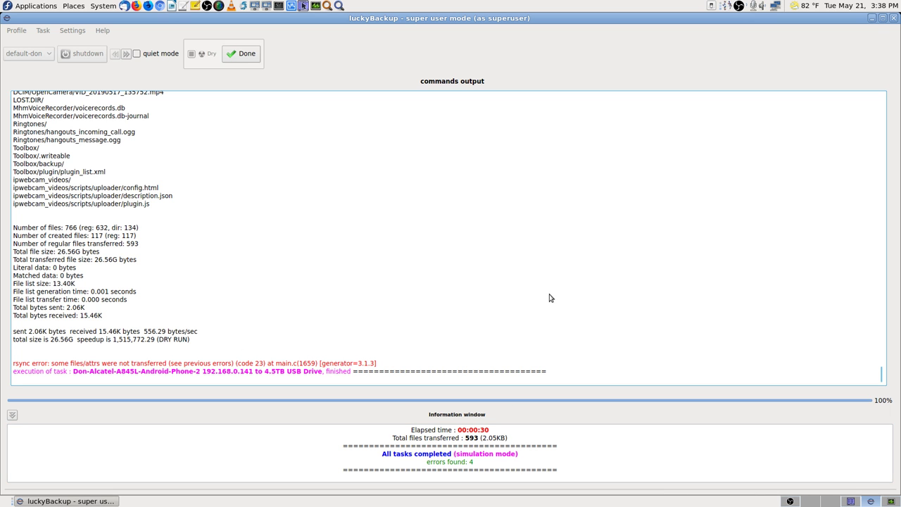
Close the dry-run commands output with Done to return to the task list.
scroll(618, 294, "up", 2)
scroll(620, 292, "down", 2)
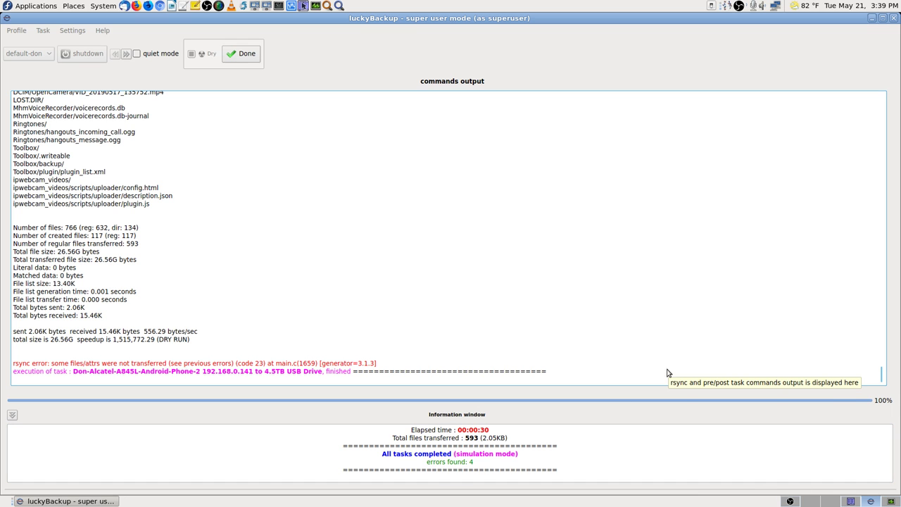
left_click(255, 60)
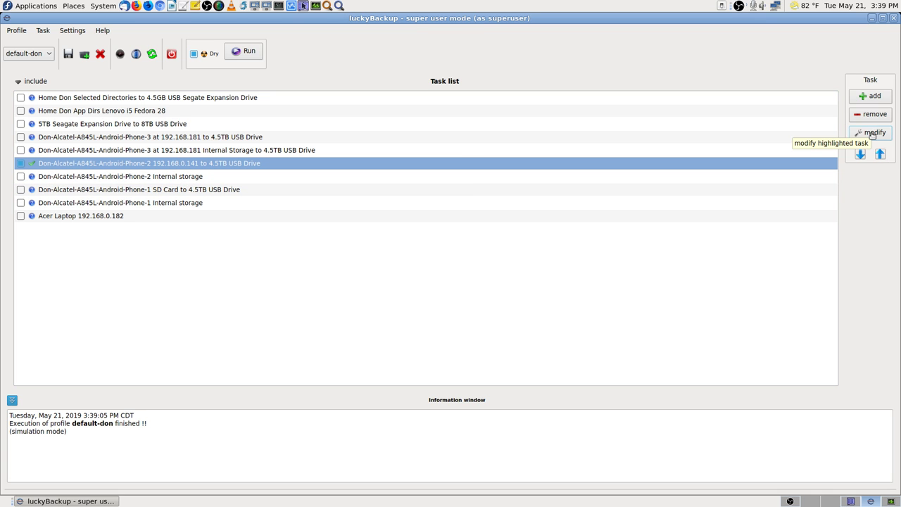
Copy the Phone-2 SD-card task's source path /storage/sdcard0/ from its advanced properties.
left_click(871, 136)
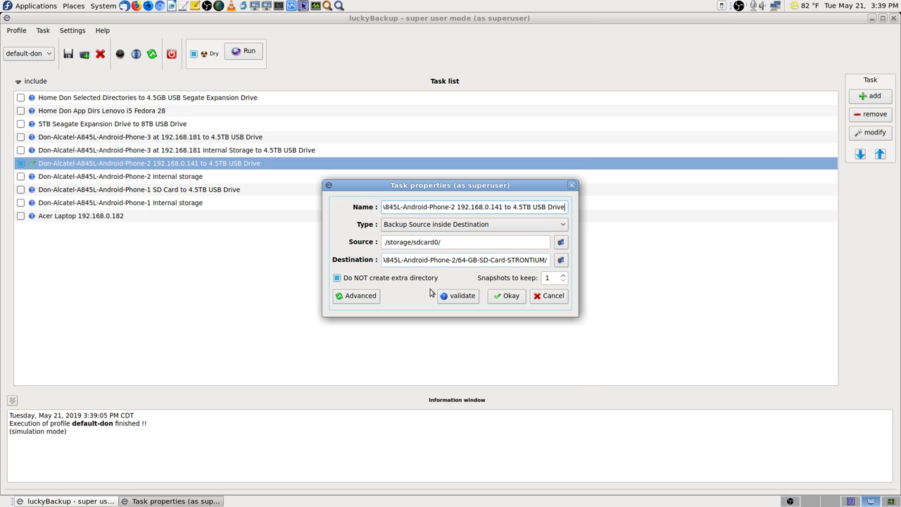
left_click(365, 302)
left_click_drag(464, 163, 451, 32)
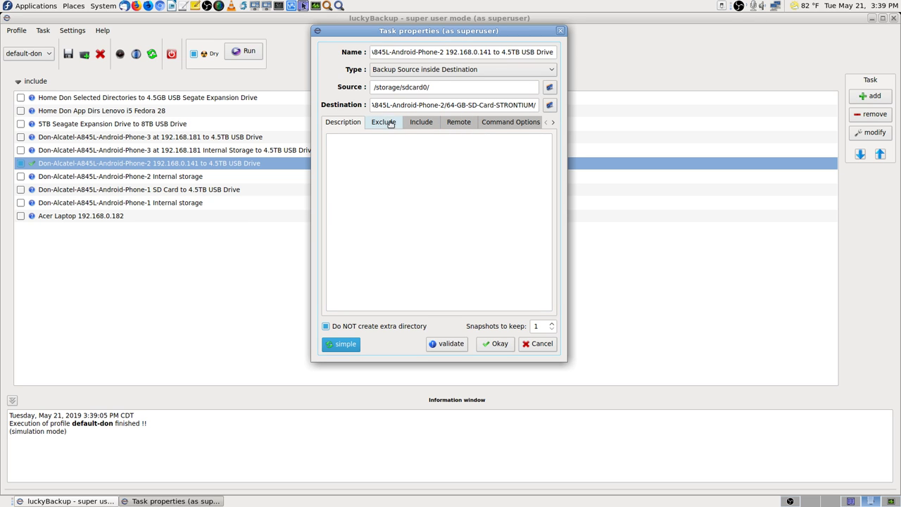
left_click_drag(443, 87, 356, 86)
right_click(421, 88)
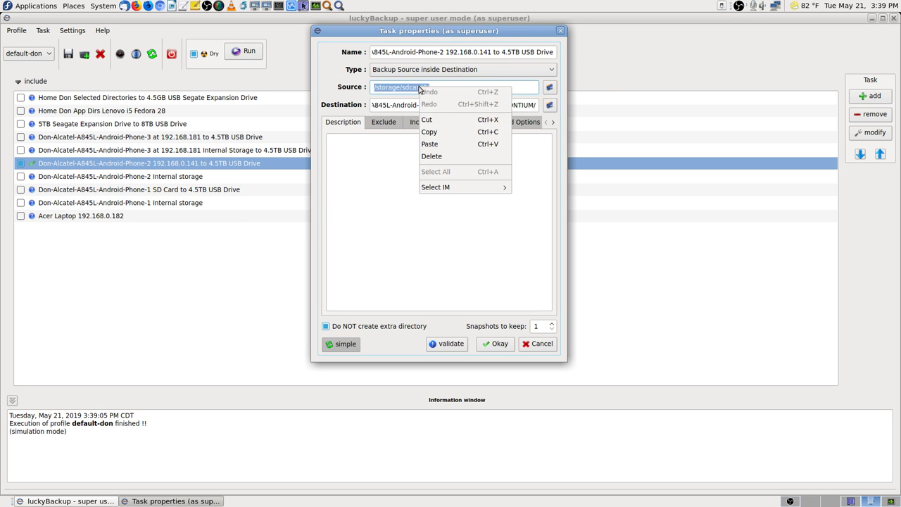
left_click(440, 133)
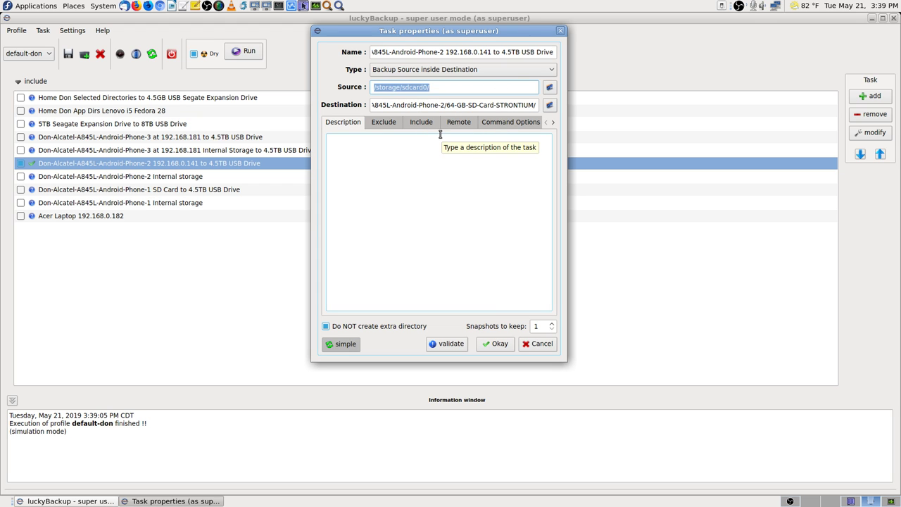
Review the task's SSH remote settings, then cancel without saving changes.
left_click(459, 123)
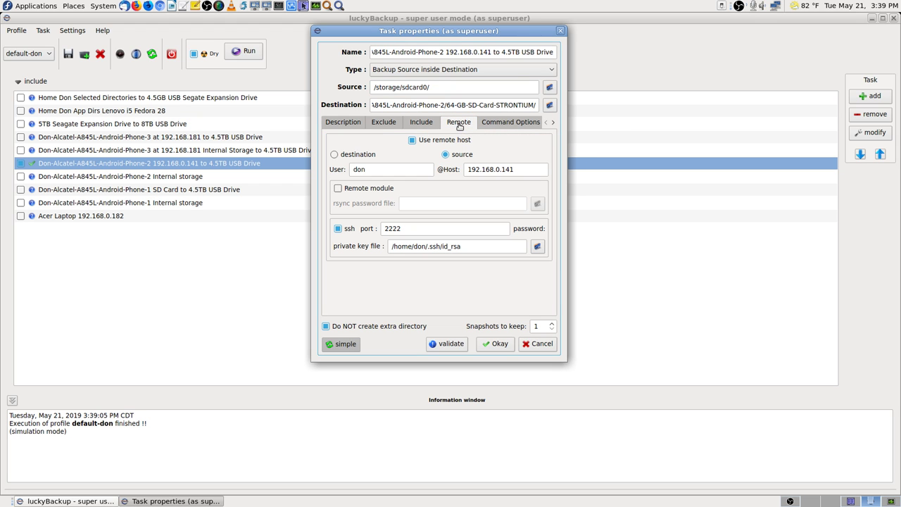
left_click_drag(504, 30, 756, 29)
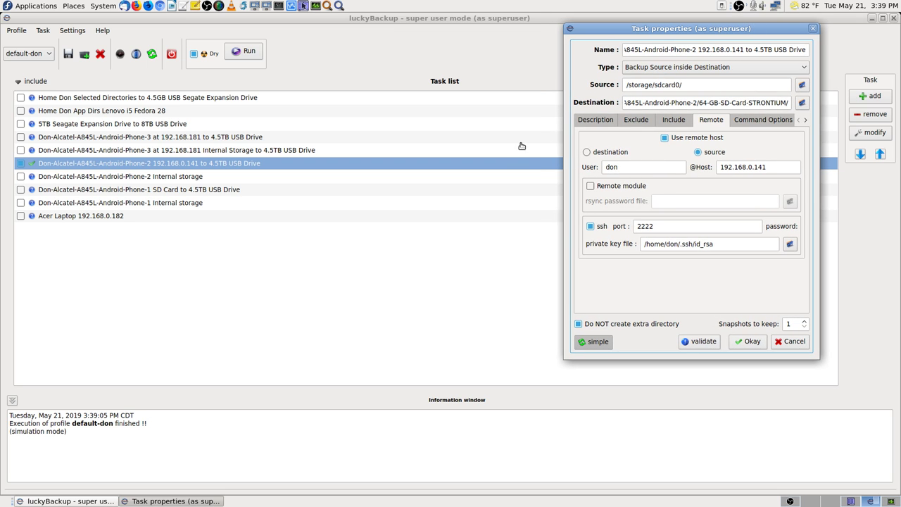
left_click(137, 178)
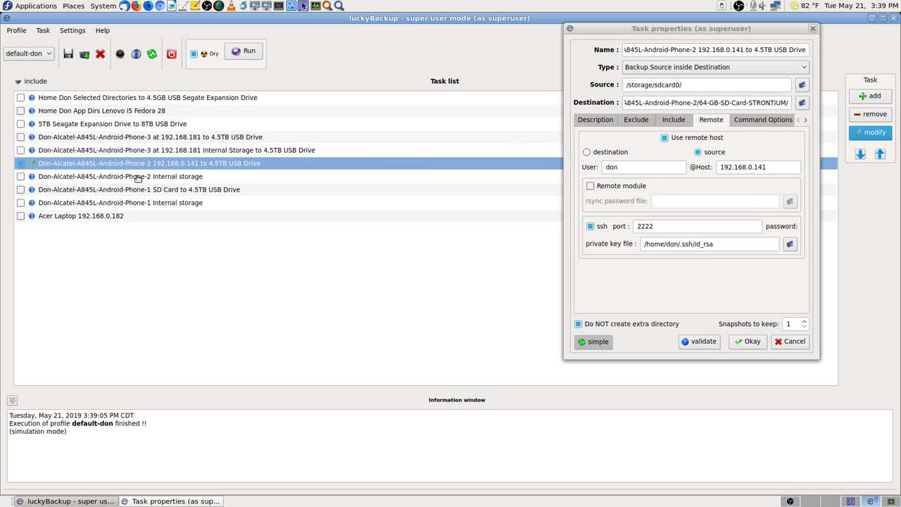
left_click(792, 343)
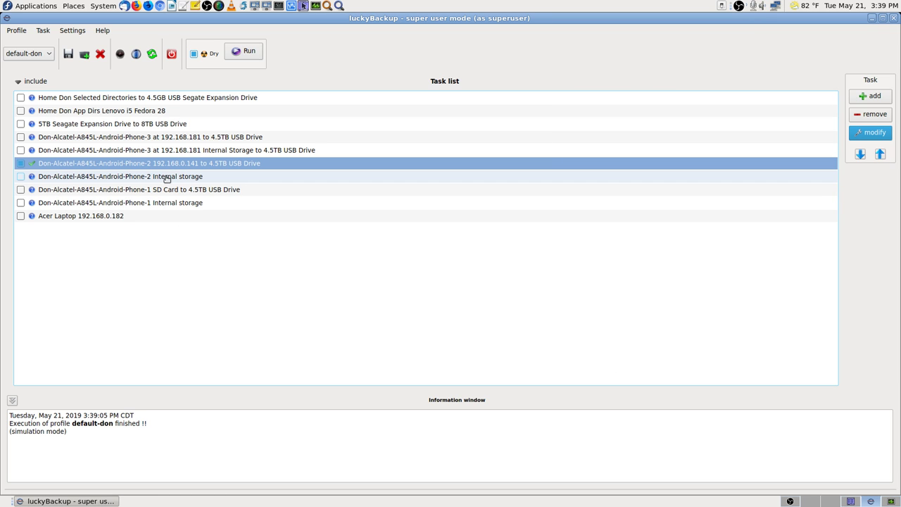
Open the Phone-2 Internal storage task's advanced properties and check its exclude and include lists.
left_click(165, 178)
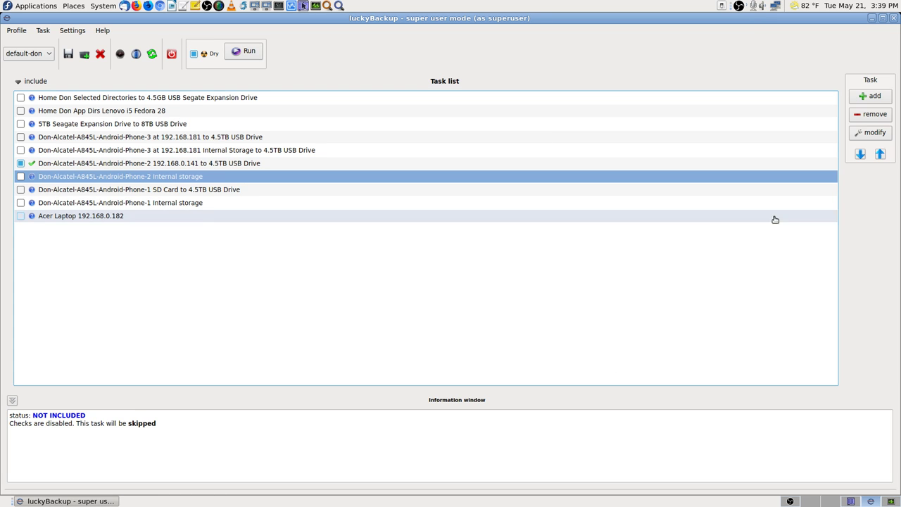
left_click(871, 133)
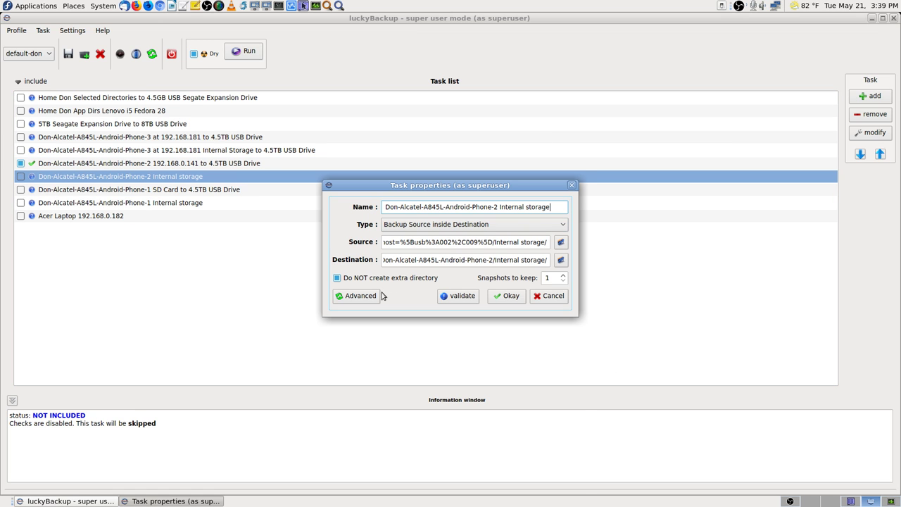
left_click(383, 295)
left_click_drag(489, 160, 486, 21)
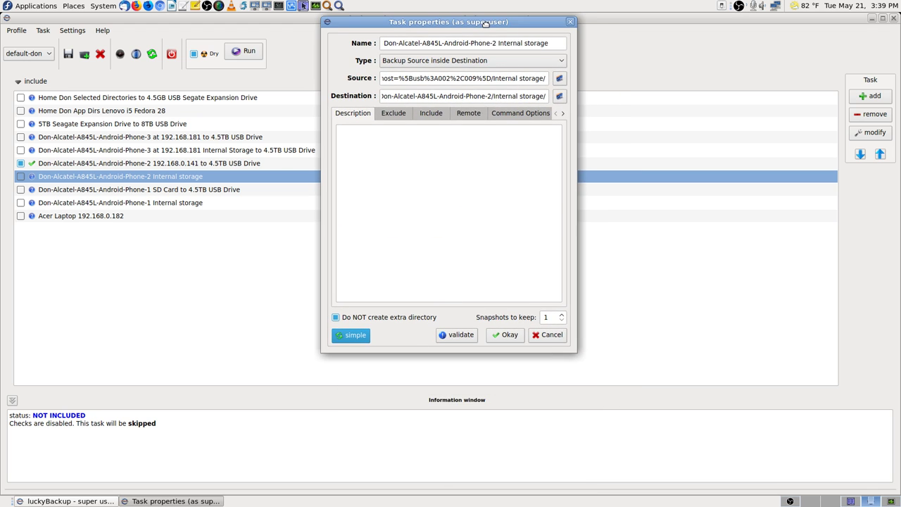
left_click(393, 114)
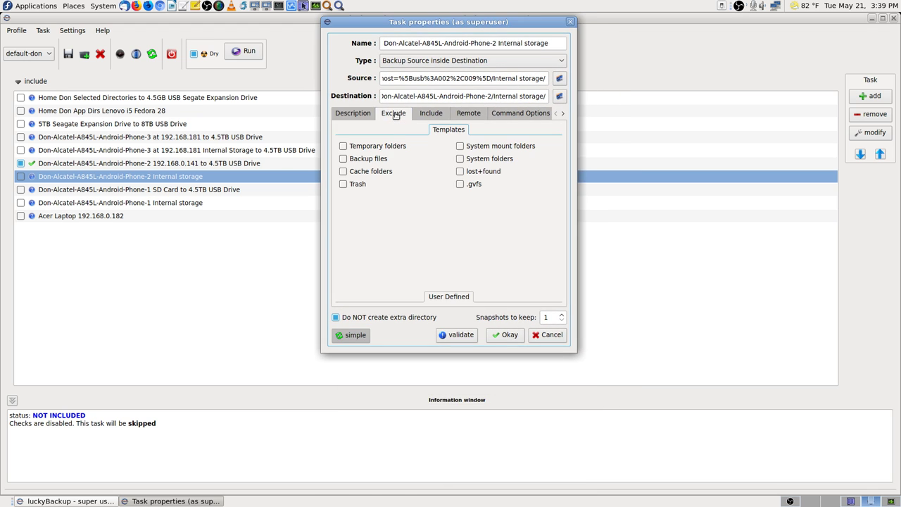
left_click(430, 114)
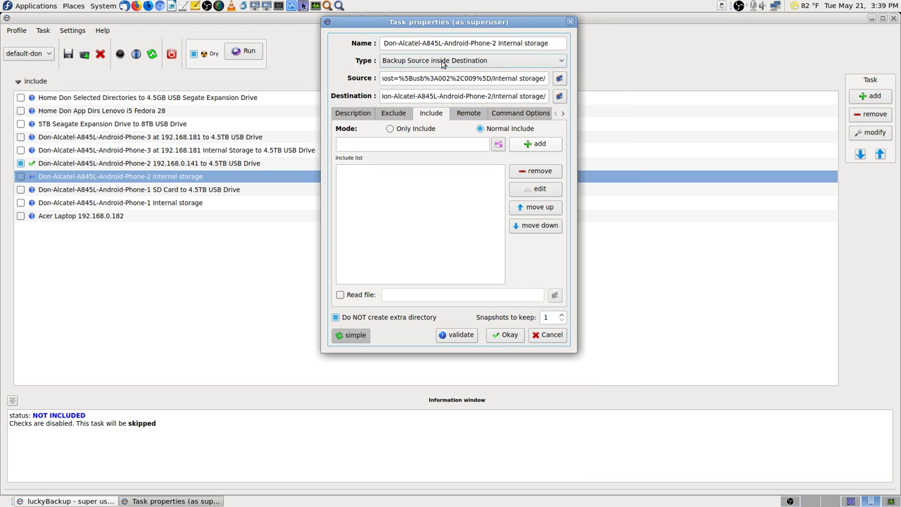
Change the task's source path to /storage/sdcard1/ and view its remote host settings.
left_click_drag(577, 76, 729, 89)
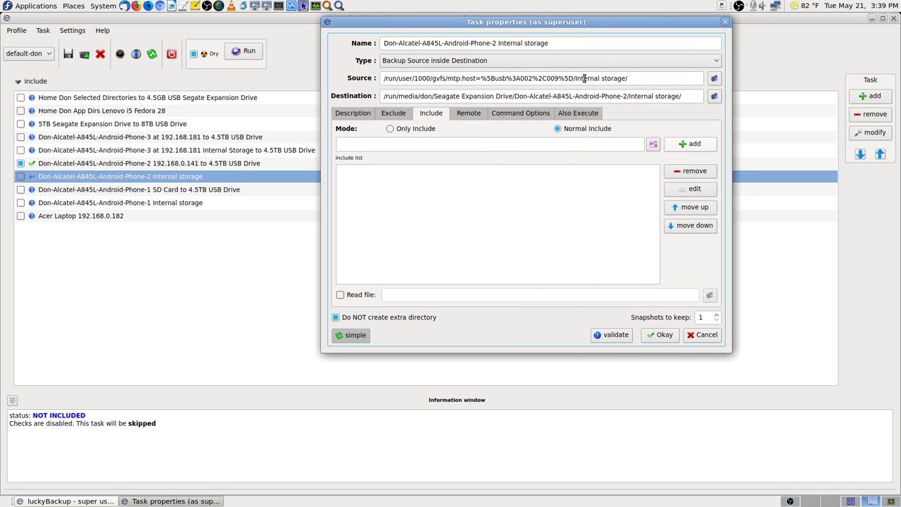
triple_click(648, 78)
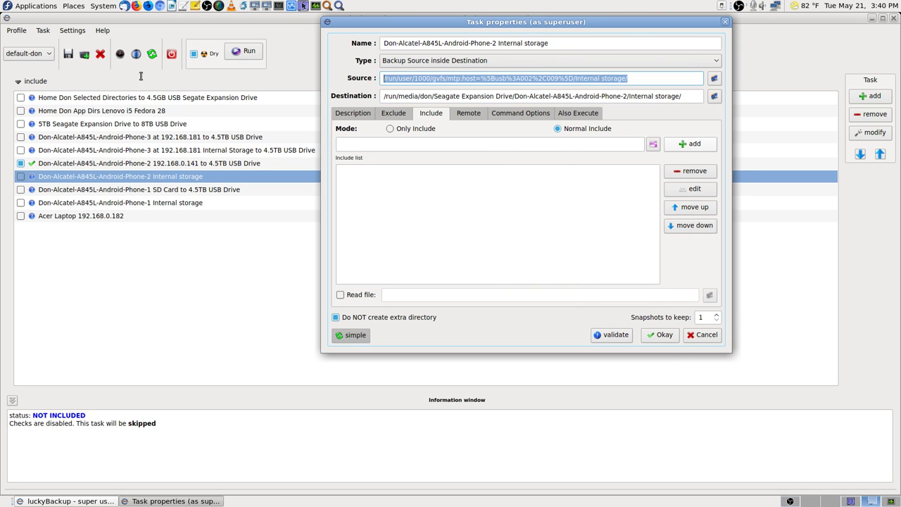
key("ctrl+v")
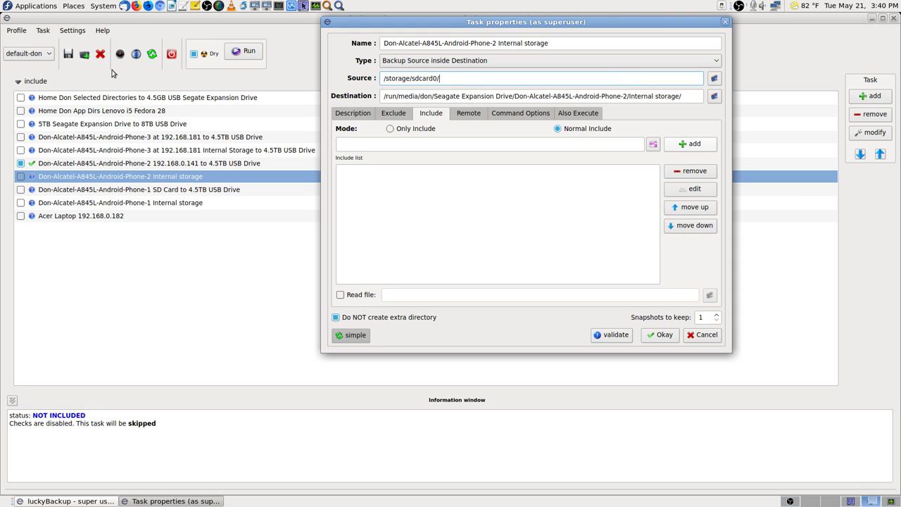
key("Left")
key("BackSpace")
type("1")
left_click(468, 114)
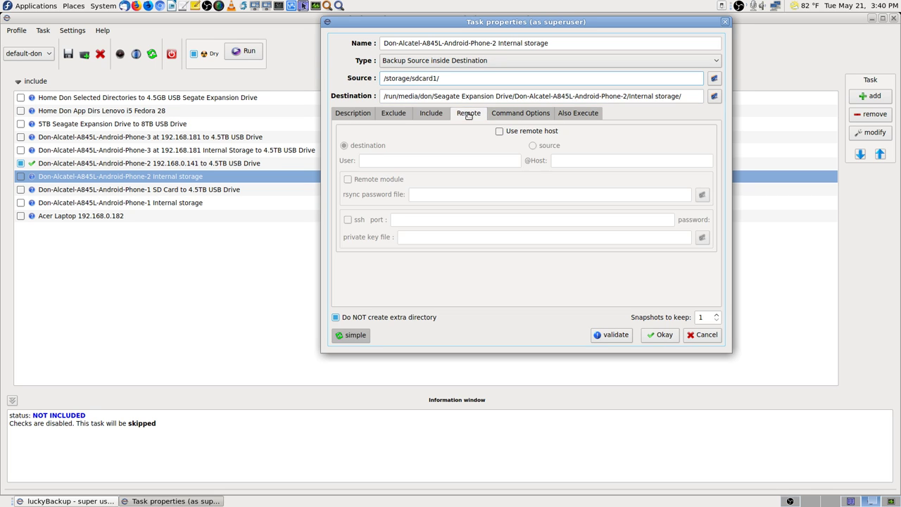
Make remote host 192.168.0.141 the task's source and append that address to the task name.
left_click(500, 131)
left_click(533, 145)
left_click(575, 160)
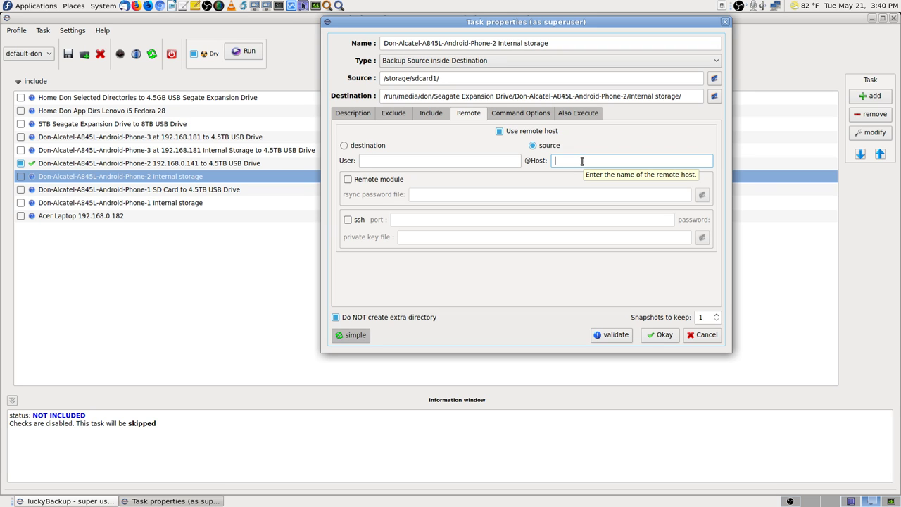
type("192.168.0.")
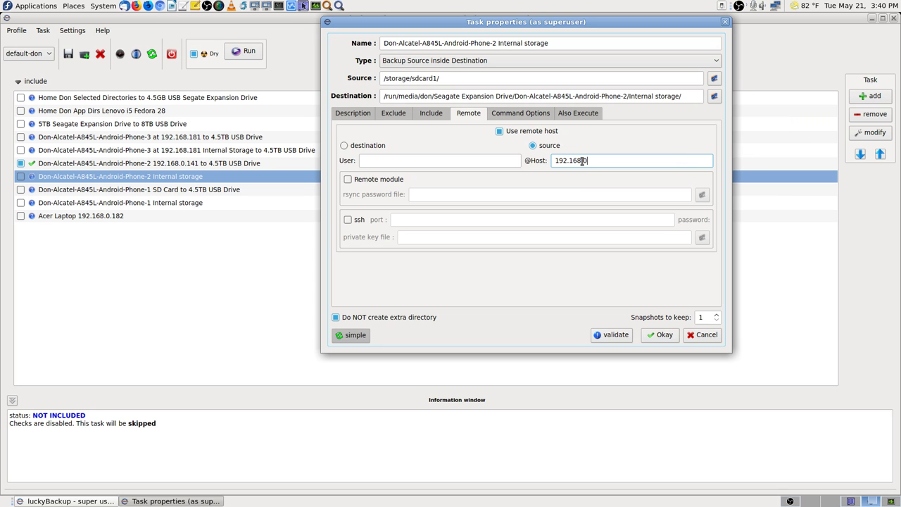
type("141")
left_click_drag(605, 160, 554, 160)
right_click(575, 161)
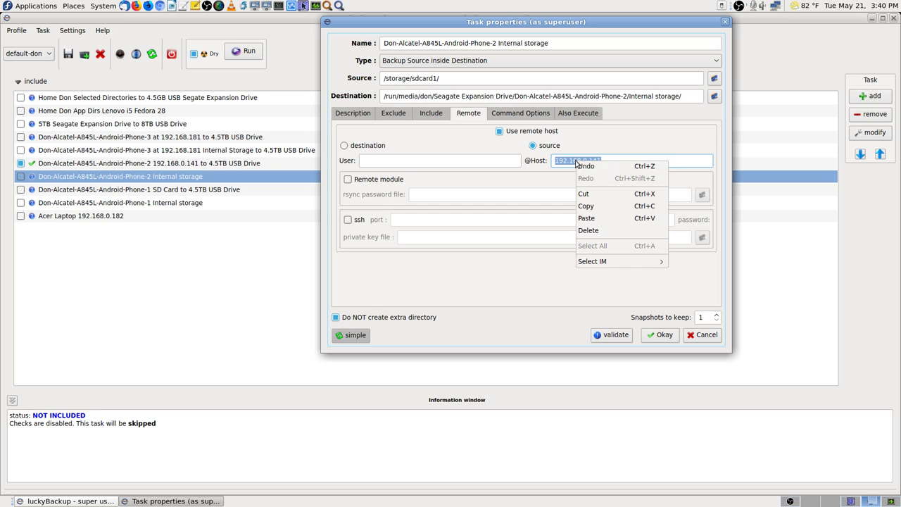
left_click(589, 207)
left_click(497, 43)
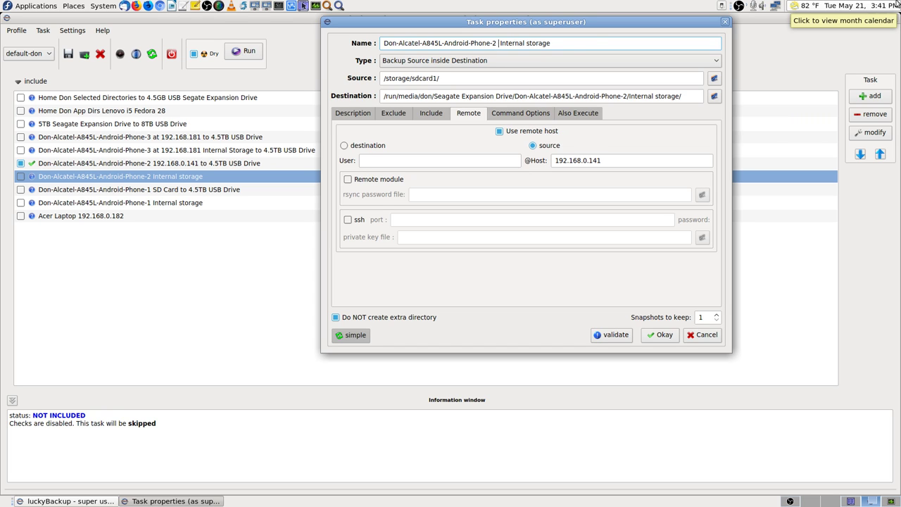
key("ctrl+v")
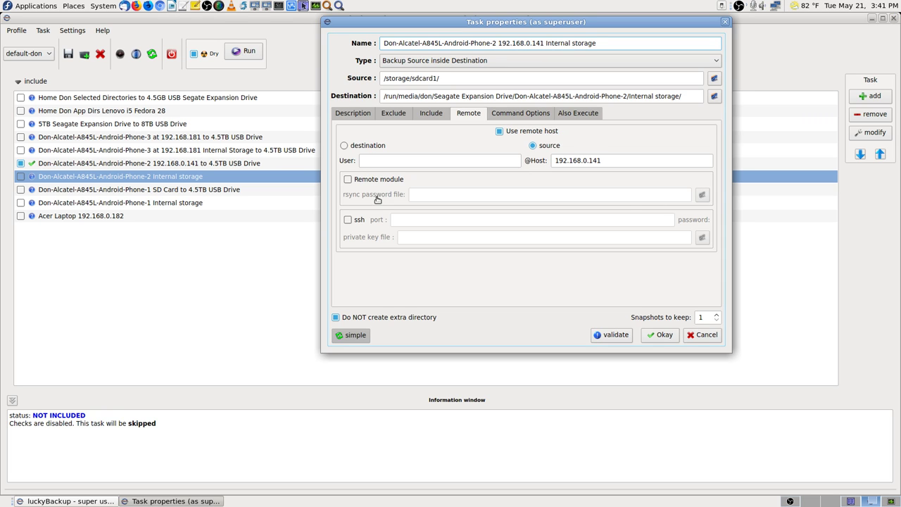
Enable ssh on port 2222, leaving the private key file unset.
left_click(348, 220)
left_click(398, 220)
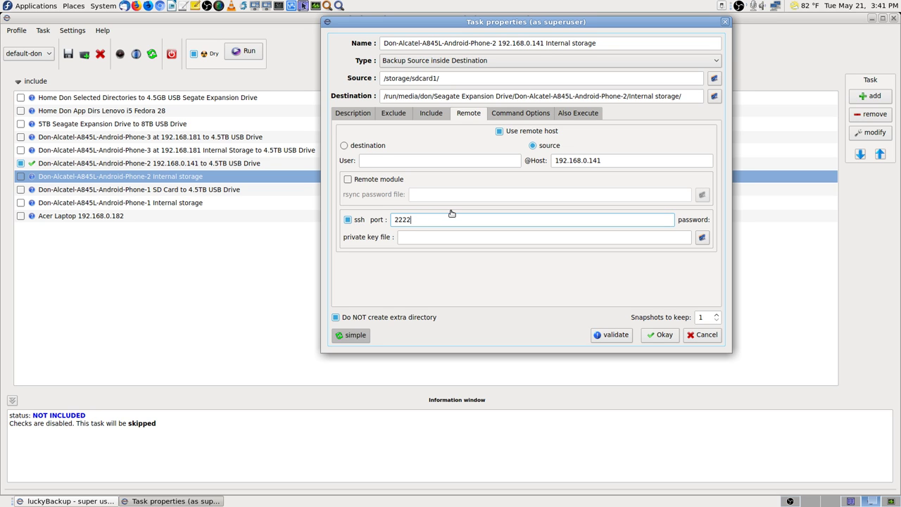
left_click(702, 238)
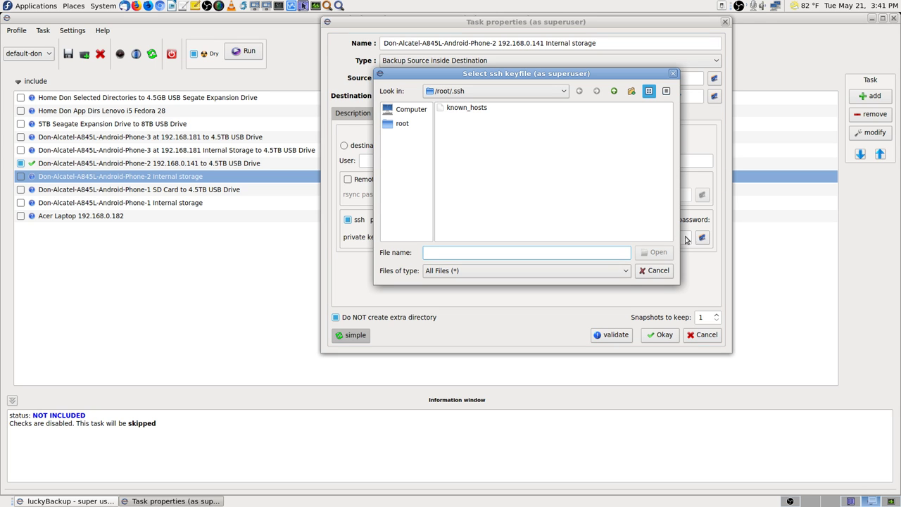
left_click(655, 271)
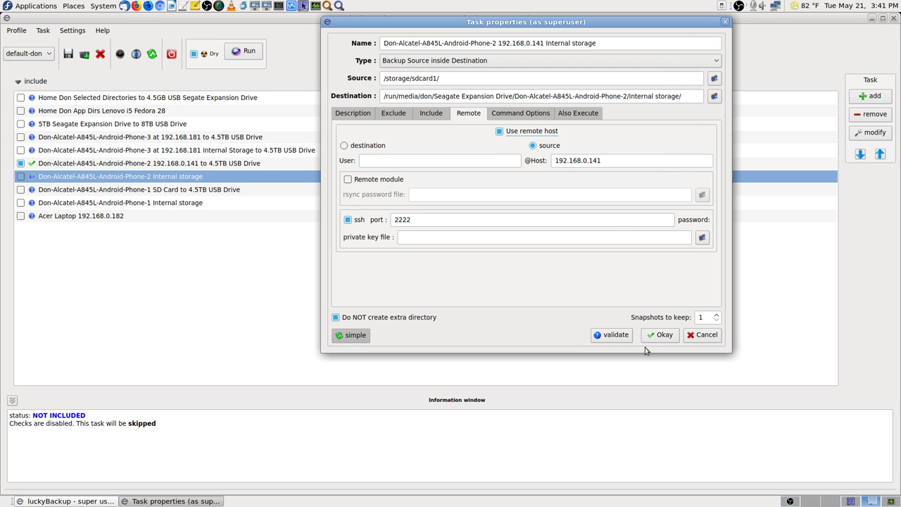
Untick 'Skip newer destination files' in the rsync Command Options.
left_click(522, 112)
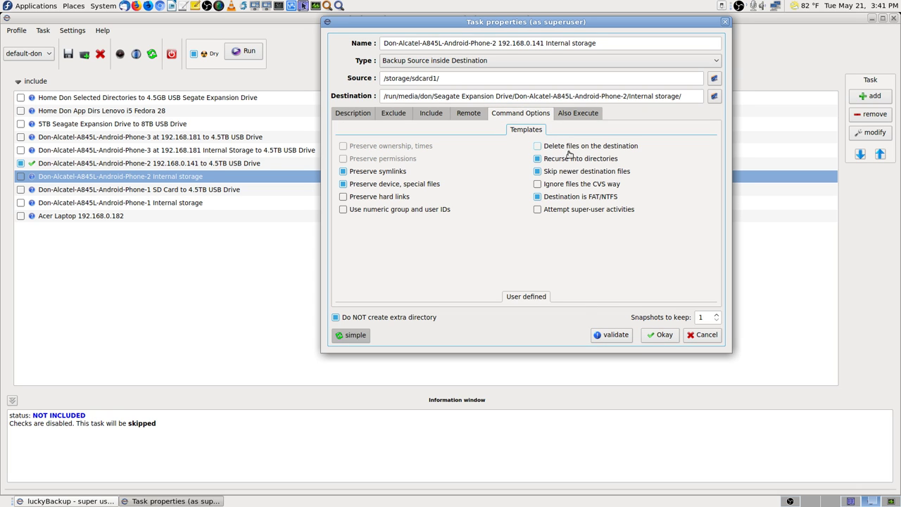
left_click(538, 172)
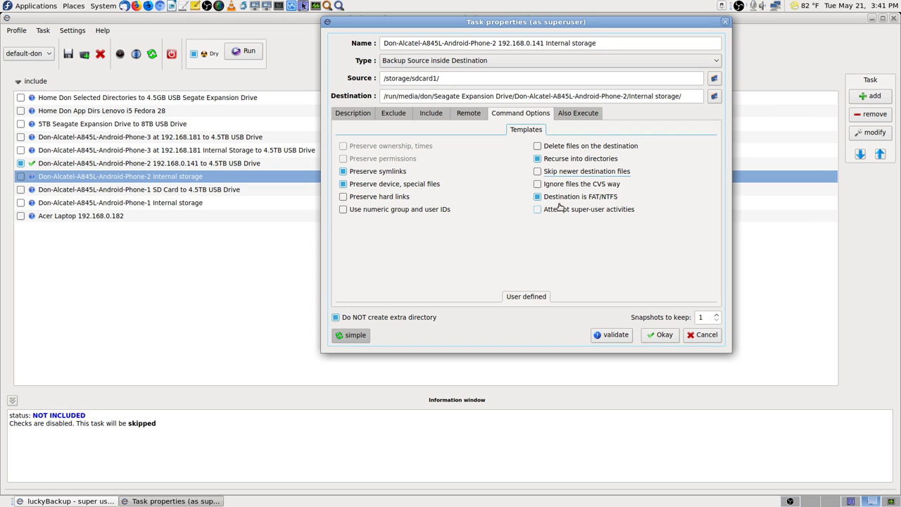
left_click(587, 115)
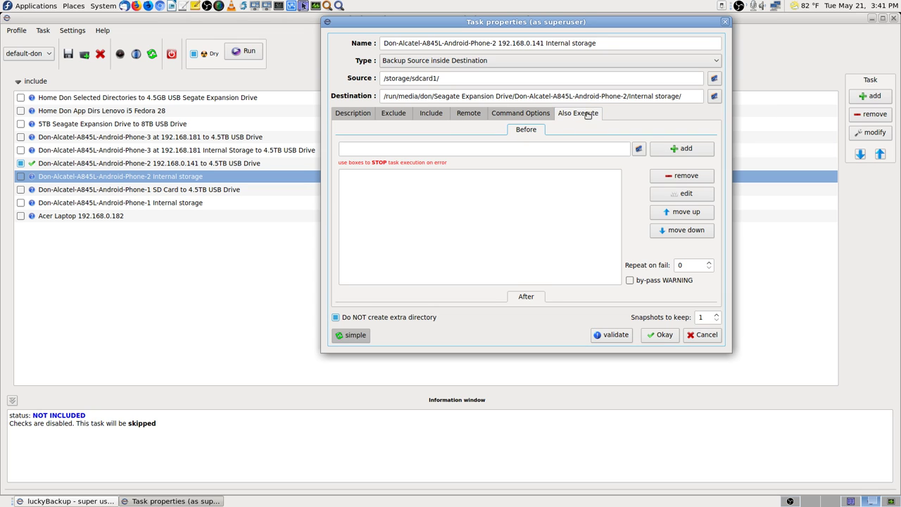
left_click(540, 114)
left_click(563, 113)
left_click(496, 114)
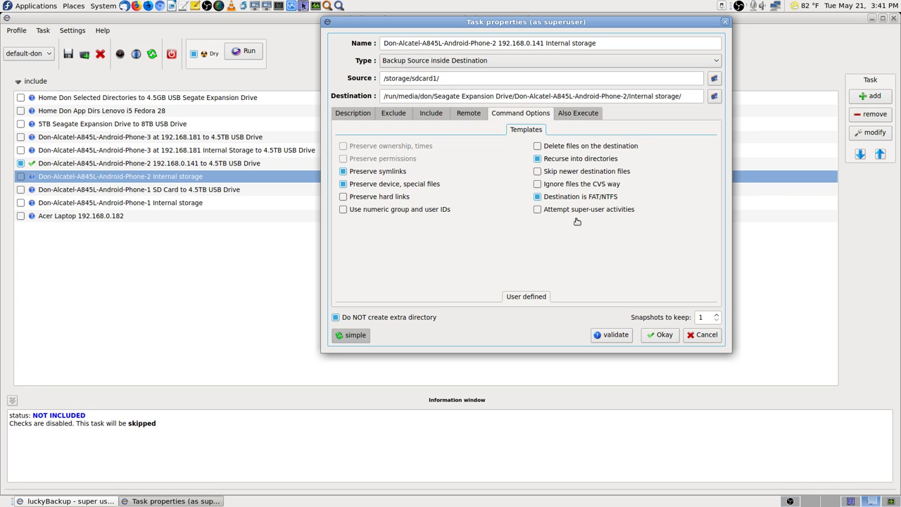
Review the include, exclude and description tabs, ending back on the Remote tab.
left_click(478, 115)
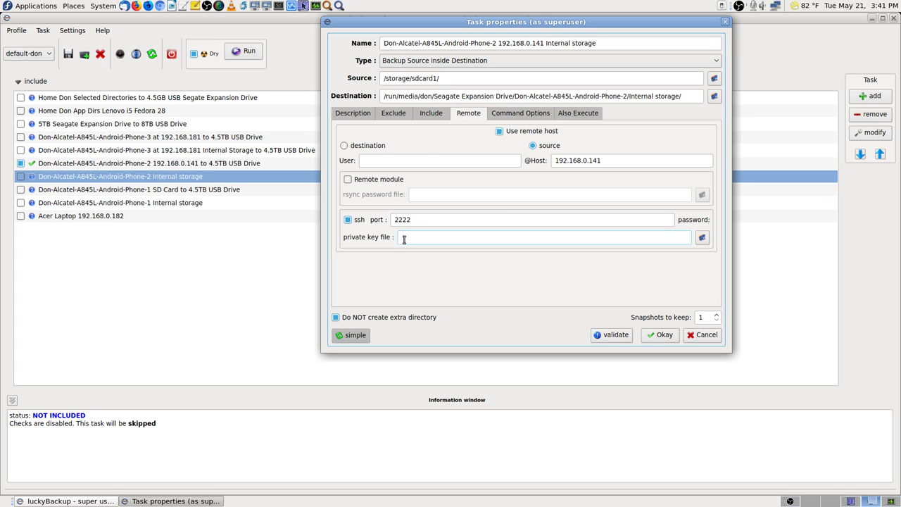
left_click(431, 114)
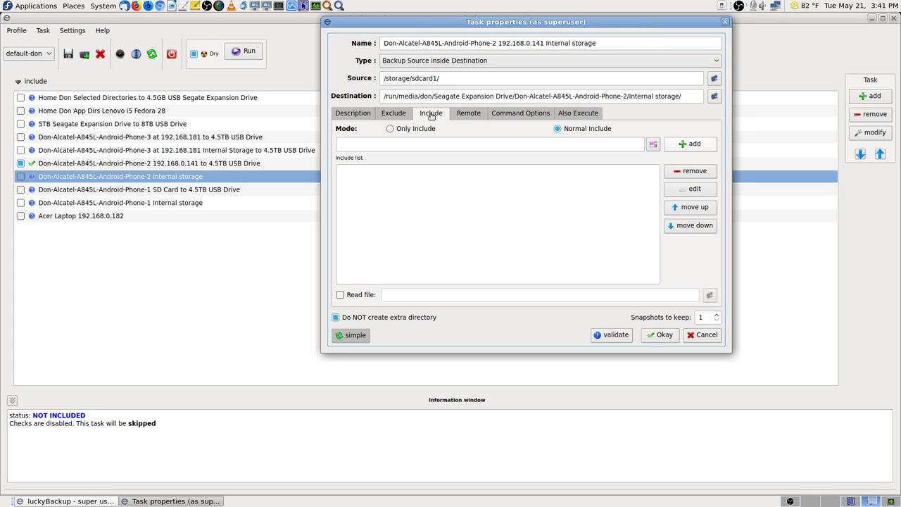
left_click(392, 113)
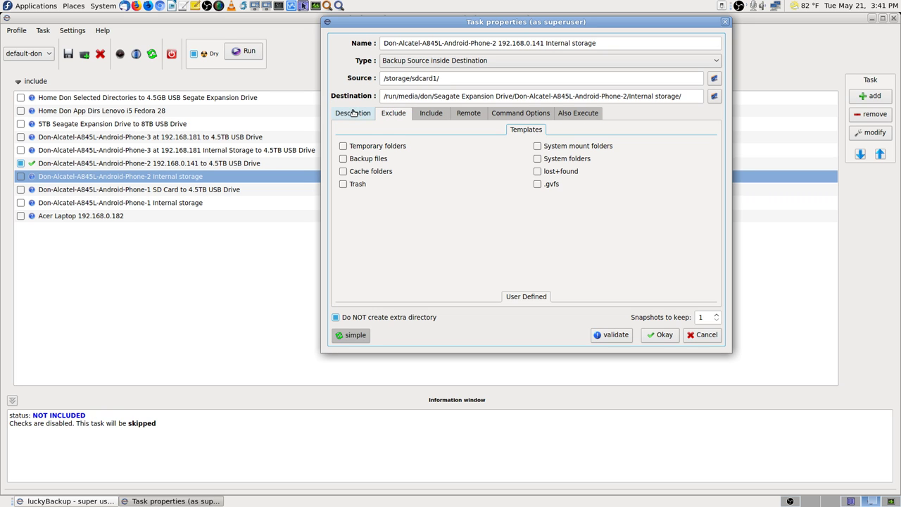
left_click(352, 113)
left_click(470, 113)
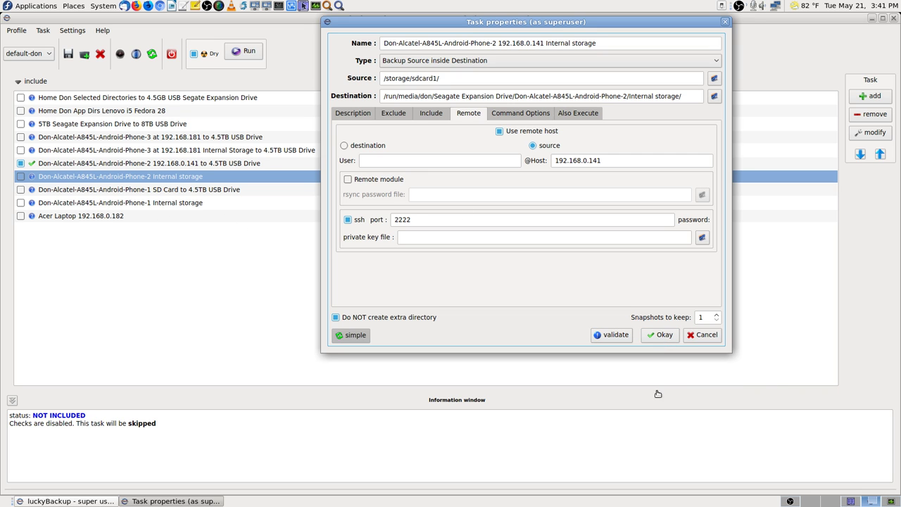
Copy the .ssh folder path from Krusader into luckyBackup's private key file field.
left_click(850, 502)
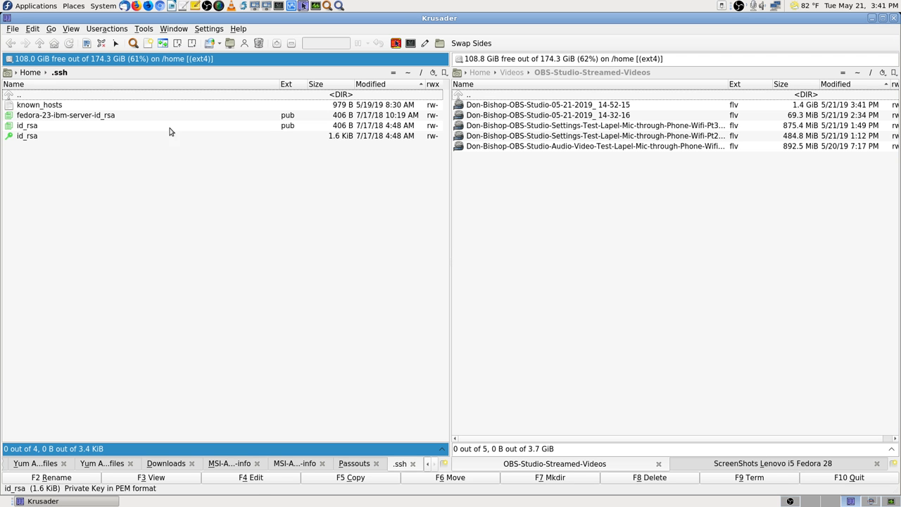
left_click(90, 73)
left_click_drag(95, 72, 2, 58)
right_click(59, 73)
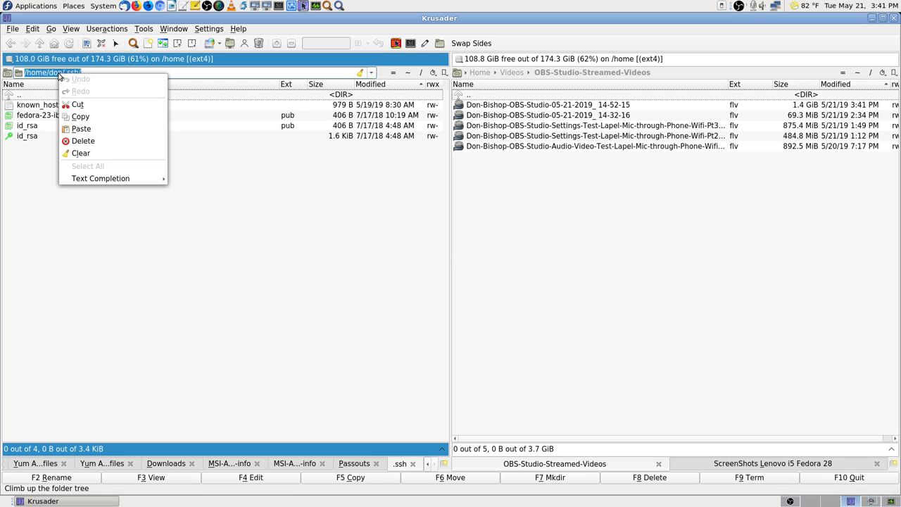
left_click(77, 115)
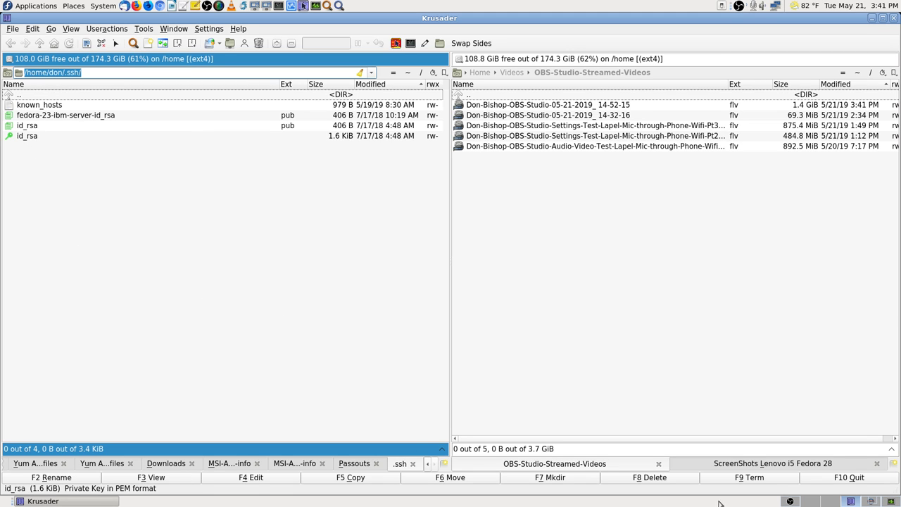
left_click(871, 501)
left_click(415, 238)
key("ctrl+v")
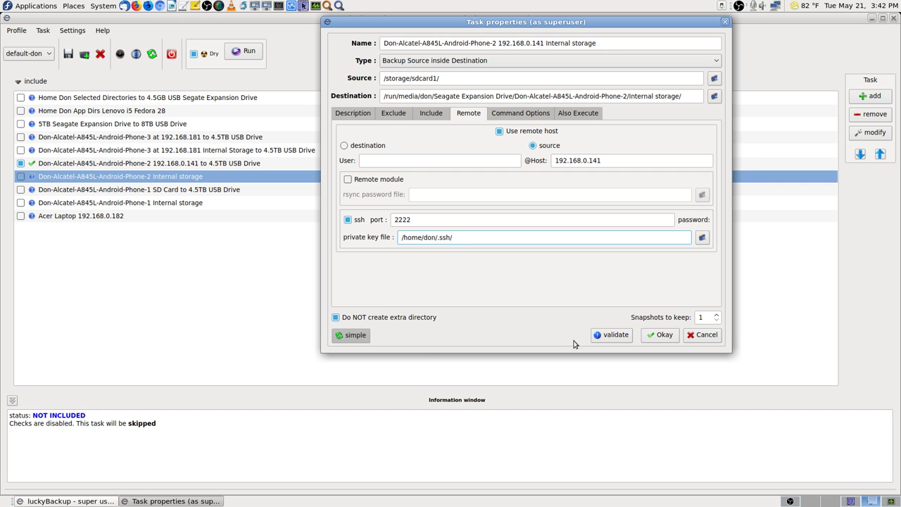
Copy the file name id_rsa from its Properties dialog and cancel without changes.
left_click(842, 499)
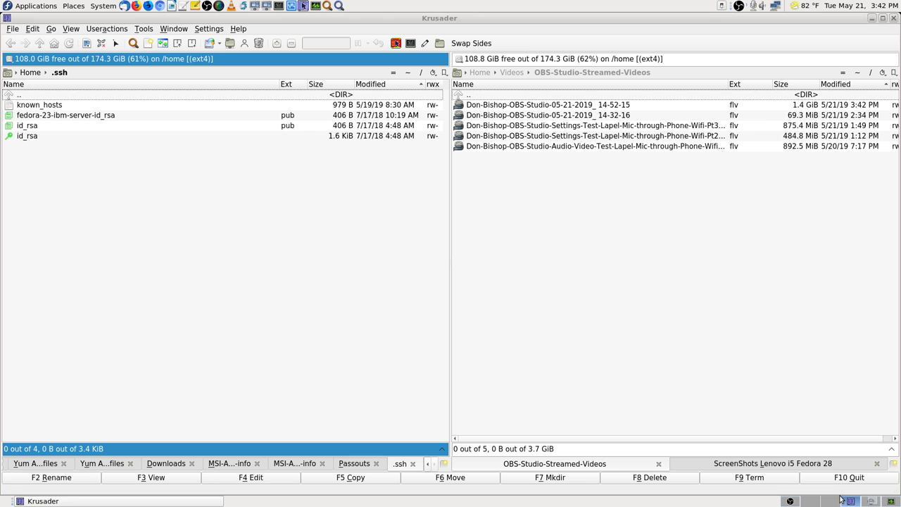
right_click(40, 137)
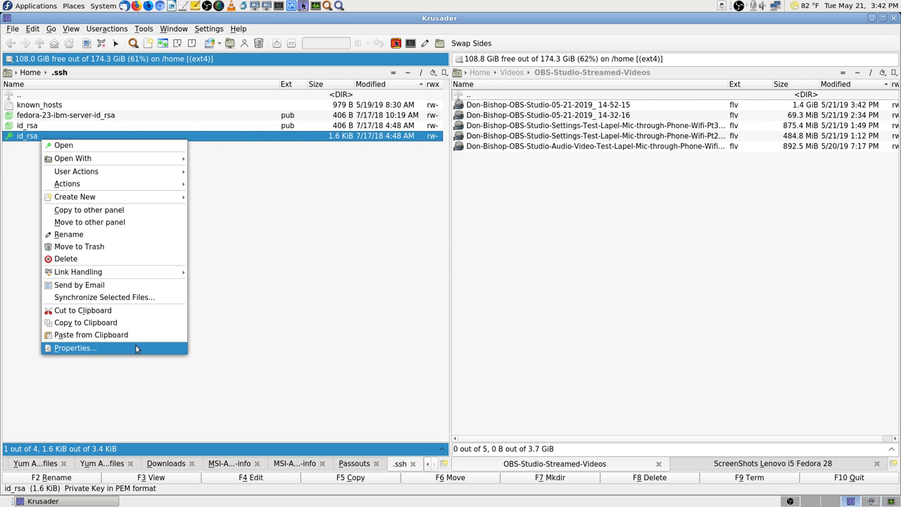
left_click(135, 348)
left_click_drag(458, 187, 397, 186)
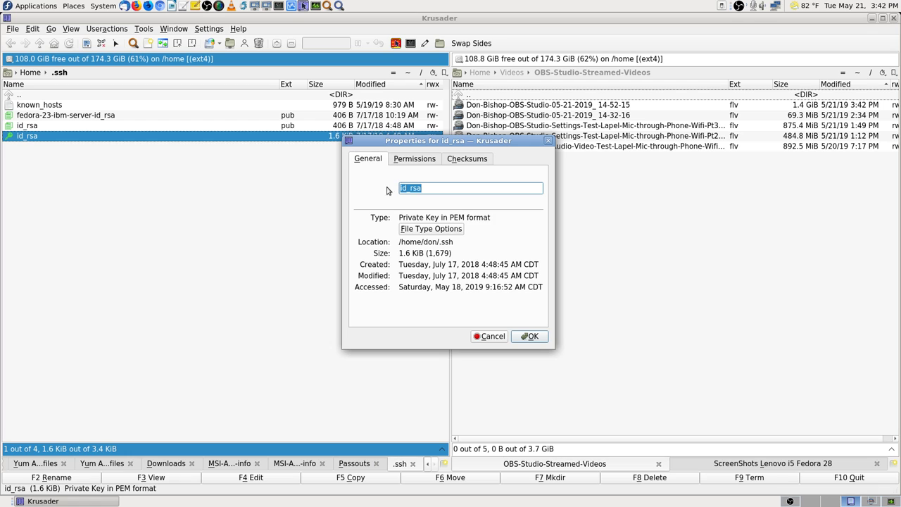
right_click(410, 189)
left_click(434, 231)
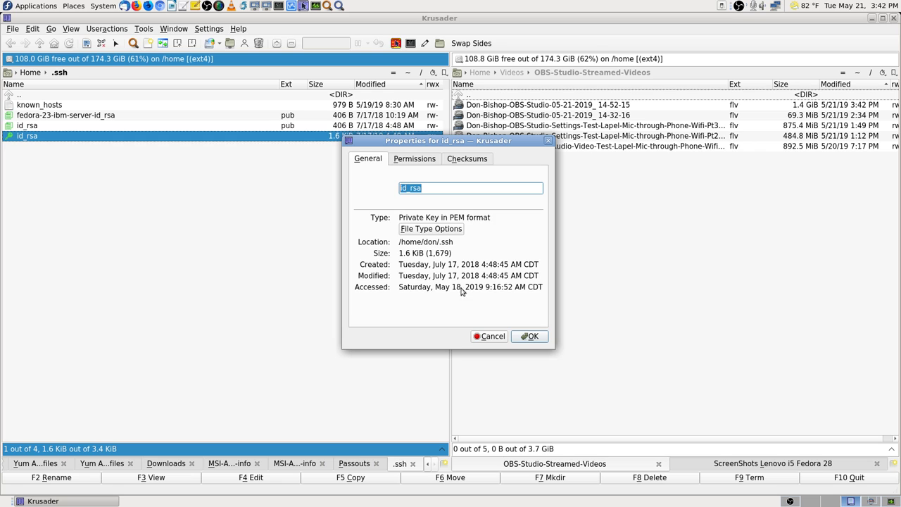
left_click(493, 338)
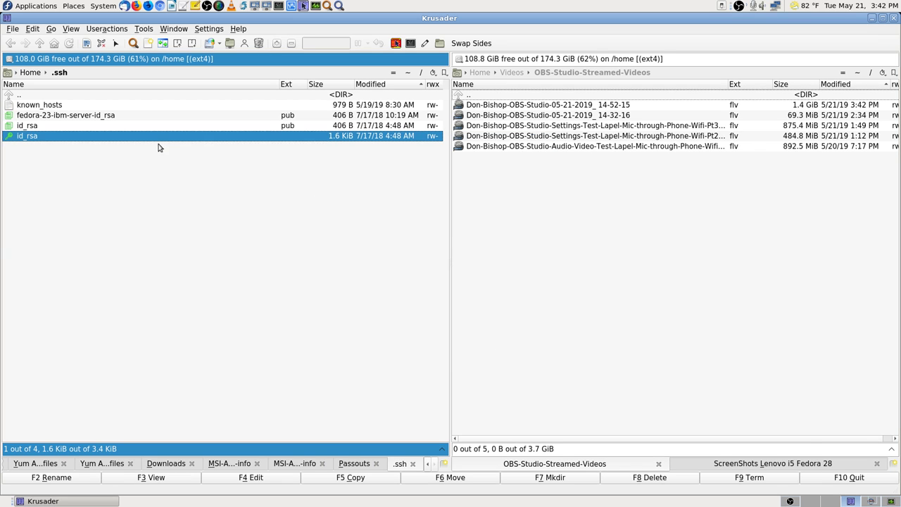
Append id_rsa to the private key path and validate the generated rsync command.
key("ctrl+alt+Left")
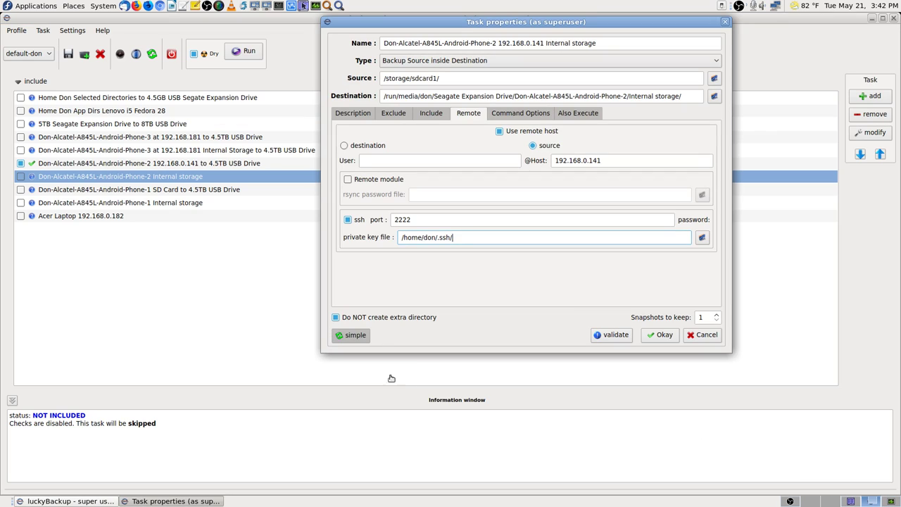
type("id_rsa")
left_click(609, 160)
left_click(616, 335)
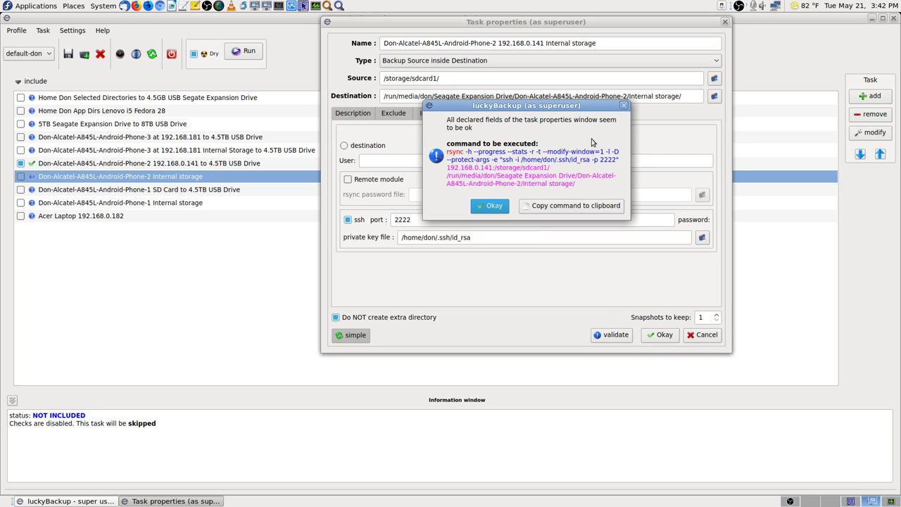
left_click(499, 207)
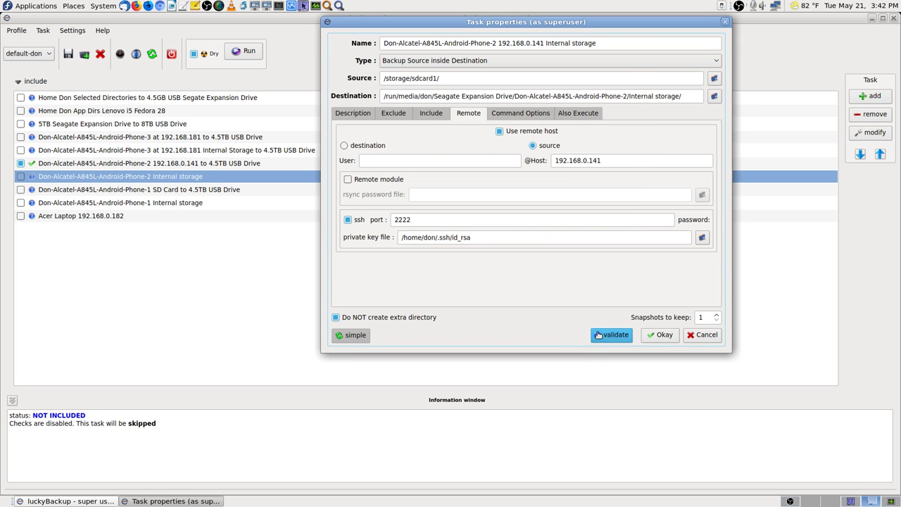
Review the task's description, exclude, include, remote and command tabs, then save the task.
left_click(353, 112)
left_click(394, 112)
left_click(432, 112)
left_click(470, 114)
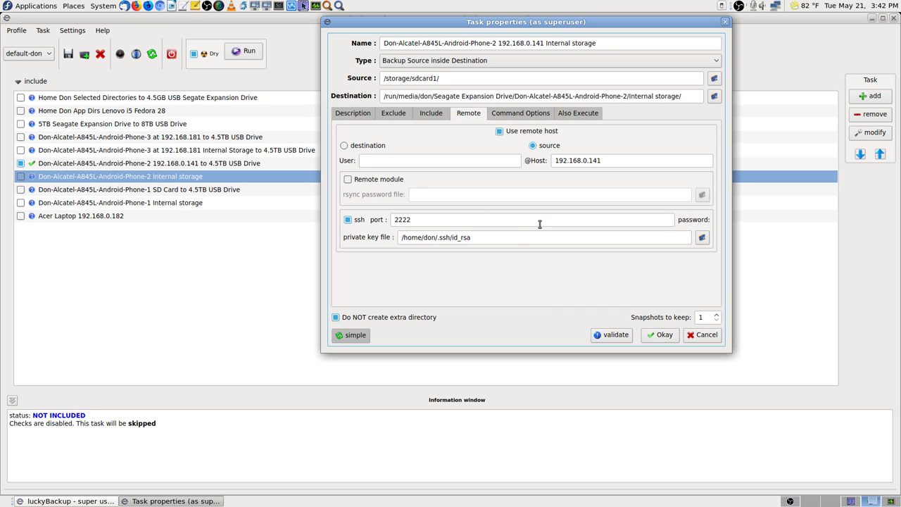
left_click(533, 112)
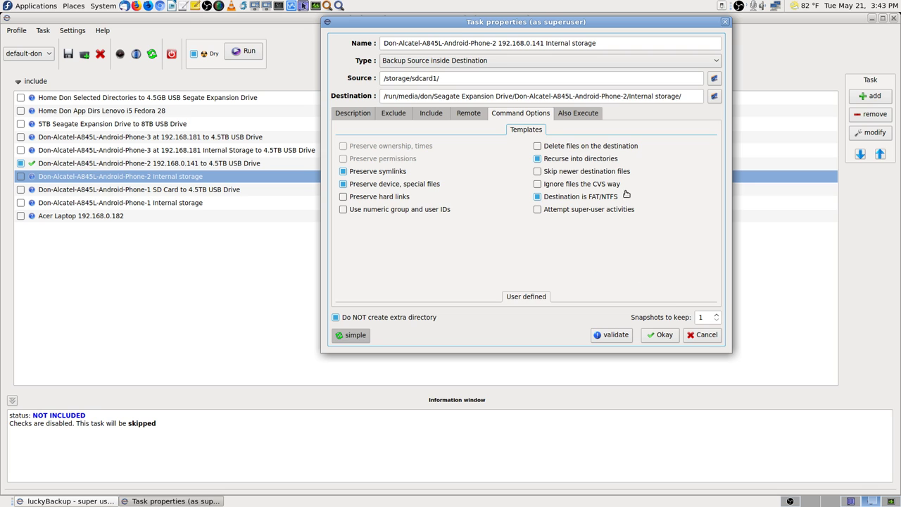
left_click(584, 114)
left_click(521, 113)
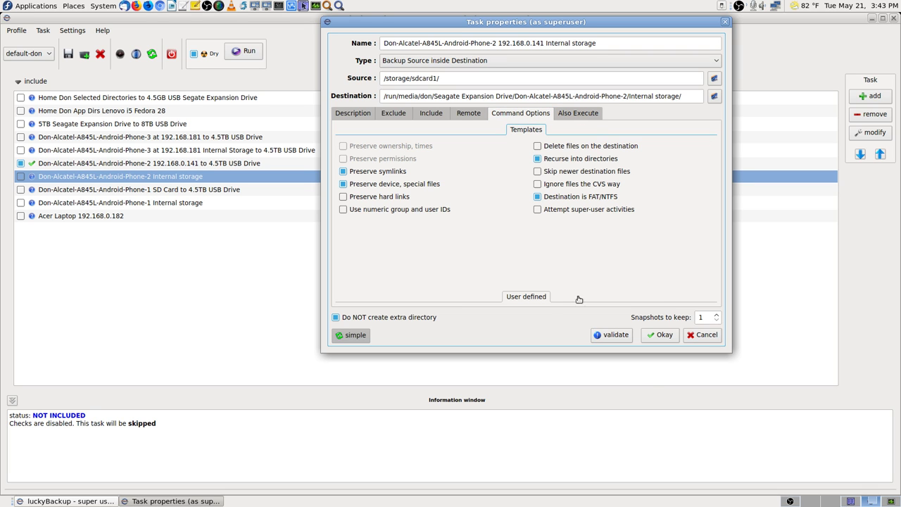
left_click(670, 337)
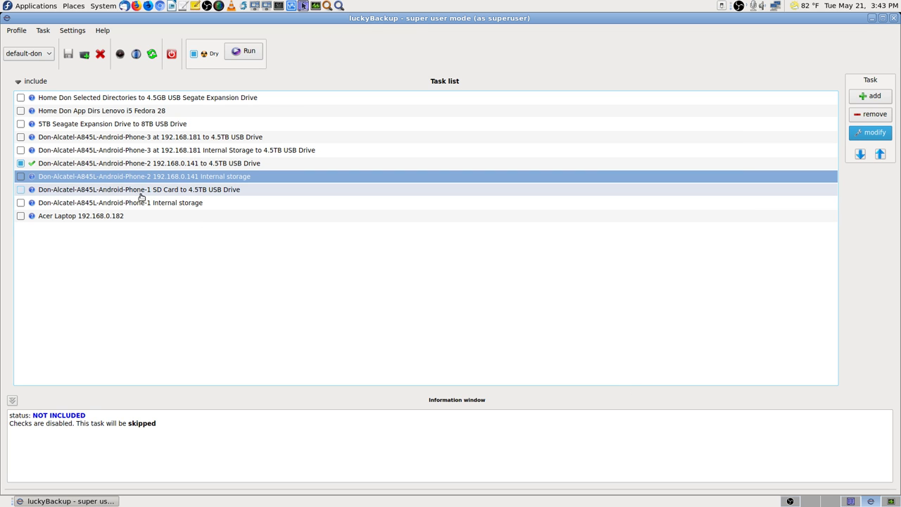
Dry-run only the Internal storage task, entering the SSH password.
left_click(30, 169)
left_click(24, 176)
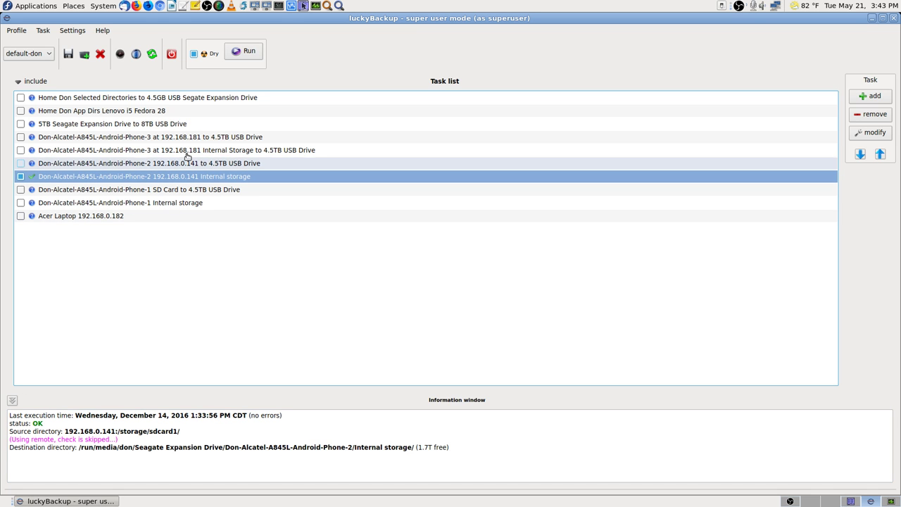
left_click(240, 52)
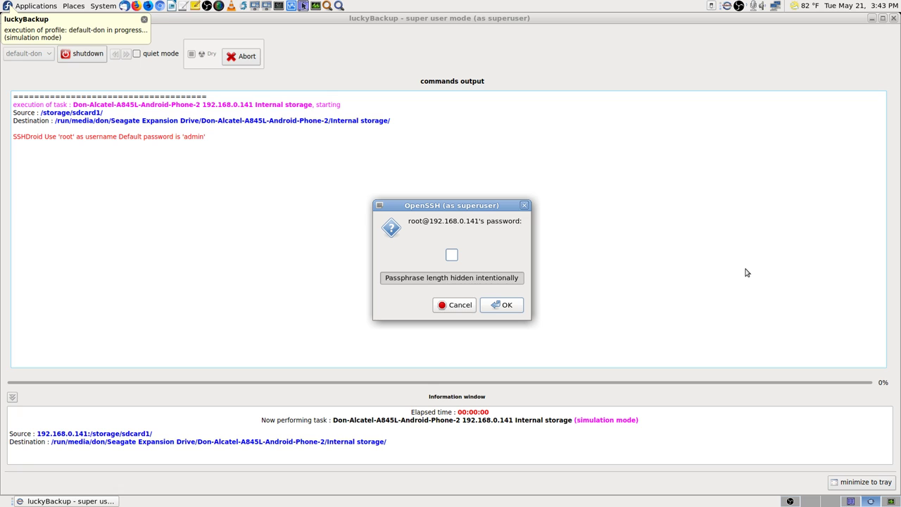
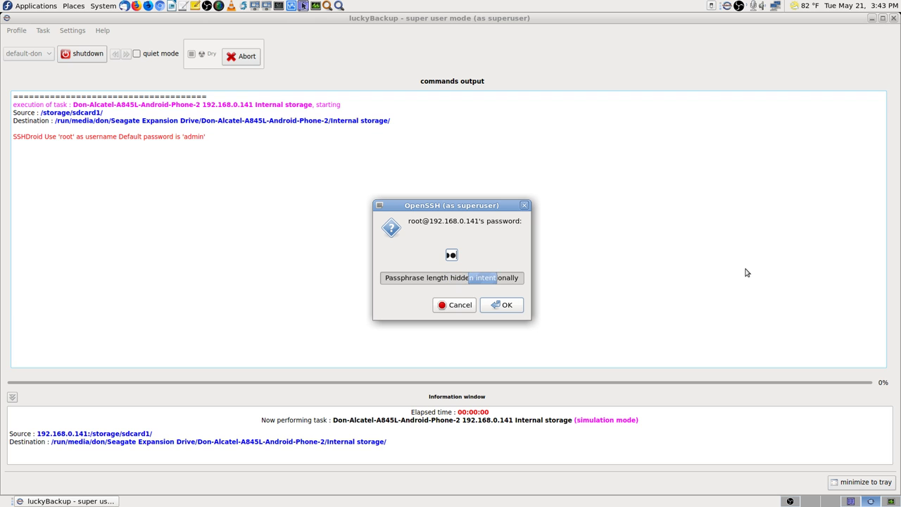
key("Return")
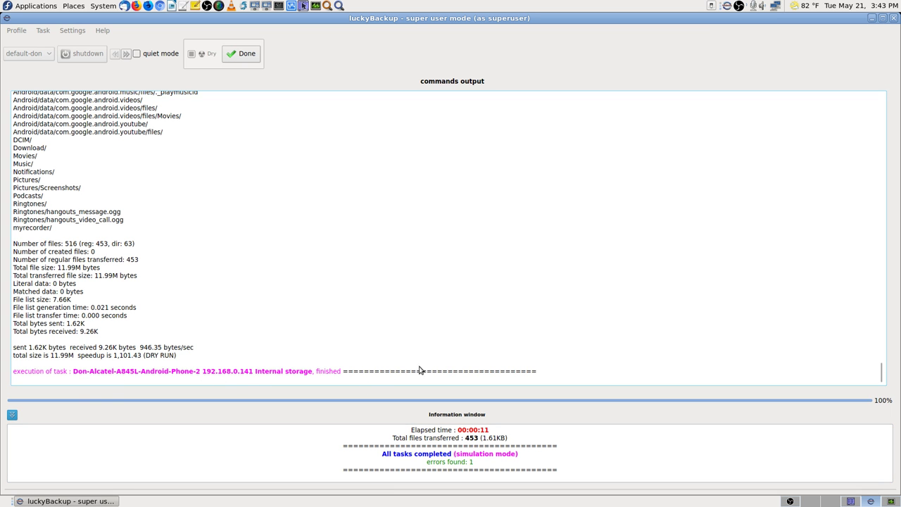
Review the dry-run output (453 files, 1 error) and return to the task list.
scroll(233, 302, "up", 15)
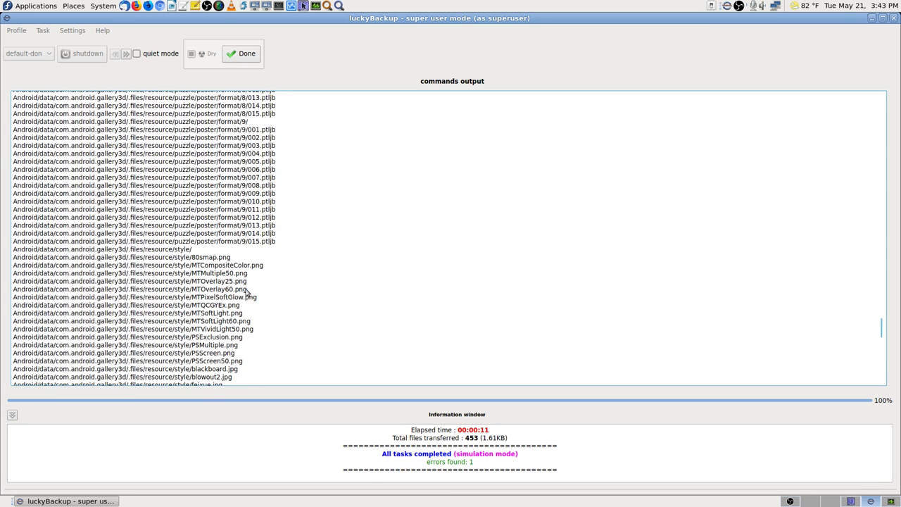
left_click_drag(881, 329, 880, 99)
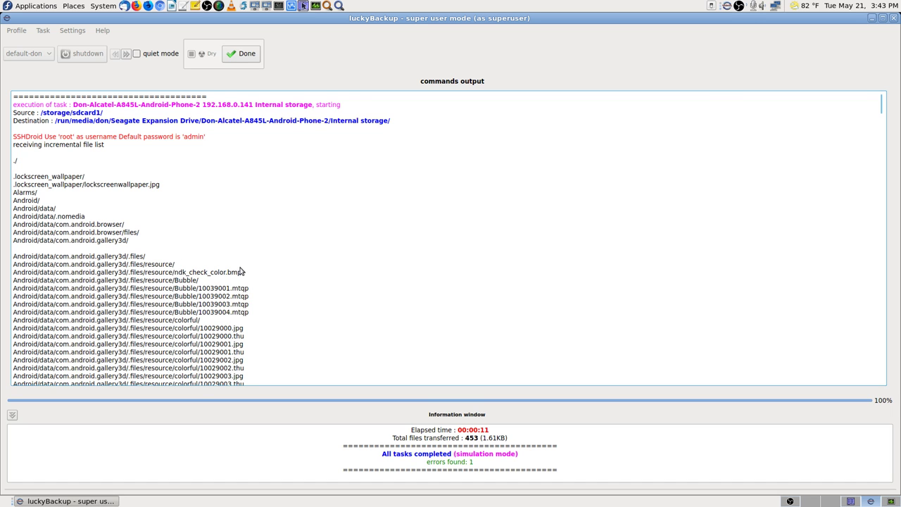
scroll(232, 270, "down", 2)
scroll(162, 296, "down", 1)
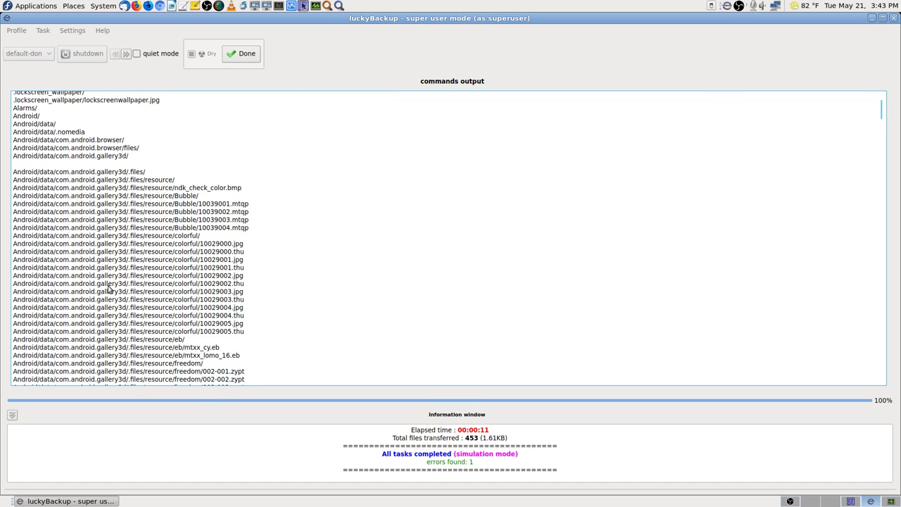
scroll(140, 260, "up", 3)
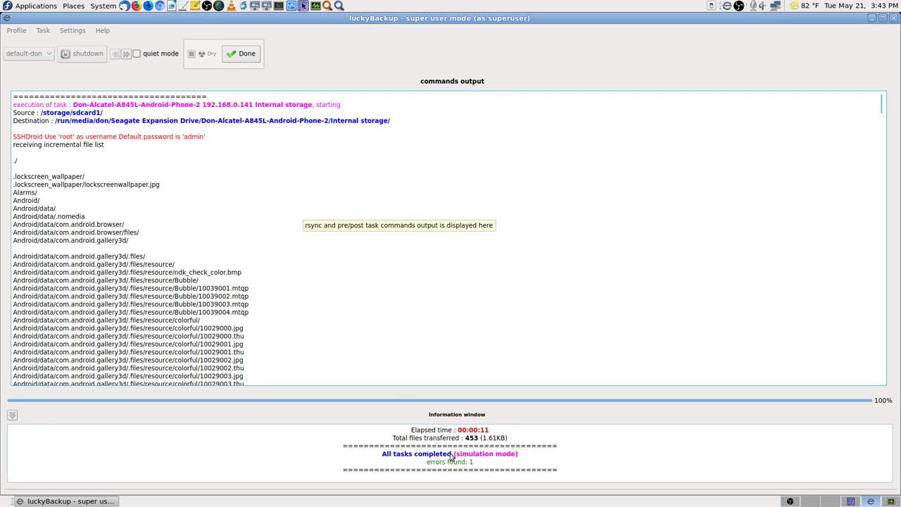
scroll(317, 203, "down", 15)
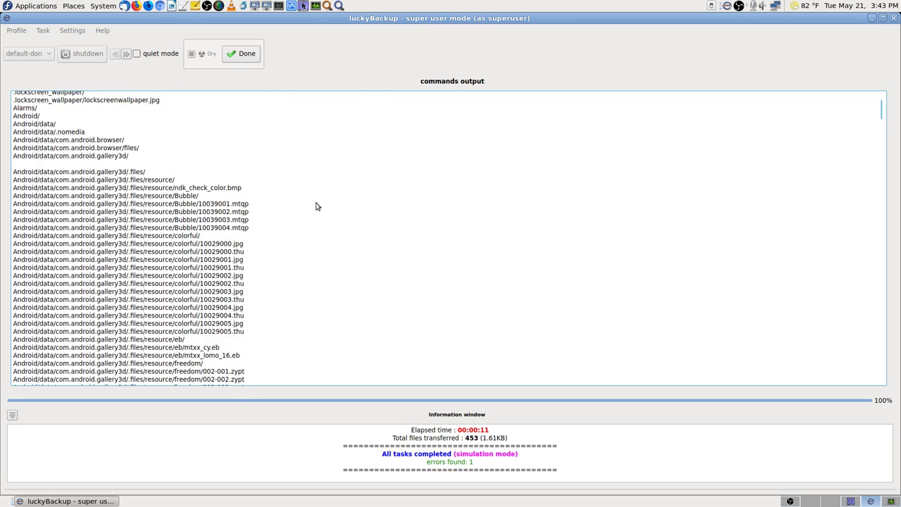
left_click_drag(882, 142, 899, 384)
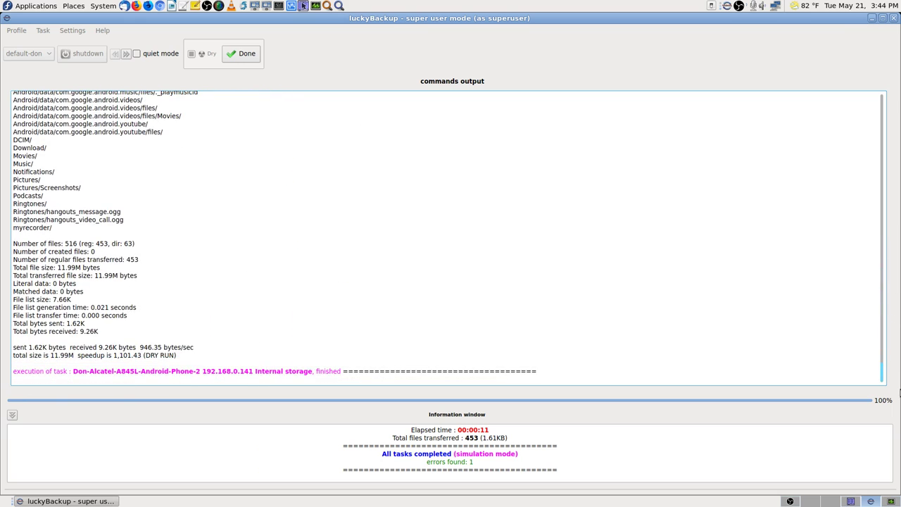
scroll(879, 373, "up", 3)
left_click_drag(879, 373, 857, 102)
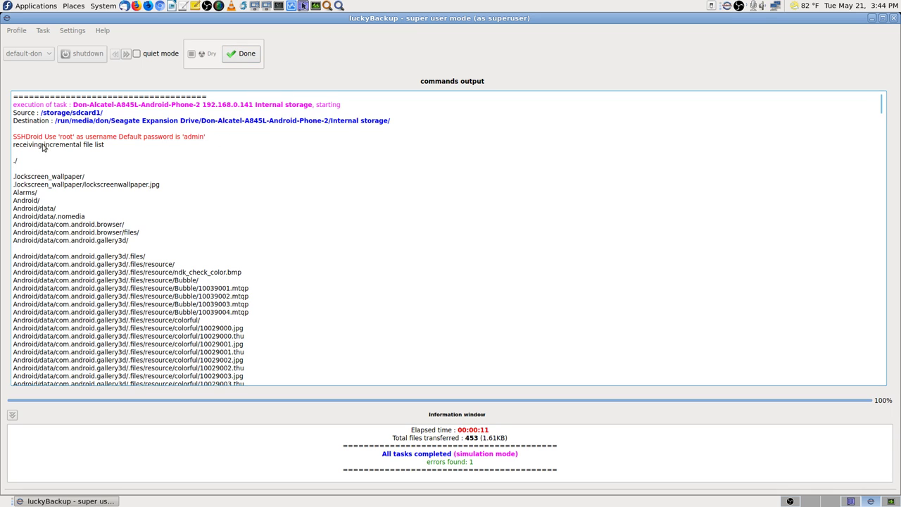
left_click(252, 53)
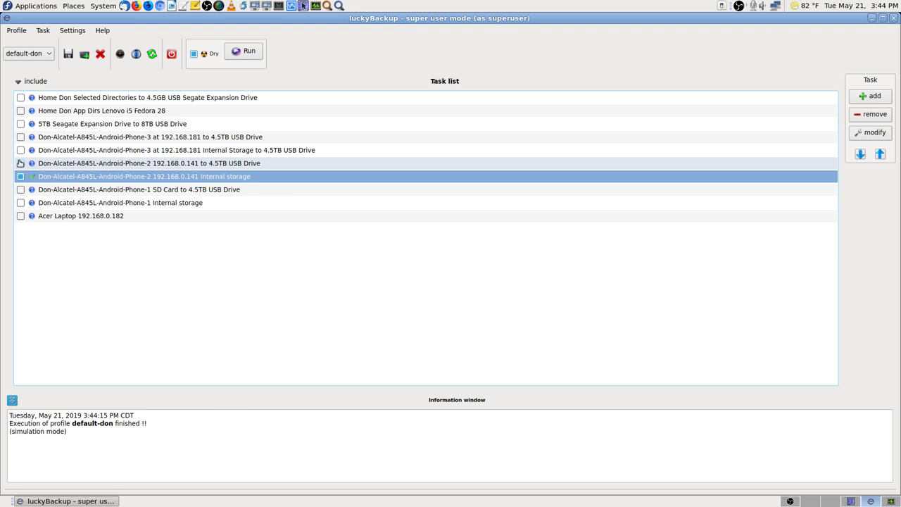
Run the Phone-2 to 4.5TB USB Drive task for real with Dry unchecked, entering the SSH password.
left_click(19, 164)
left_click(194, 53)
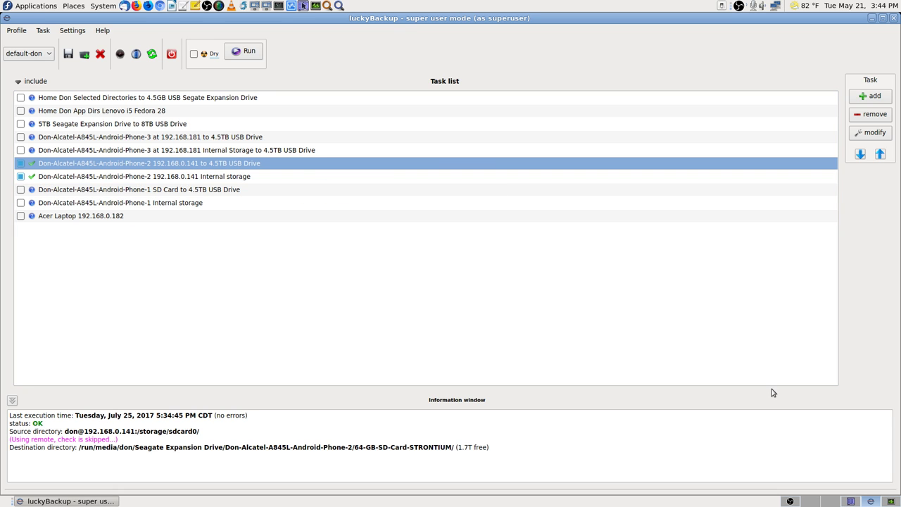
left_click(194, 54)
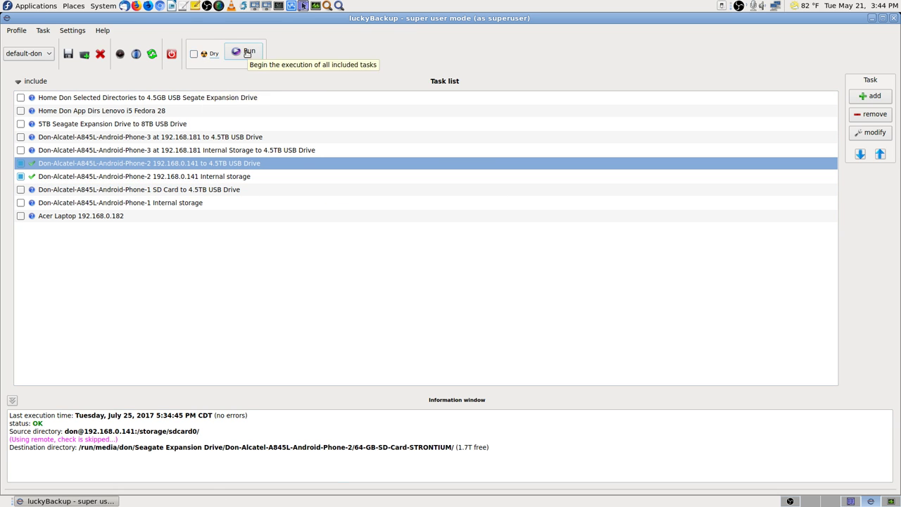
left_click(246, 52)
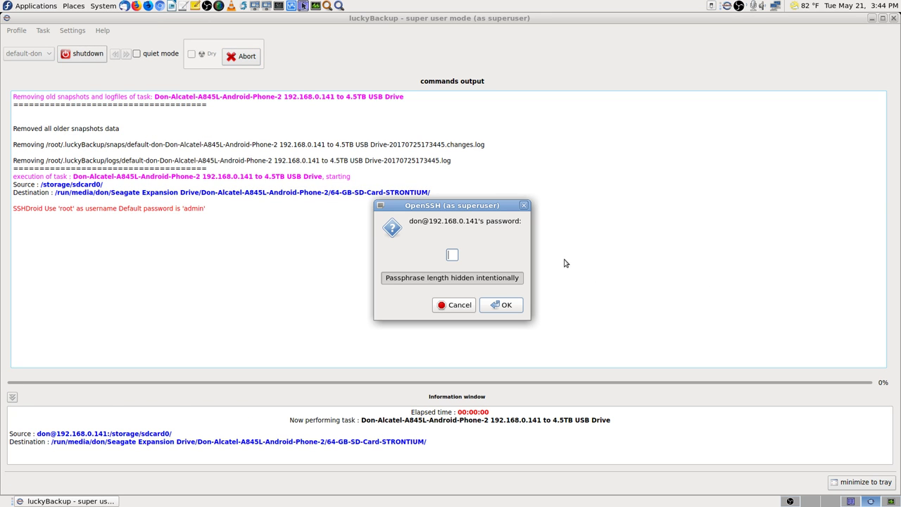
key("Return")
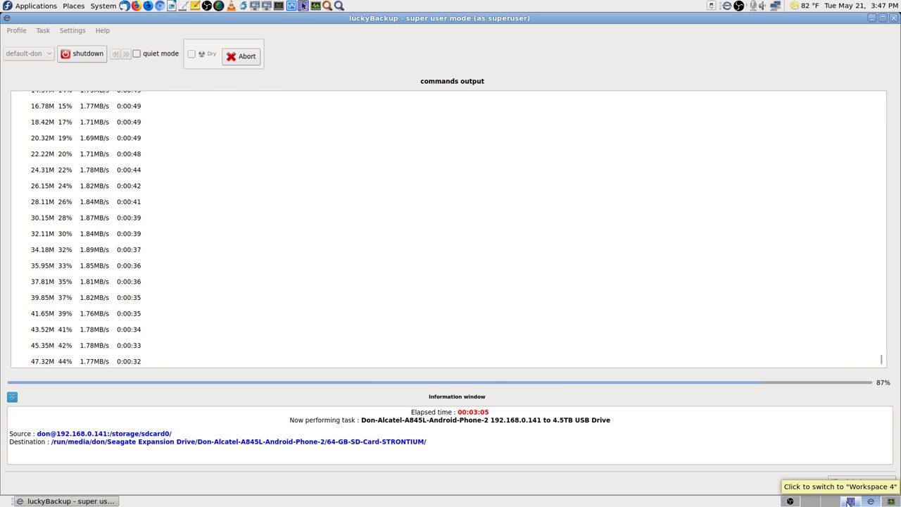
Switch Krusader's left panel to the Seagate Expansion Drive and open the Phone-2 backup folder.
left_click(850, 501)
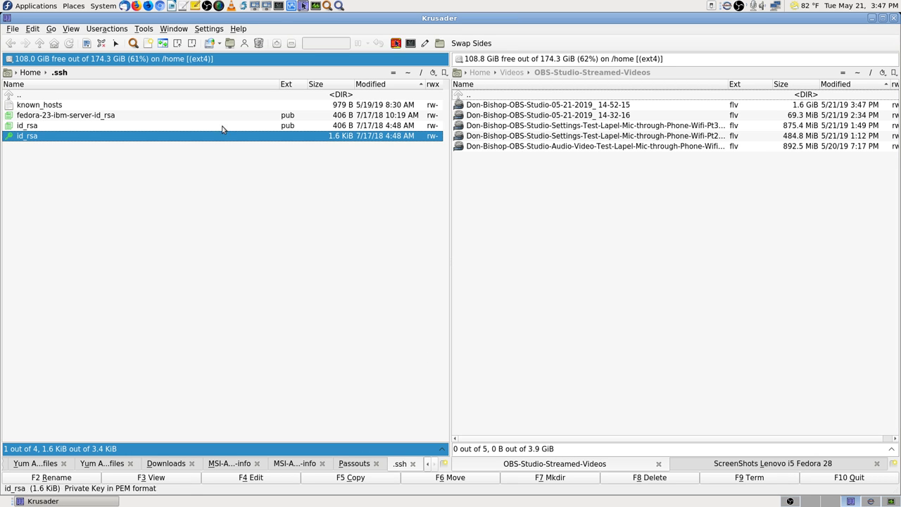
left_click(9, 60)
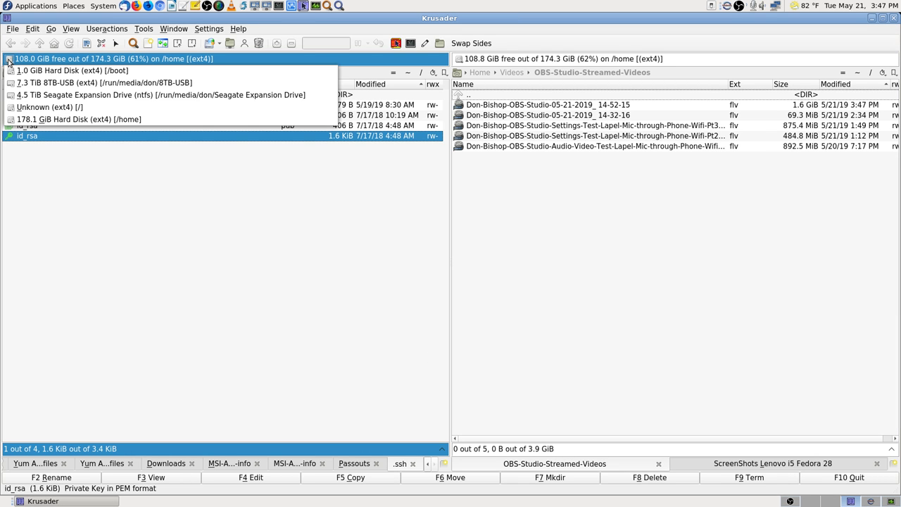
left_click(18, 95)
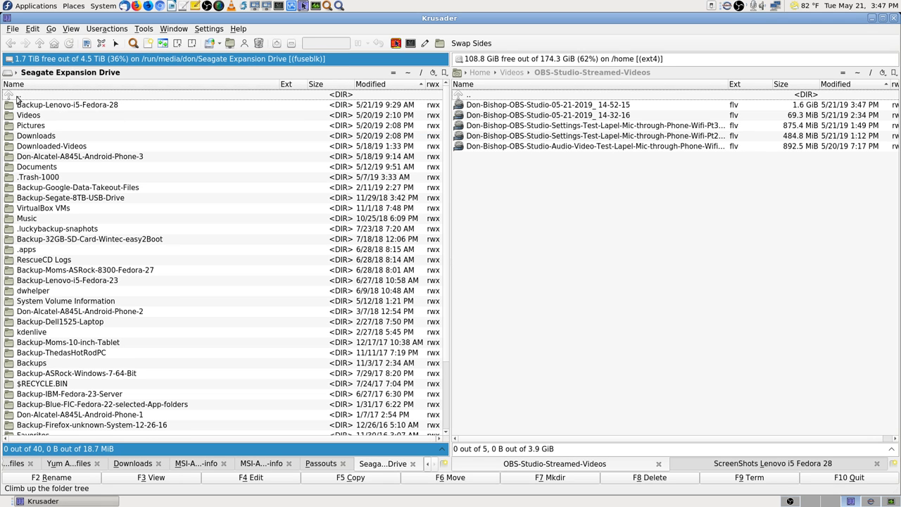
type("don")
key("Down")
key("Return")
Check the Internal storage DCIM's Camera and 100ANDRO folders for videos.
key("Down")
key("Return")
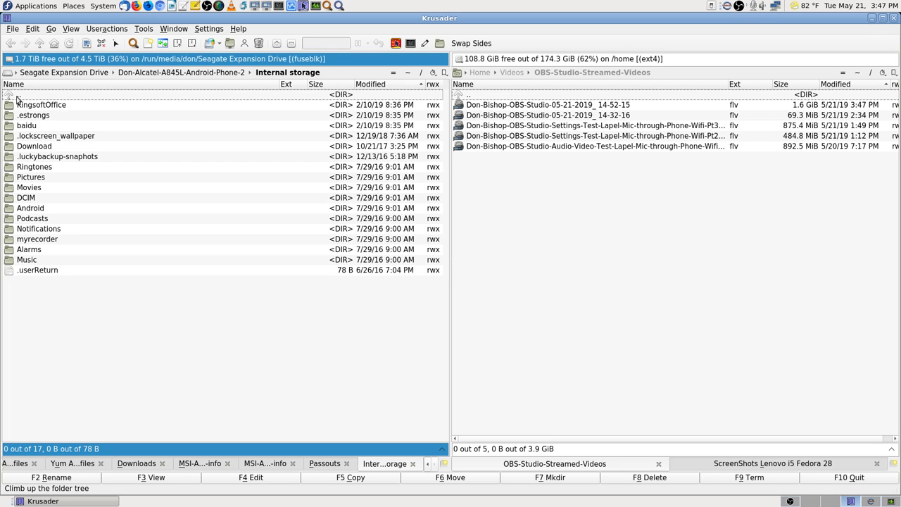
key("Down")
key("Down")
key("Down")
key("Down")
key("Down")
key("Down")
key("Down")
key("Down")
key("Down")
key("Down")
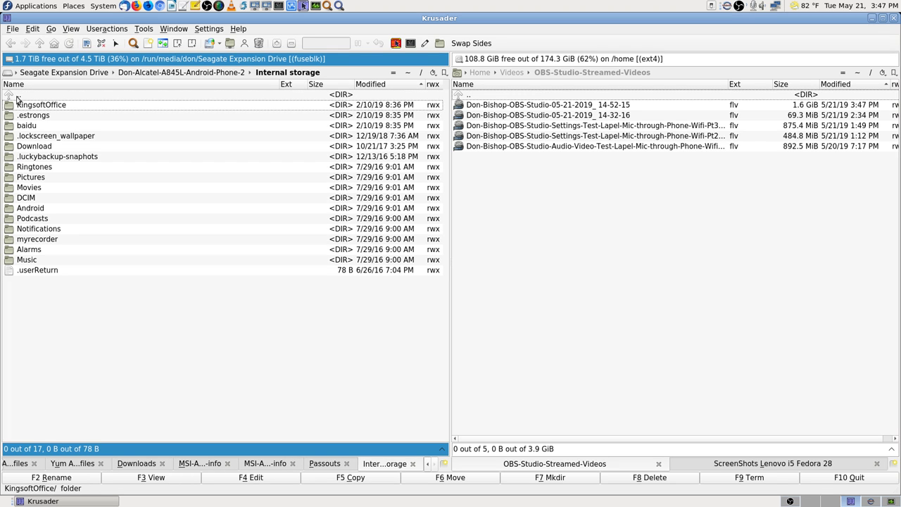
key("Return")
key("Down")
key("Return")
key("Return")
key("Down")
key("Return")
key("Return")
key("BackSpace")
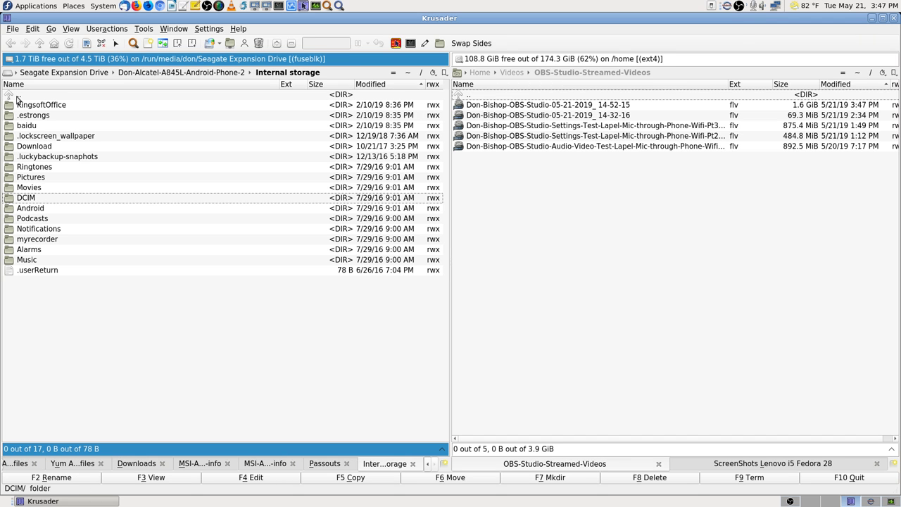
Open 64-GB-SD-Card-STRONTIUM > DCIM > Camera instead.
key("BackSpace")
key("Down")
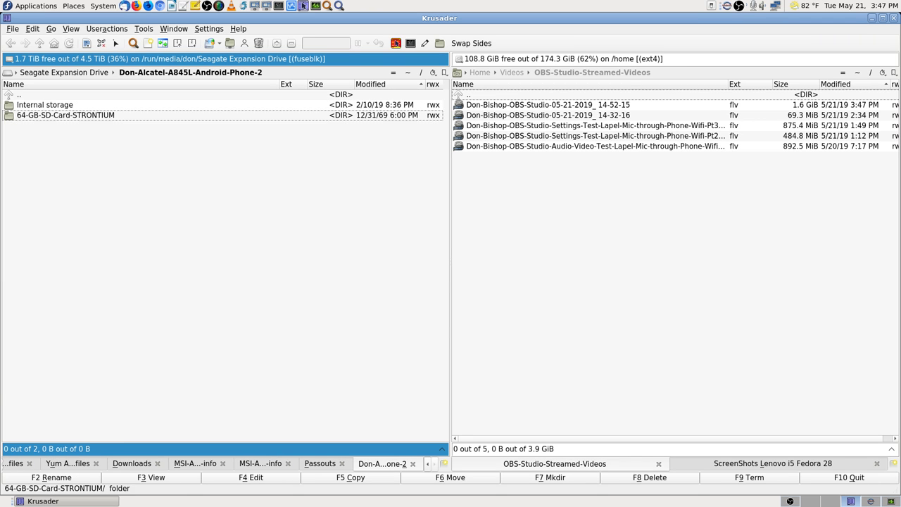
key("Return")
key("BackSpace")
key("Return")
key("Down")
key("Down")
key("Down")
key("Down")
key("Down")
key("Down")
key("Down")
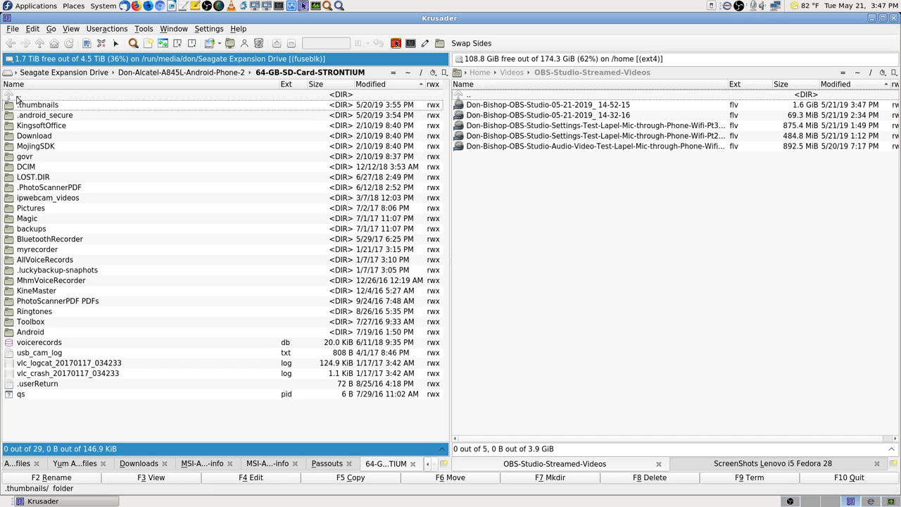
key("Return")
key("Down")
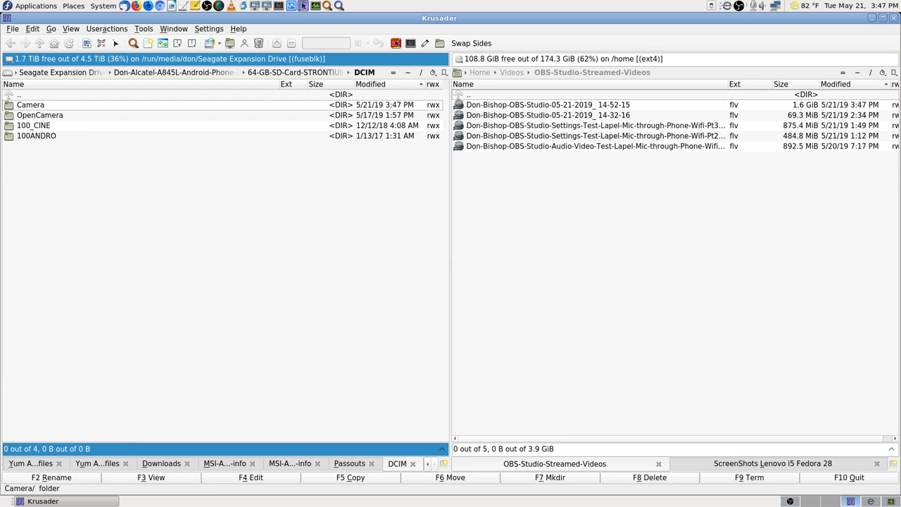
key("Return")
key("BackSpace")
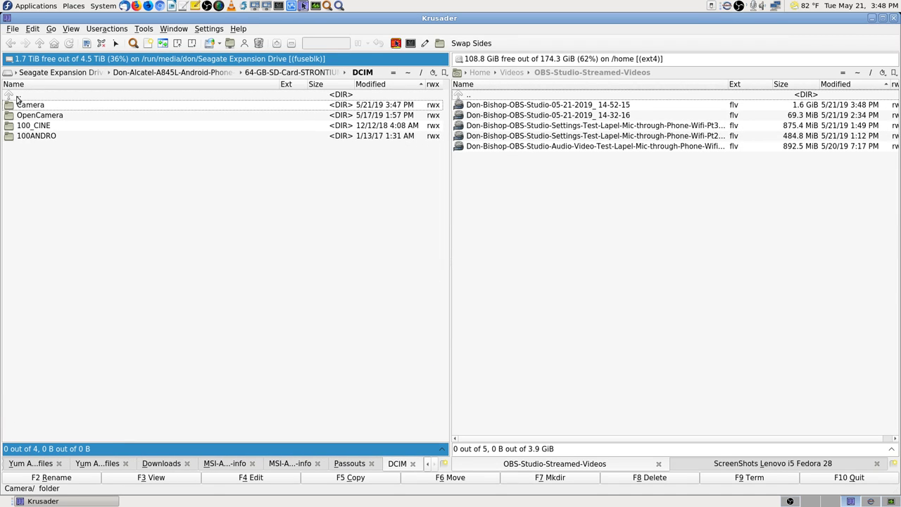
key("Return")
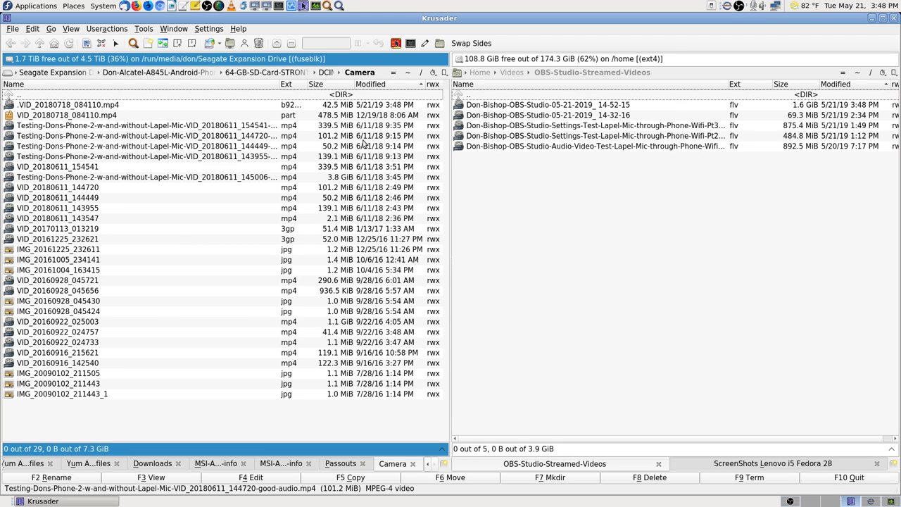
key("BackSpace")
key("Down")
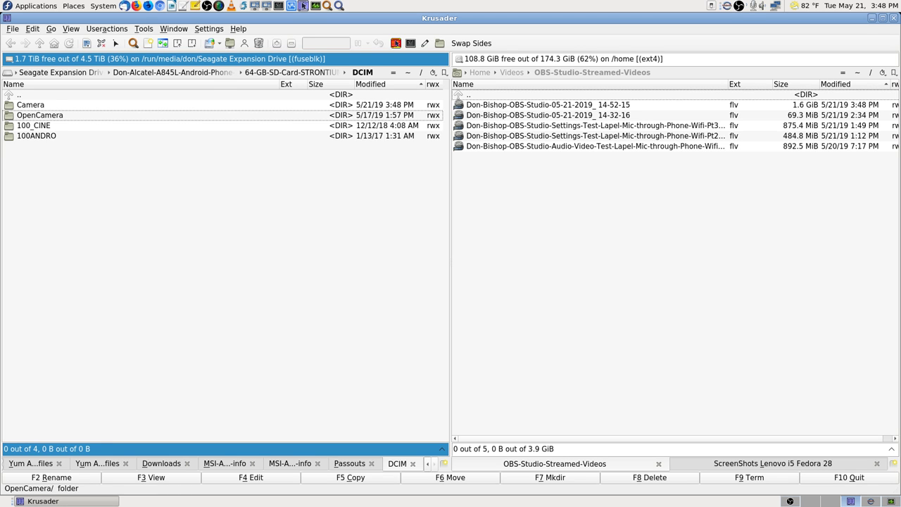
key("Return")
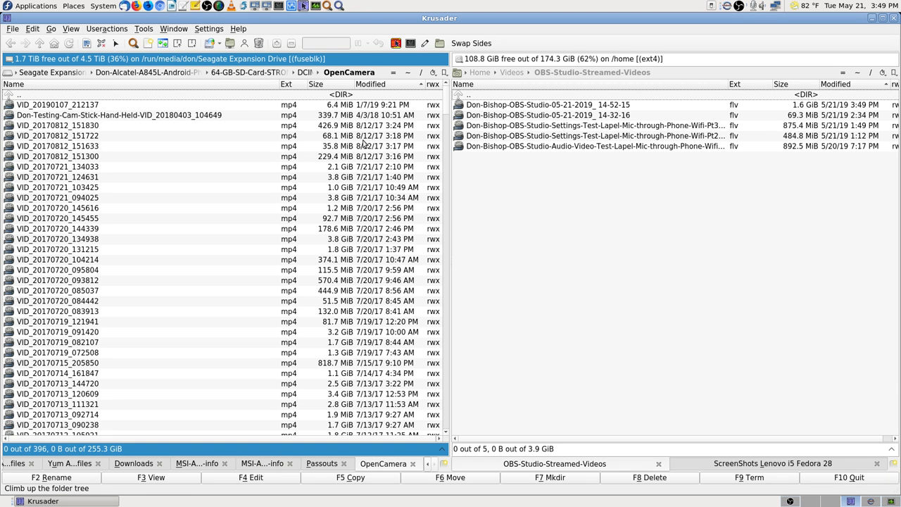
key("BackSpace")
key("Up")
key("Return")
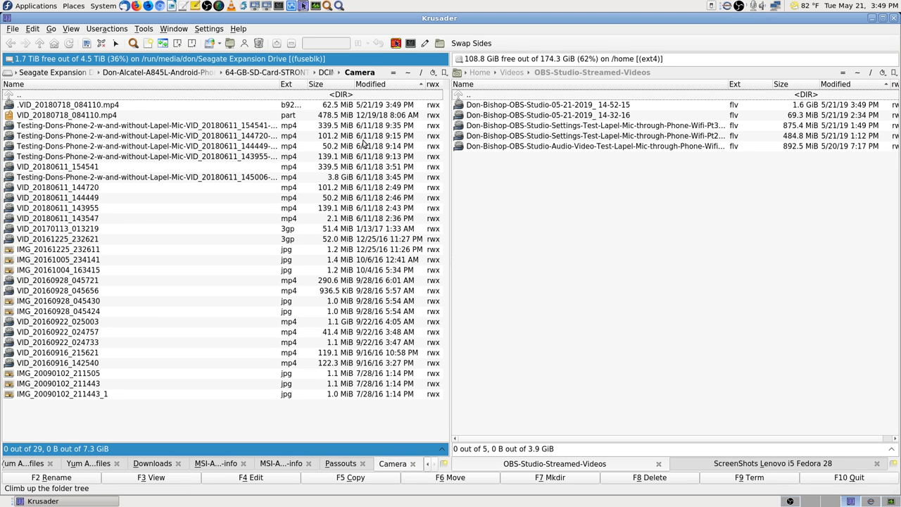
key("BackSpace")
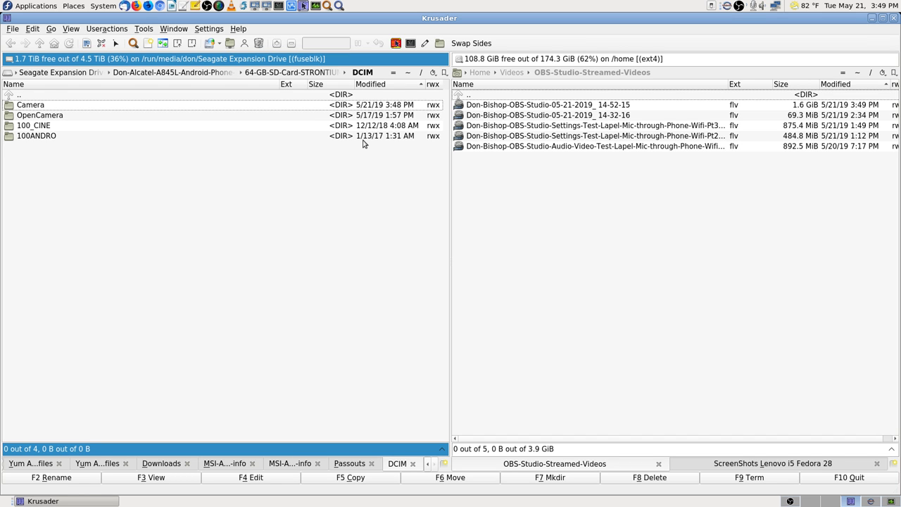
key("Down")
key("Up")
key("Return")
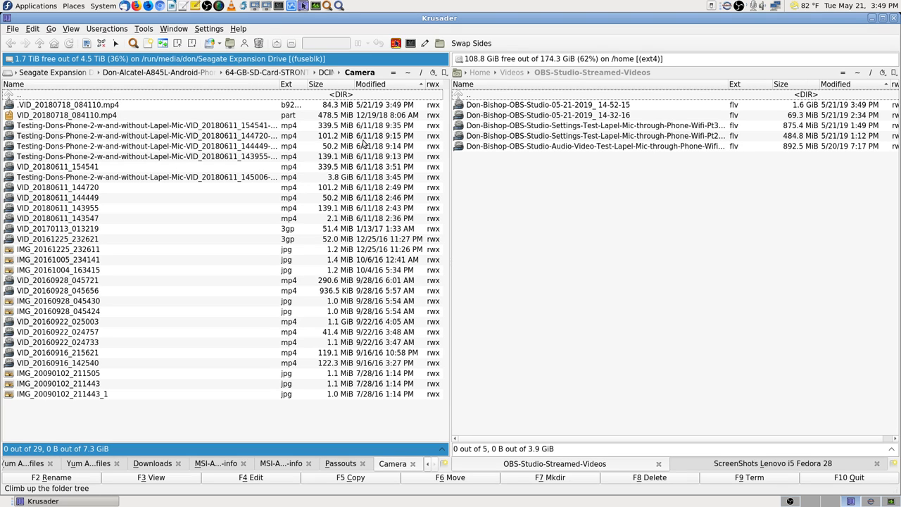
Widen the extension column to read VID_20180718_084110.mp4.part, then go up to DCIM.
key("Down")
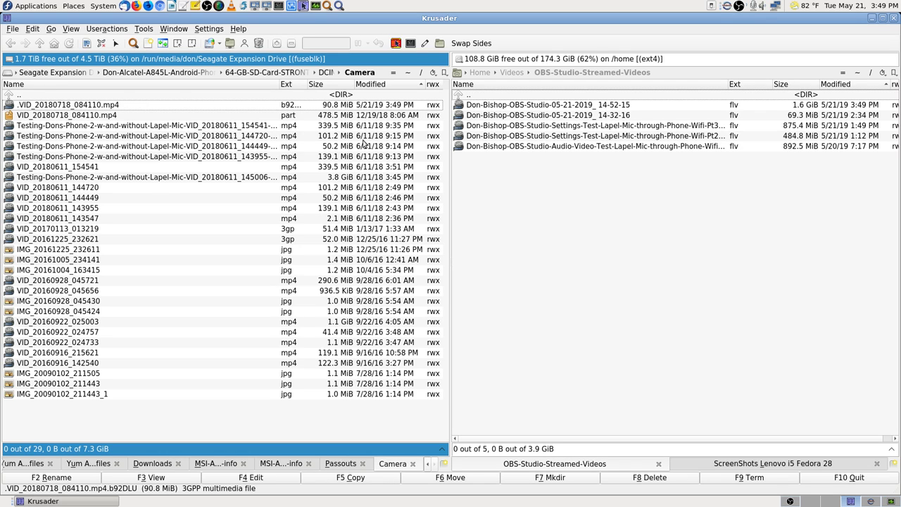
left_click_drag(308, 85, 318, 85)
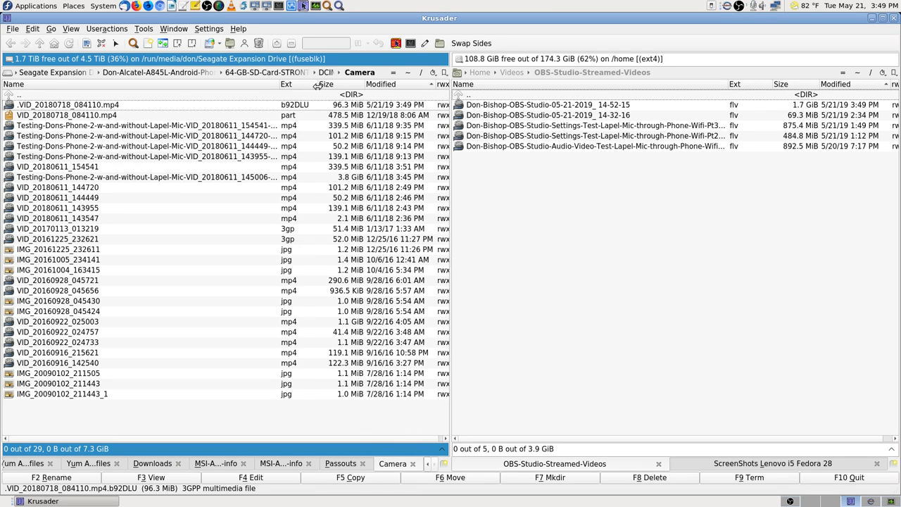
left_click(291, 117)
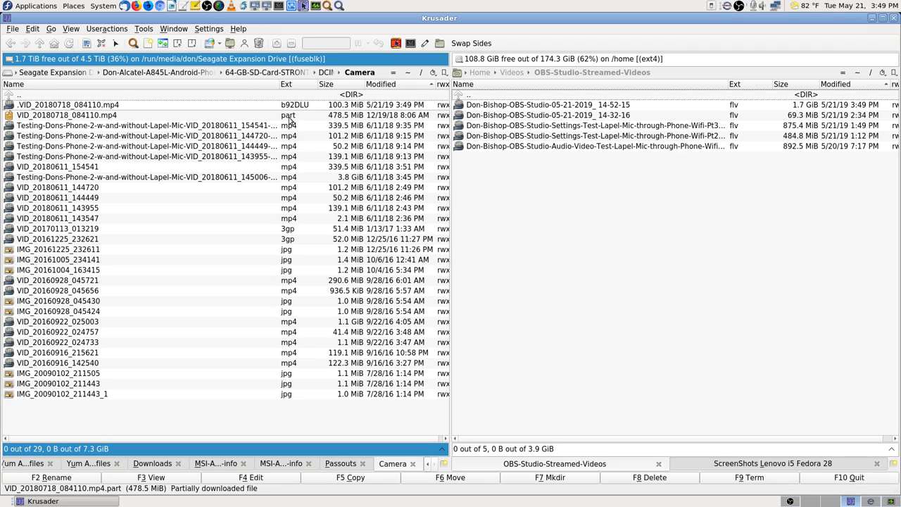
left_click(292, 118)
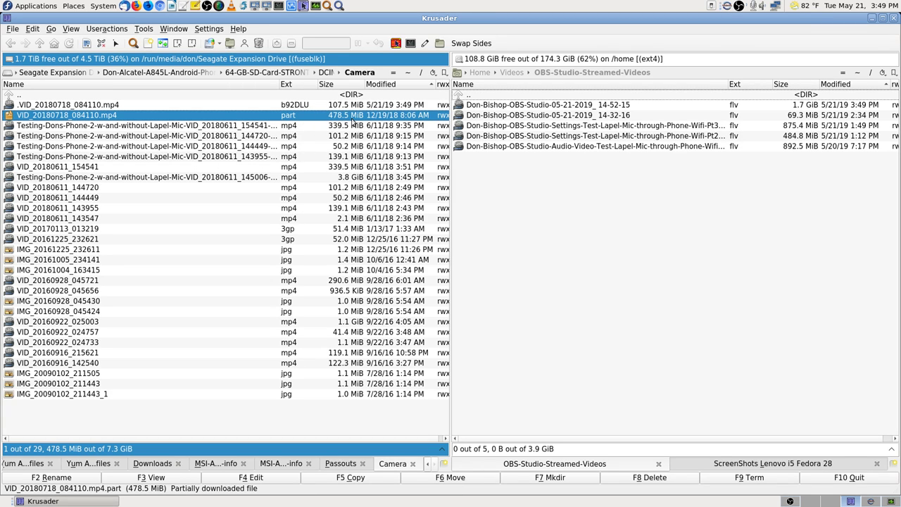
left_click(297, 96)
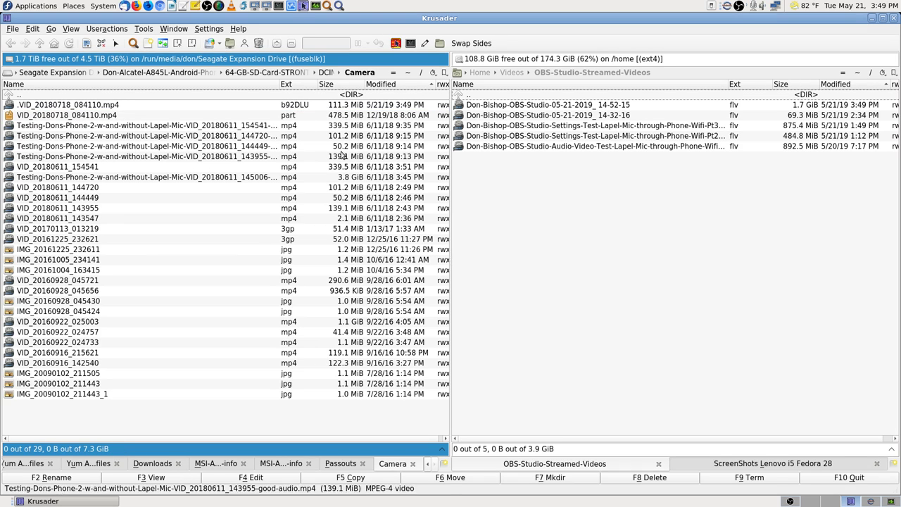
left_click(345, 116)
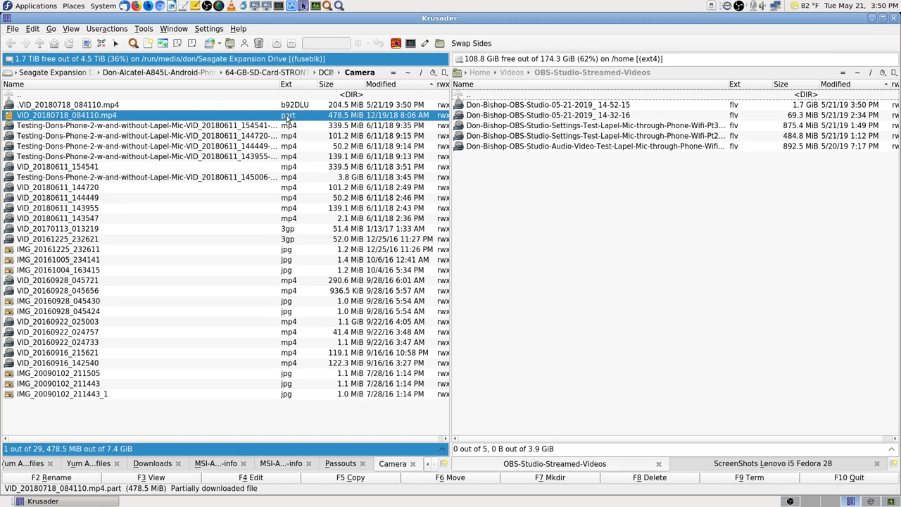
left_click(166, 96)
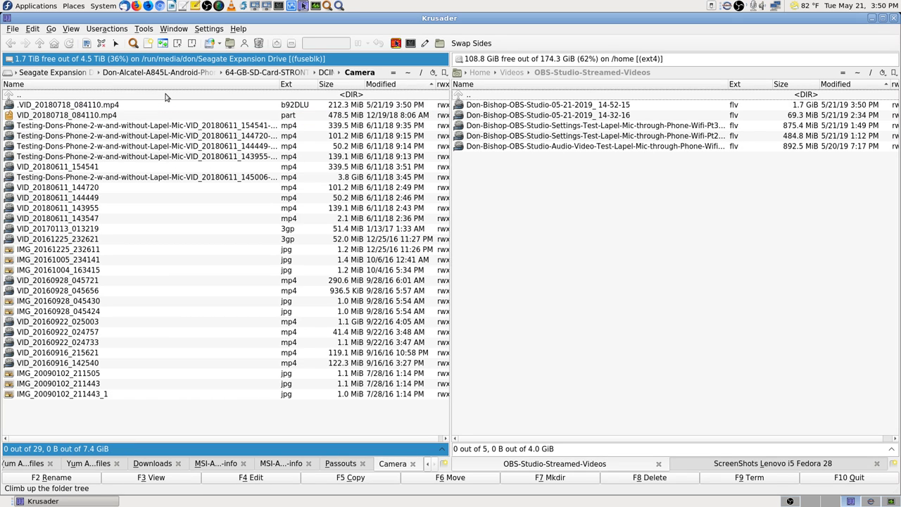
double_click(165, 97)
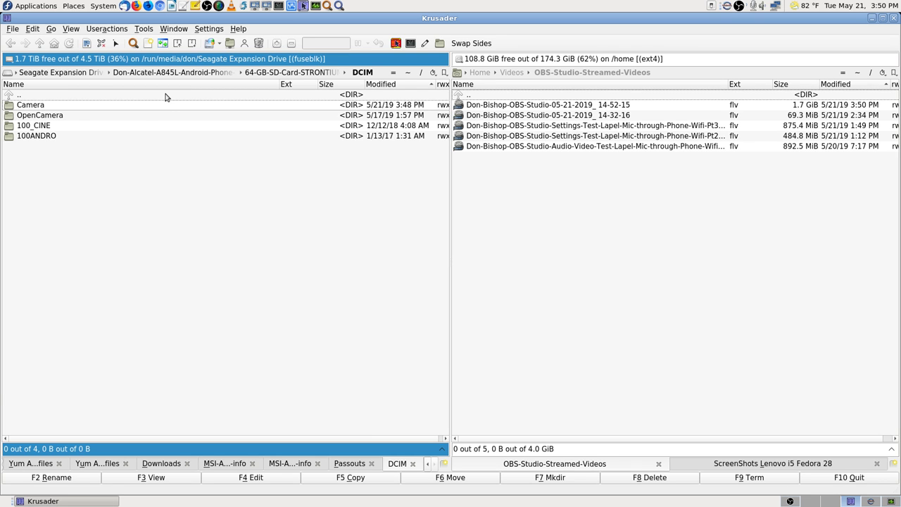
Open the OpenCamera folder and step through its video list.
key("Return")
key("Down")
key("Return")
key("Down")
key("Down")
key("Down")
key("Down")
key("Down")
key("Down")
key("Down")
key("Down")
key("Down")
key("Down")
key("Down")
key("Down")
key("Down")
key("Down")
key("Down")
key("Up")
key("Up")
key("Up")
key("Up")
key("Up")
key("Up")
key("Up")
key("Up")
key("Up")
key("Up")
key("Up")
key("Up")
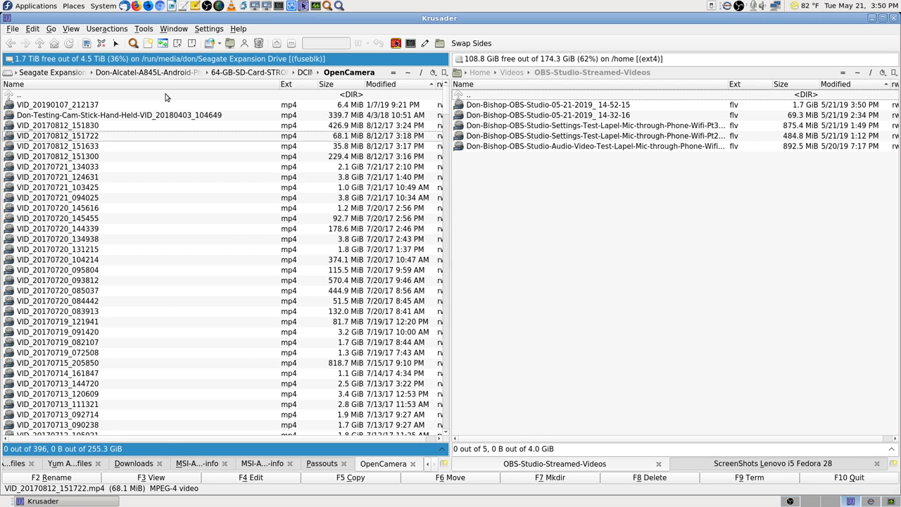
key("Down")
key("Down")
key("Down")
key("Down")
key("Down")
key("Down")
key("Down")
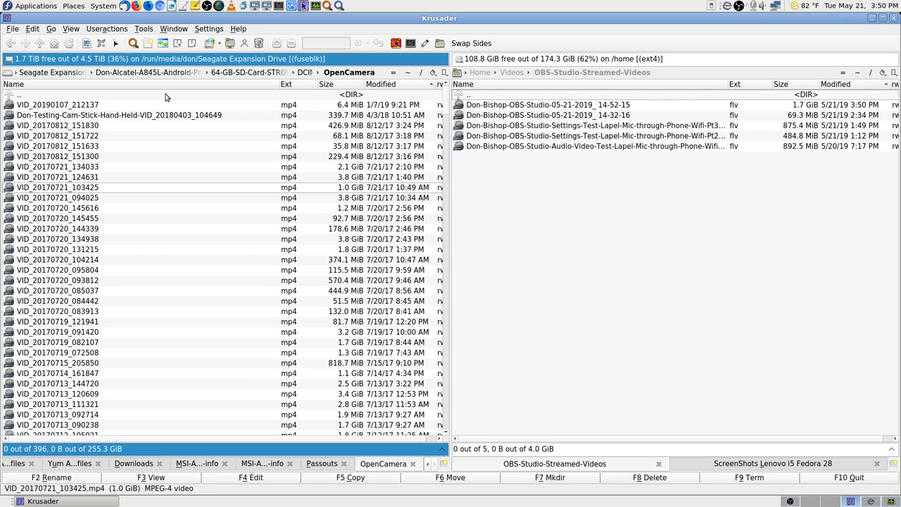
key("Down")
key("Down")
key("Down")
key("Down")
key("Down")
key("Down")
key("Down")
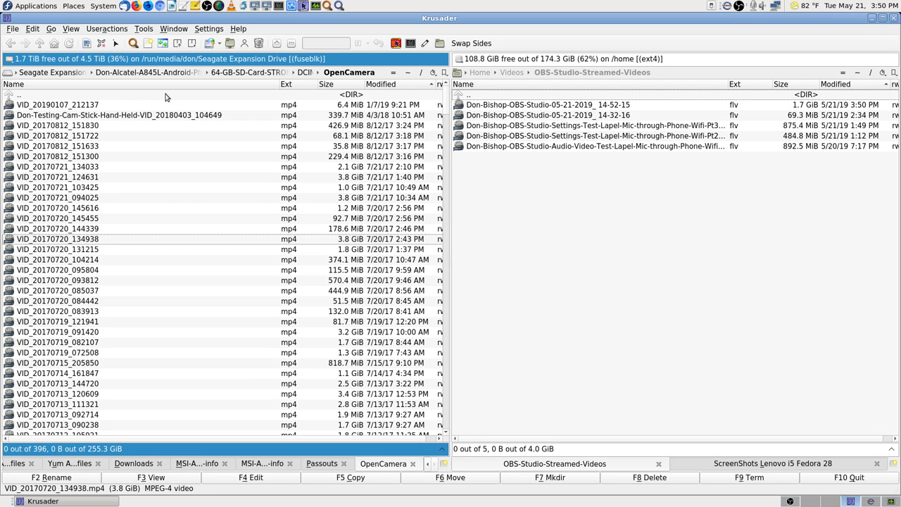
key("Down")
key("Up")
key("Up")
key("Up")
key("Up")
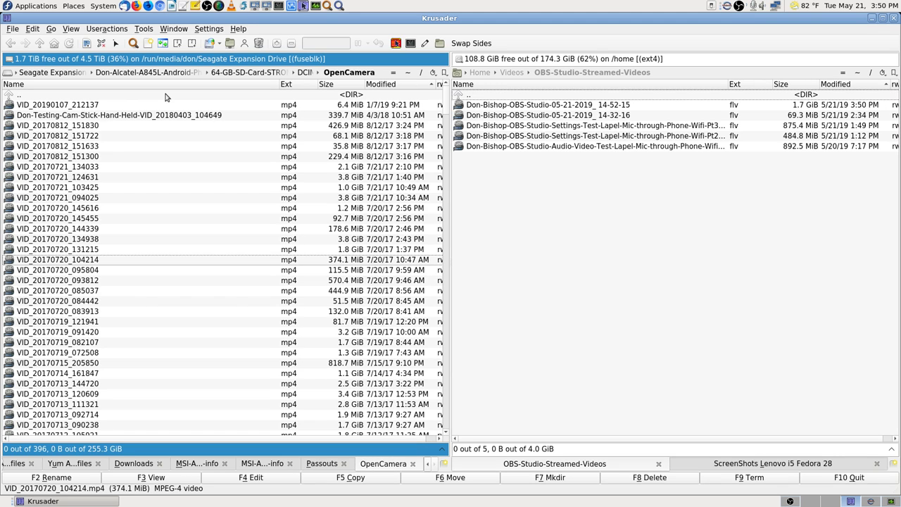
key("Up")
key("Up")
key("Up")
key("Up")
key("Up")
key("Up")
key("Up")
key("Up")
key("Up")
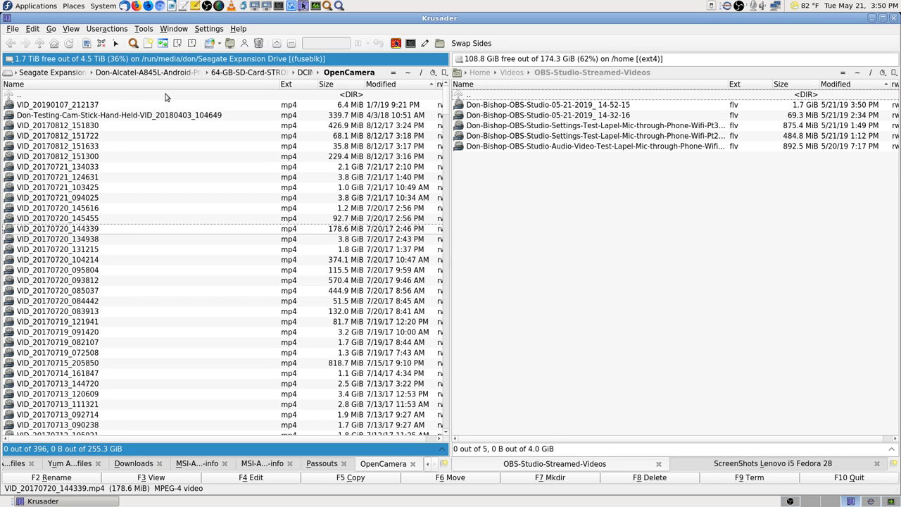
key("Down")
key("Down")
key("Down")
key("Down")
key("Down")
key("Down")
key("Down")
key("Down")
key("Down")
key("Down")
key("Down")
key("Down")
key("Down")
key("Down")
key("Down")
key("Down")
key("Down")
key("Down")
key("Down")
key("Down")
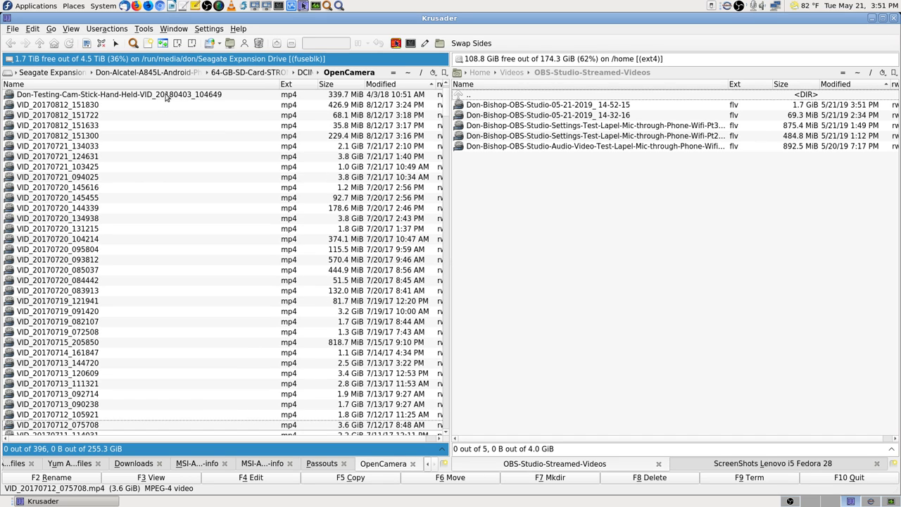
key("Up")
key("Up")
key("Up")
key("Up")
key("Up")
key("Up")
key("Up")
key("Up")
key("Up")
key("Up")
key("Up")
key("Up")
key("Up")
key("Up")
key("Up")
key("Up")
key("Up")
key("Up")
key("Up")
key("Up")
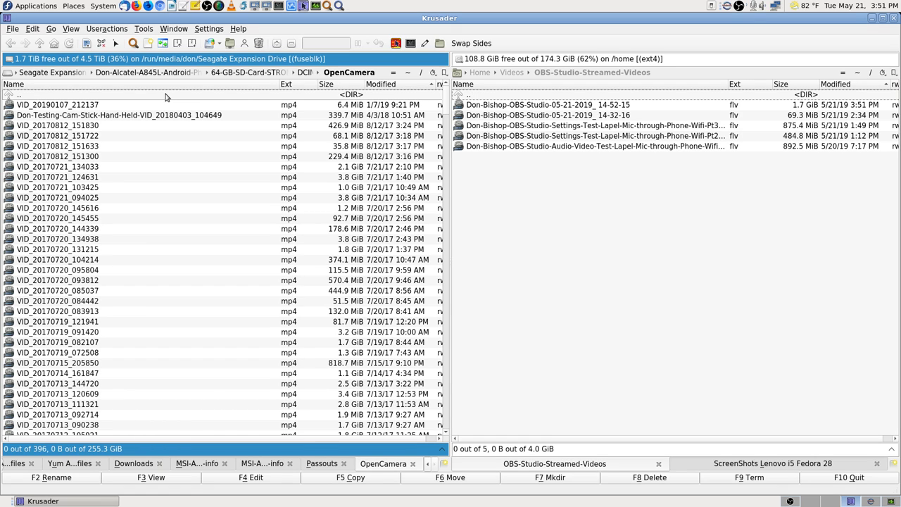
Check the newest and cam-stick test videos' details, then open the 100_CINE folder.
key("Down")
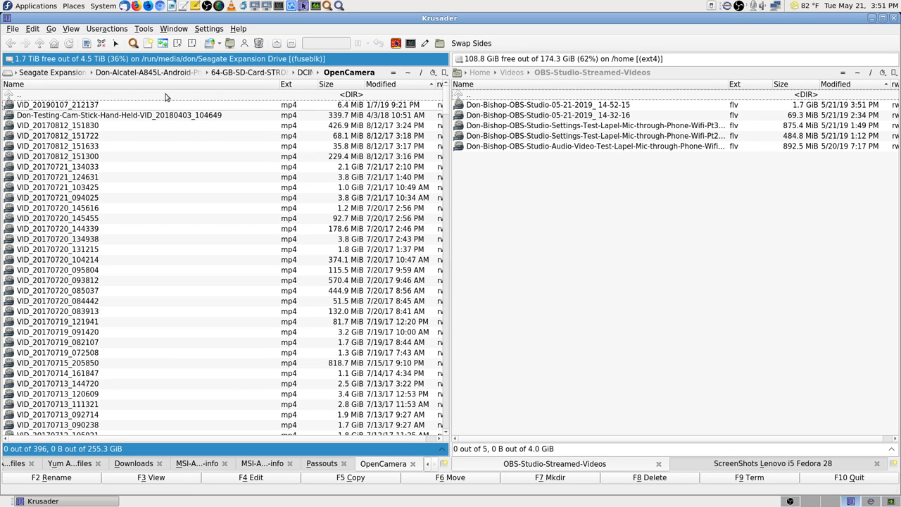
key("Down")
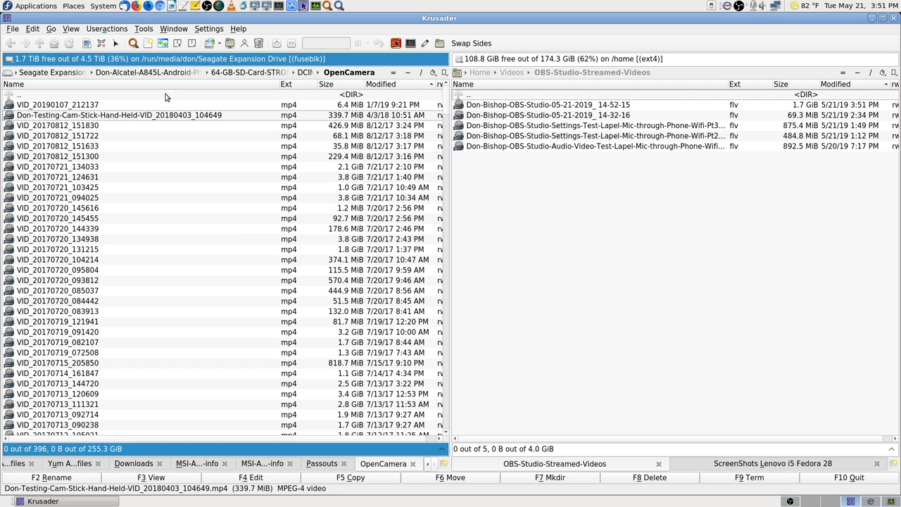
key("Up")
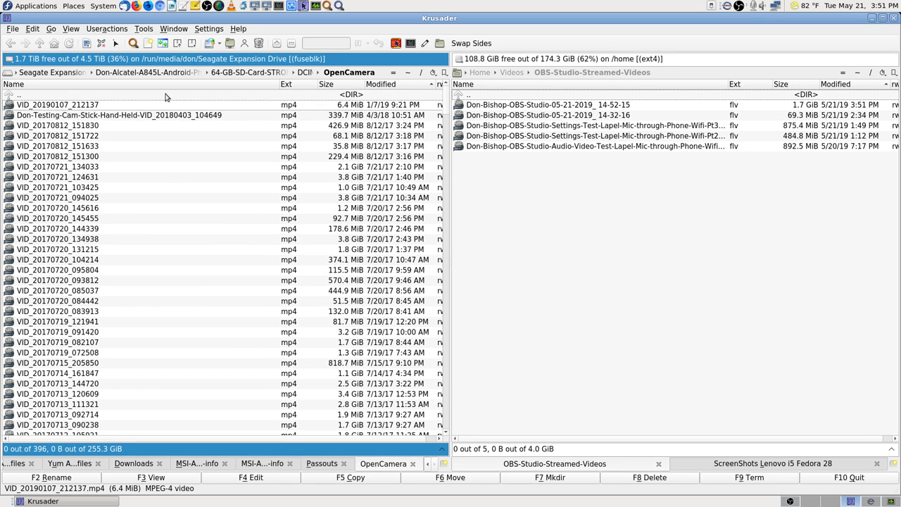
key("Up")
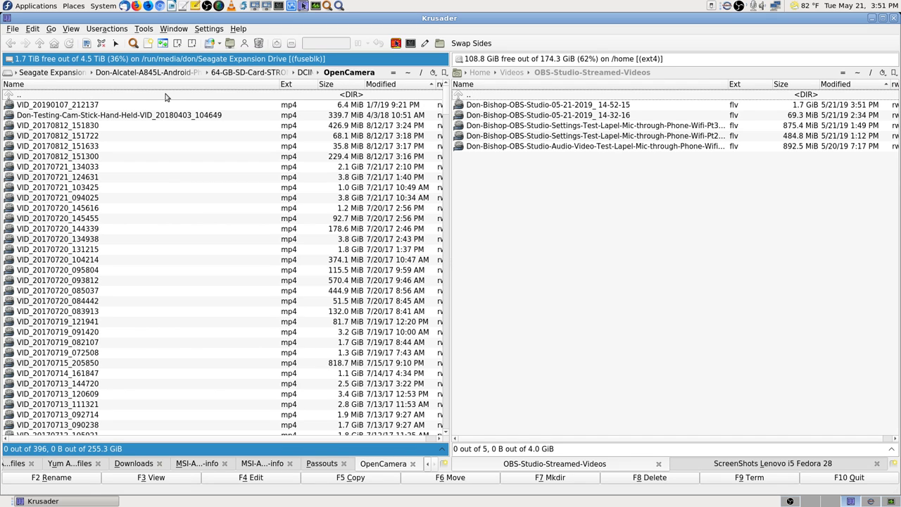
key("Return")
key("Down")
key("Return")
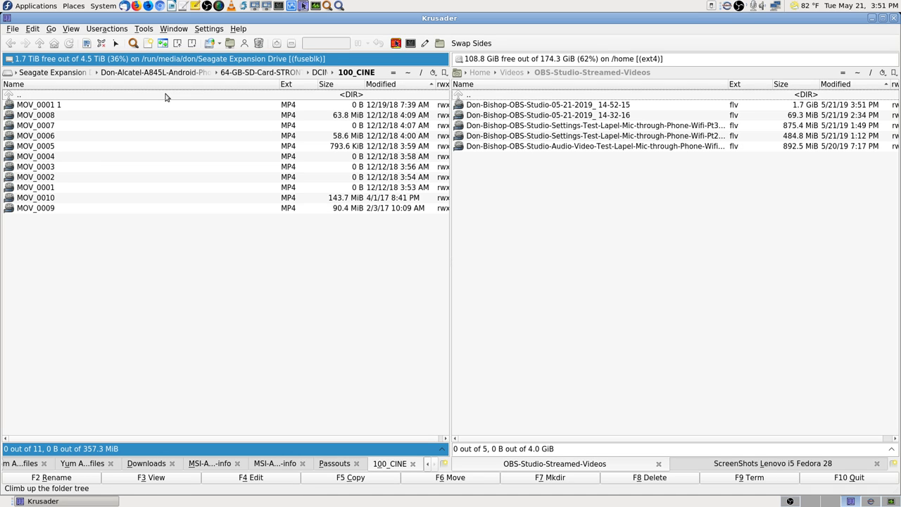
Step through the 100_CINE MOV videos down to MOV_0001, then go up to DCIM.
key("Down")
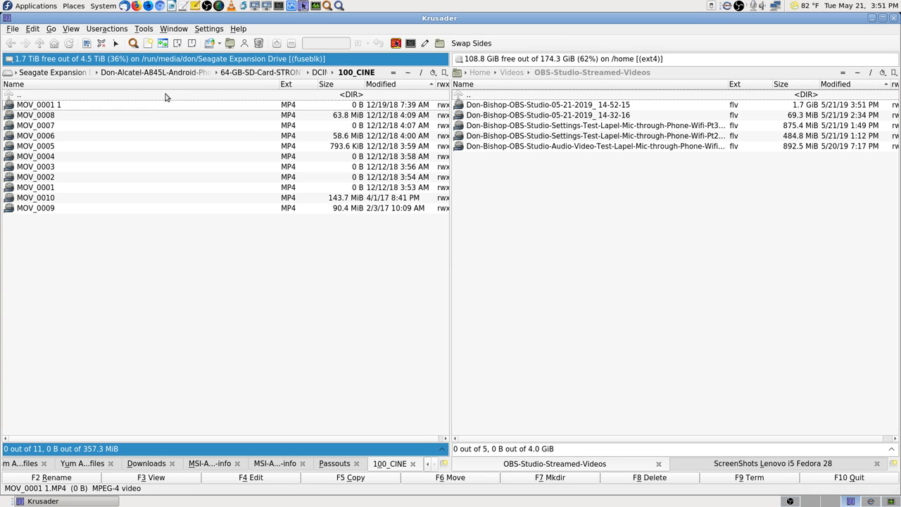
key("Down")
key("Down")
key("Down")
key("Down")
key("Down")
key("Down")
key("Down")
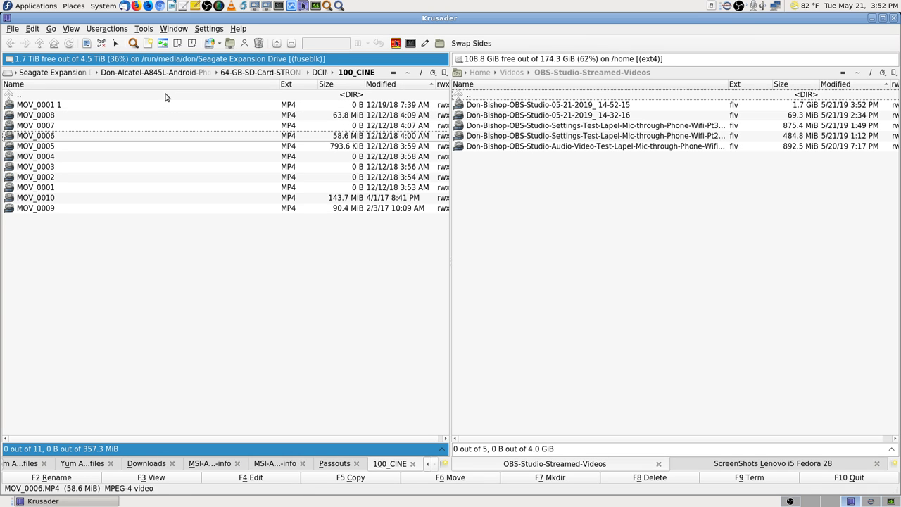
key("Down")
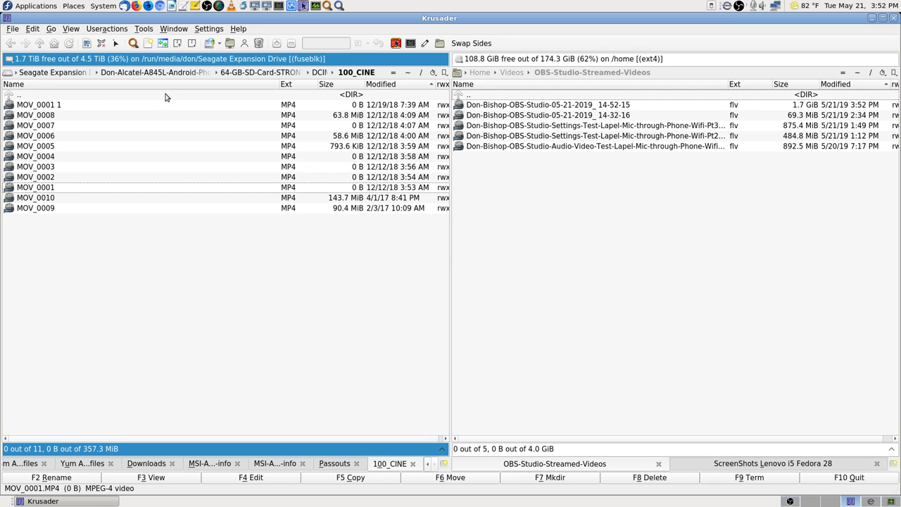
key("Up")
key("Up")
key("Up")
key("Up")
key("Up")
key("Up")
key("Up")
key("Up")
key("Up")
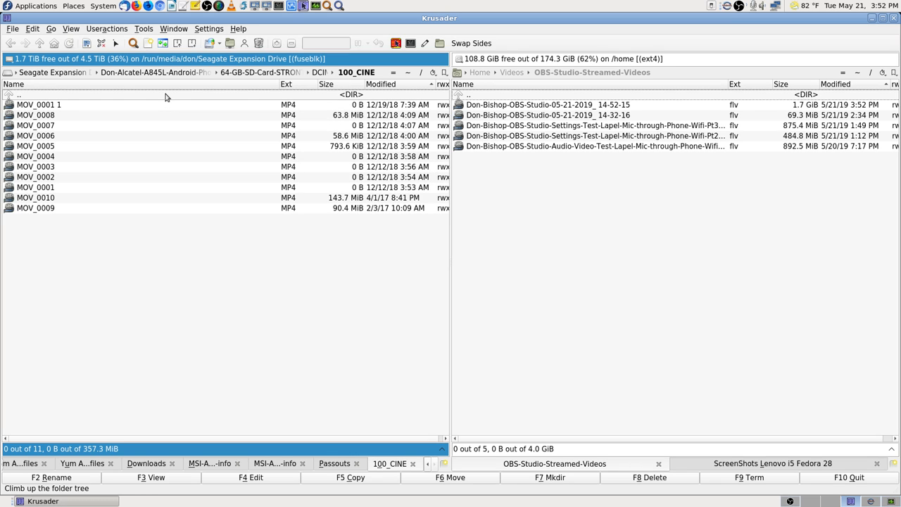
key("Return")
Check the empty 100ANDRO folder, then move on to the Camera folder.
key("Down")
key("Return")
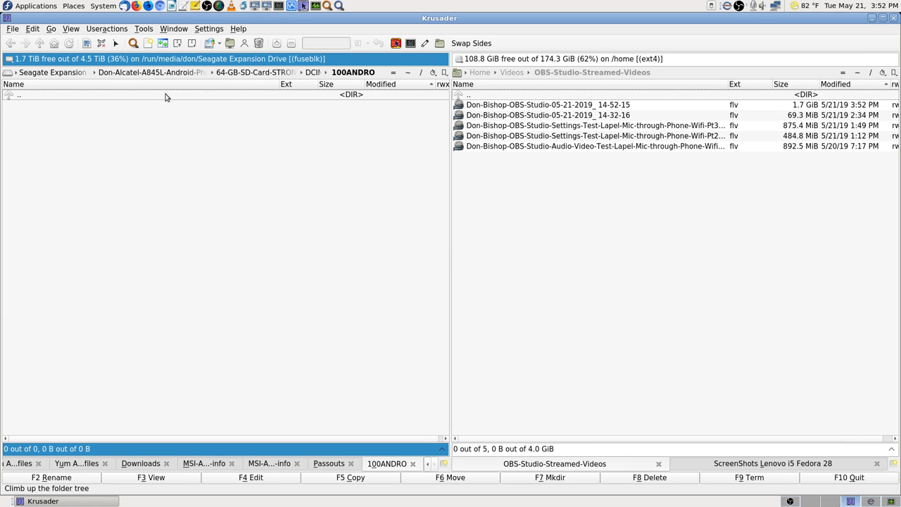
key("Return")
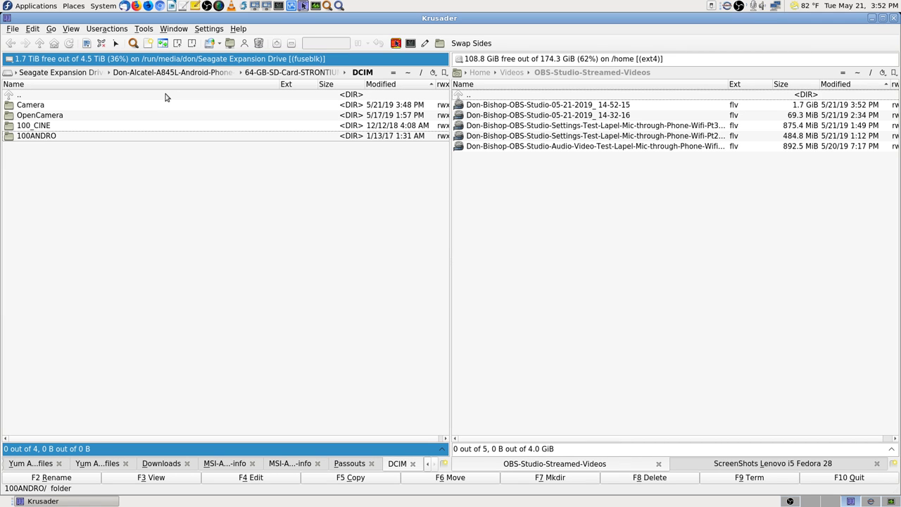
key("Return")
key("Return")
key("Up")
key("Up")
key("Up")
key("Return")
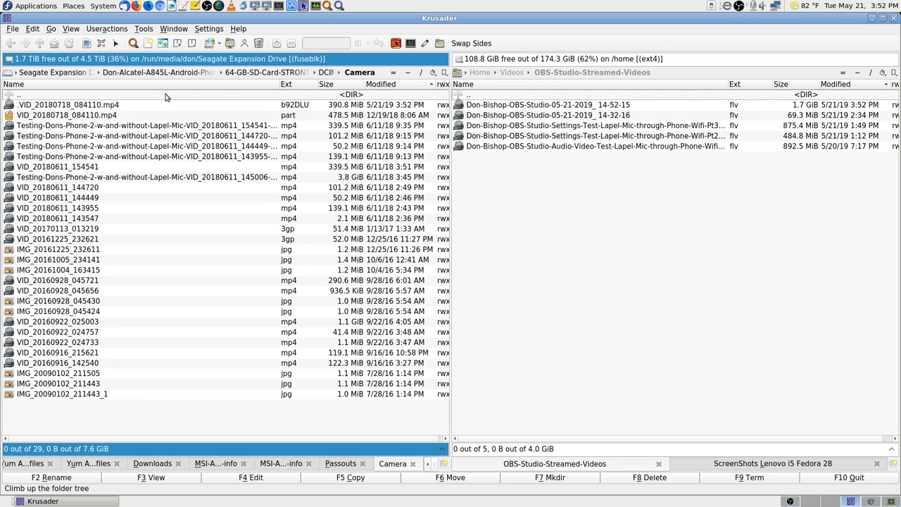
Check in Krusader how much the hidden .part copy of the video has grown.
key("Down")
key("Down")
key("Up")
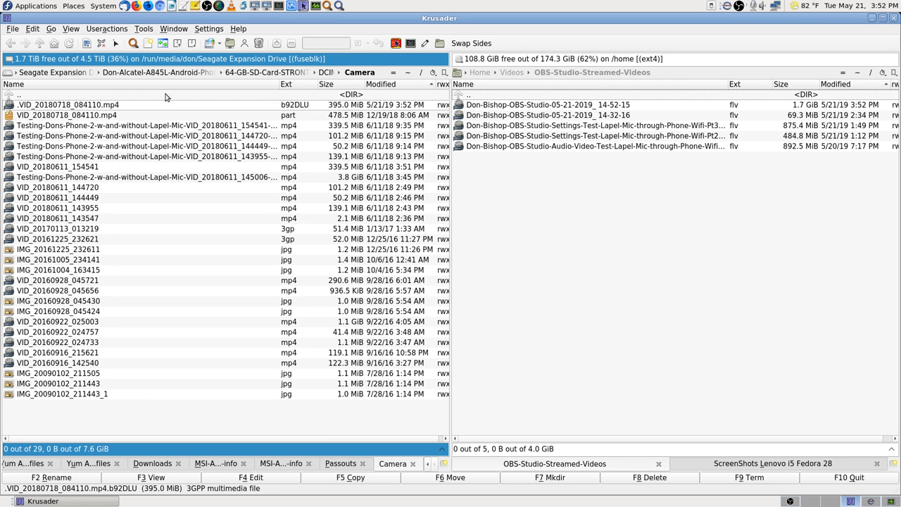
key("Down")
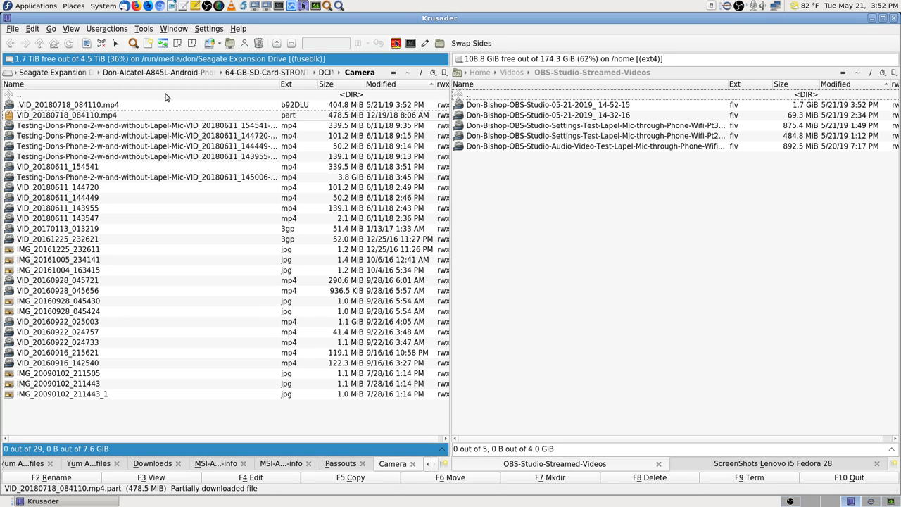
key("Up")
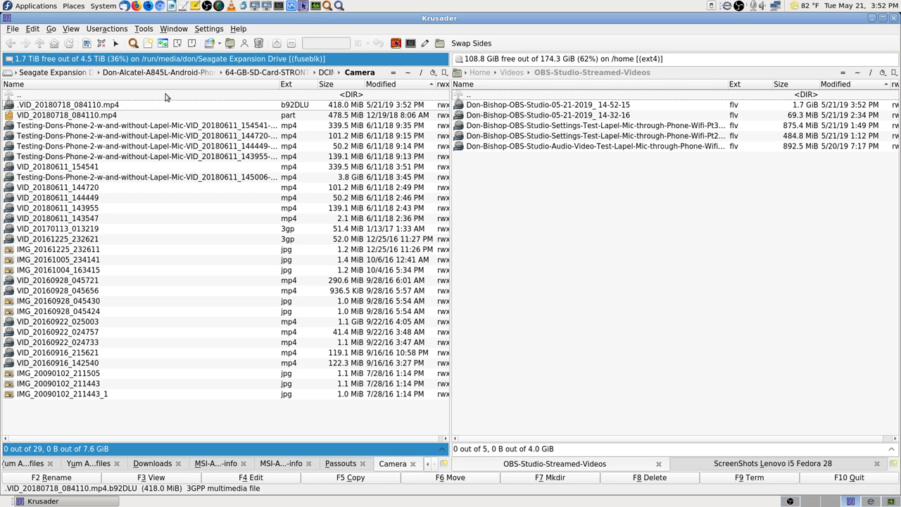
Peek into OpenCamera and return to DCIM, then restore luckyBackup's progress window.
double_click(166, 96)
key("Down")
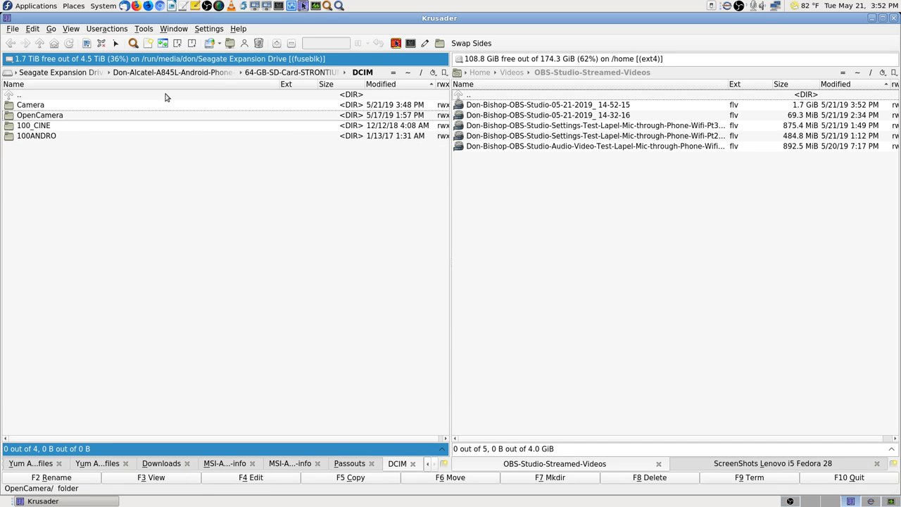
key("Return")
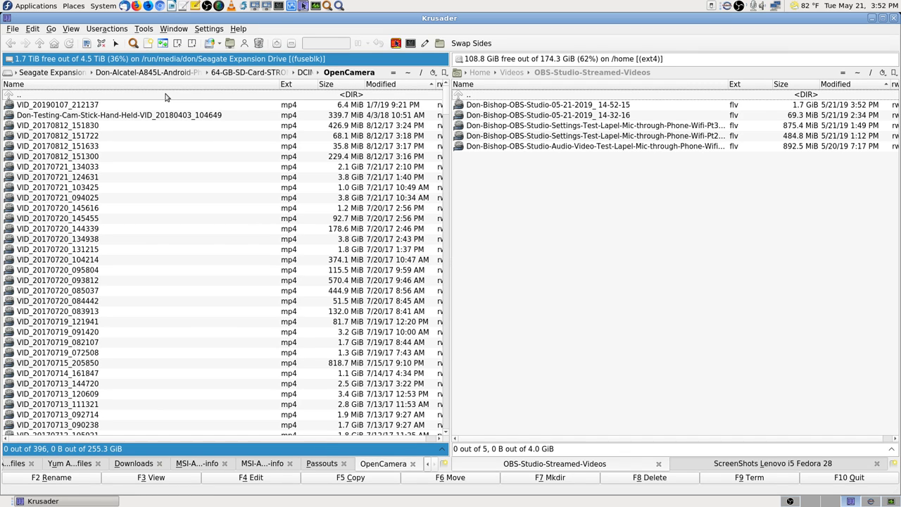
double_click(165, 98)
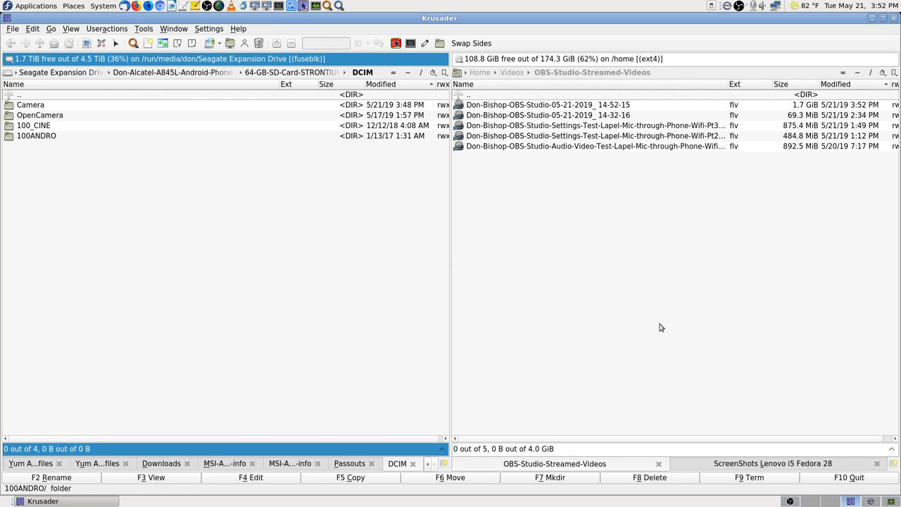
left_click(872, 501)
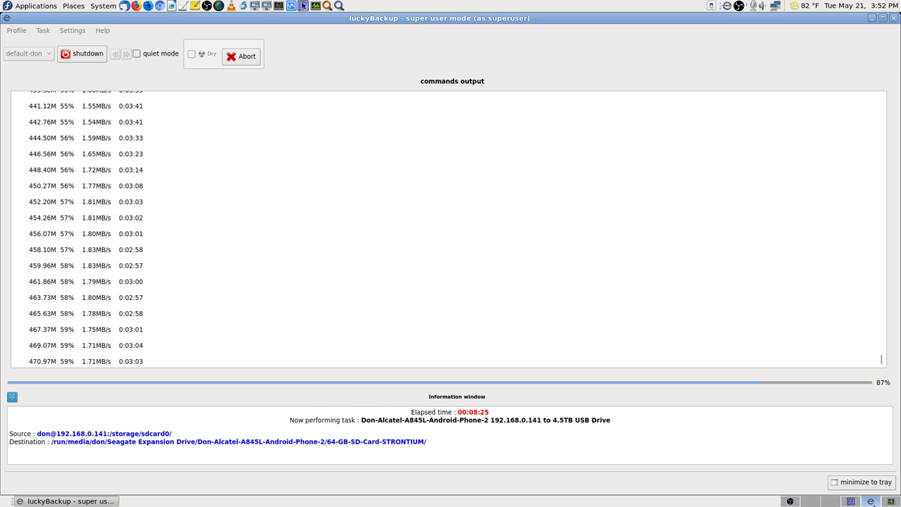
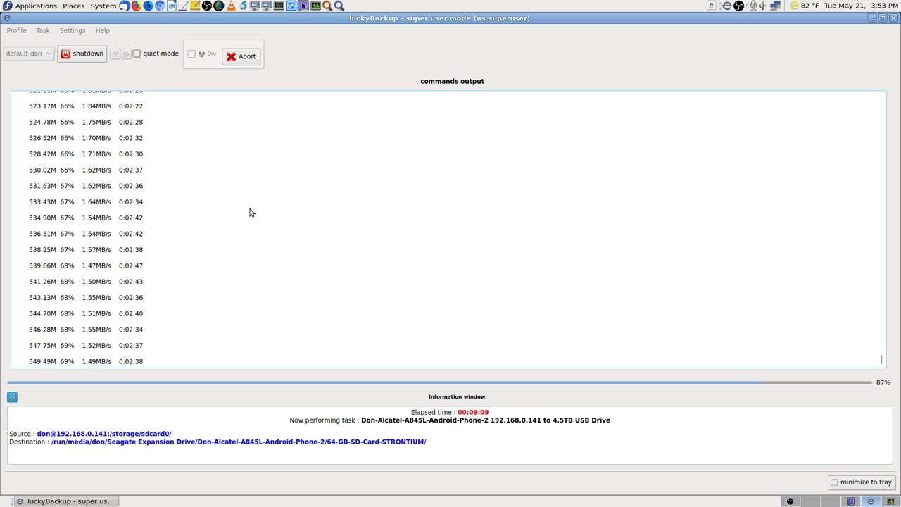
Switch to the Krusader workspace showing the backed-up DCIM folder on the Seagate drive.
left_click(855, 503)
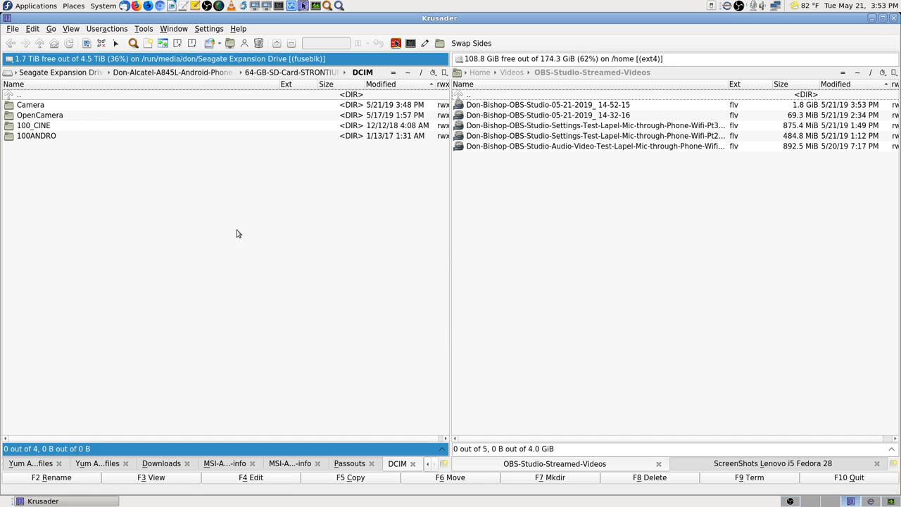
Look inside the backed-up Camera folder, then return to DCIM.
left_click(118, 109)
double_click(118, 109)
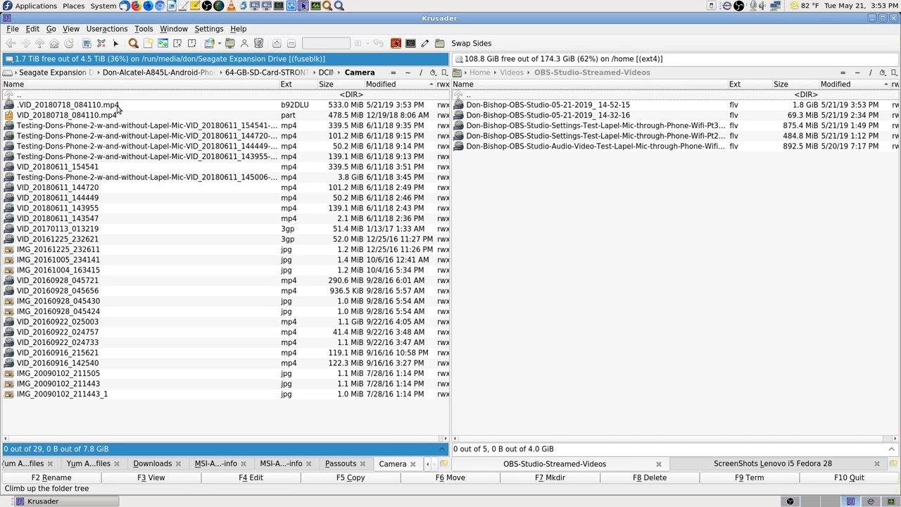
key("BackSpace")
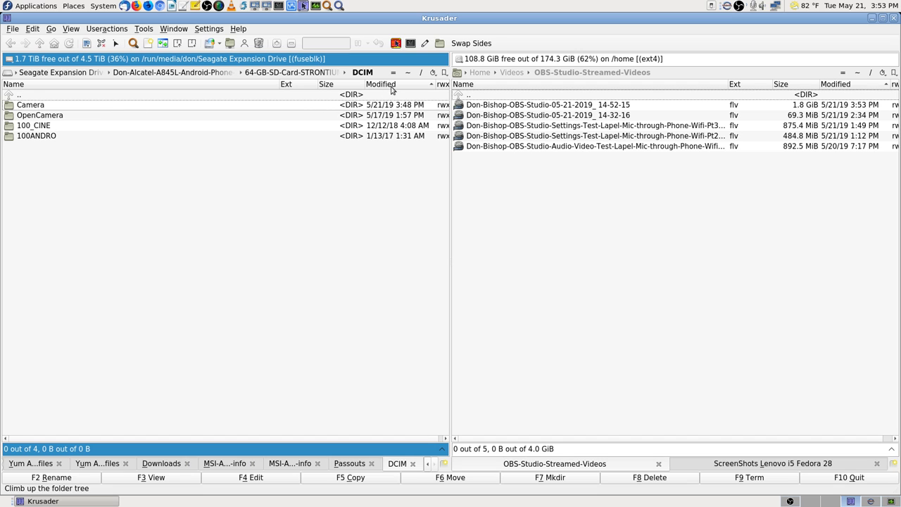
Show the home folder's Downloads folder in the left panel.
left_click(408, 74)
key("Down")
key("Down")
key("Down")
key("Down")
key("Return")
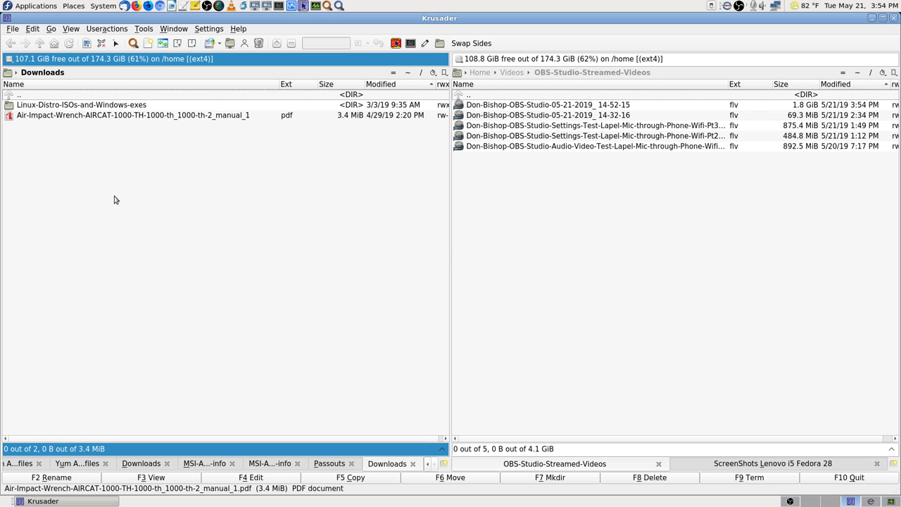
Navigate to Seagate Expansion Drive > Android-Phone-3 > 32-GB-SD-Card-Wintec > DCIM in the left panel.
left_click(10, 45)
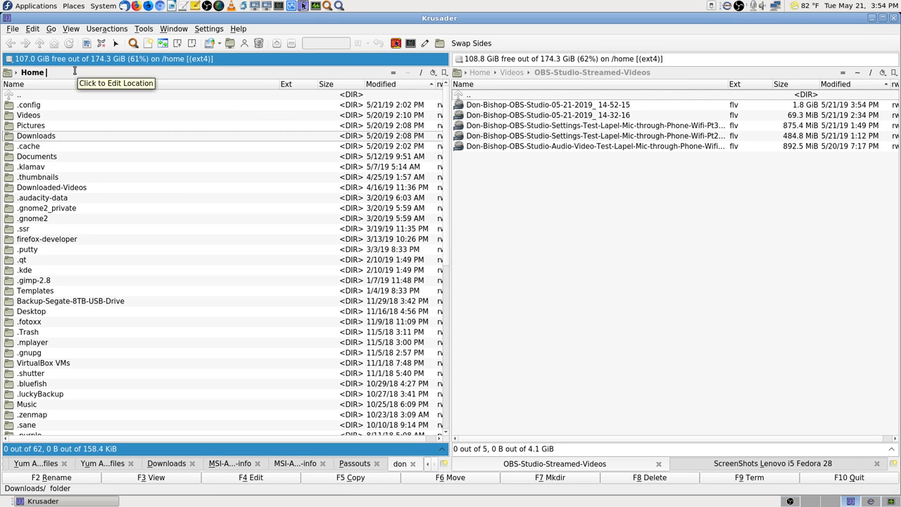
left_click(9, 60)
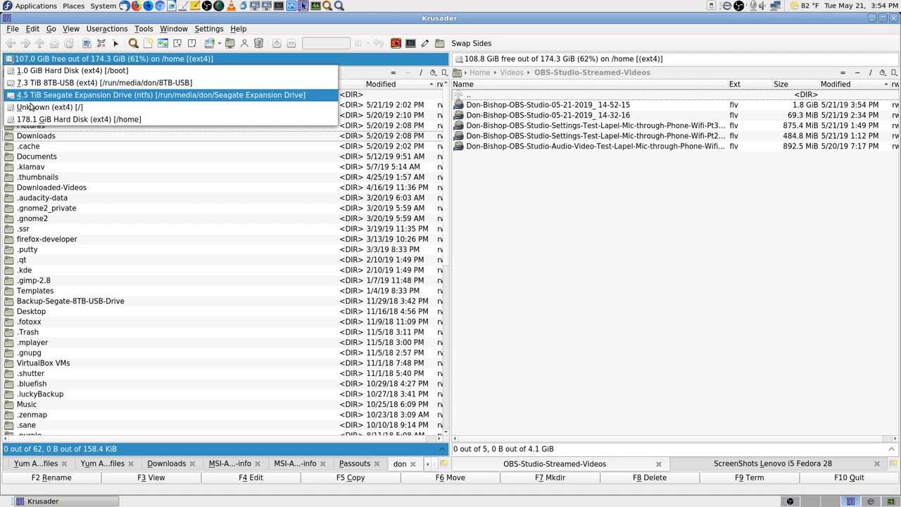
left_click(45, 93)
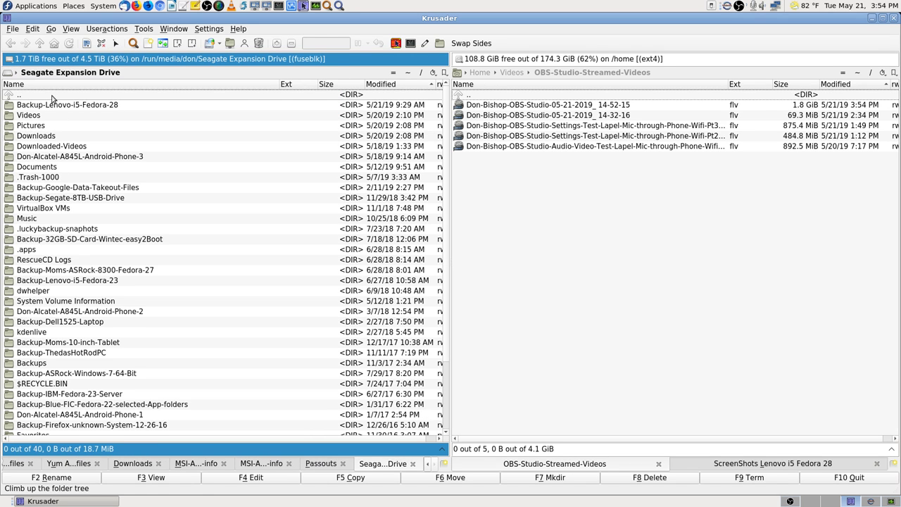
double_click(101, 156)
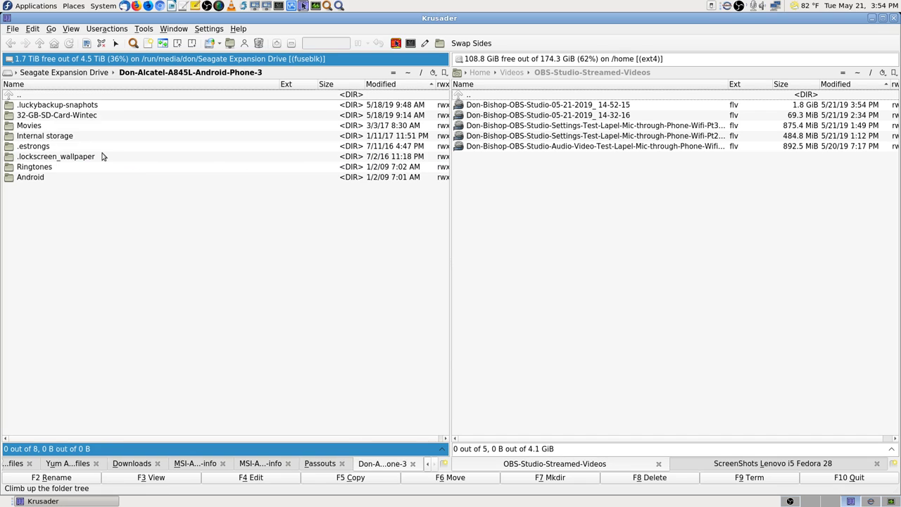
key("Down")
key("Down")
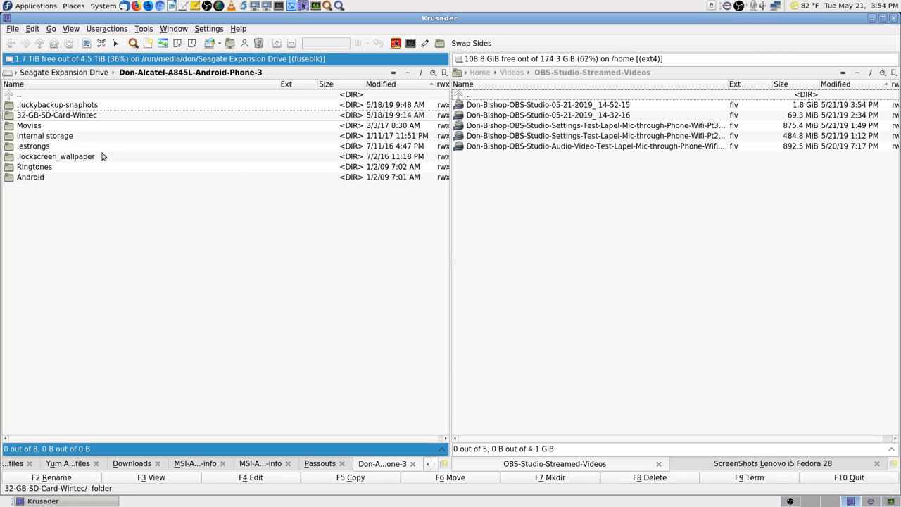
key("Return")
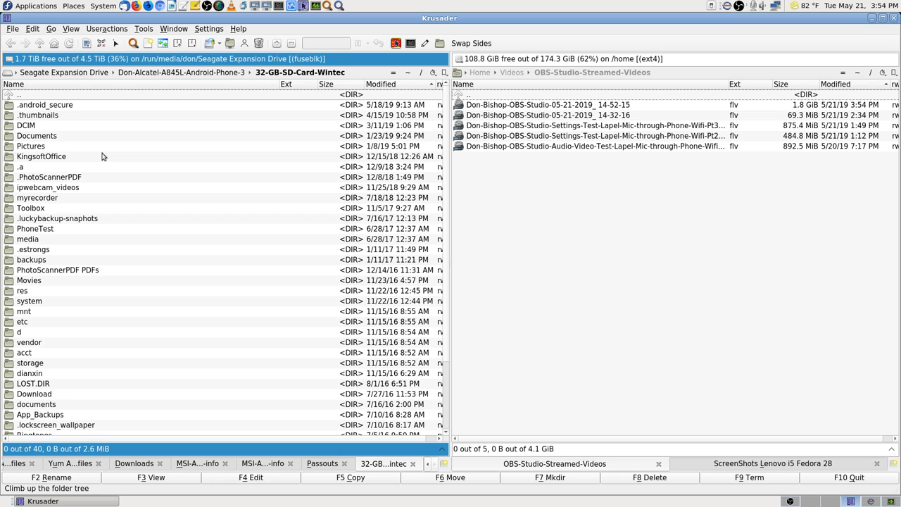
key("Down")
key("Down")
key("Down")
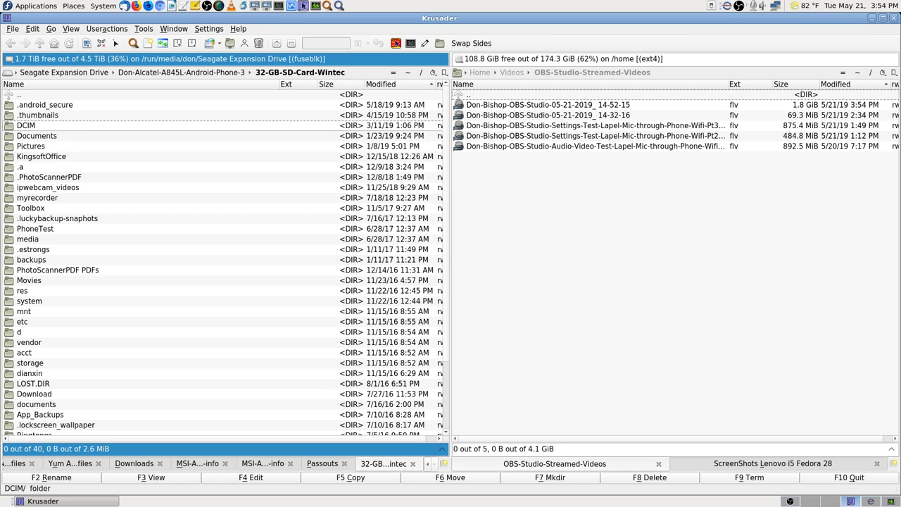
key("Return")
key("Return")
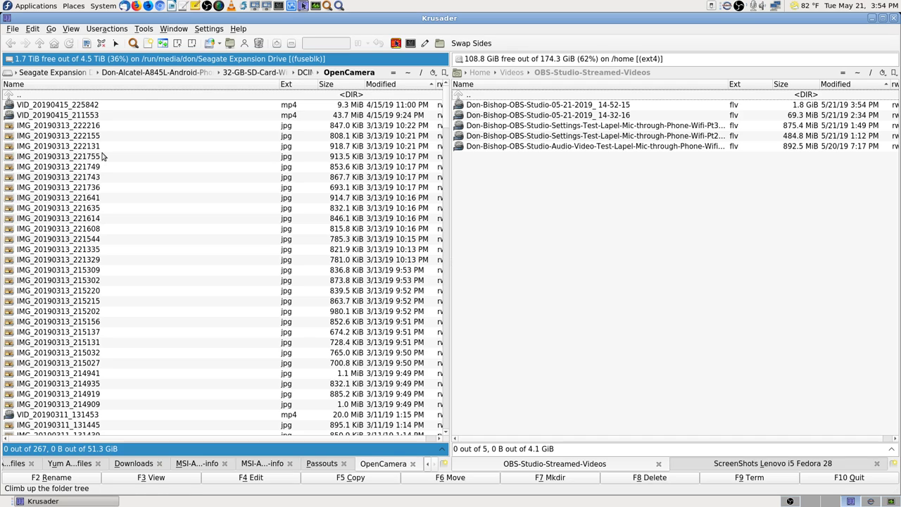
Browse the OpenCamera videos and photos, including VID_20190415_225842 and VID_20190311_131453.
key("Down")
key("Down")
key("Down")
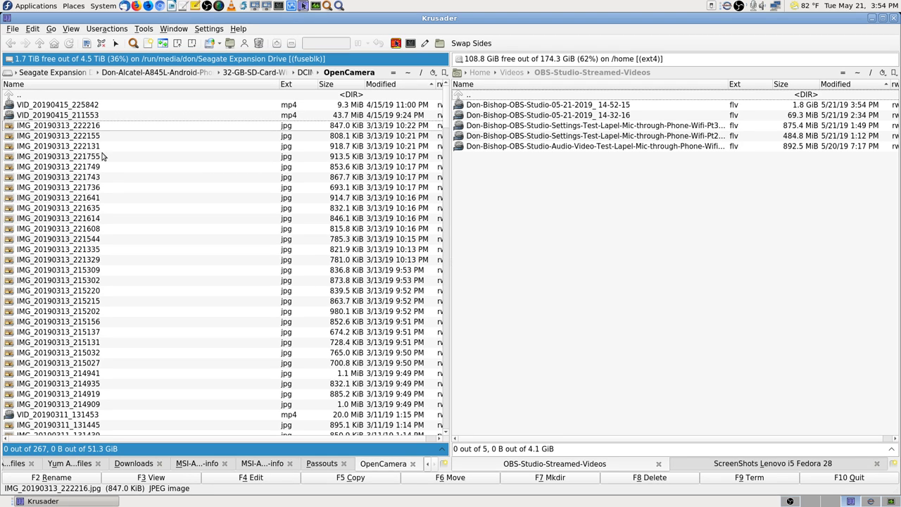
key("Down")
key("Down")
key("Down")
key("Down")
key("Down")
key("Down")
key("Down")
key("Down")
key("Down")
key("Down")
key("Down")
key("Down")
key("Down")
key("Down")
key("Down")
key("Down")
key("Down")
key("Down")
key("Down")
key("Down")
key("Down")
key("Down")
key("Down")
key("Down")
key("Down")
key("Down")
key("Up")
key("Up")
key("Up")
key("Up")
key("Up")
key("Up")
key("Up")
key("Up")
key("Up")
key("Up")
key("Up")
key("Up")
key("Up")
key("Up")
key("Up")
key("Up")
key("Up")
key("Up")
key("Up")
key("Up")
key("Down")
key("Down")
key("Down")
key("Down")
key("Down")
key("Down")
key("Down")
key("Down")
key("Down")
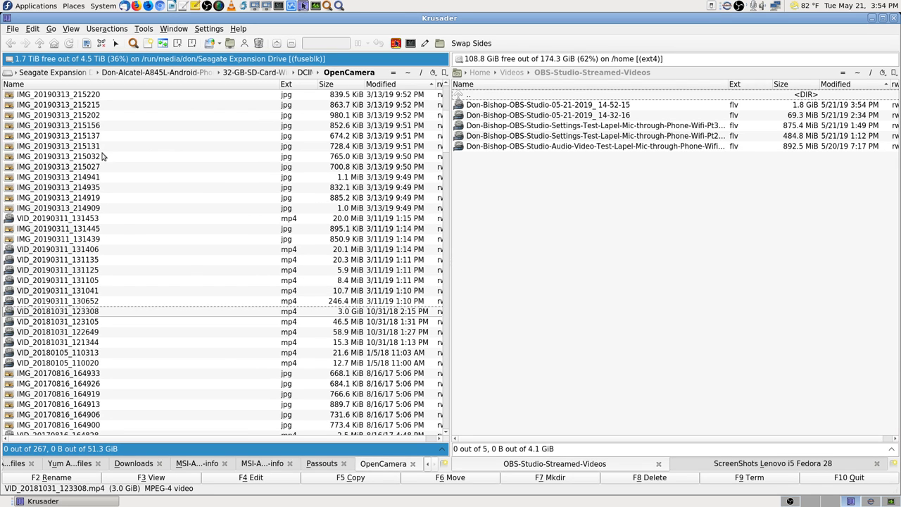
key("Up")
key("Up")
key("Up")
key("Up")
key("Up")
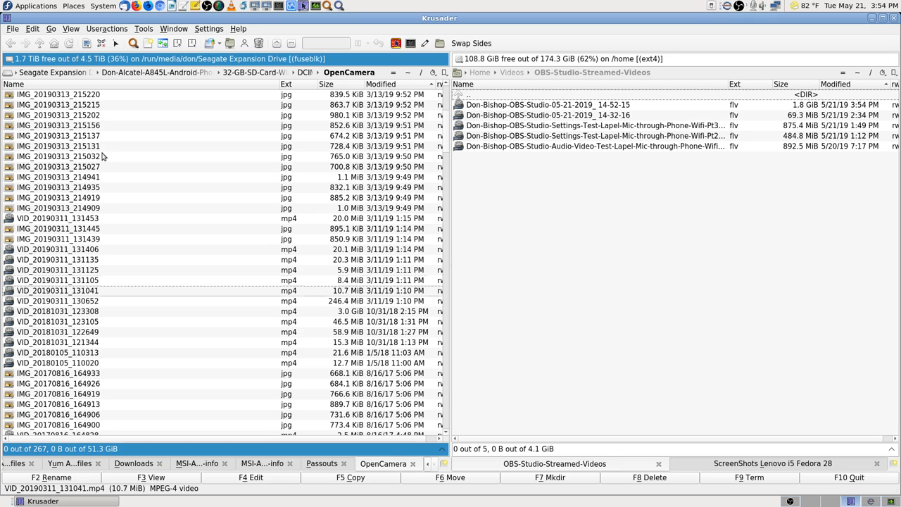
key("Up")
key("Up")
key("Up")
key("Up")
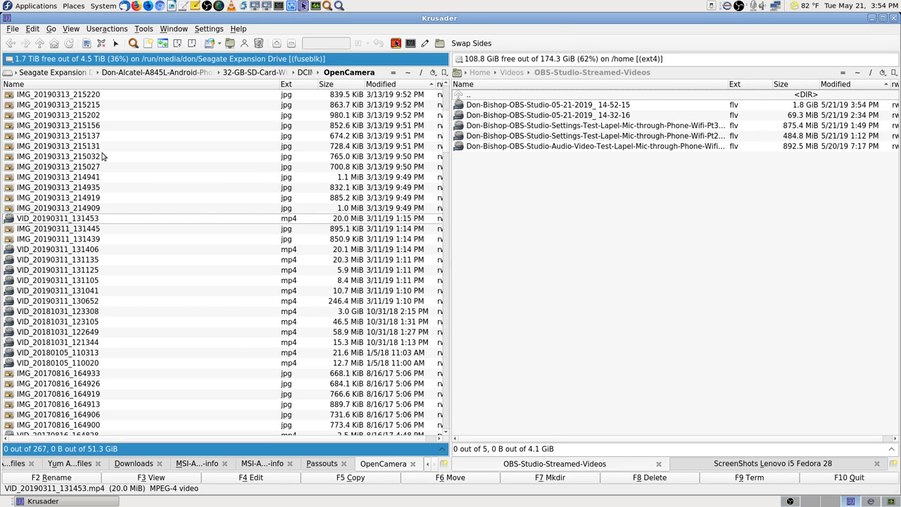
key("Down")
key("Down")
key("Down")
key("Up")
key("Up")
key("Up")
key("Up")
key("Up")
key("Up")
key("Up")
key("Up")
key("Up")
key("Up")
key("Up")
key("Up")
key("Up")
key("Up")
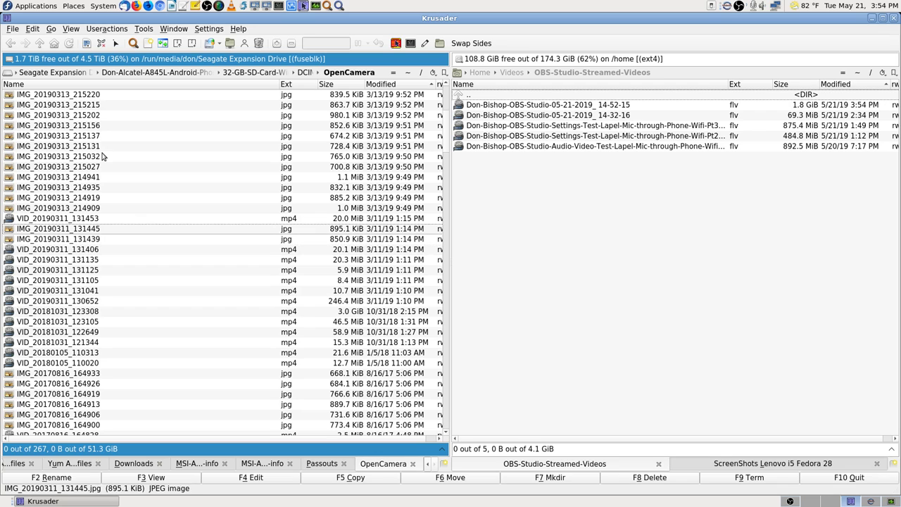
key("Up")
key("Up")
key("Up")
key("Up")
key("Up")
key("Up")
key("Up")
key("Up")
key("Up")
key("Up")
key("Up")
key("Up")
key("Up")
key("Up")
key("Up")
key("Up")
key("Up")
key("Up")
key("Up")
key("Up")
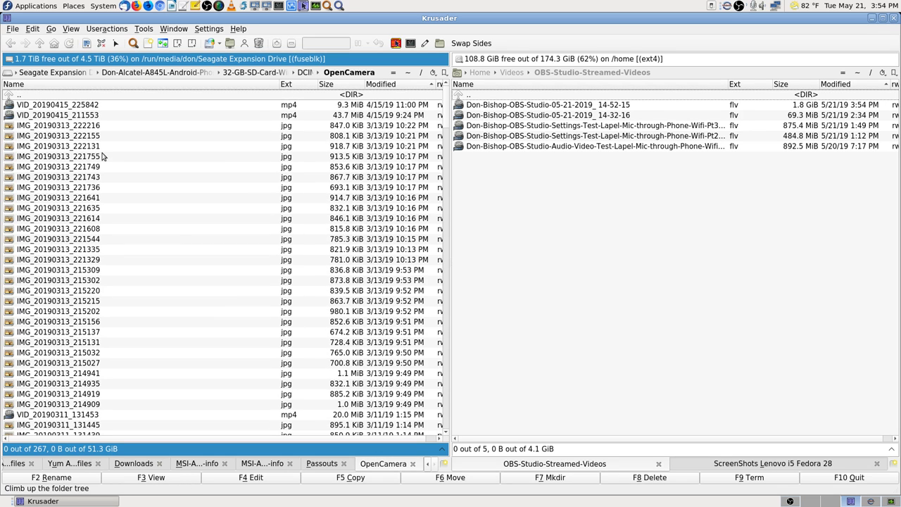
key("Down")
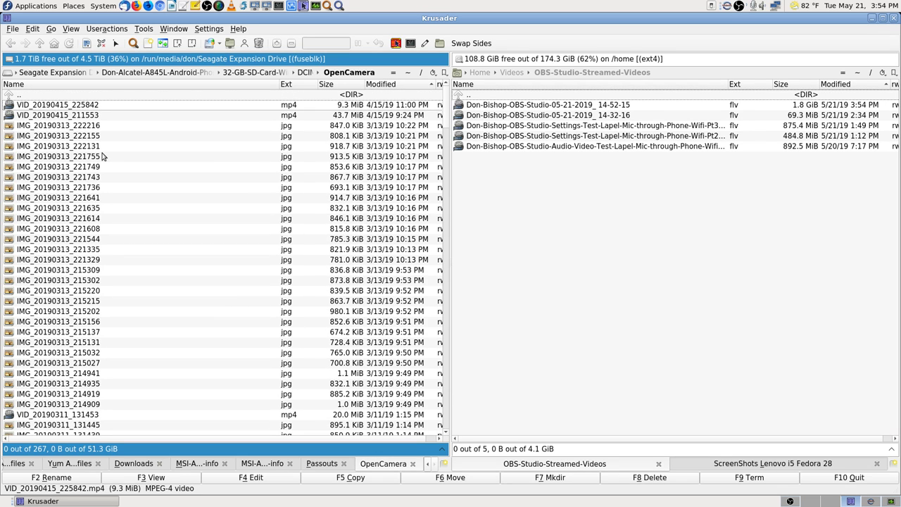
key("Down")
key("Up")
key("Down")
key("Down")
key("Down")
key("Down")
key("Down")
key("Down")
key("Down")
key("Down")
key("Down")
key("Down")
key("Down")
key("Down")
key("Down")
key("Down")
key("Down")
key("Down")
key("Down")
key("Down")
key("Down")
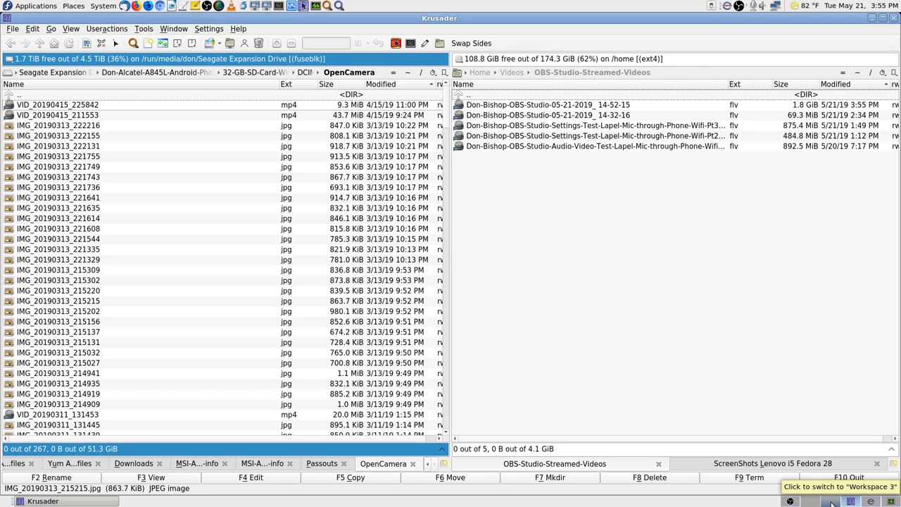
In OBS, swap Audio Cam 3 for Mic/Aux with the F2 hotkey, then return to luckyBackup.
left_click(831, 503)
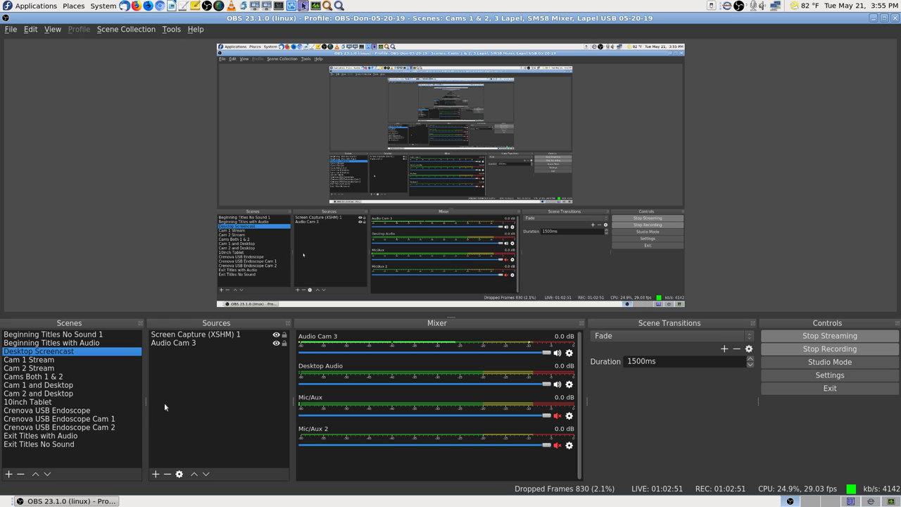
key("F2")
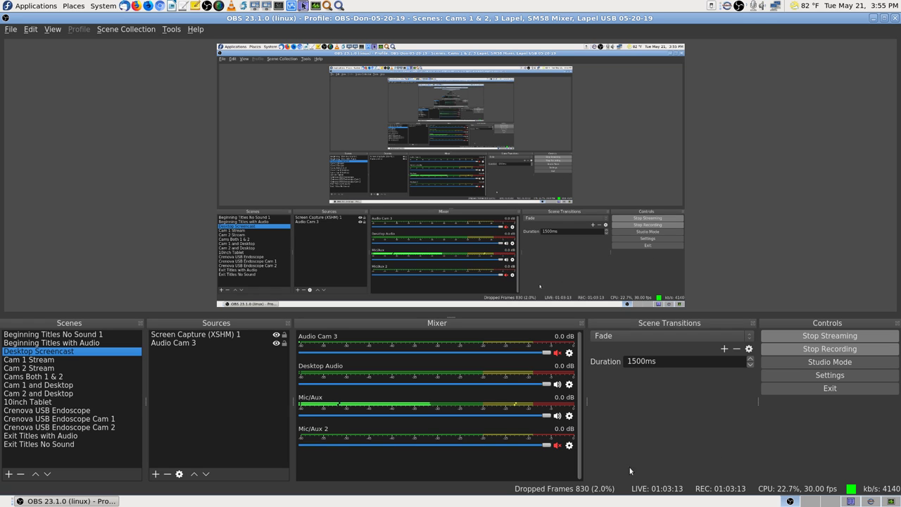
left_click(872, 502)
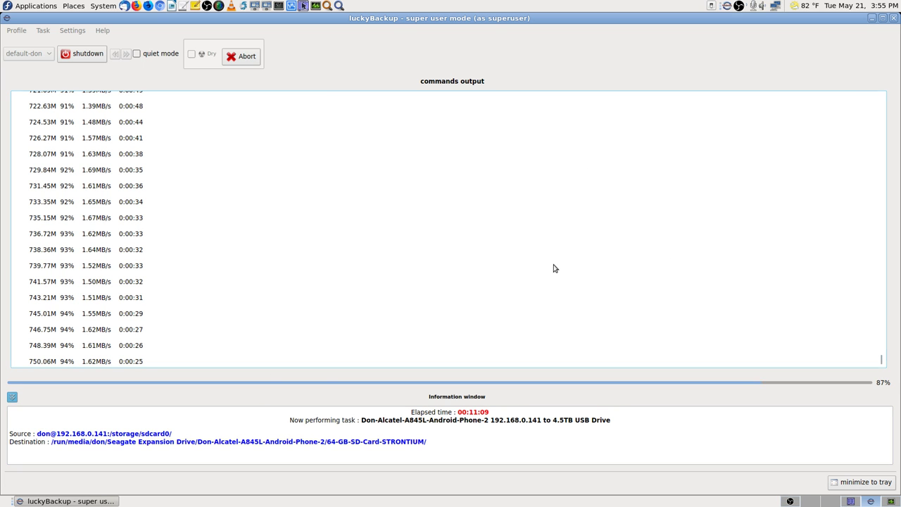
Check luckyBackup's progress, then return to Krusader's OpenCamera listing.
left_click(851, 502)
left_click(874, 501)
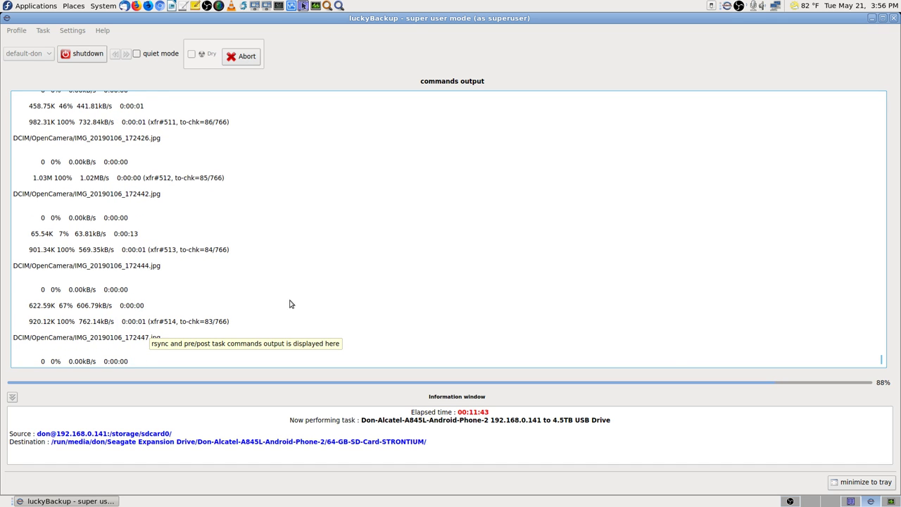
left_click(851, 501)
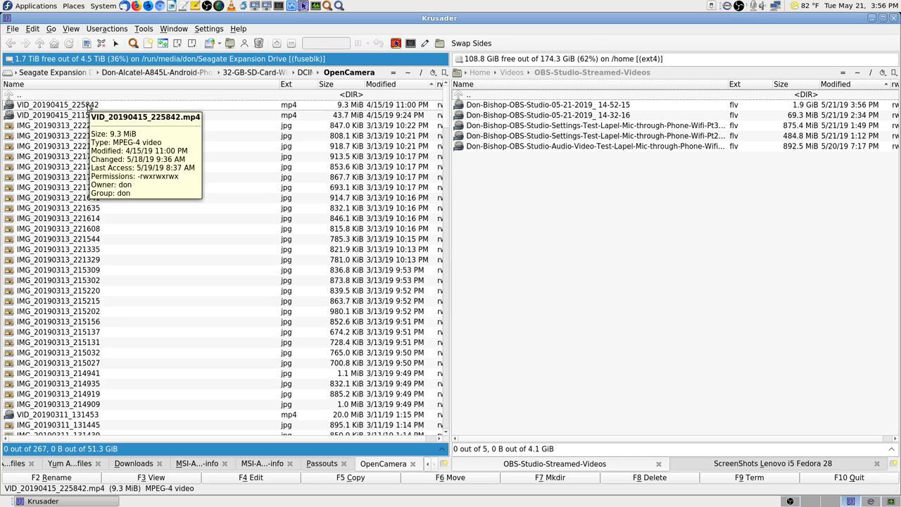
Play VID_20190415_225842.mp4 in VLC, pause it, leave full screen and close the player.
double_click(88, 106)
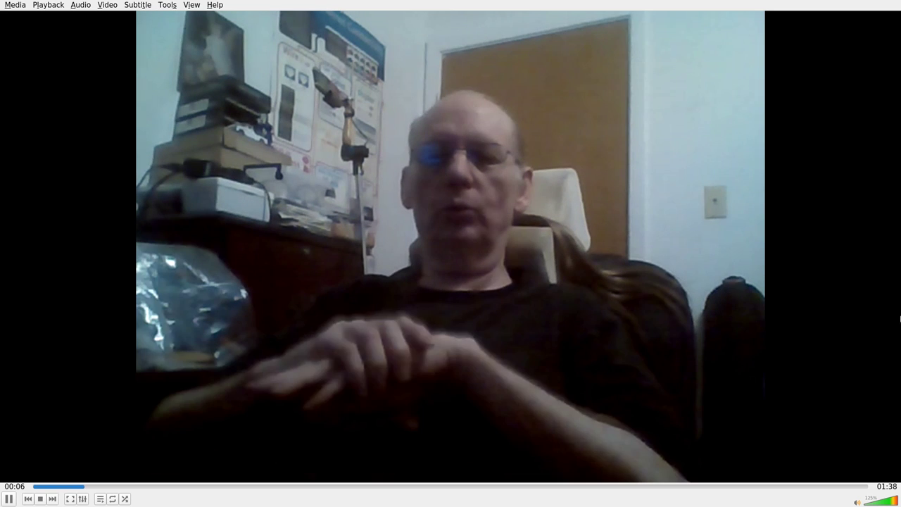
key("space")
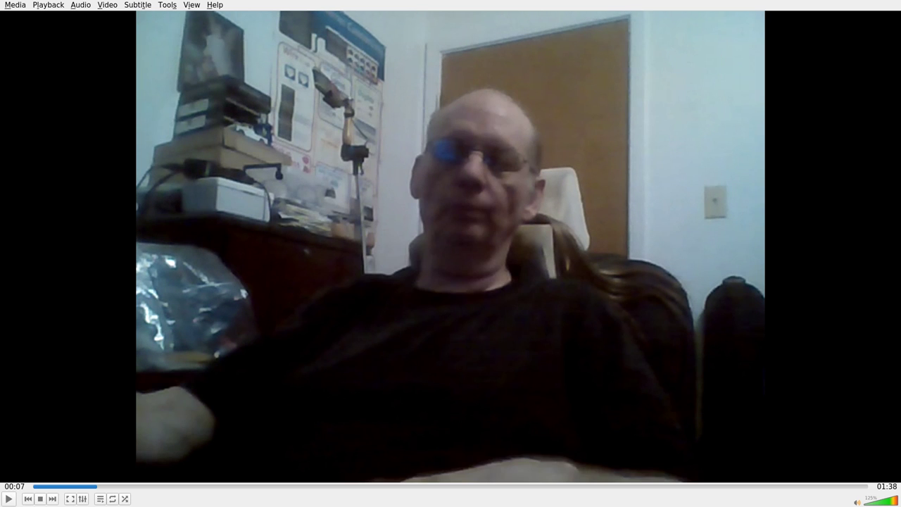
key("f")
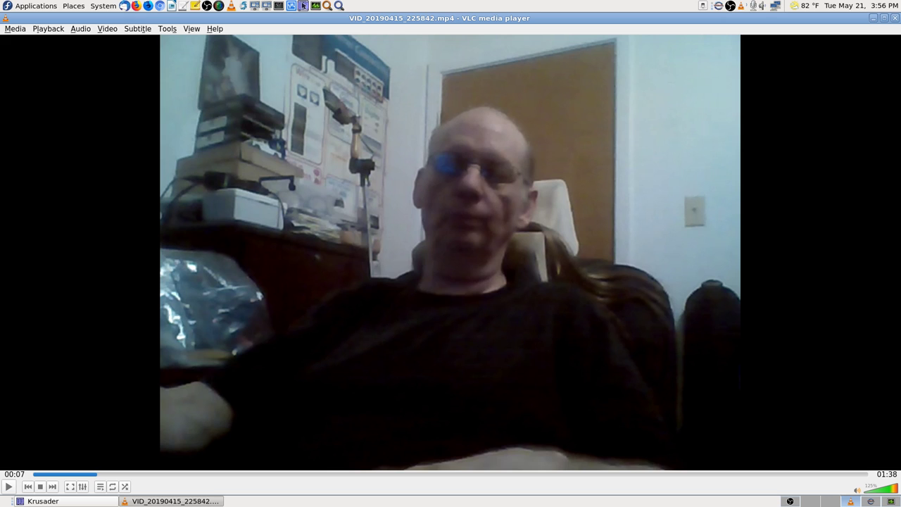
left_click(896, 19)
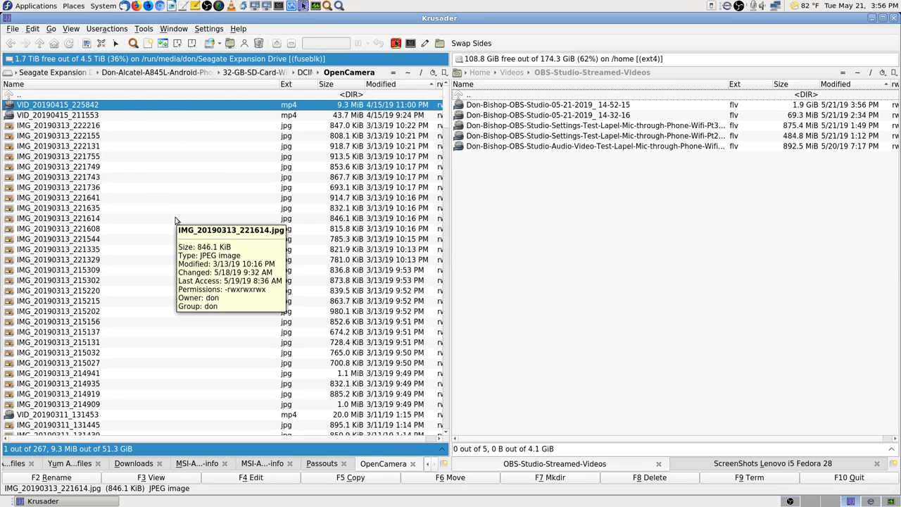
double_click(91, 116)
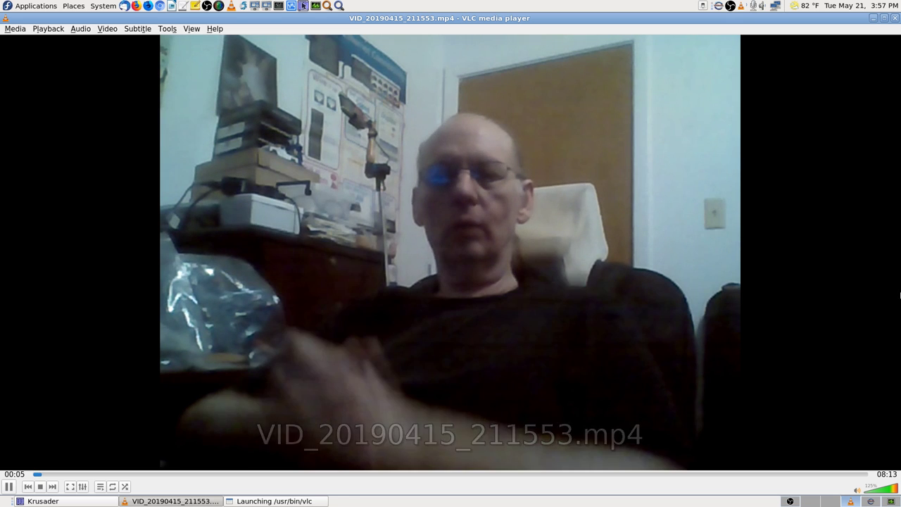
key("space")
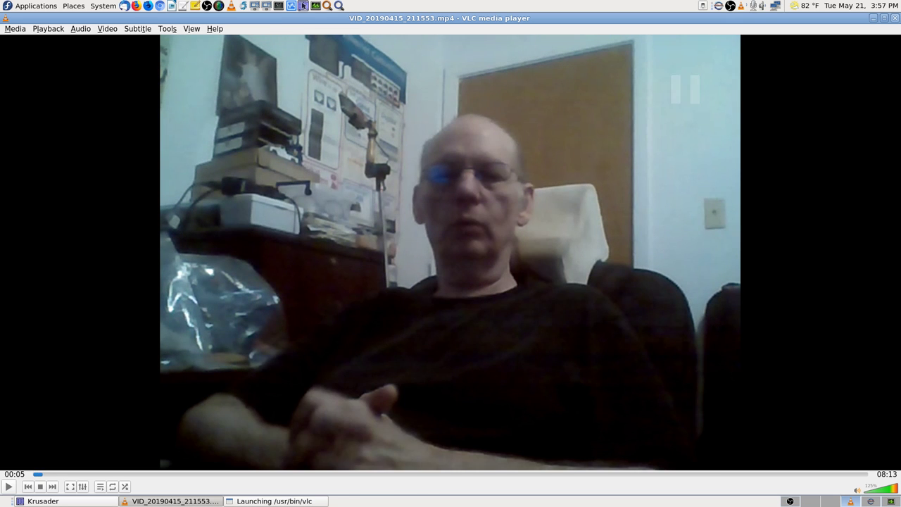
left_click(895, 17)
left_click(141, 98)
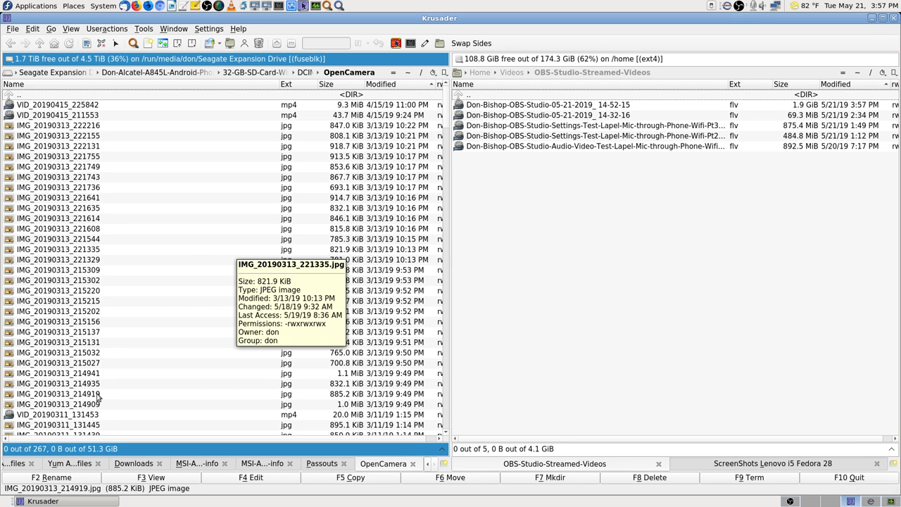
left_click(93, 415)
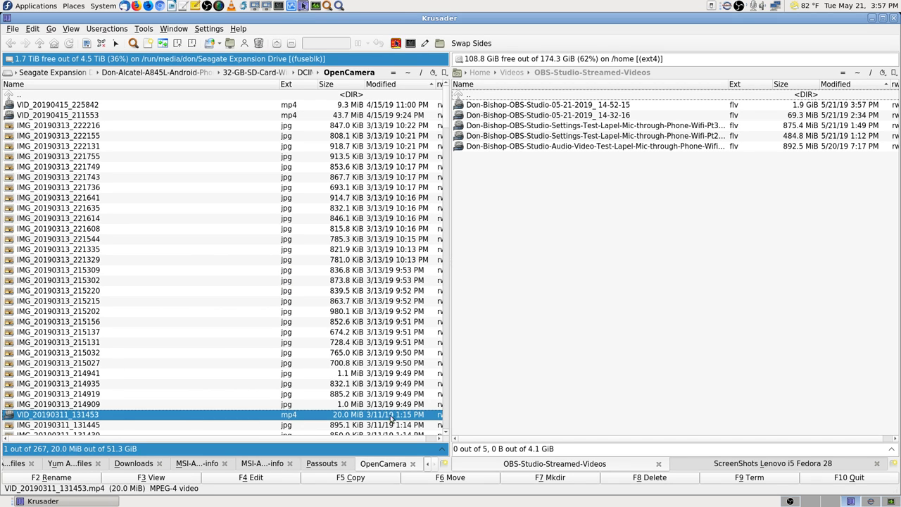
double_click(212, 416)
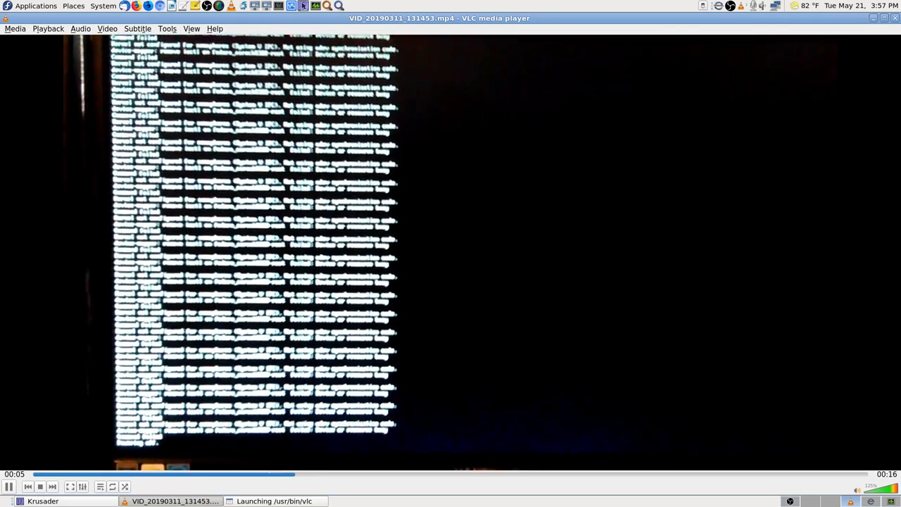
left_click(40, 486)
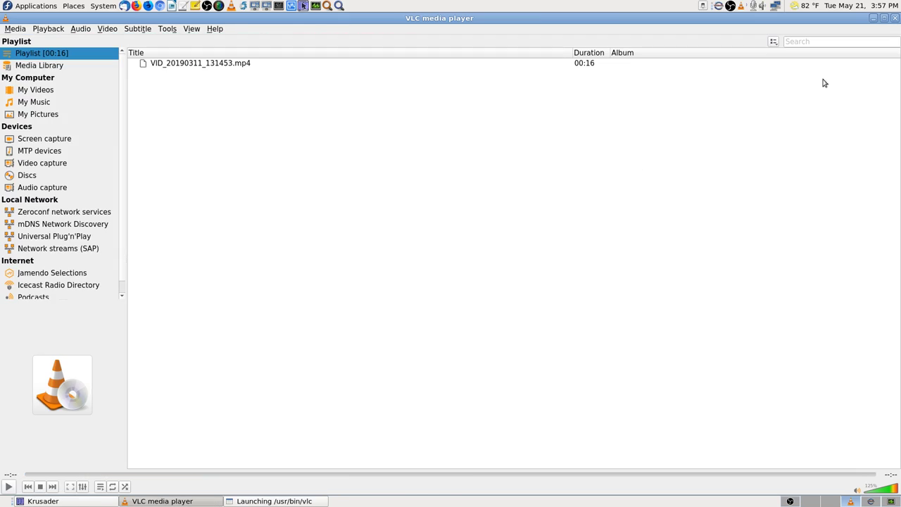
left_click(895, 18)
scroll(298, 334, "down", 7)
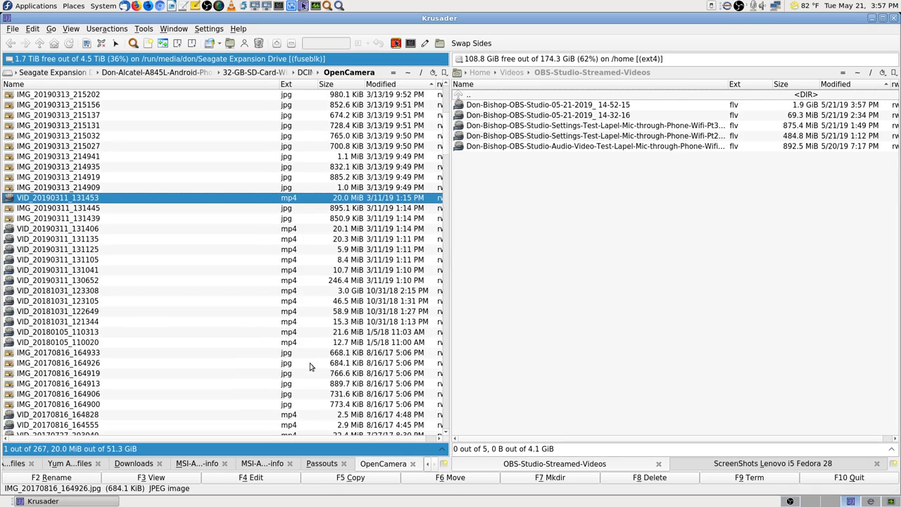
double_click(94, 231)
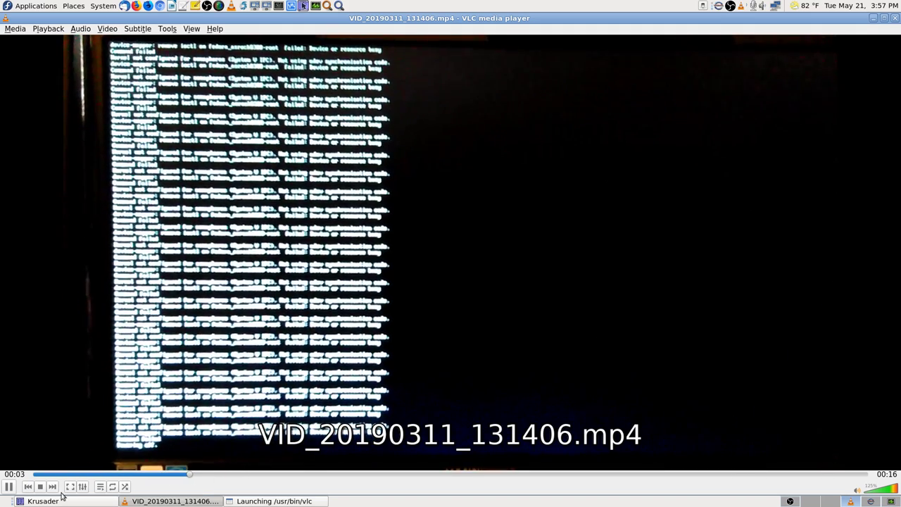
left_click(40, 486)
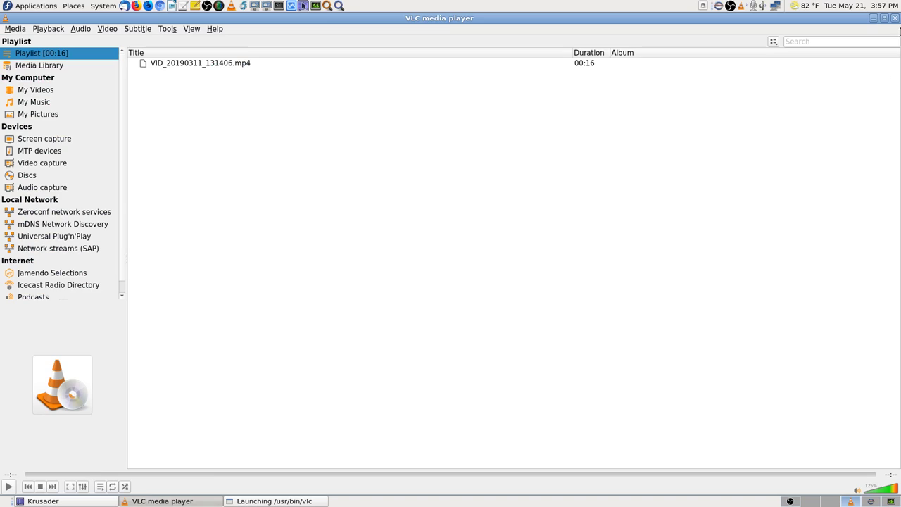
left_click(895, 18)
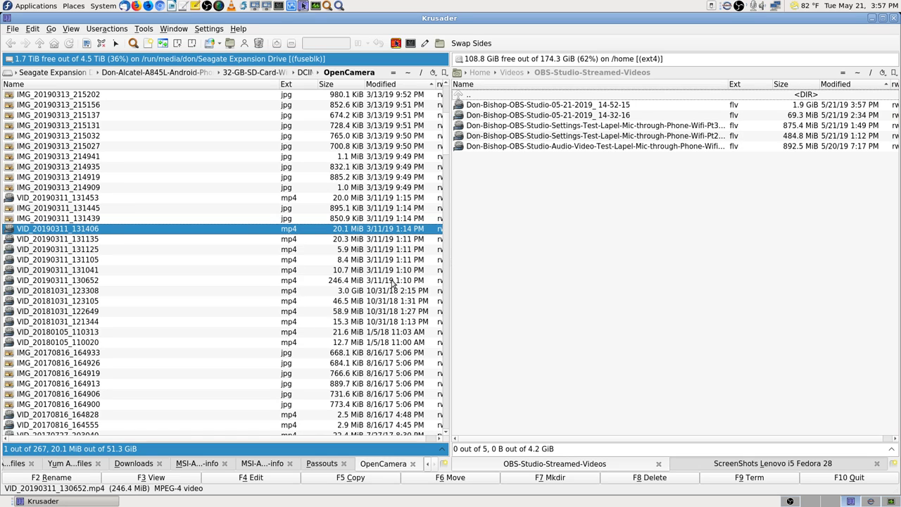
left_click(113, 280)
double_click(113, 281)
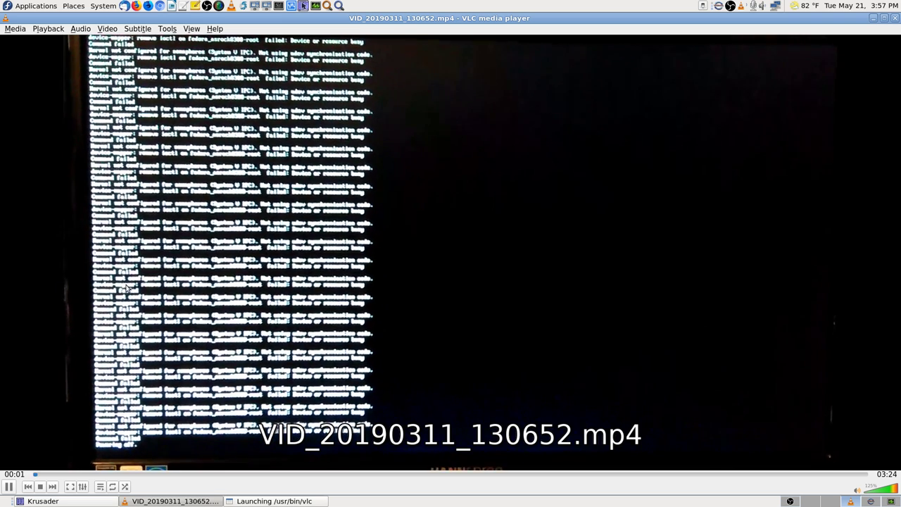
left_click(40, 487)
key("ctrl+q")
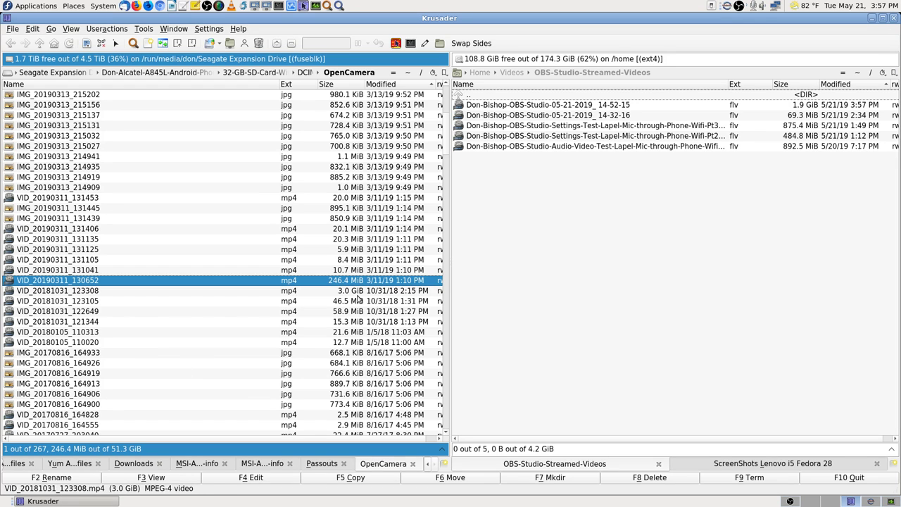
left_click(357, 292)
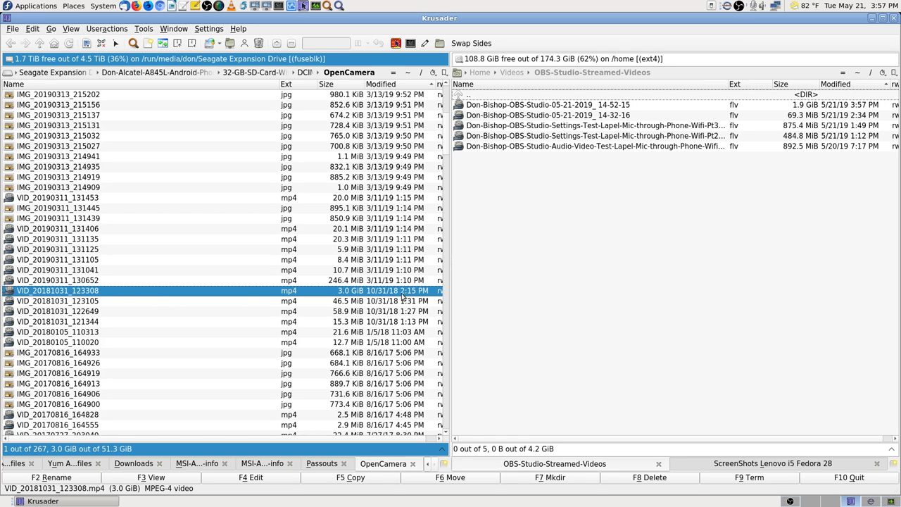
double_click(400, 295)
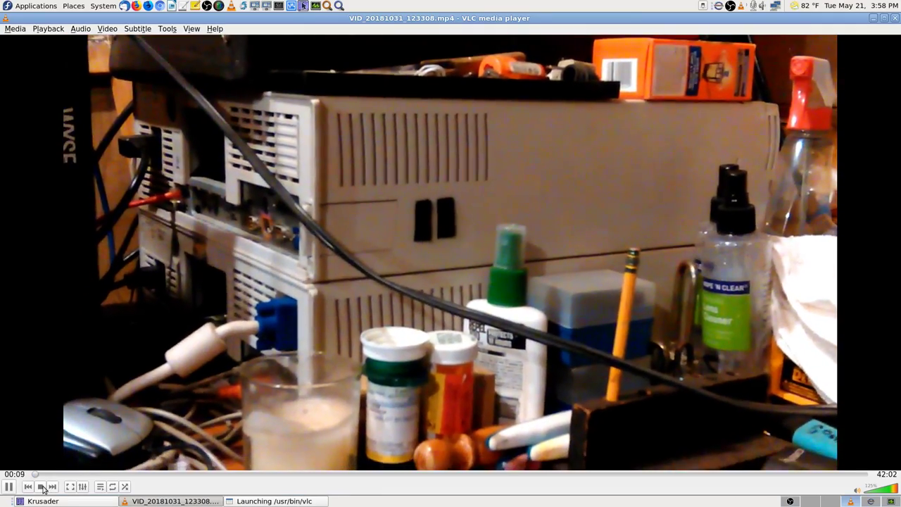
left_click(49, 487)
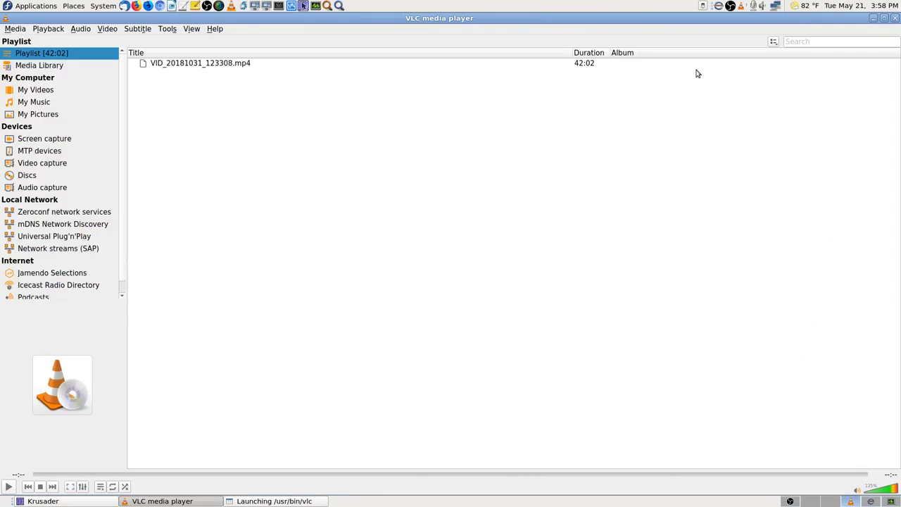
left_click(895, 18)
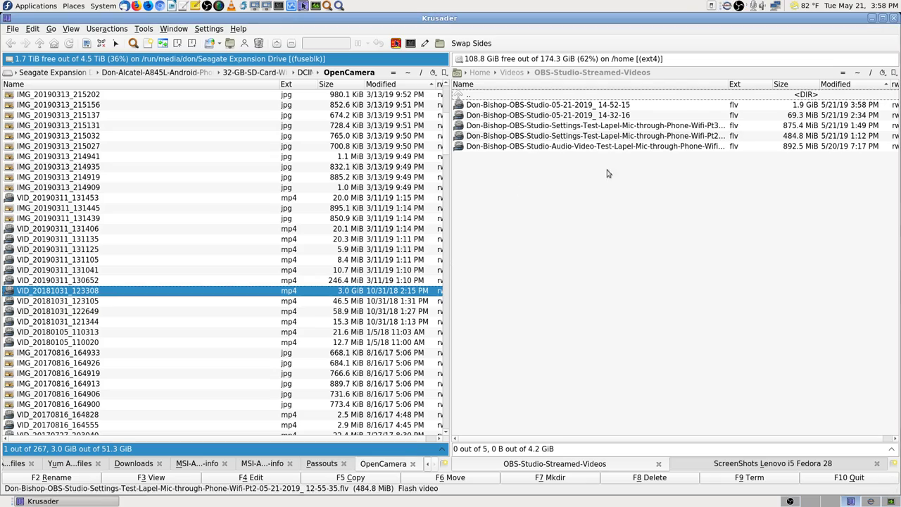
Clear the OpenCamera file selection and move up to the parent DCIM folder.
scroll(271, 315, "up", 5)
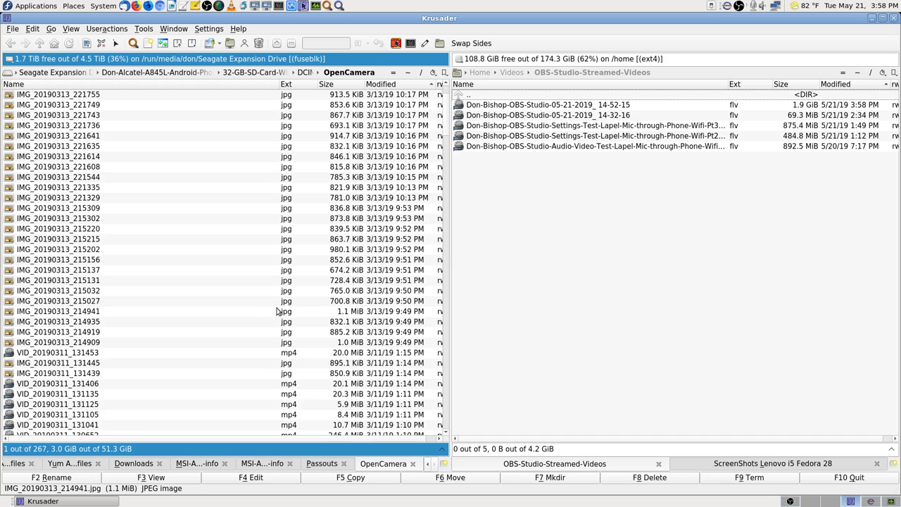
scroll(279, 311, "down", 6)
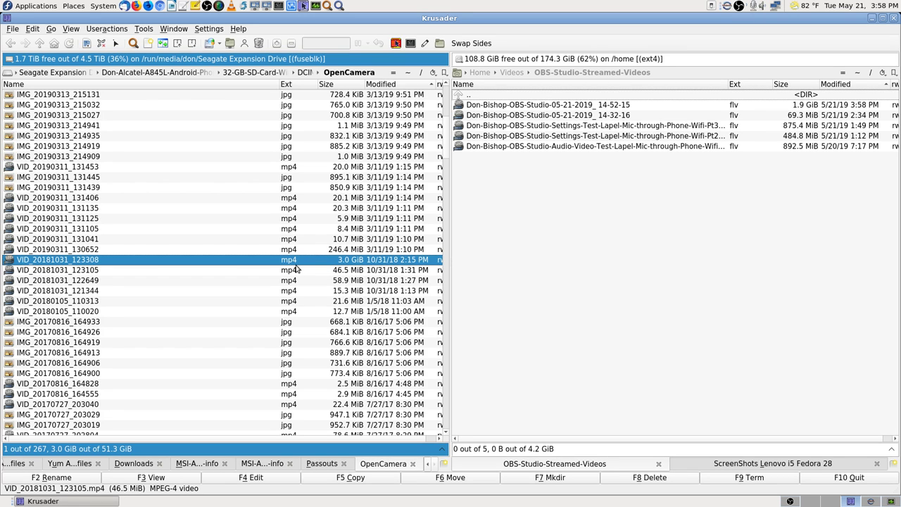
scroll(309, 274, "up", 8)
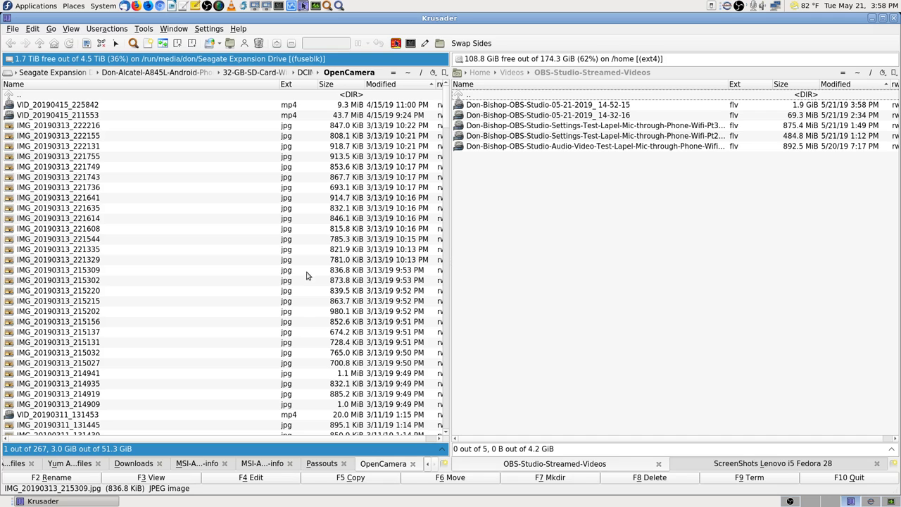
scroll(222, 200, "down", 3)
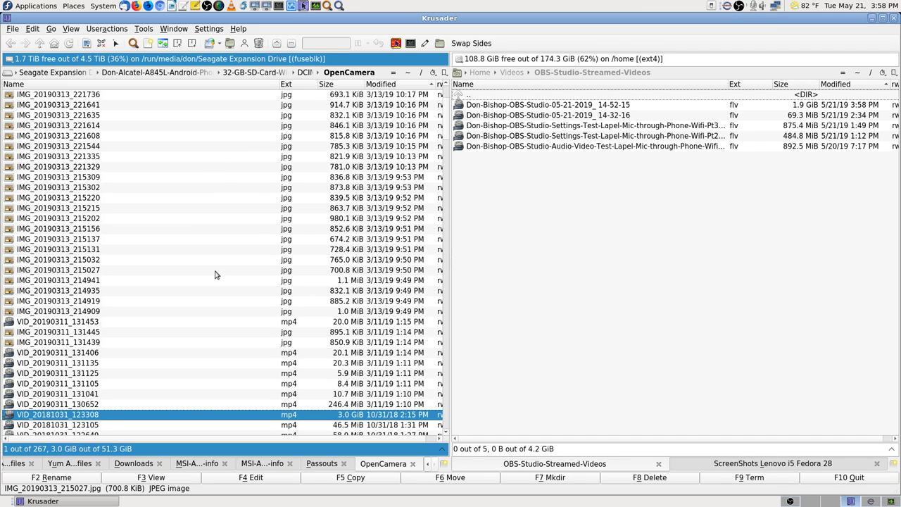
scroll(213, 276, "up", 3)
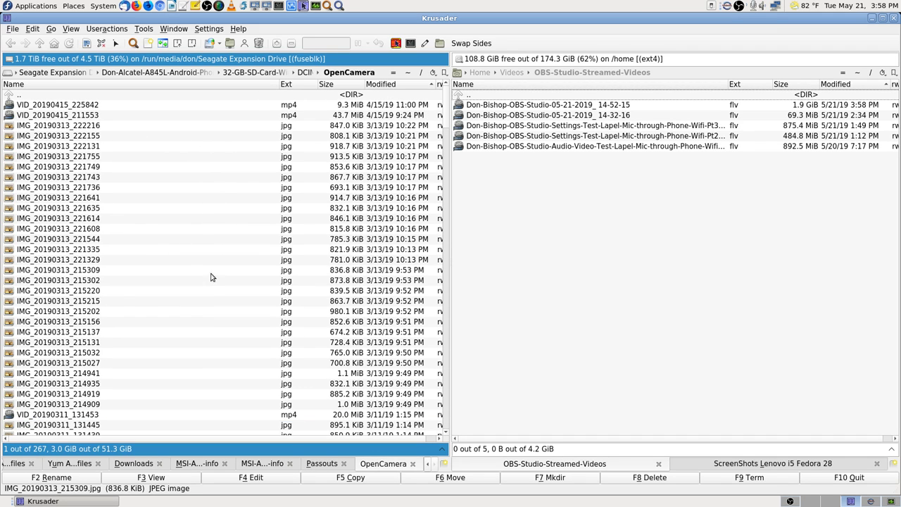
left_click(95, 99)
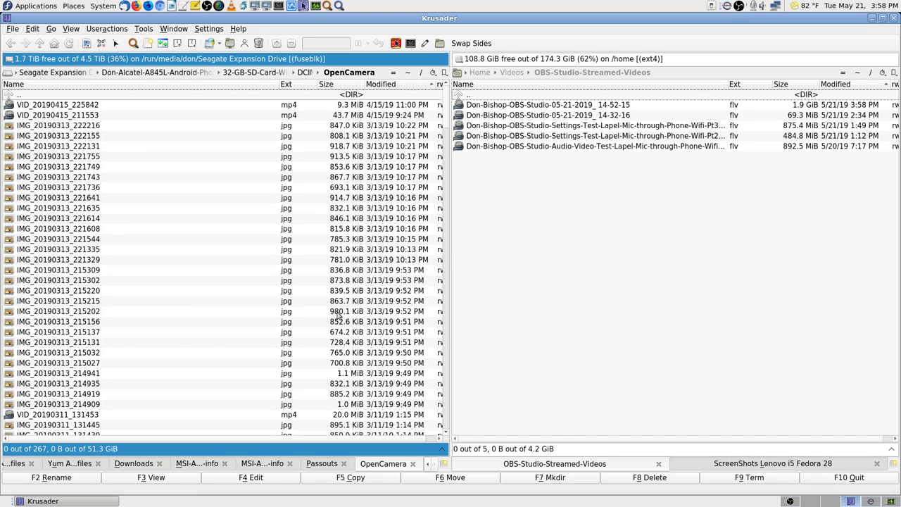
key("BackSpace")
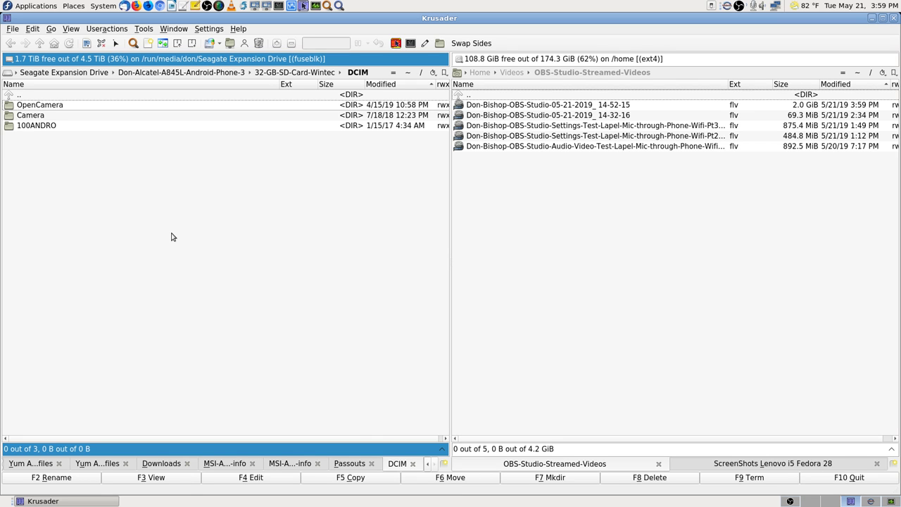
Go up to the Seagate drive and open Don-Alcatel-A845L-Android-Phone-2, highlighting 64-GB-SD-Card-STRONTIUM.
key("BackSpace")
key("BackSpace")
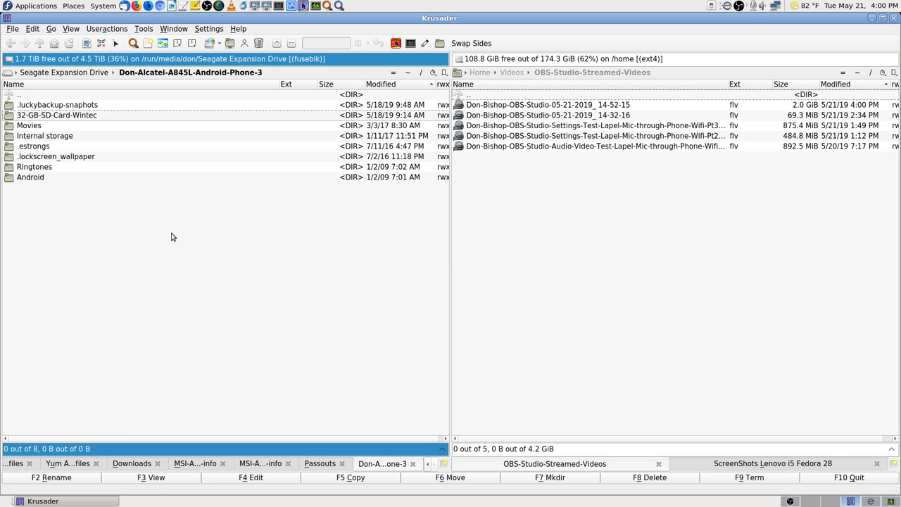
key("BackSpace")
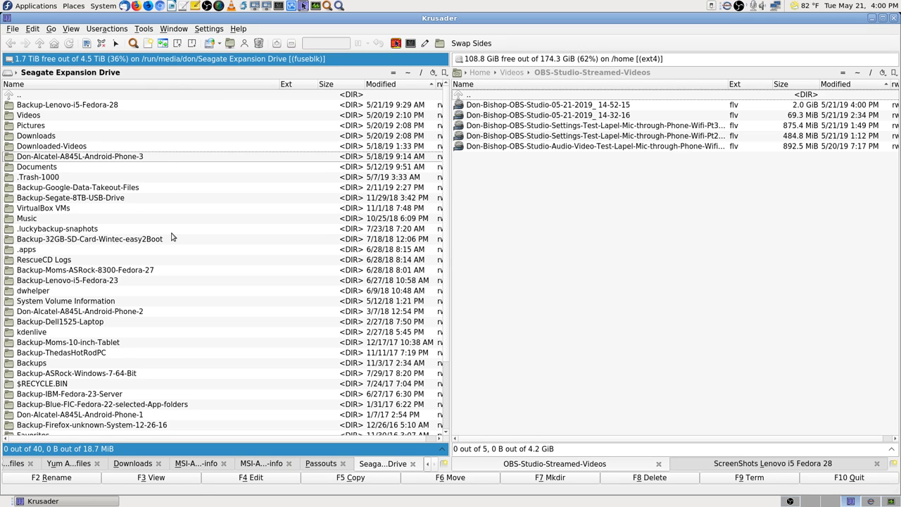
type("don")
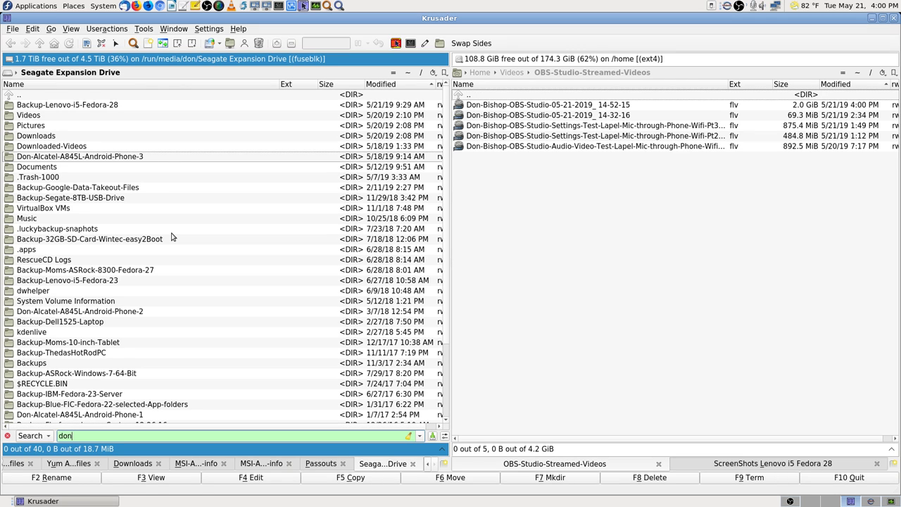
key("Down")
key("Return")
key("Down")
key("Down")
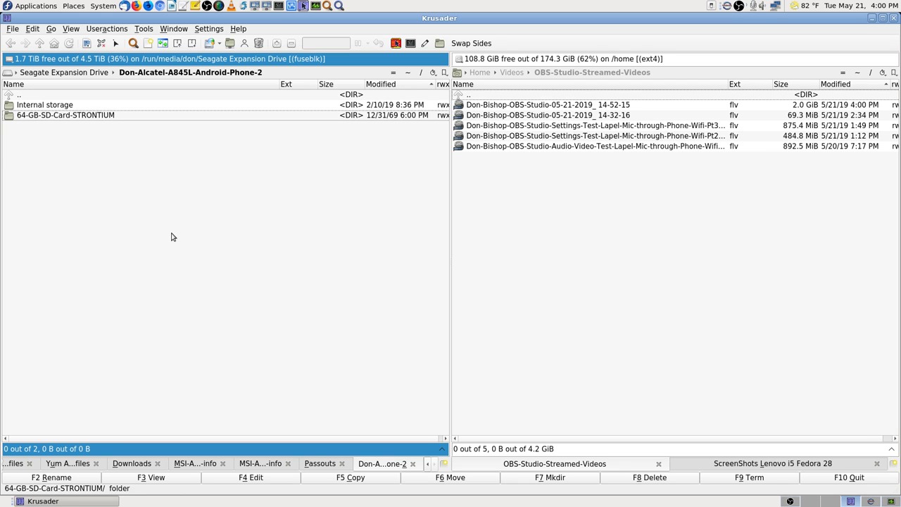
Open 64-GB-SD-Card-STRONTIUM > DCIM > OpenCamera, using the 'dc' quick search for DCIM.
key("Return")
type("dc")
key("Return")
key("Down")
key("Return")
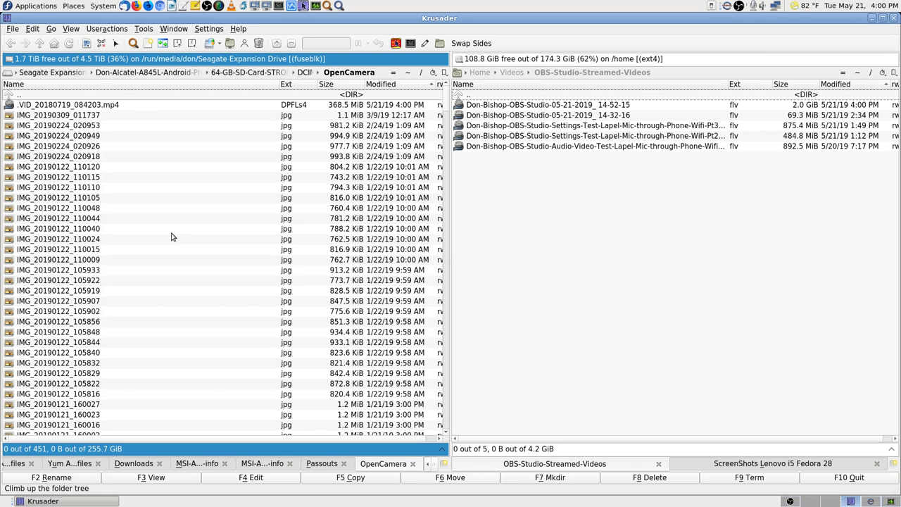
key("Return")
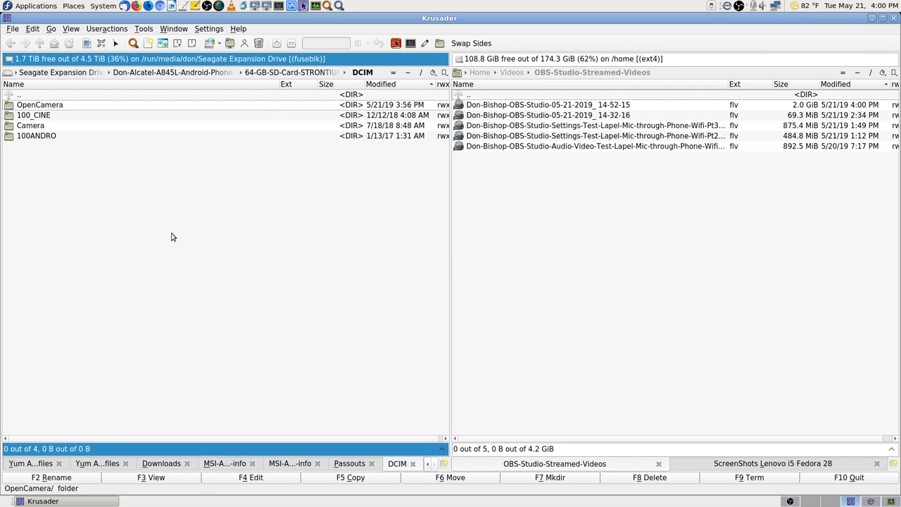
key("Return")
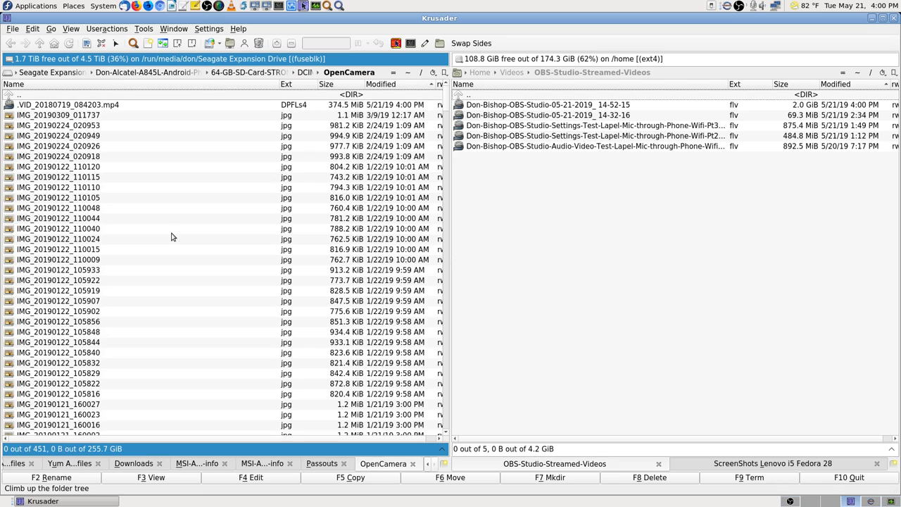
Page through the 452 OpenCamera files from the 2016 videos up to the newest, then reopen the folder.
key("Down")
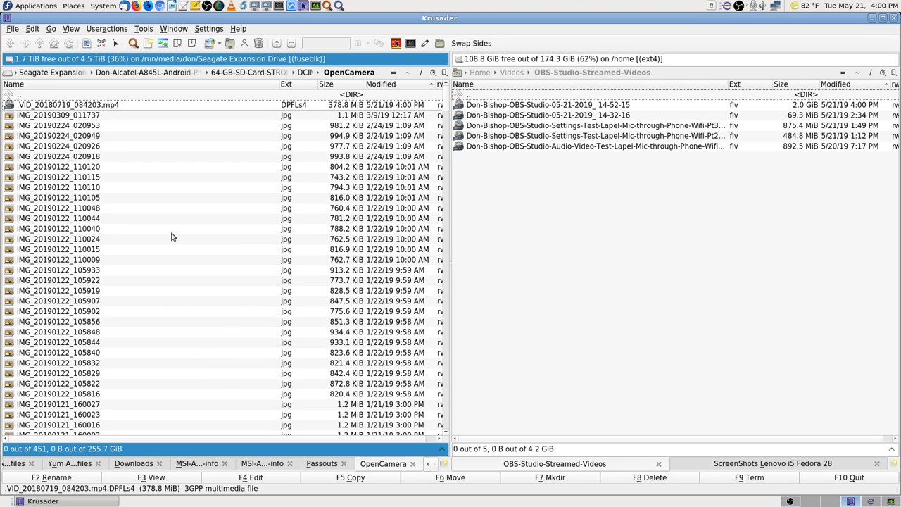
key("Page_Down")
key("Page_Down")
key("Page_Down")
key("Page_Down")
key("Page_Down")
key("Page_Down")
key("Page_Down")
key("Page_Down")
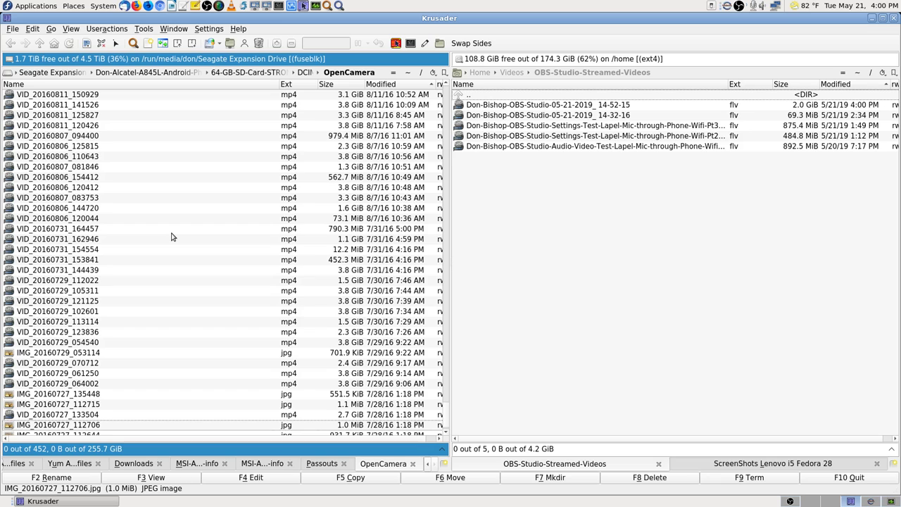
key("Down")
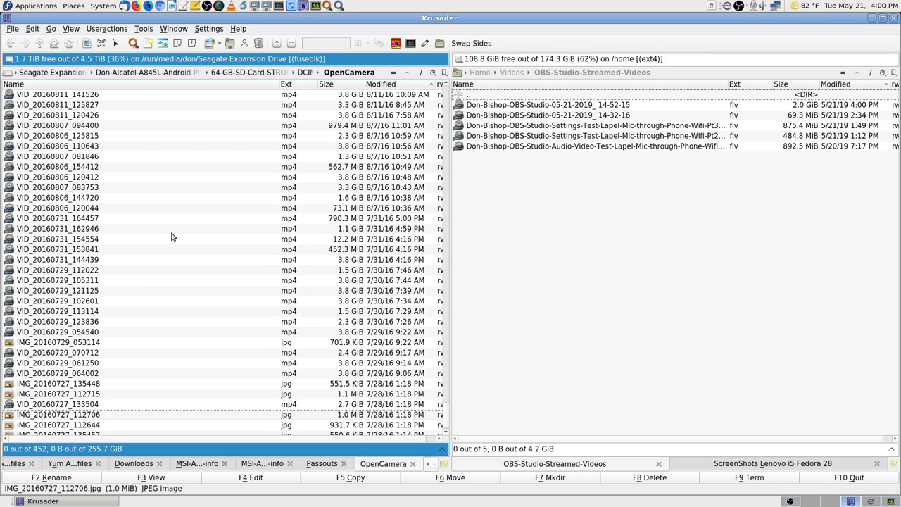
key("Down")
key("Up")
key("Up")
key("Up")
key("Up")
key("Up")
key("Up")
key("Up")
key("Up")
key("Up")
key("Up")
key("Up")
key("Up")
key("Up")
key("Up")
key("Up")
key("Up")
key("Up")
key("Up")
key("Up")
key("Up")
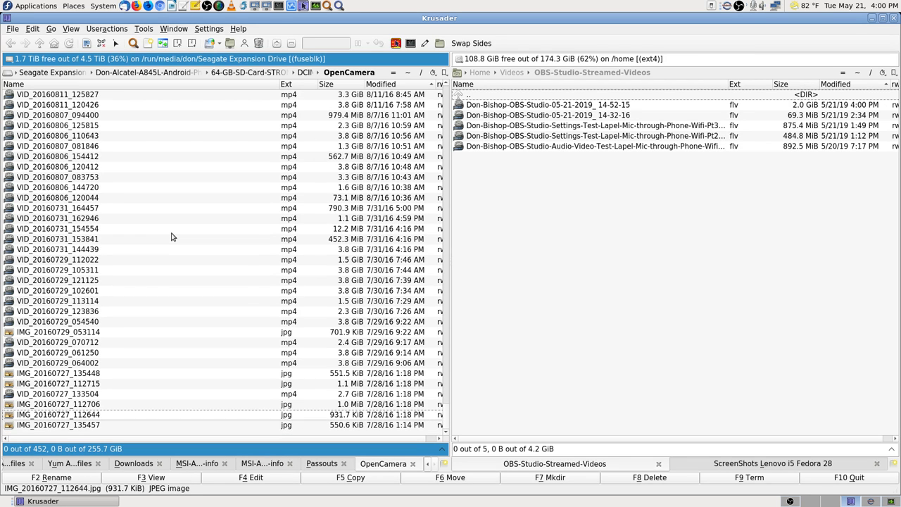
key("Up")
key("Up")
key("Up")
key("Up")
key("Up")
key("Up")
key("Up")
key("Up")
key("Up")
key("Up")
key("Up")
key("Up")
key("Up")
key("Up")
key("Up")
key("Up")
key("Up")
key("Up")
key("Up")
key("Up")
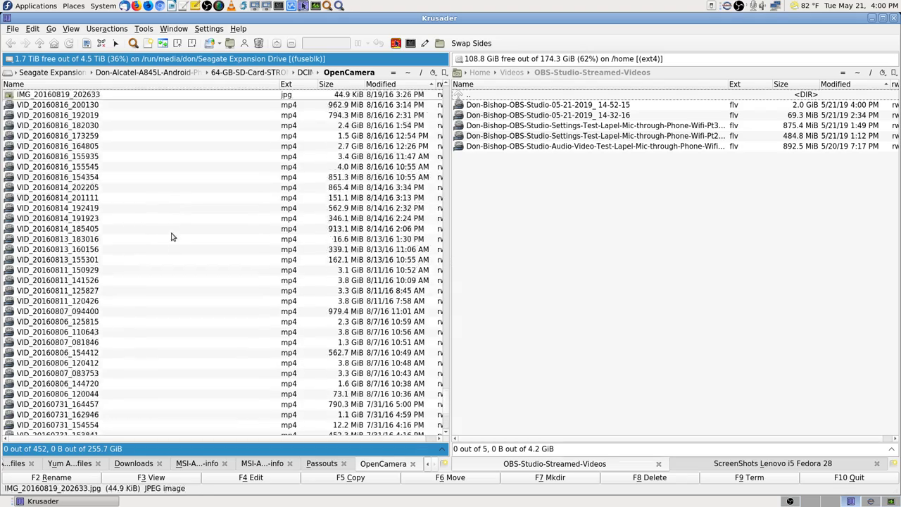
key("Up")
key("Up")
key("Up")
key("Up")
key("Up")
key("Up")
key("Up")
key("Up")
key("Up")
key("Up")
key("Up")
key("Up")
key("Up")
key("Up")
key("Up")
key("Up")
key("Up")
key("Up")
key("Up")
key("Up")
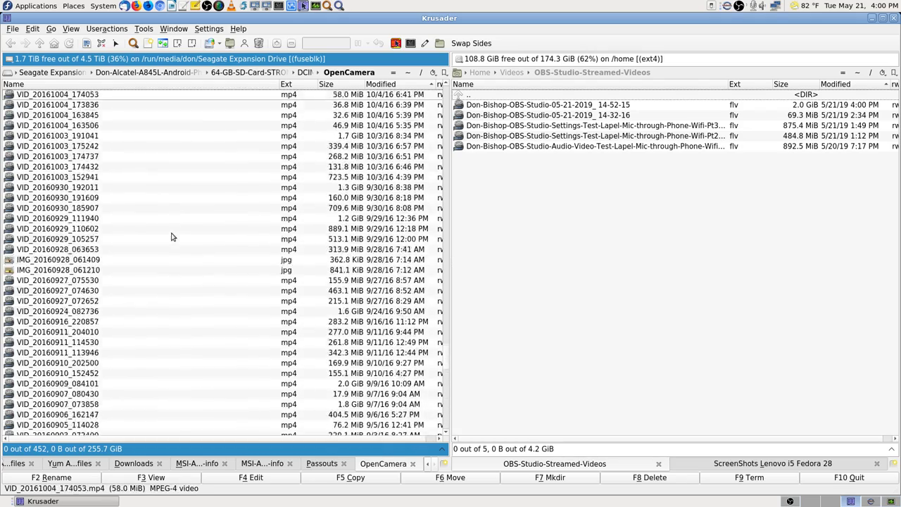
key("Up")
key("Up")
key("Up")
key("Up")
key("Up")
key("Up")
key("Up")
key("Up")
key("Up")
key("Up")
key("Up")
key("Up")
key("Up")
key("Up")
key("Up")
key("Up")
key("Up")
key("Up")
key("Up")
key("Up")
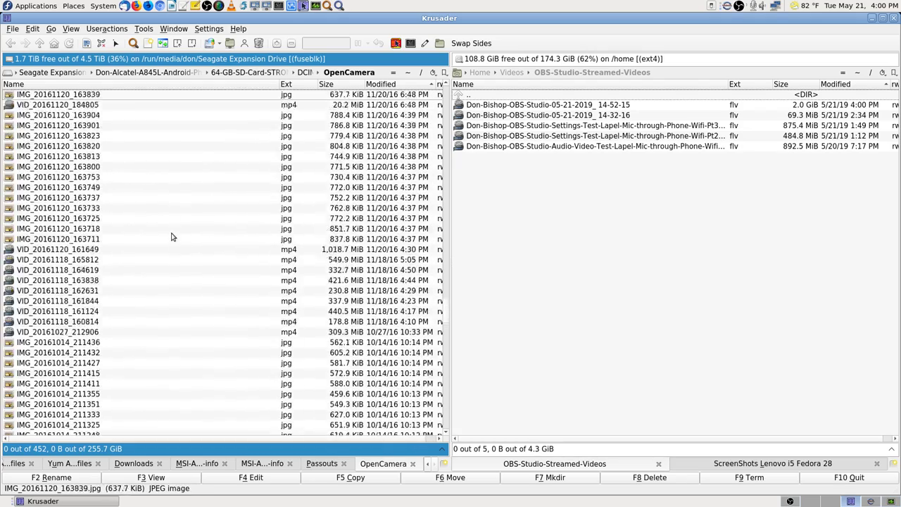
key("Up")
key("Up")
key("Up")
key("Up")
key("Up")
key("Up")
key("Up")
key("Up")
key("Up")
key("Up")
key("Up")
key("Up")
key("Up")
key("Up")
key("Up")
key("Up")
key("Up")
key("Up")
key("Up")
key("Up")
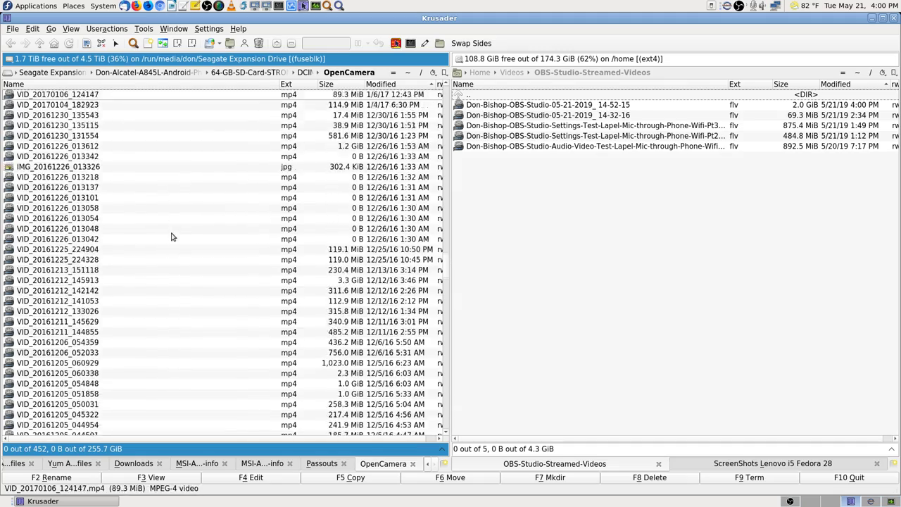
key("Up")
key("Up")
key("Up")
key("Up")
key("Up")
key("Up")
key("Up")
key("Up")
key("Up")
key("Up")
key("Up")
key("Up")
key("Up")
key("Up")
key("Up")
key("Up")
key("Up")
key("Up")
key("Up")
key("Up")
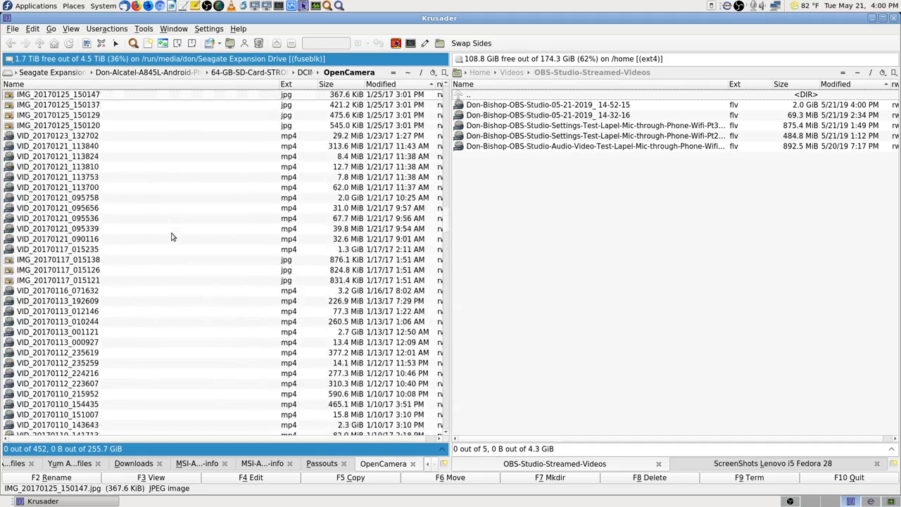
key("Up")
key("Up")
key("Up")
key("Up")
key("Up")
key("Up")
key("Up")
key("Up")
key("Up")
key("Up")
key("Up")
key("Up")
key("Up")
key("Up")
key("Up")
key("Up")
key("Up")
key("Up")
key("Up")
key("Up")
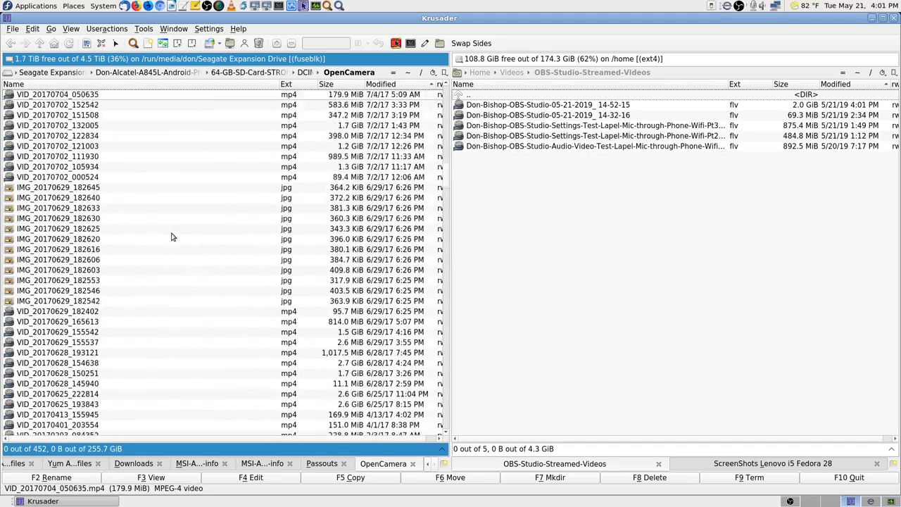
key("Up")
key("Up")
key("Up")
key("Up")
key("Up")
key("Up")
key("Up")
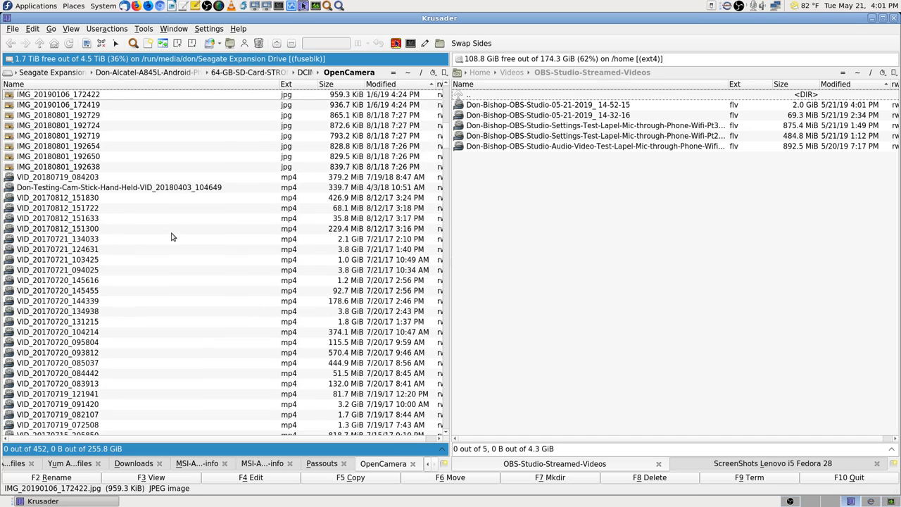
key("BackSpace")
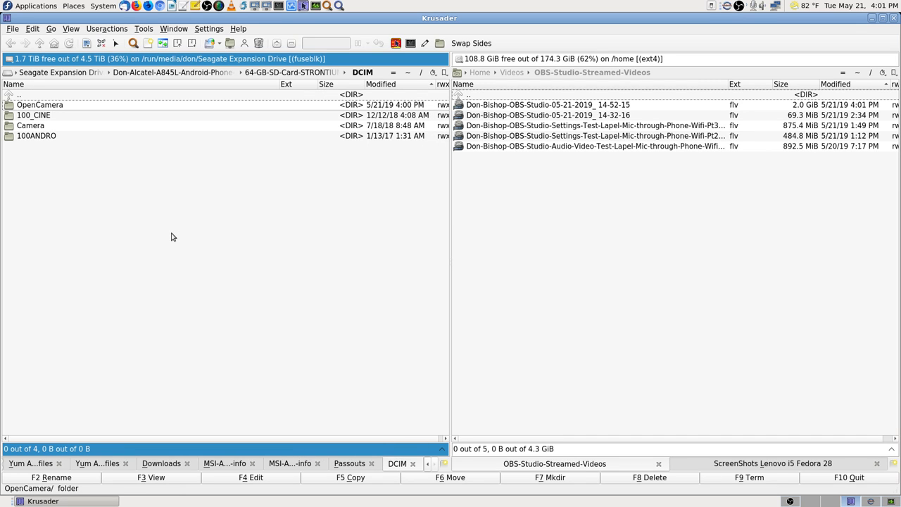
key("Return")
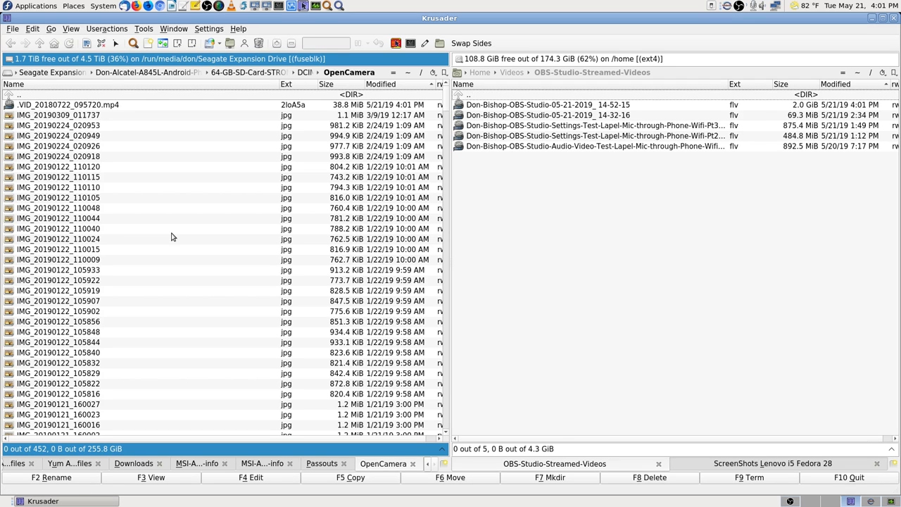
key("BackSpace")
key("Down")
key("Return")
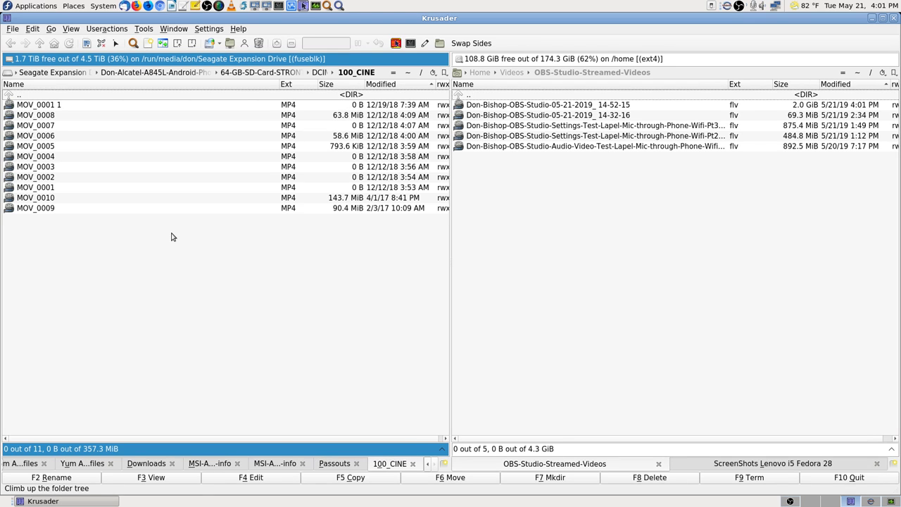
key("Down")
key("Down")
key("Down")
key("Down")
key("Down")
key("Down")
key("Down")
key("Down")
key("Down")
key("Down")
key("Down")
key("Up")
key("Up")
key("Up")
key("Up")
key("Up")
key("Up")
key("Up")
key("Up")
key("Up")
key("Up")
key("Up")
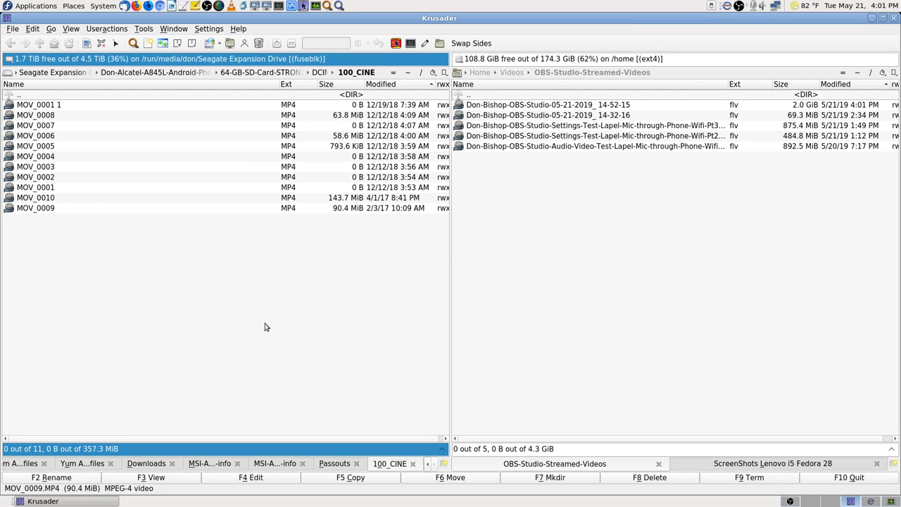
key("BackSpace")
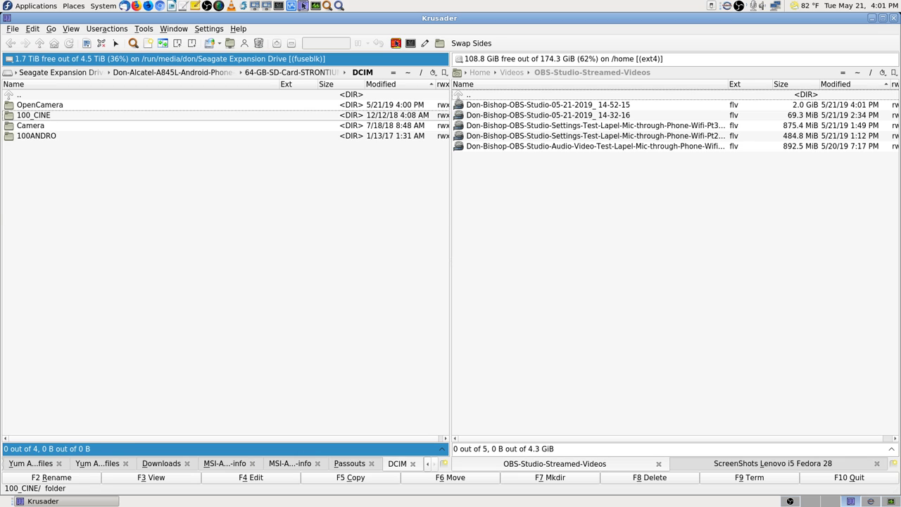
key("Return")
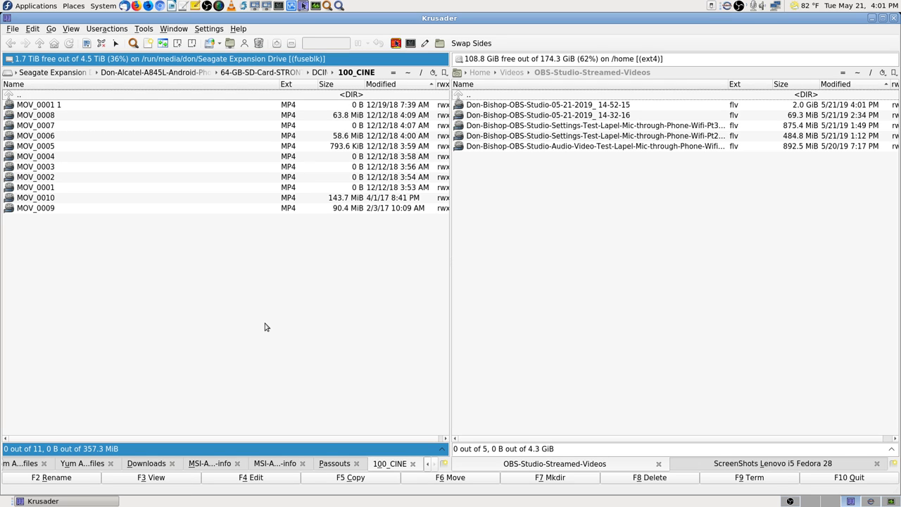
key("BackSpace")
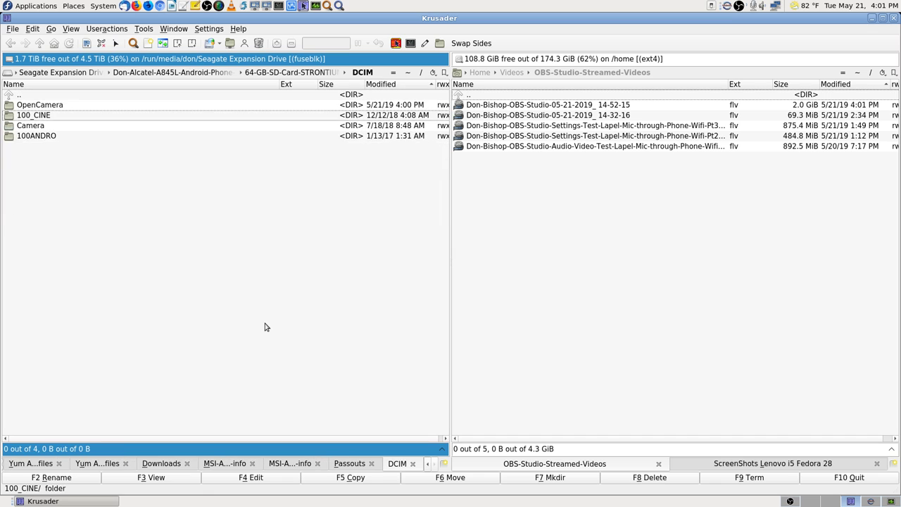
key("Down")
key("Return")
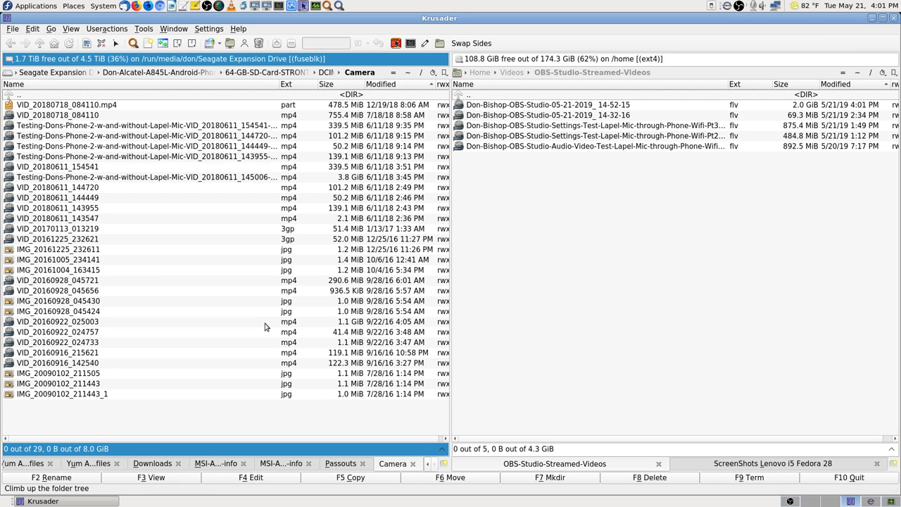
key("Down")
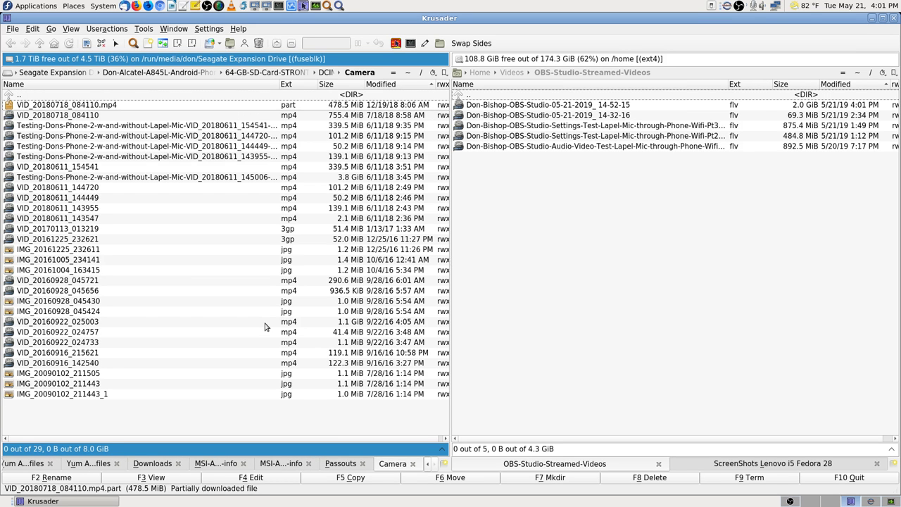
key("Down")
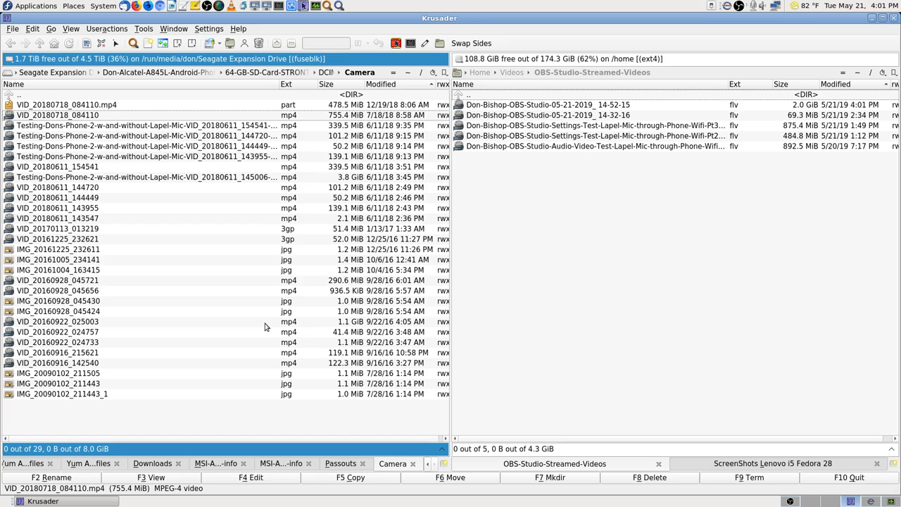
key("Up")
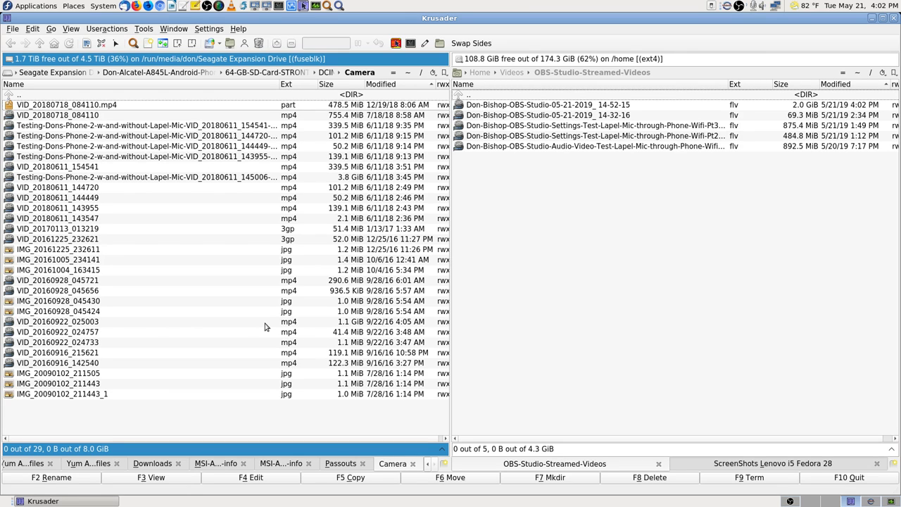
key("BackSpace")
key("Down")
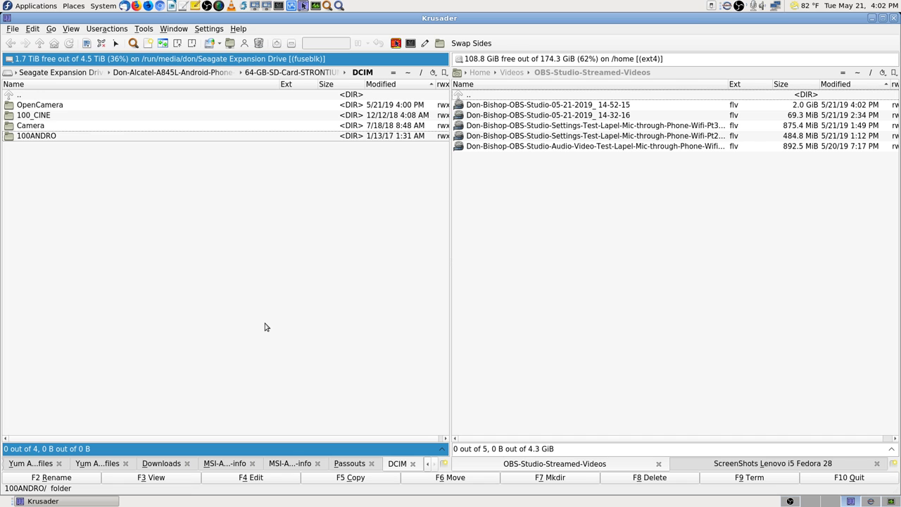
key("Return")
key("BackSpace")
key("Up")
key("Return")
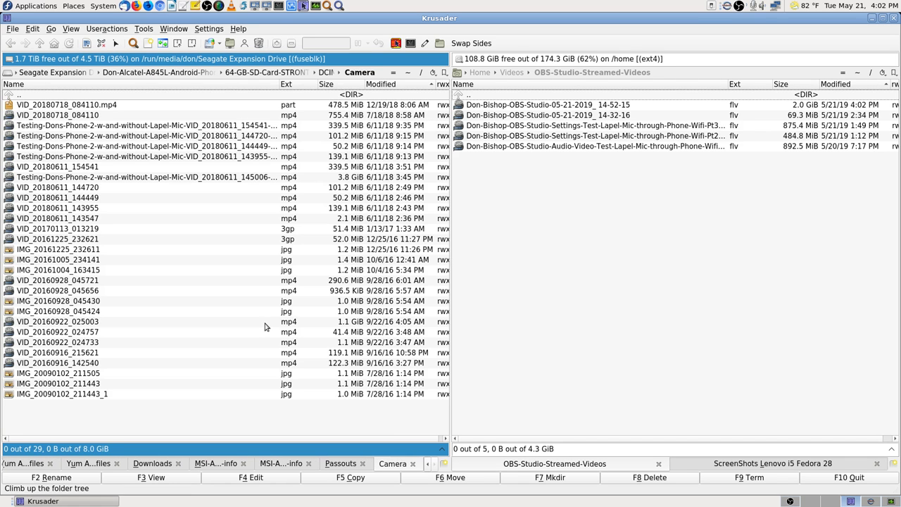
key("Down")
key("Down")
key("Up")
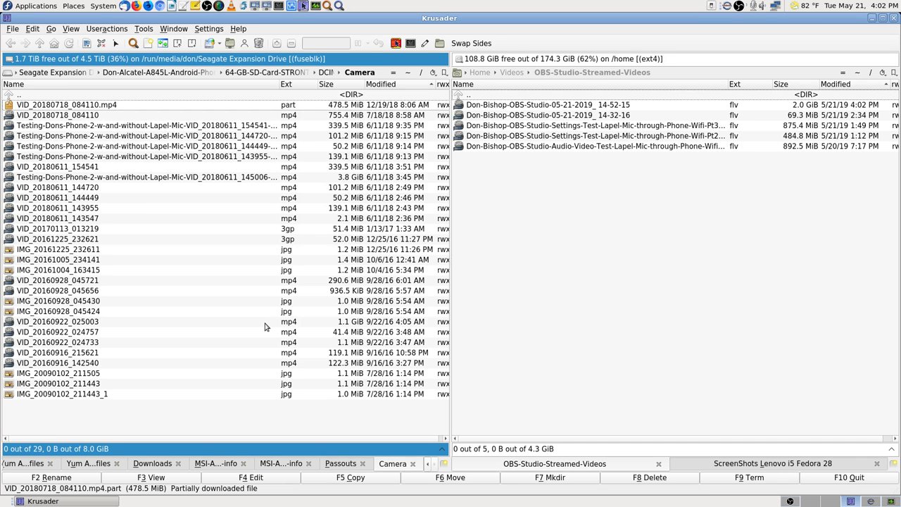
key("Down")
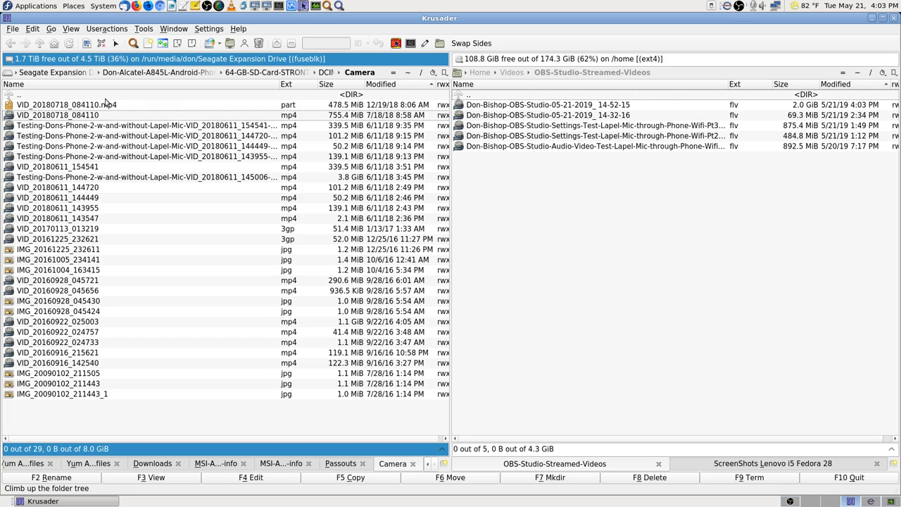
Alternate between VID_20180718_084110.mp4.part and the .mp4, reading their 478.5 MiB and 755.4 MiB sizes.
left_click(150, 107)
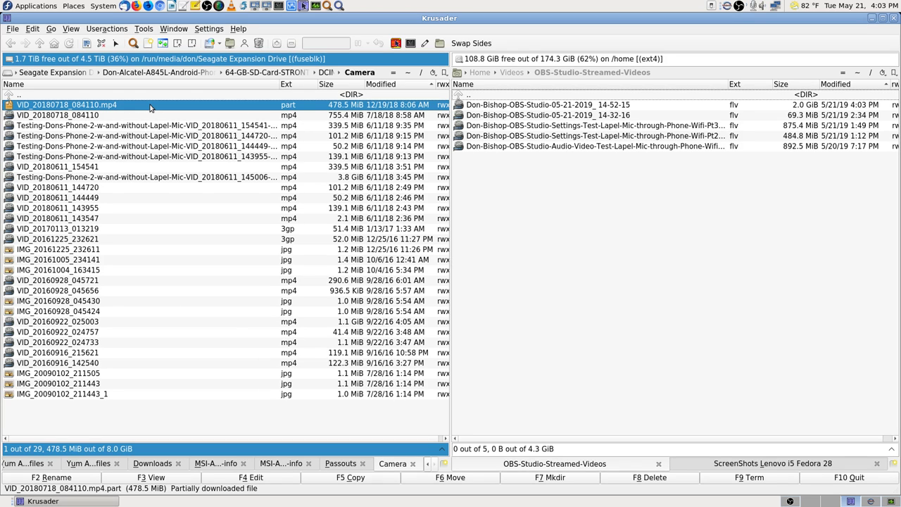
mouse_move(150, 107)
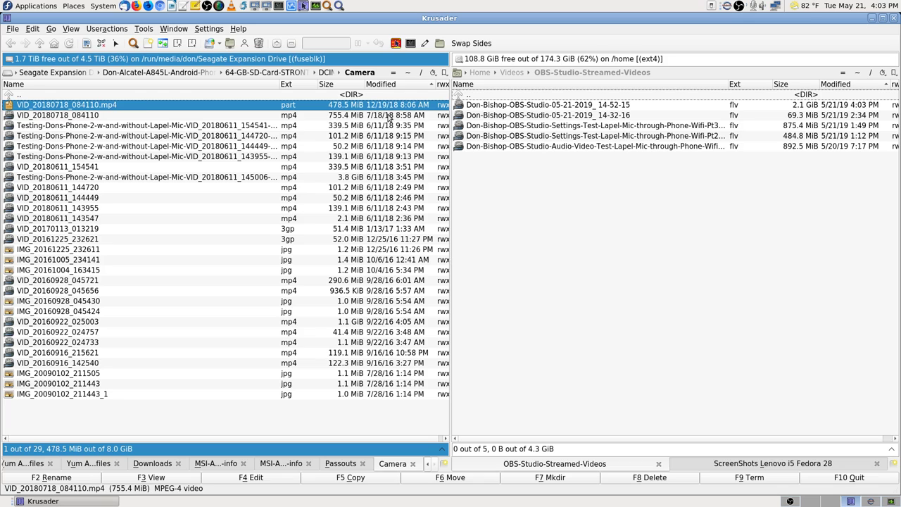
left_click(397, 116)
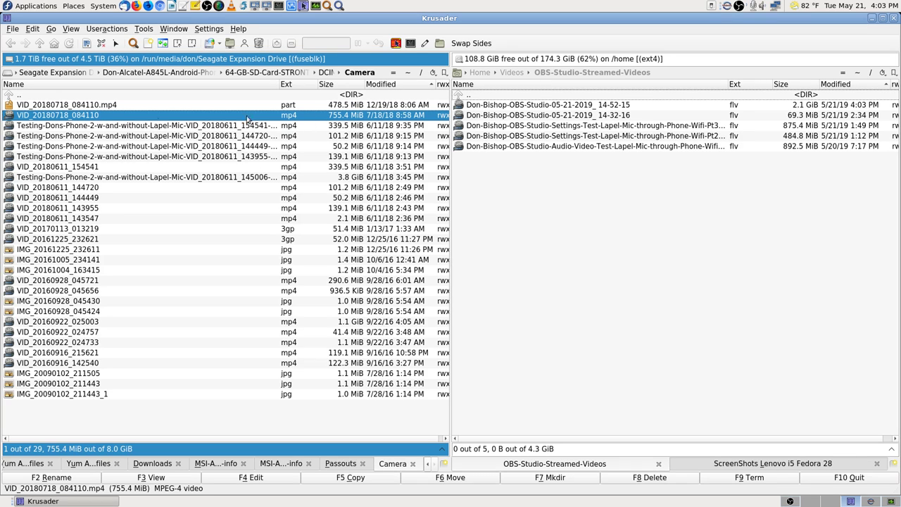
mouse_move(99, 116)
left_click(317, 106)
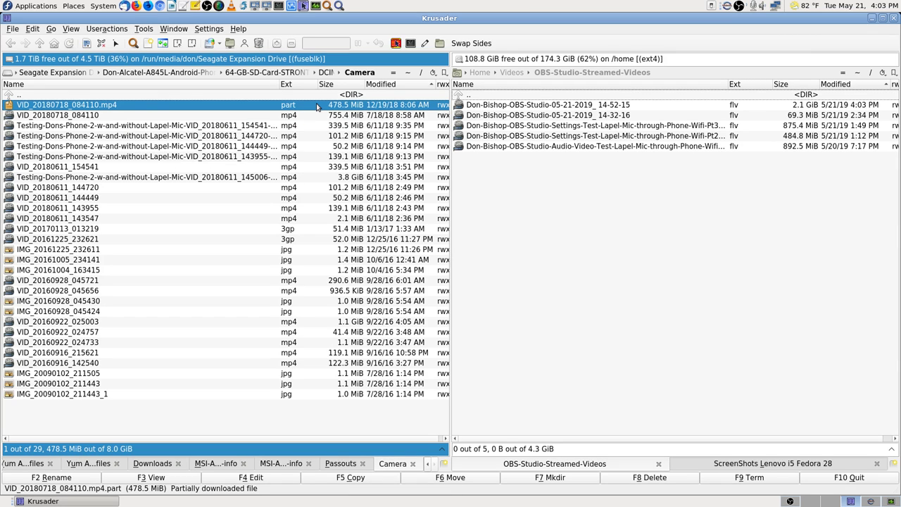
left_click(218, 117)
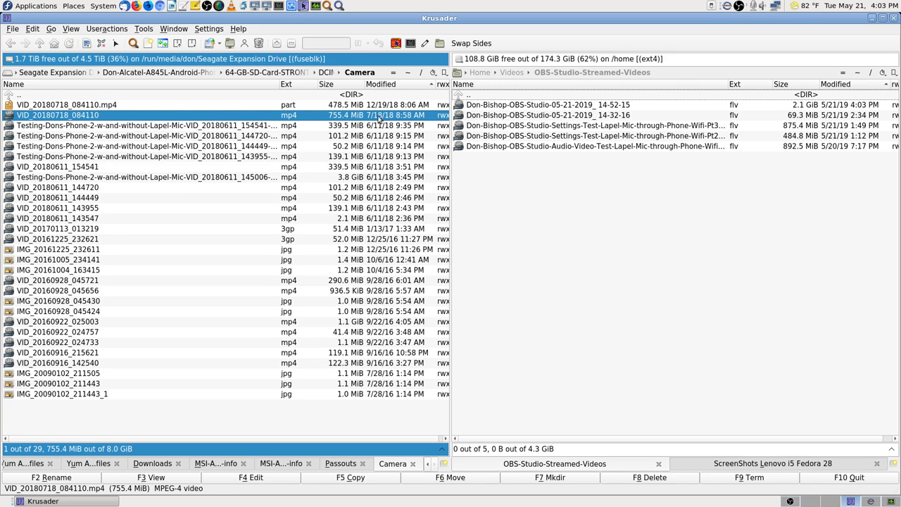
left_click(398, 105)
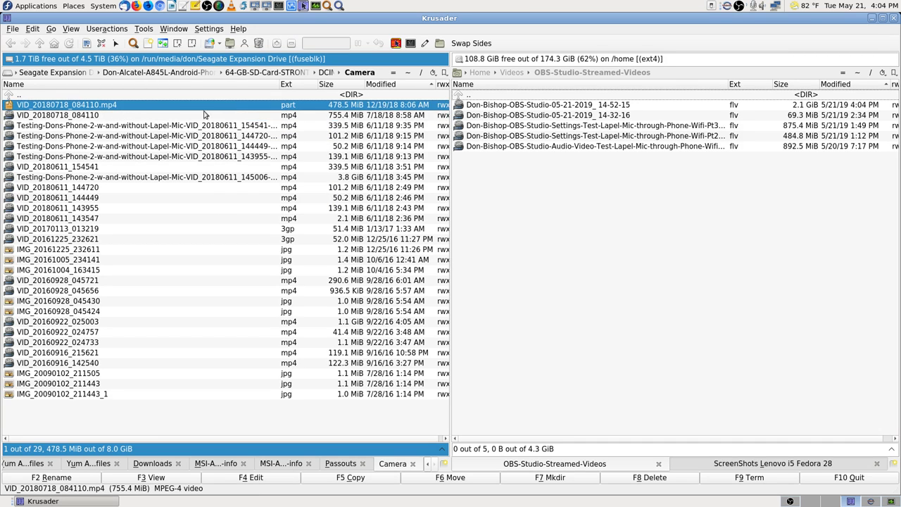
left_click(178, 118)
double_click(178, 116)
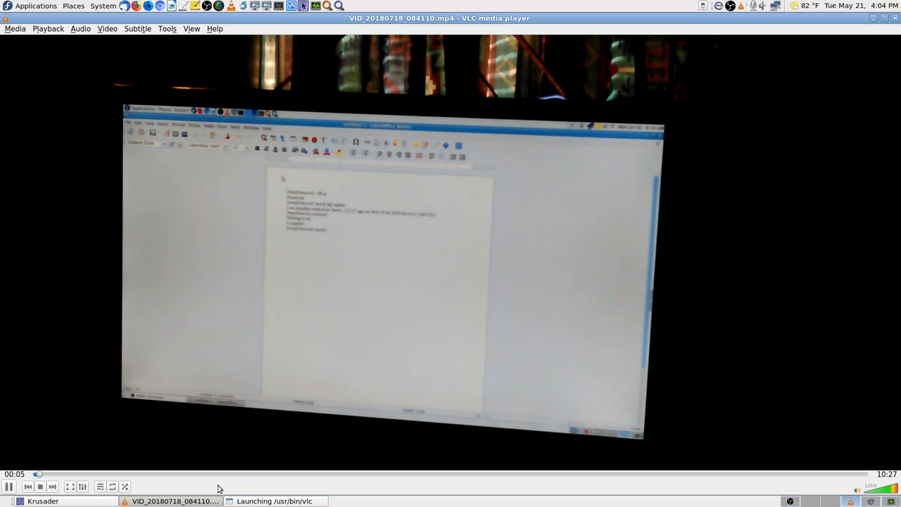
left_click(75, 474)
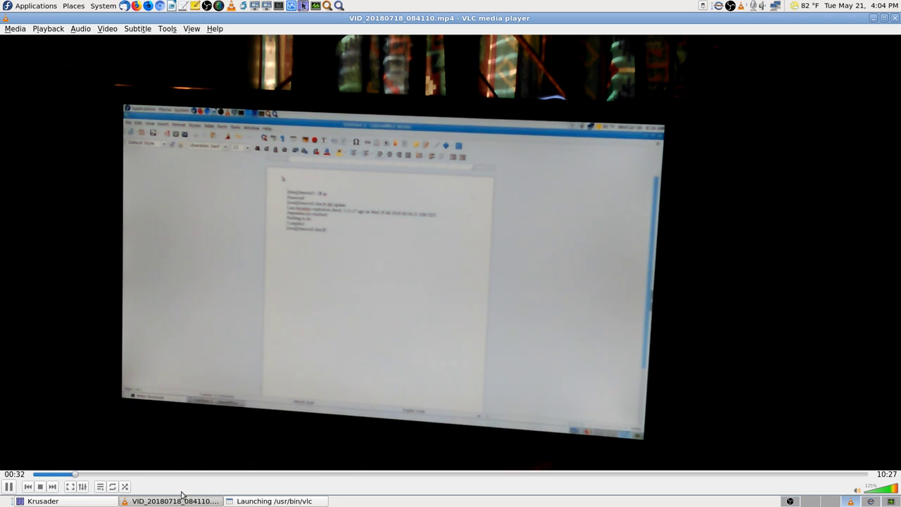
left_click(171, 474)
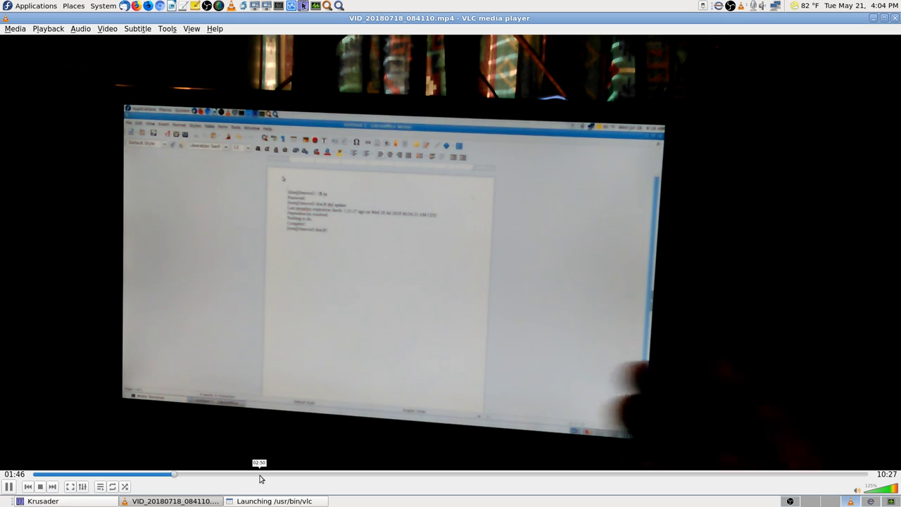
left_click(260, 474)
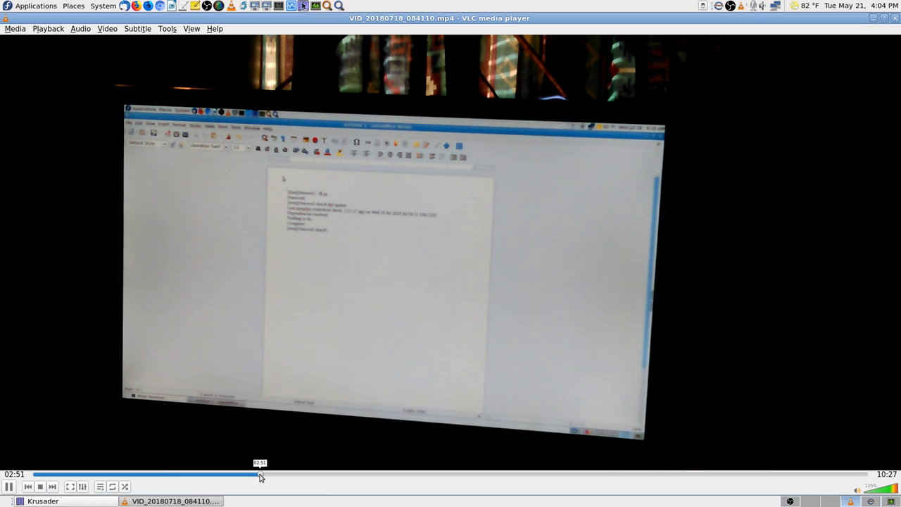
left_click(42, 487)
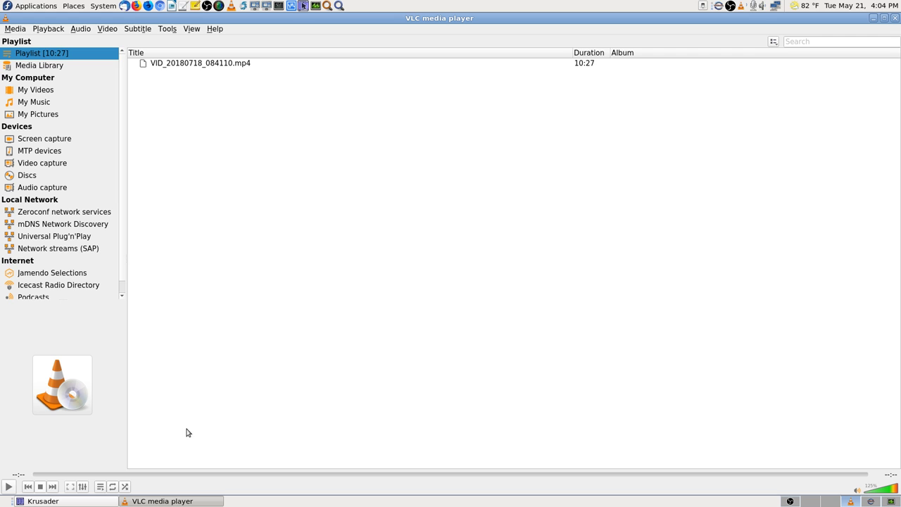
left_click(895, 21)
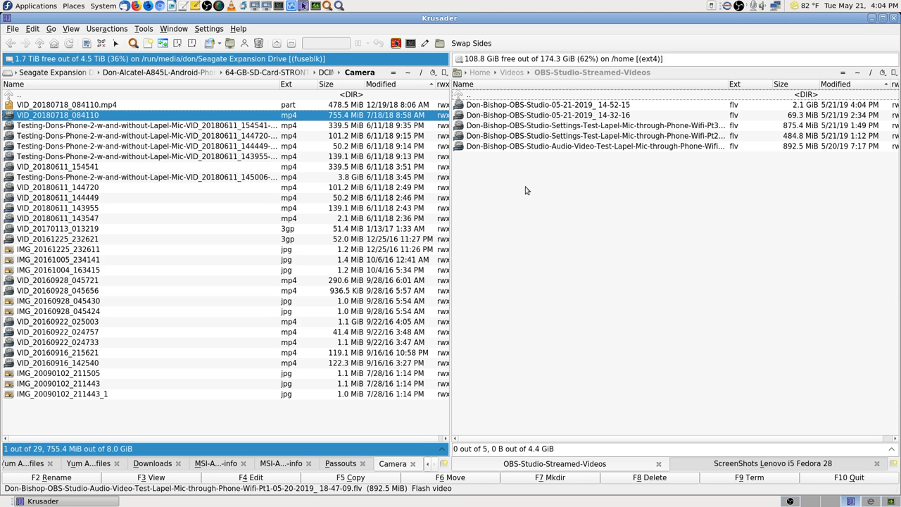
left_click(127, 106)
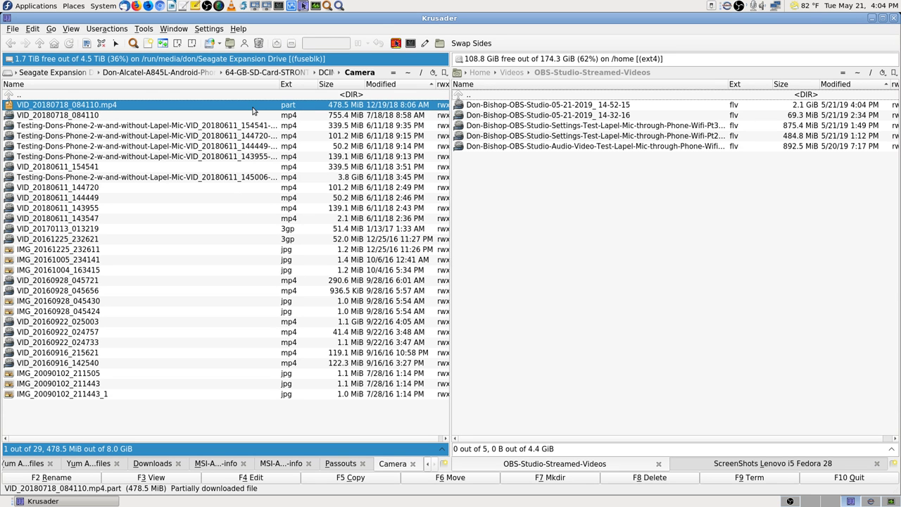
right_click(229, 108)
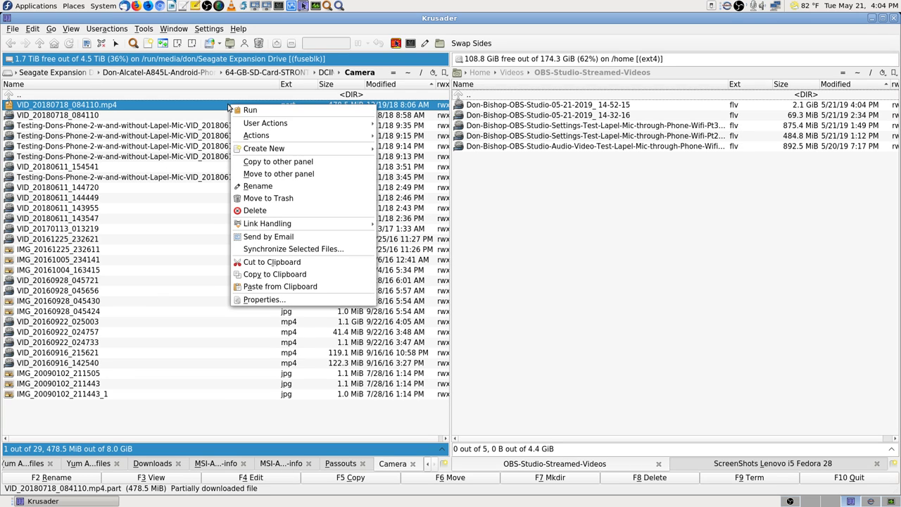
mouse_move(269, 124)
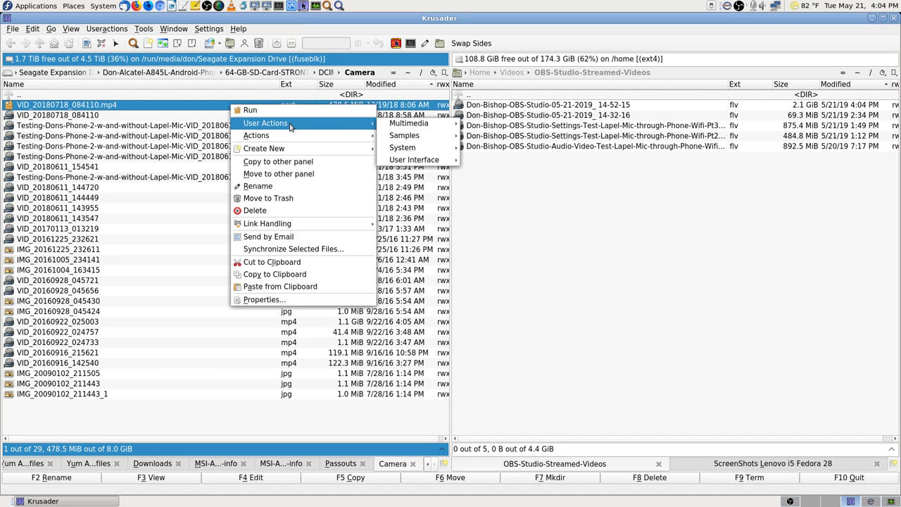
mouse_move(439, 124)
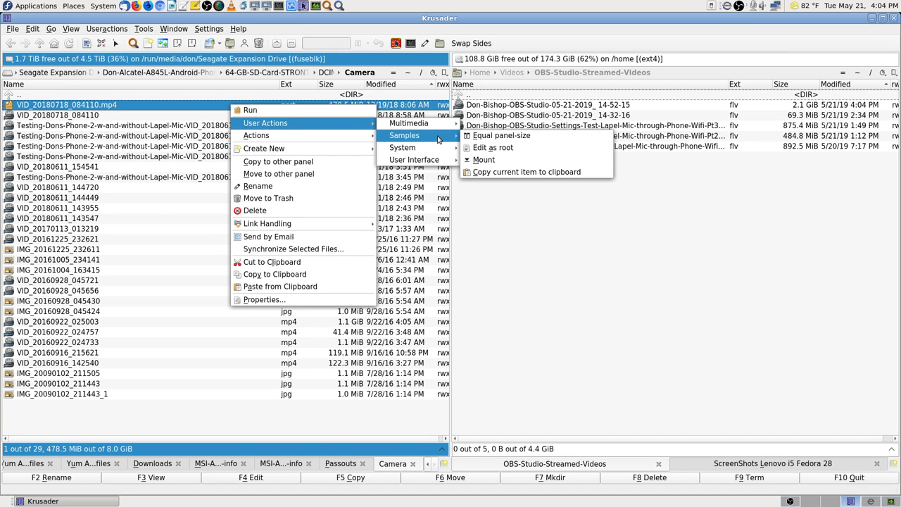
mouse_move(438, 161)
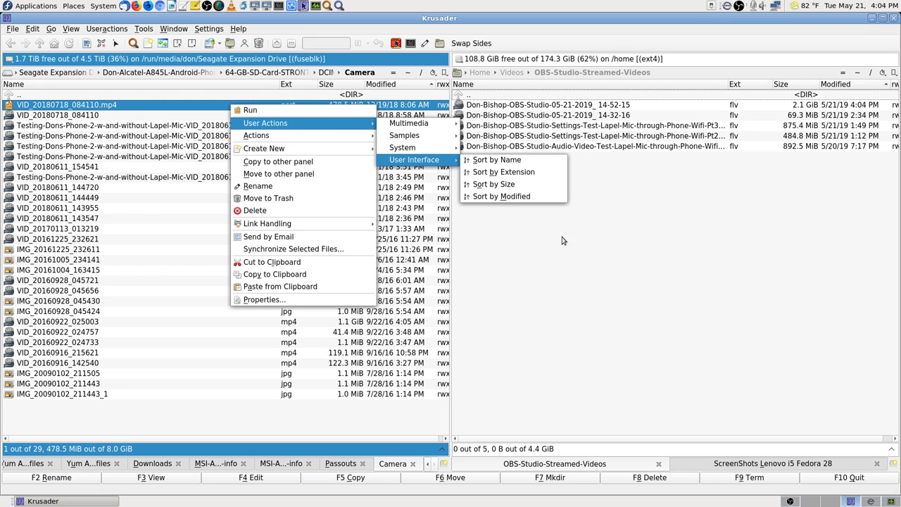
left_click(701, 326)
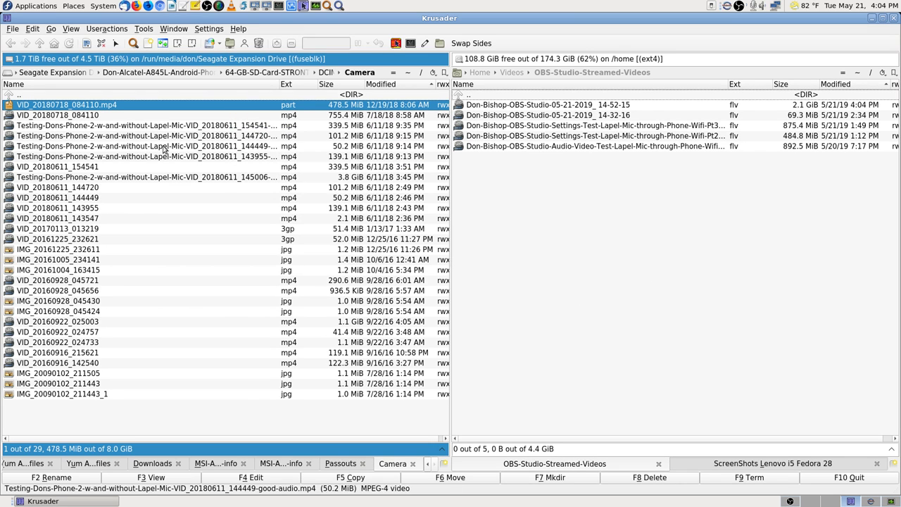
right_click(204, 107)
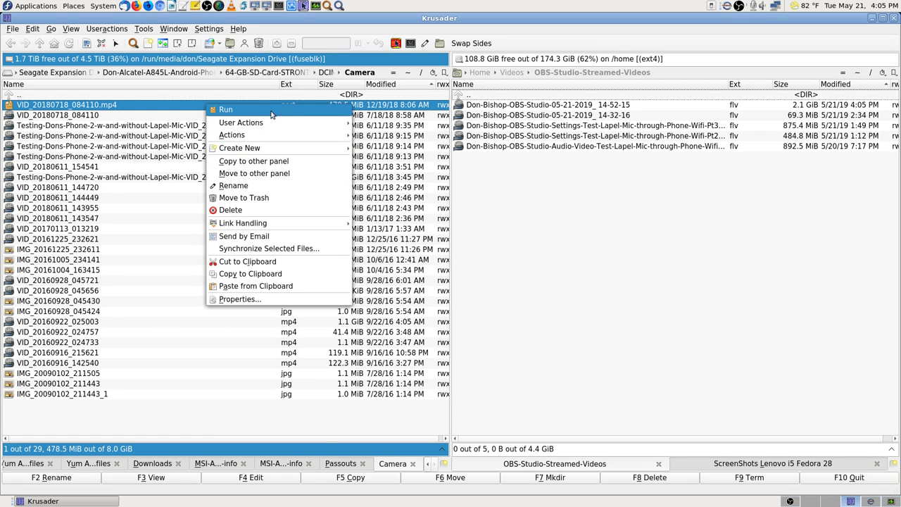
left_click(521, 246)
Look at the Open With choices for the first OBS flv recording, then select VID_20180718_084110.mp4.
left_click(615, 106)
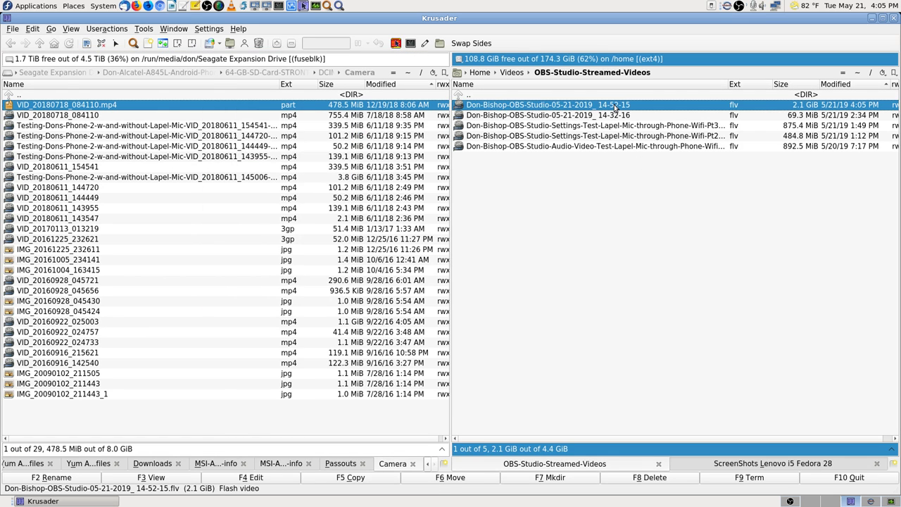
right_click(615, 107)
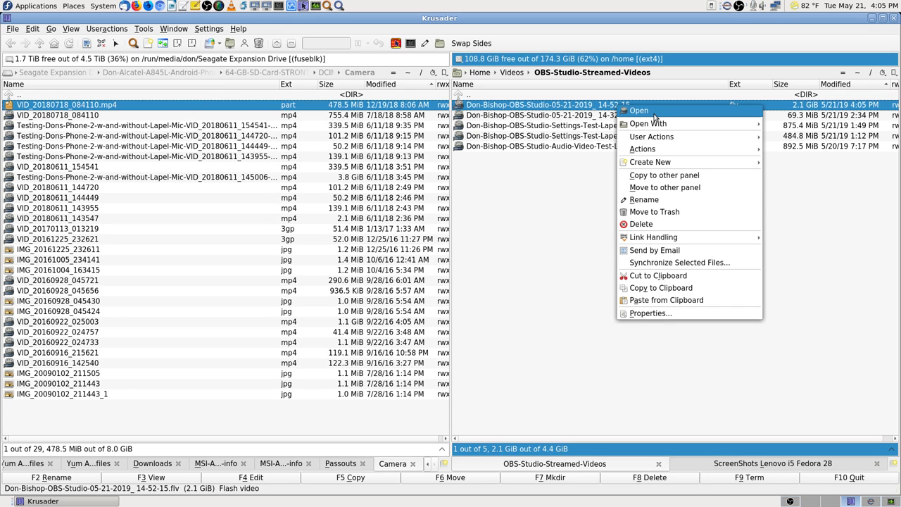
mouse_move(655, 129)
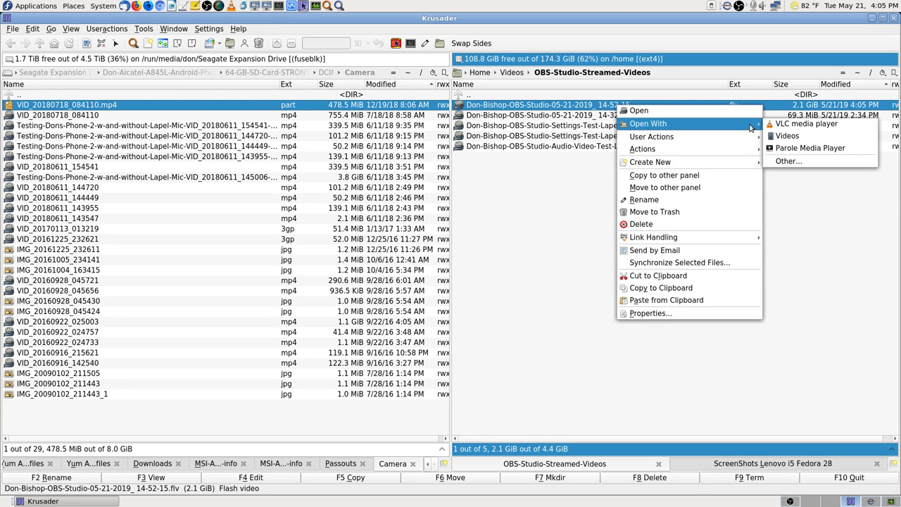
key("Escape")
left_click(140, 116)
Play and stop VID_20180718_084110.mp4 in VLC, then cancel an Open File browse of the Phone-2 backup.
double_click(141, 116)
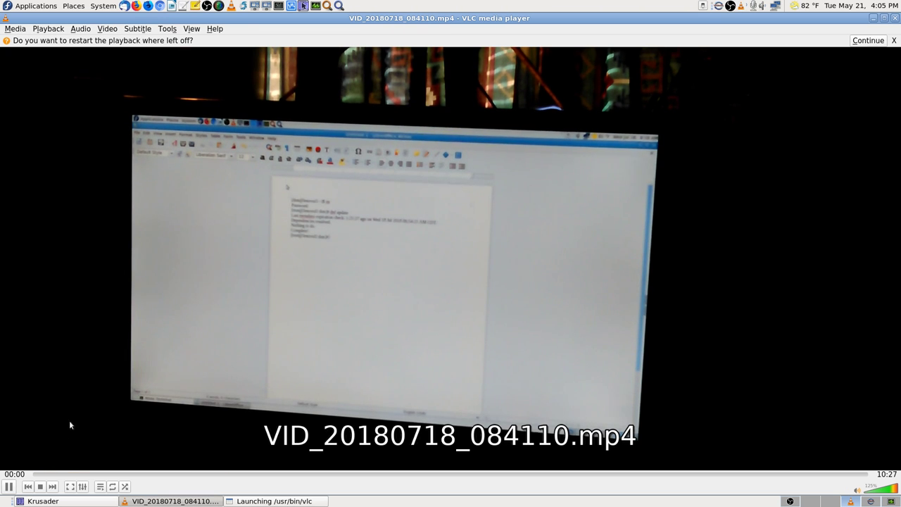
left_click(41, 486)
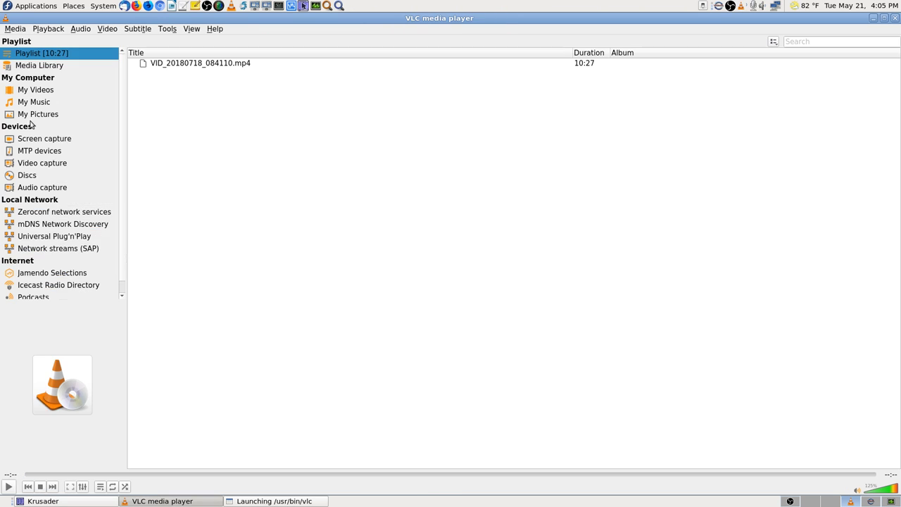
left_click(15, 29)
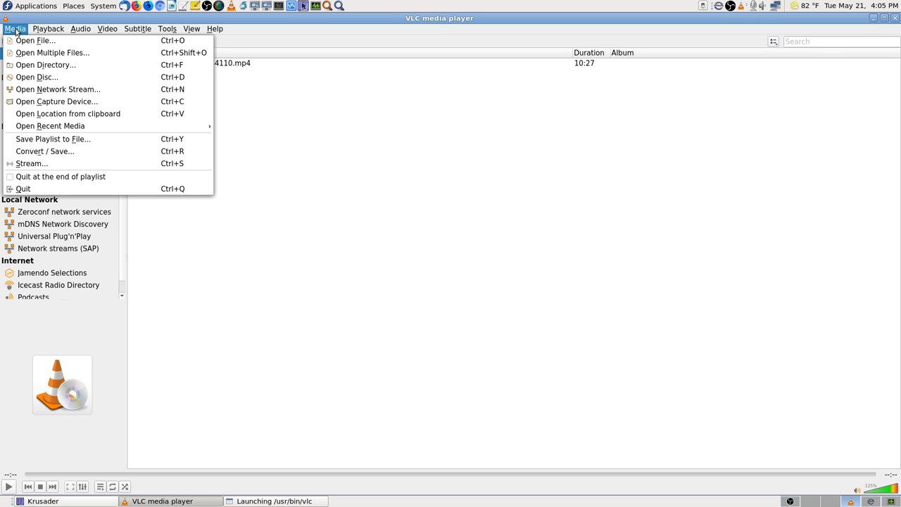
left_click(49, 43)
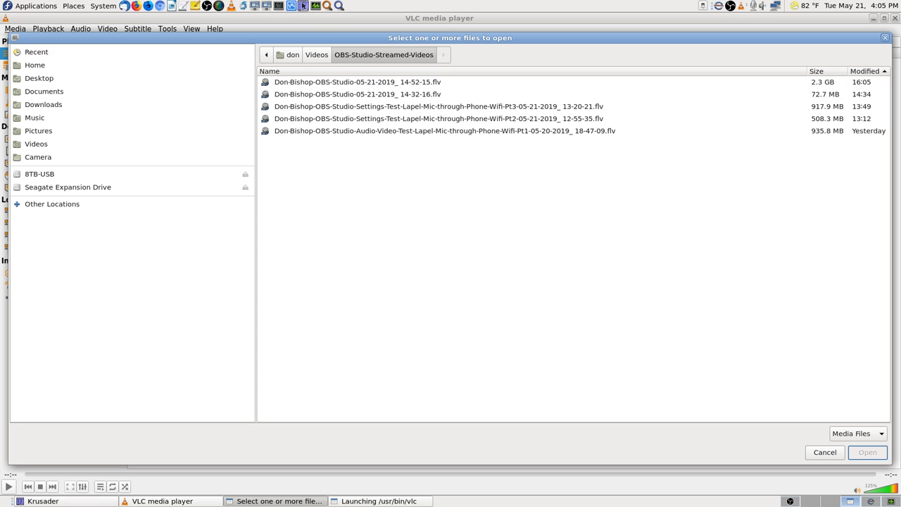
left_click(60, 188)
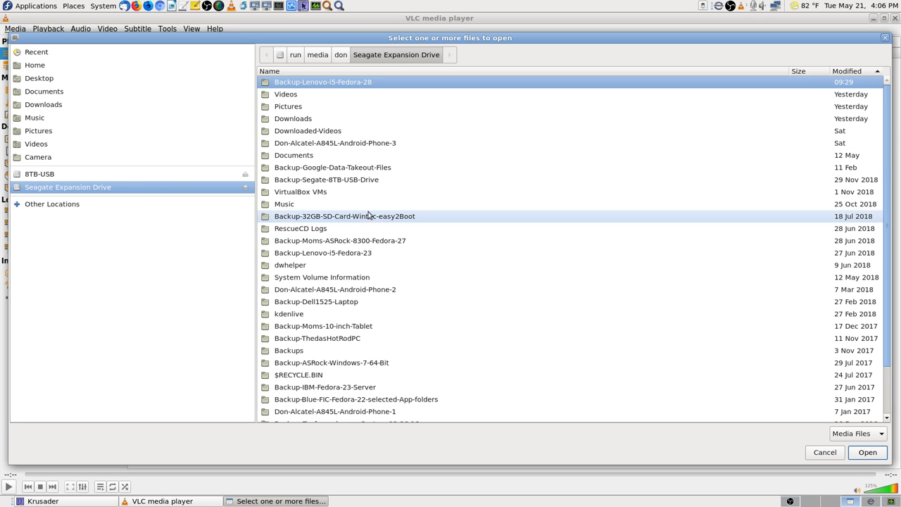
double_click(362, 291)
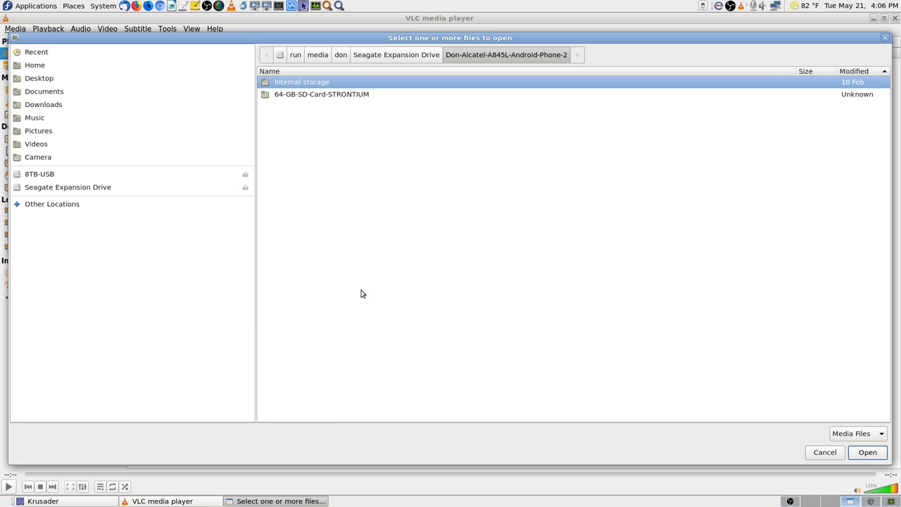
left_click(827, 454)
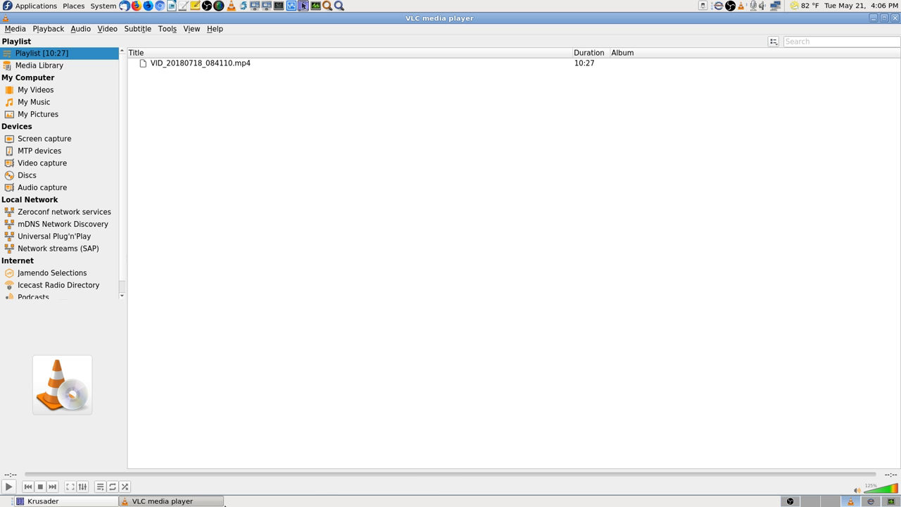
left_click(67, 501)
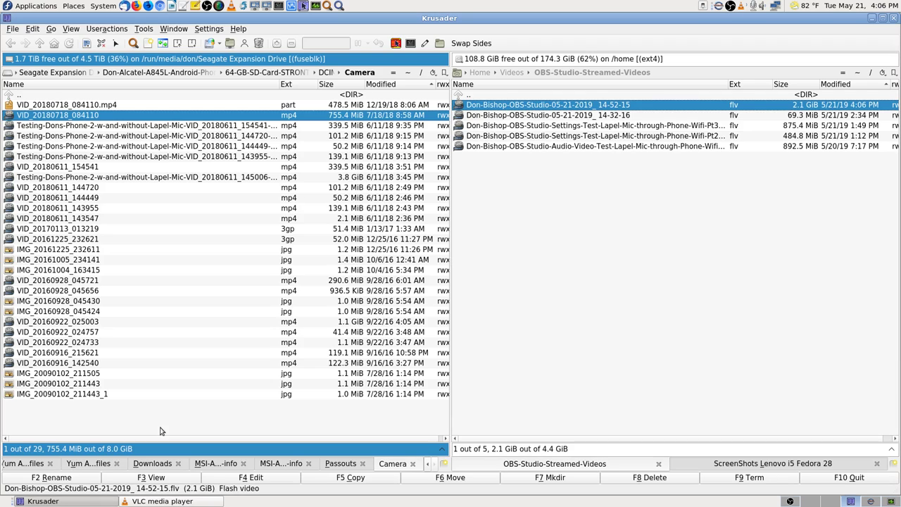
left_click(216, 73)
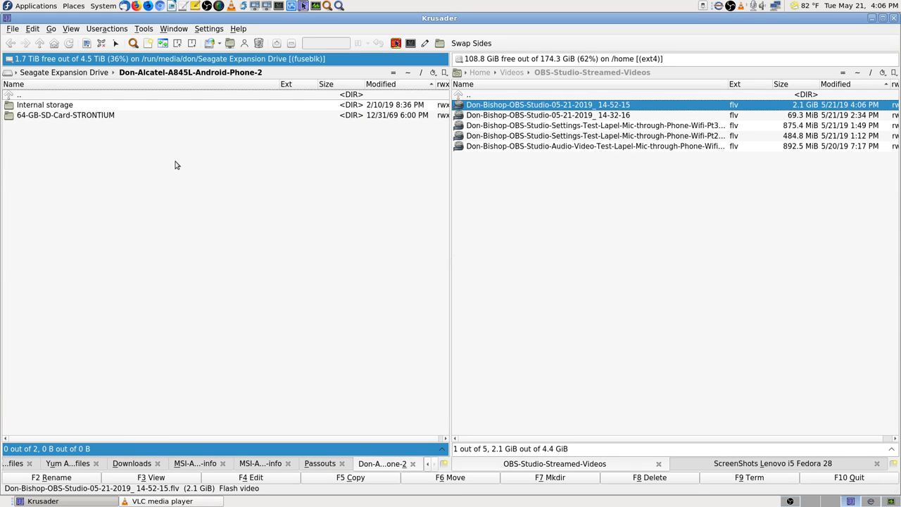
double_click(108, 116)
double_click(40, 168)
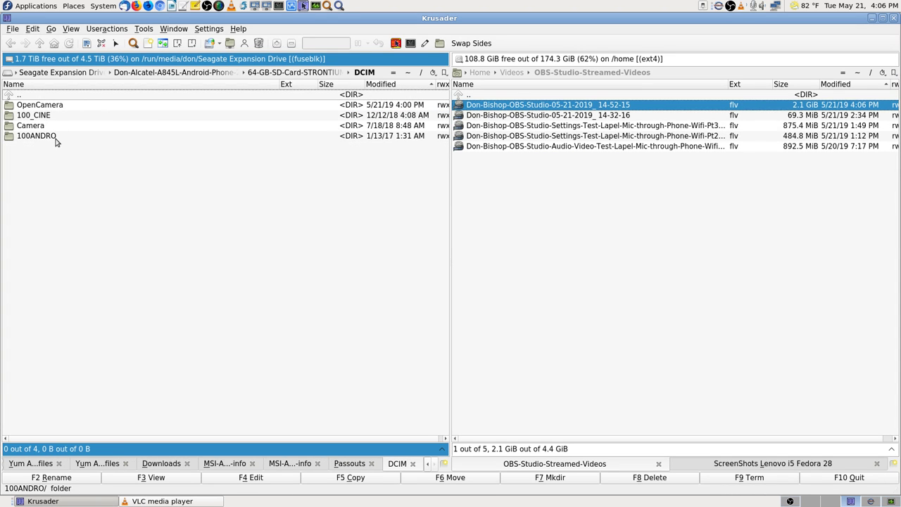
double_click(54, 106)
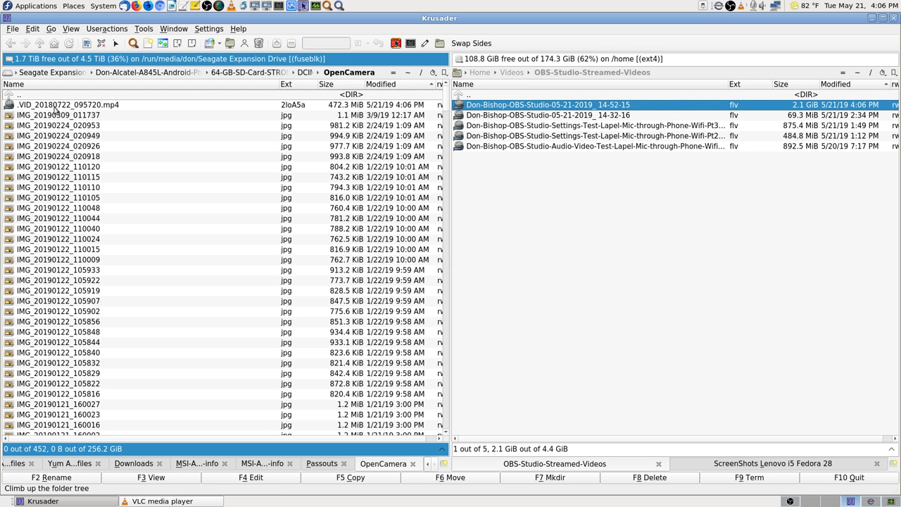
double_click(144, 98)
double_click(59, 126)
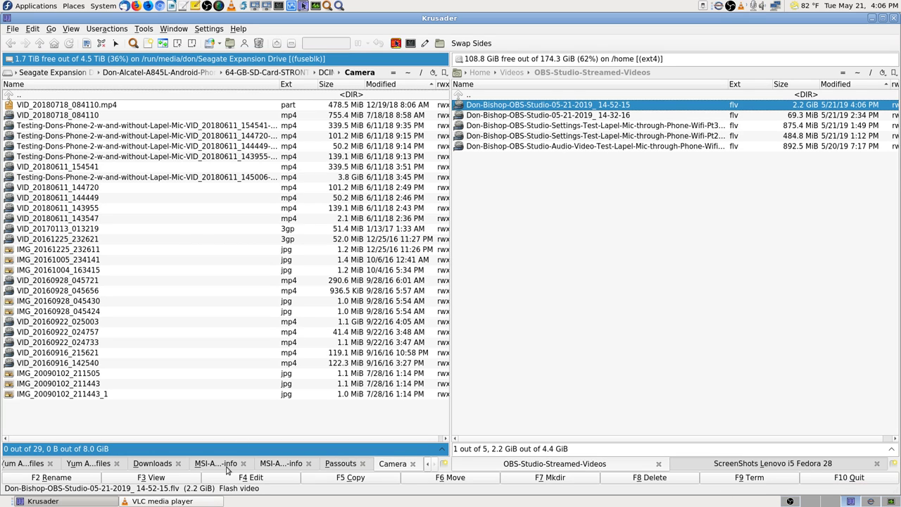
left_click(199, 502)
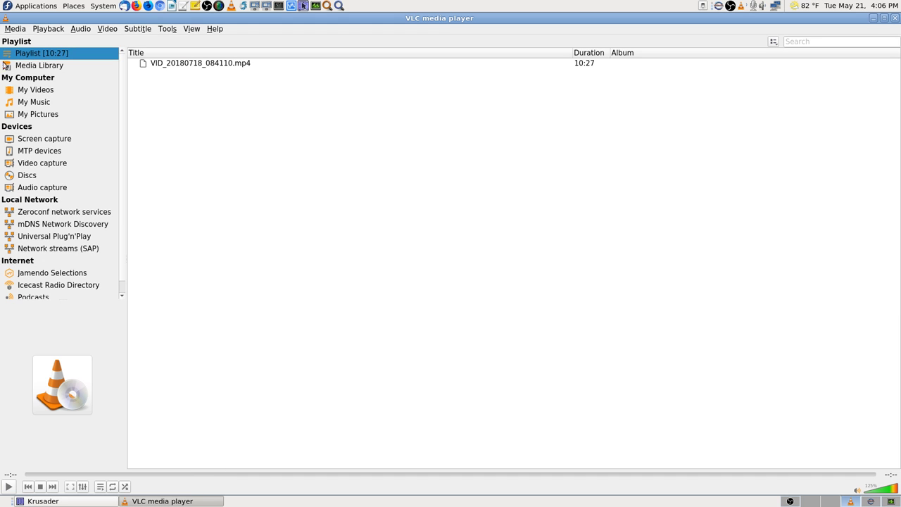
In VLC's Open File dialog, browse to Seagate > Phone-2 > 64-GB-SD-Card-STRONTIUM > DCIM > Camera.
left_click(14, 28)
left_click(35, 39)
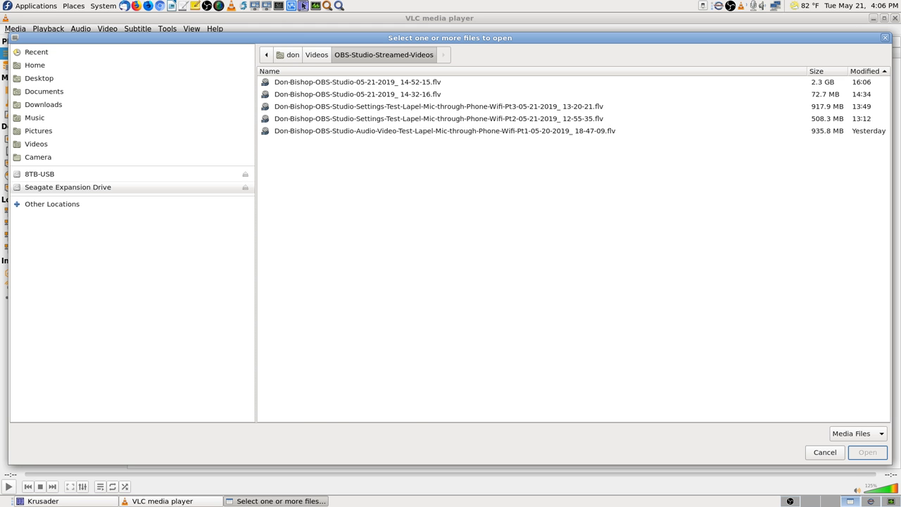
left_click(89, 188)
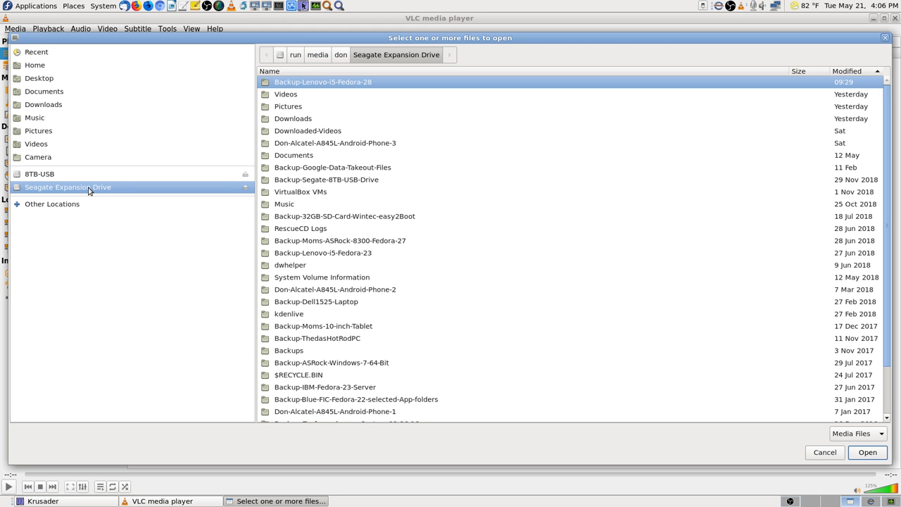
double_click(367, 292)
left_click(329, 94)
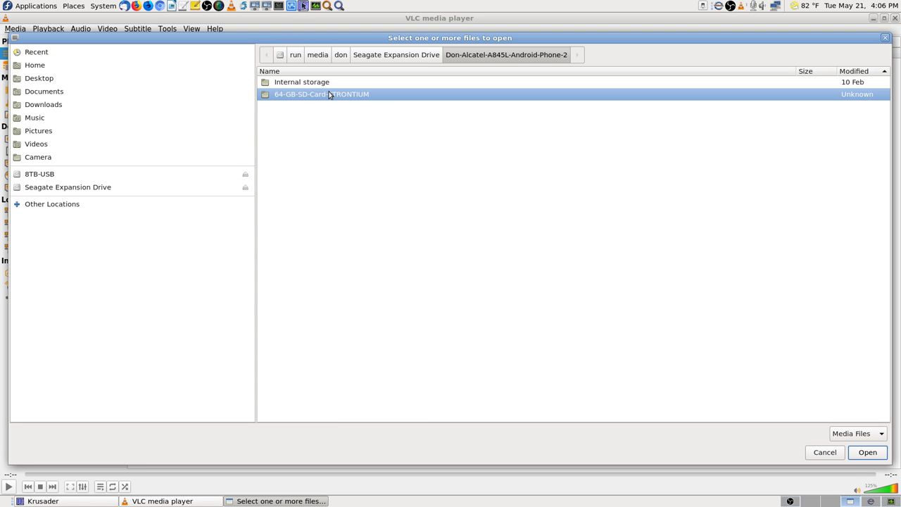
double_click(329, 94)
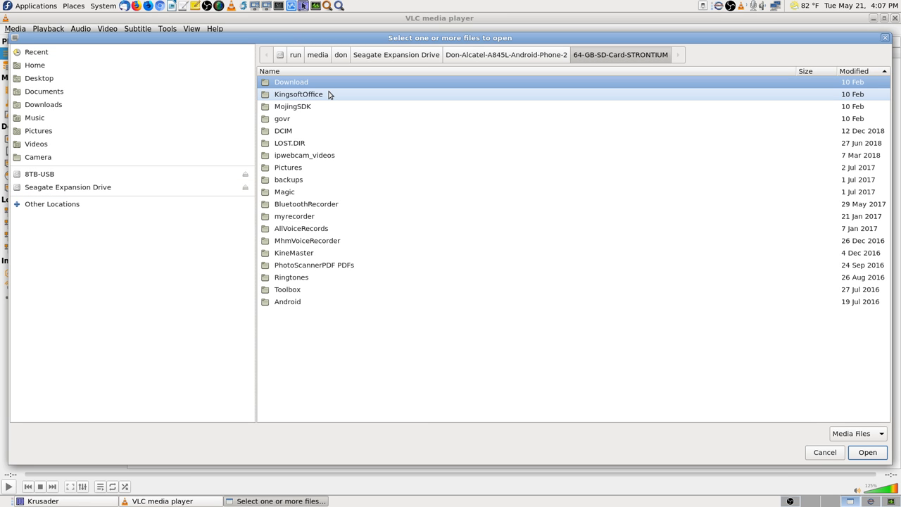
key("Down")
key("Down")
key("Down")
key("Down")
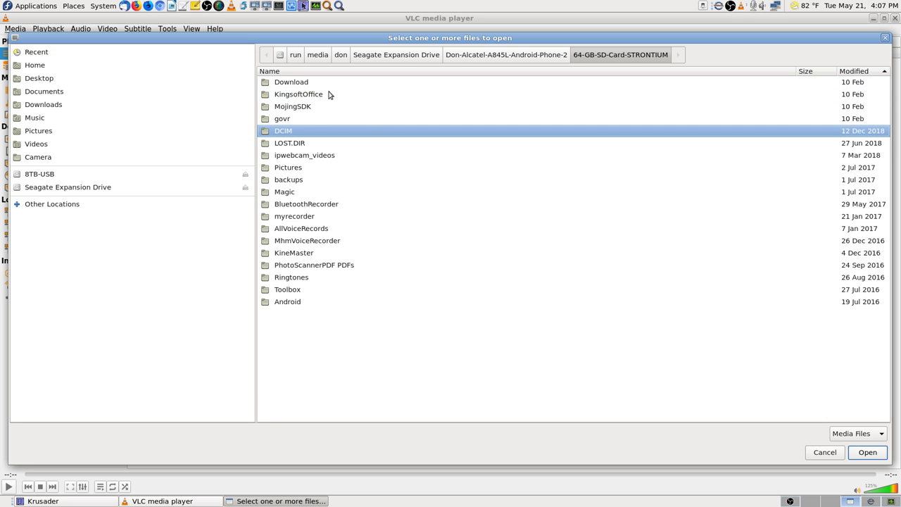
key("Return")
key("Down")
key("Down")
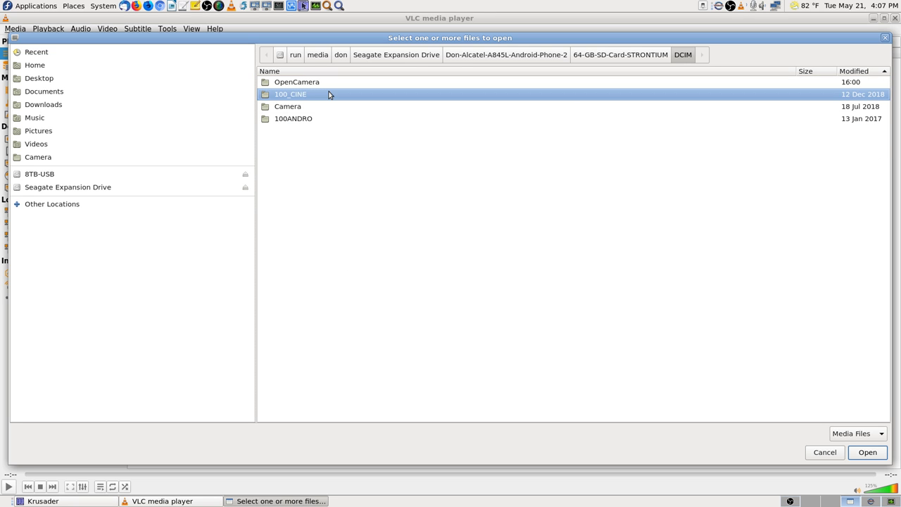
key("Return")
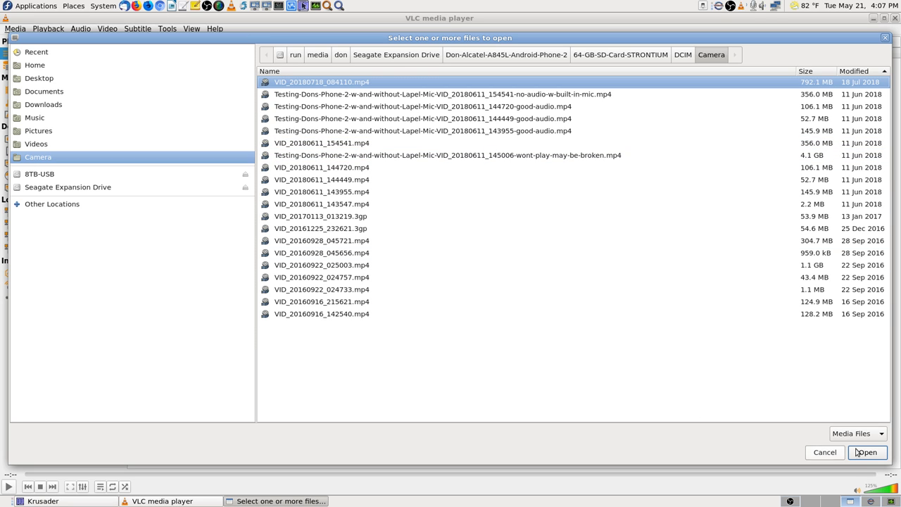
Switch the filter to All Files and open VID_20180718_084110.mp4.part for playback.
left_click(878, 438)
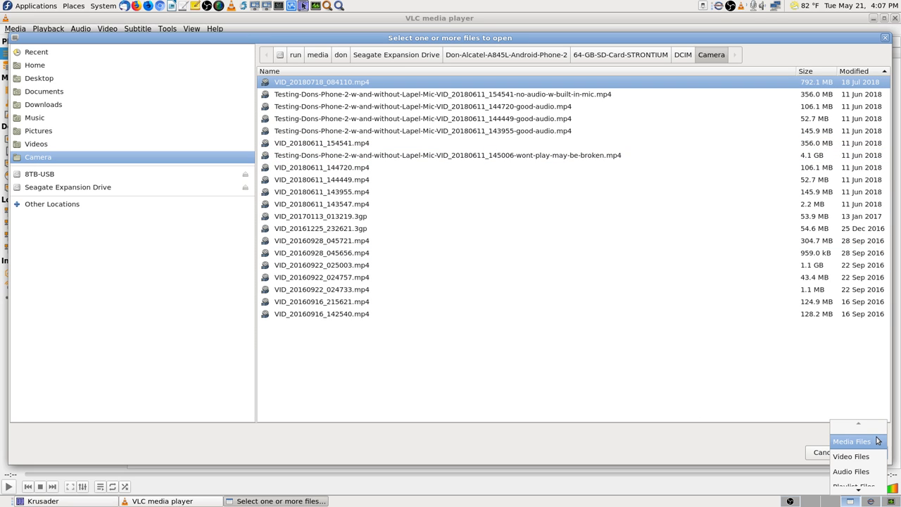
left_click(871, 491)
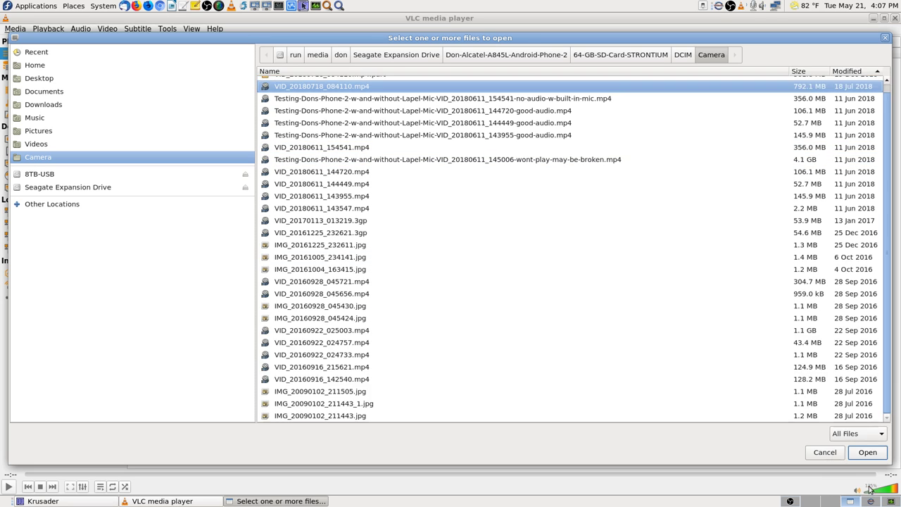
left_click(414, 82)
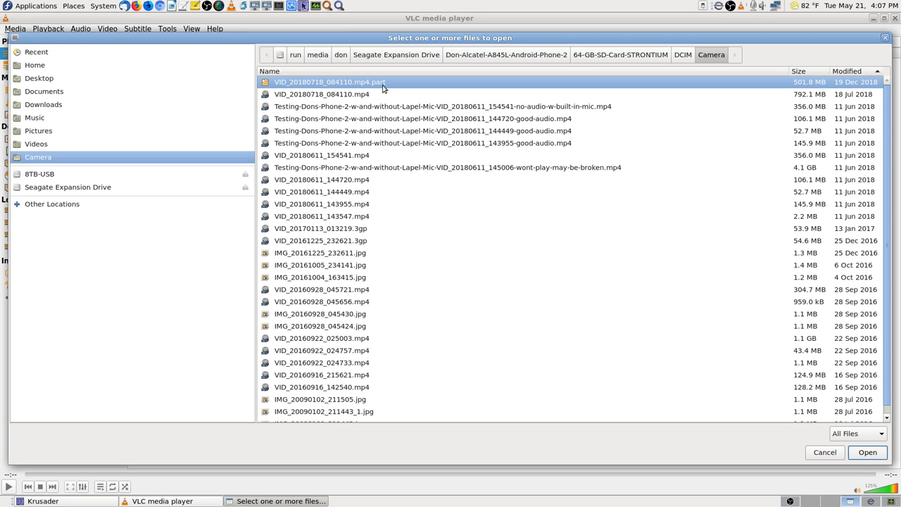
left_click(865, 454)
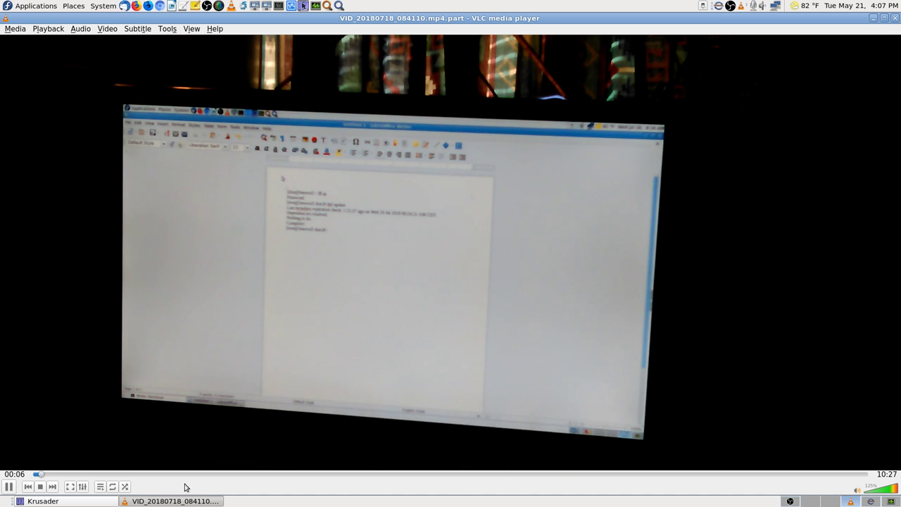
Seek the .part video to about 1:34 and 3:50, restart it, then skip to 2:00, 3:41, 5:44 and near the end.
left_click(158, 474)
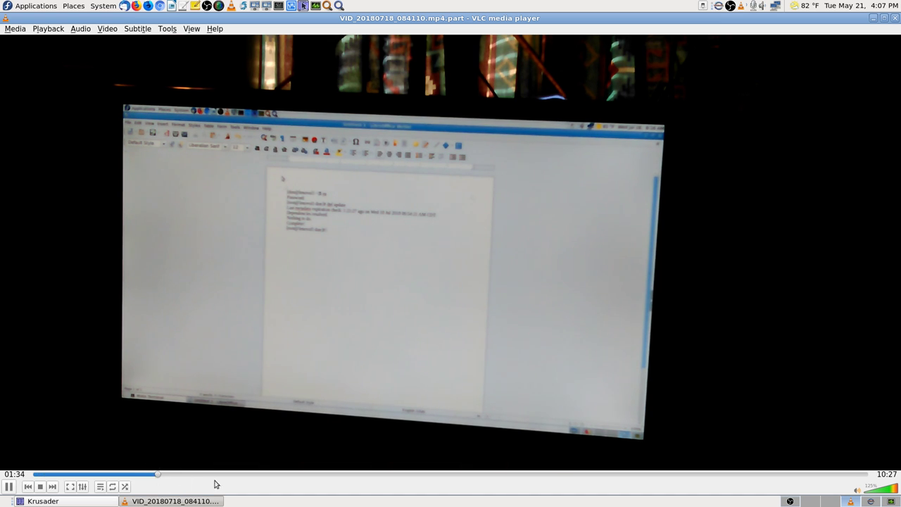
left_click(316, 474)
left_click(578, 474)
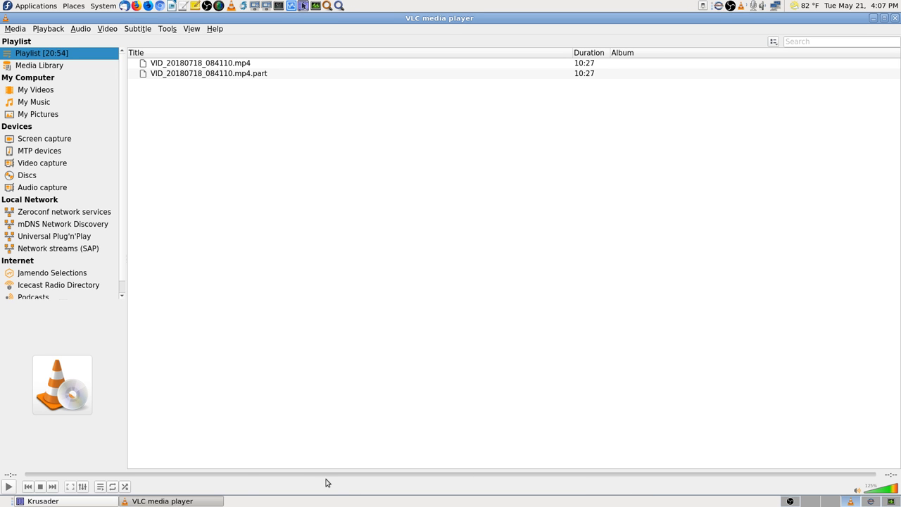
left_click(9, 487)
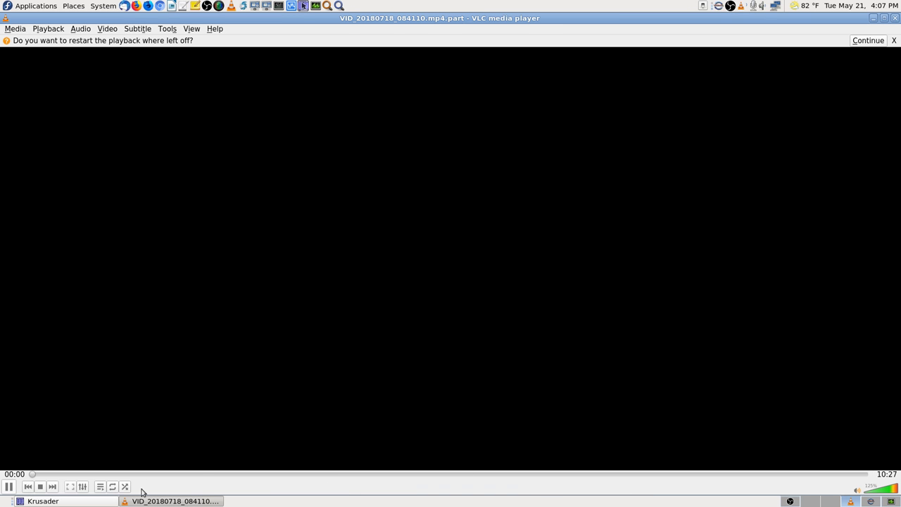
left_click(193, 474)
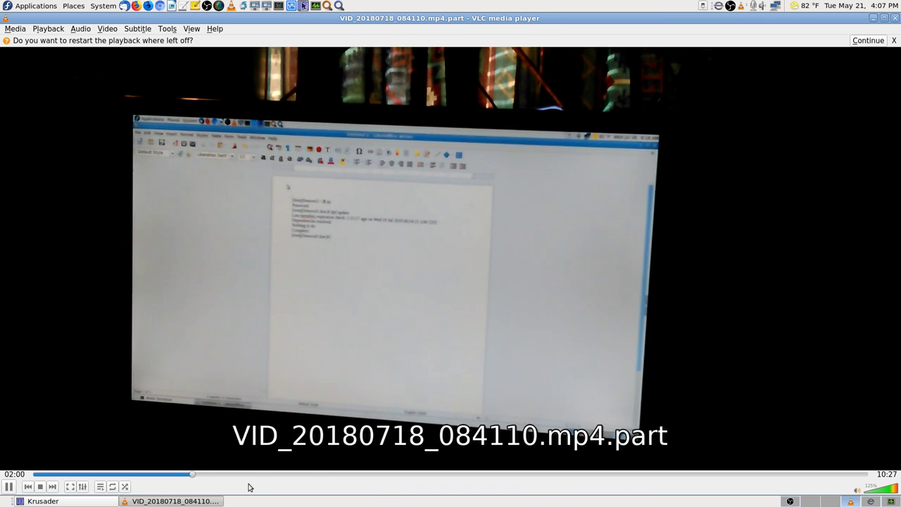
left_click(327, 478)
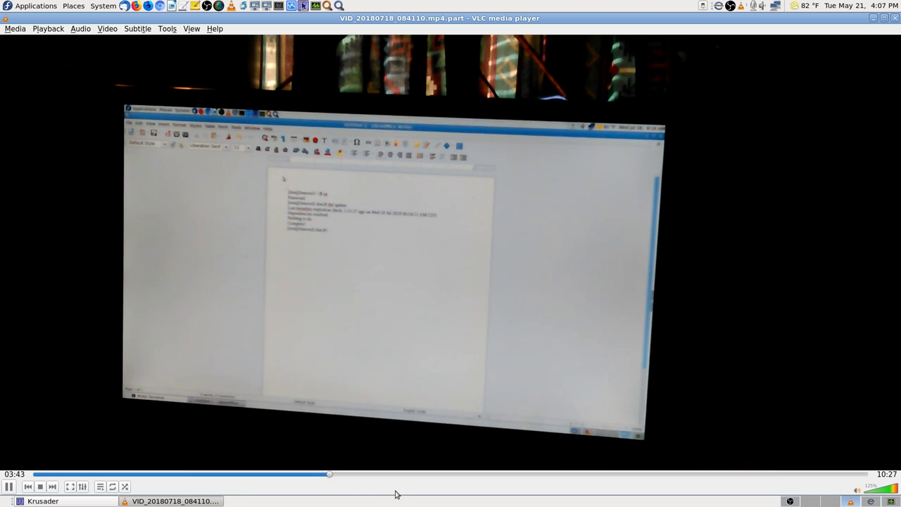
left_click(493, 474)
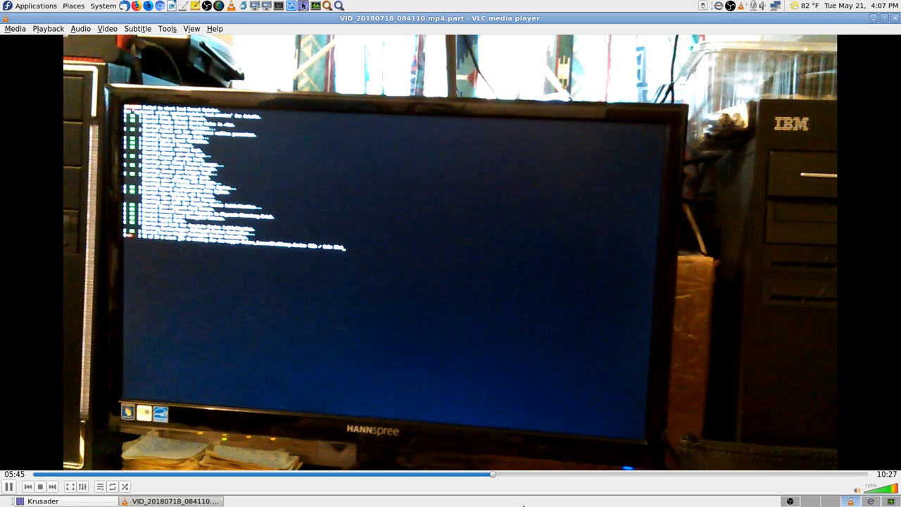
left_click(641, 474)
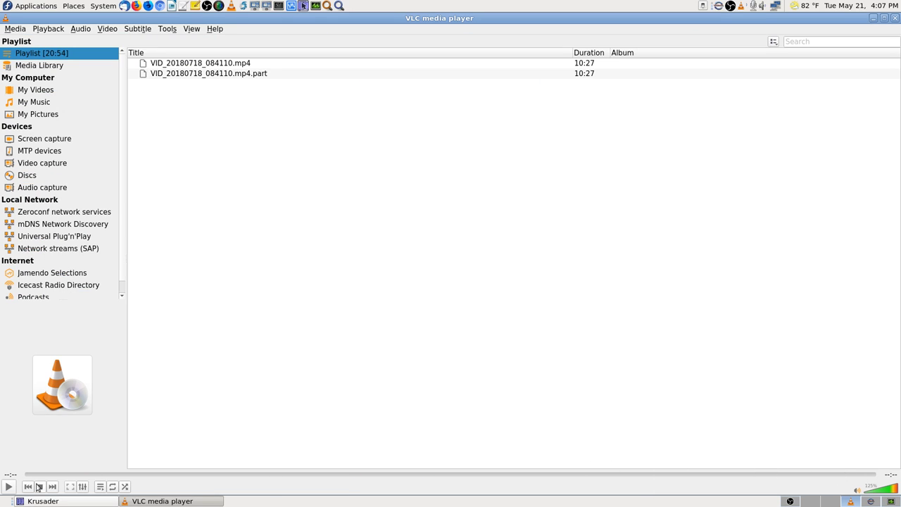
Play the complete VID_20180718_084110.mp4, skipping to about 01:24, 05:54, 07:49 and the final seconds.
double_click(258, 64)
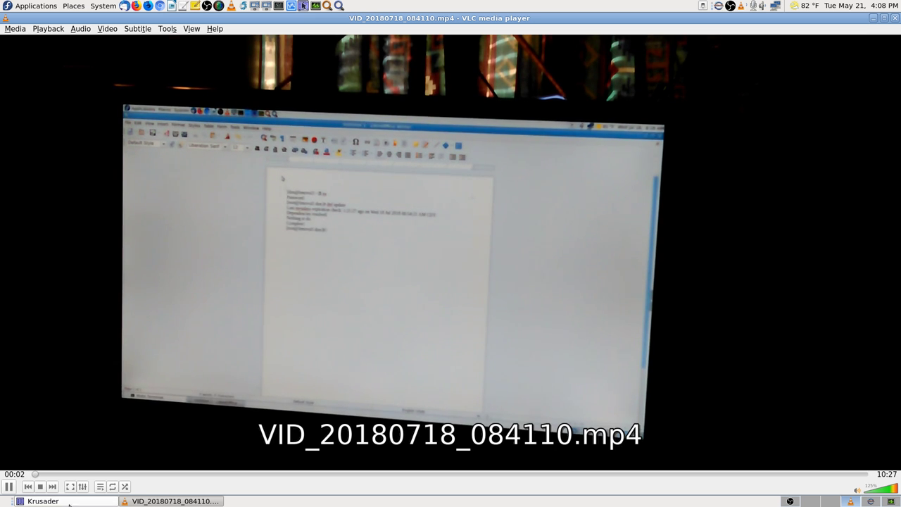
left_click(144, 475)
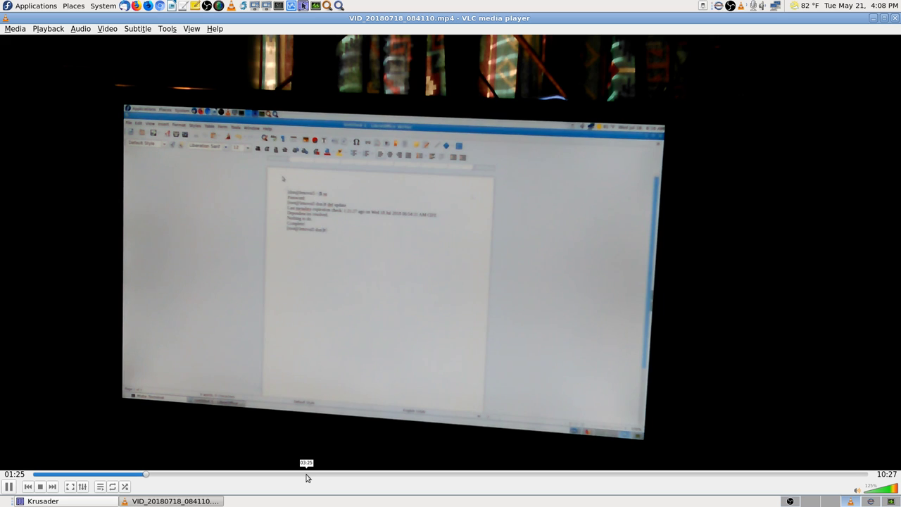
left_click(505, 476)
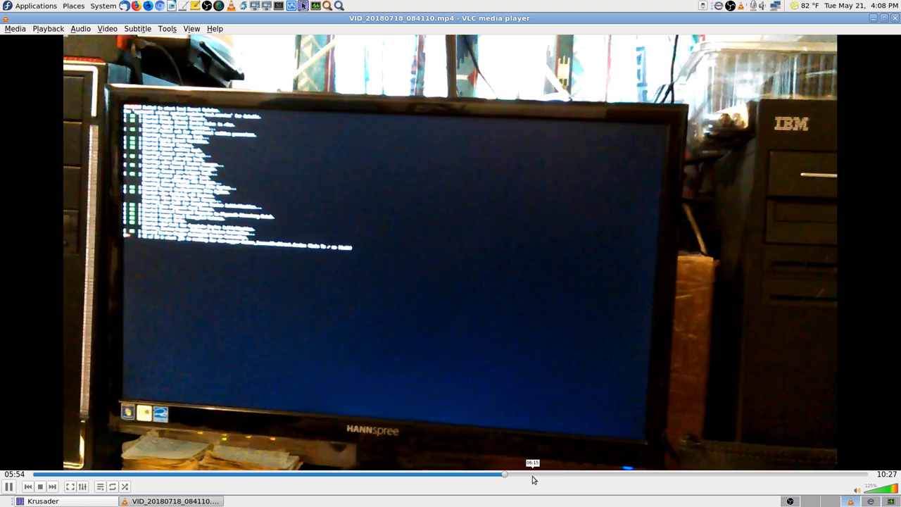
left_click(657, 476)
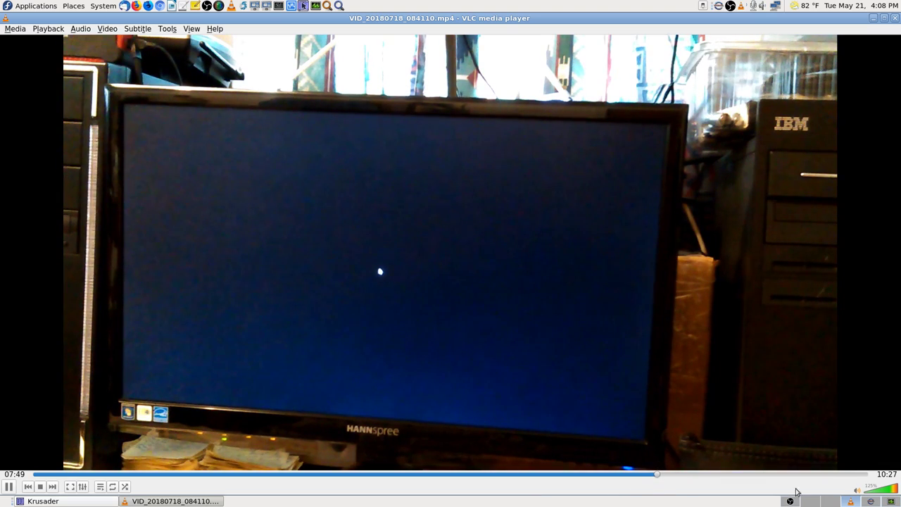
left_click(765, 475)
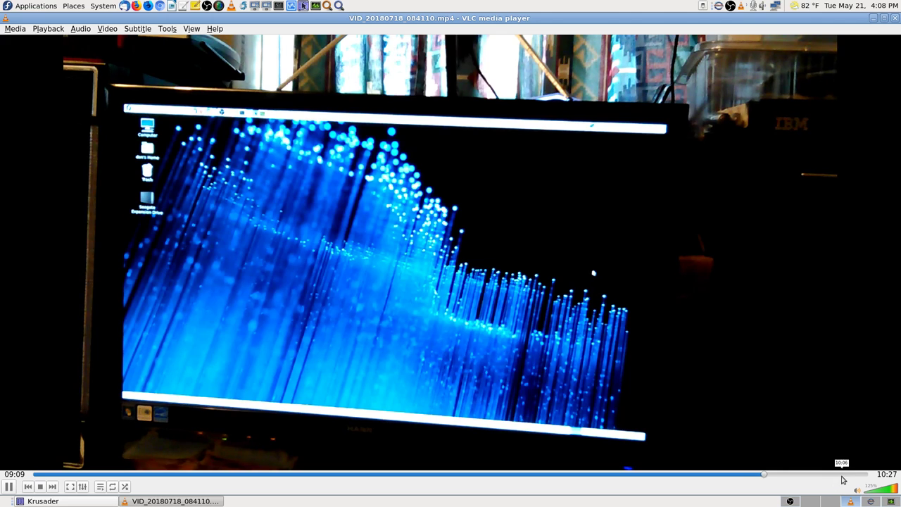
left_click(845, 475)
left_click(864, 475)
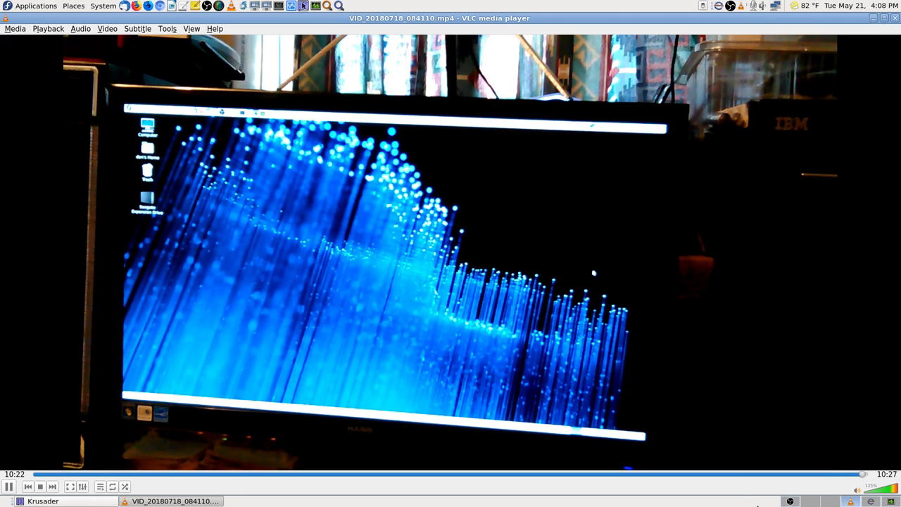
Skim the partial .part copy to 01:13 and 02:42, then stop playback and close VLC.
left_click(52, 488)
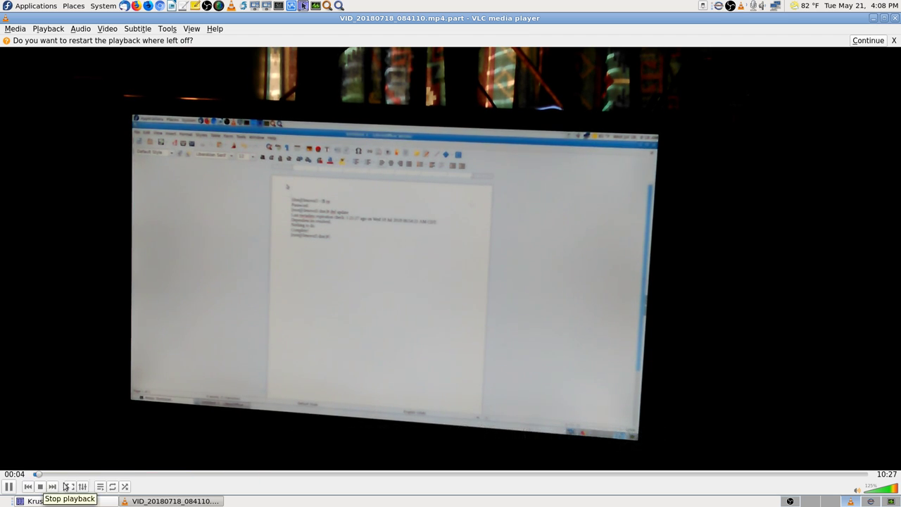
left_click(131, 475)
left_click(248, 475)
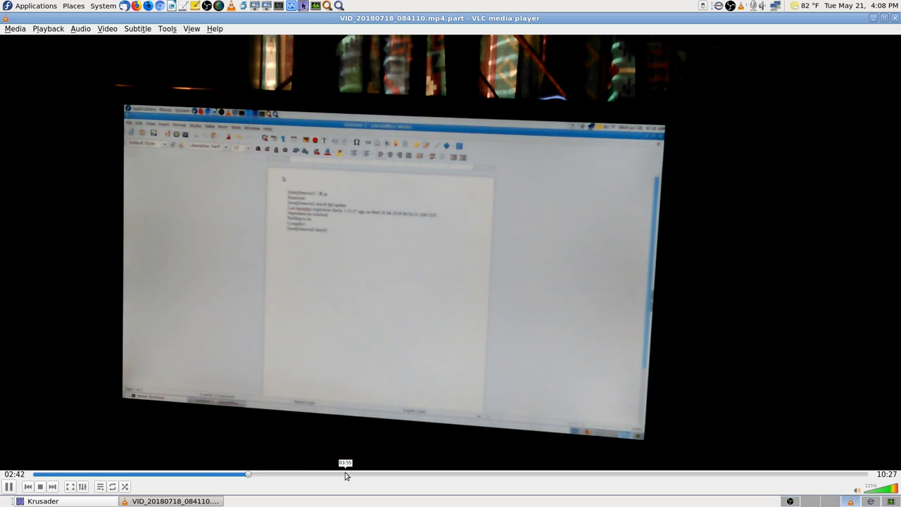
left_click(40, 487)
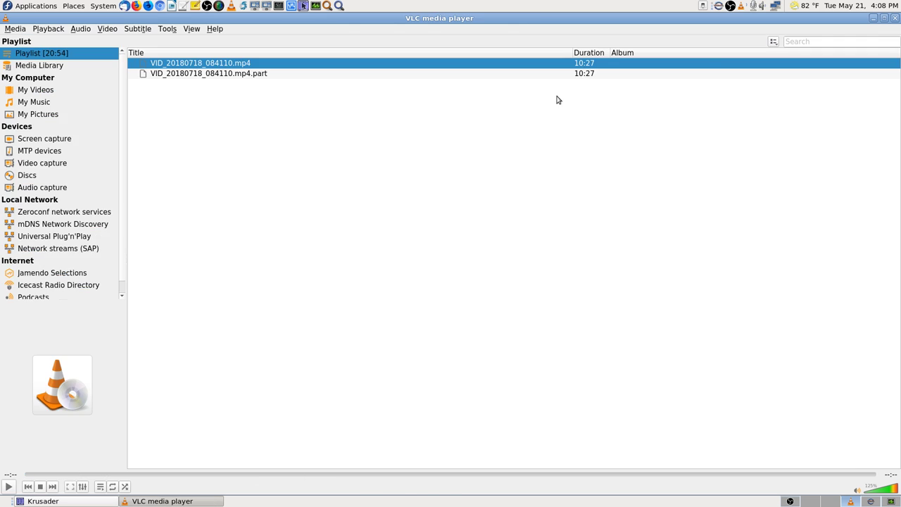
left_click(895, 17)
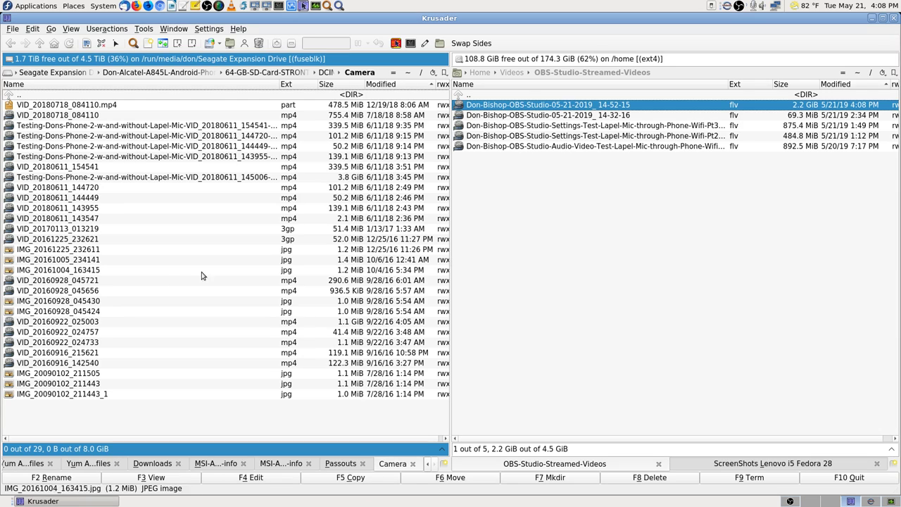
left_click(491, 97)
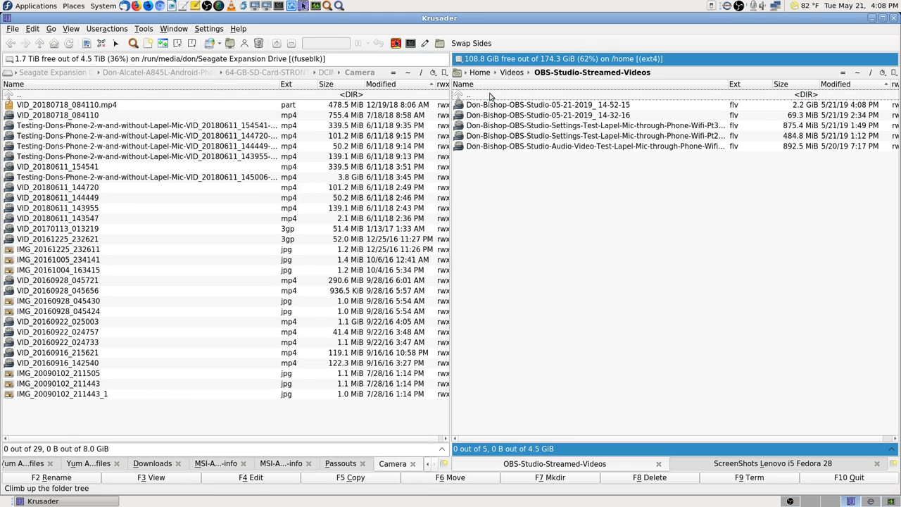
left_click(128, 107)
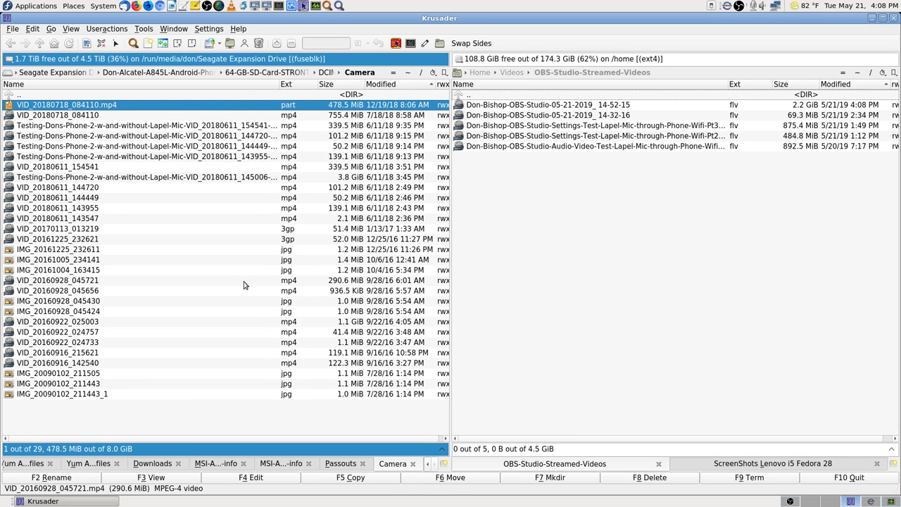
mouse_move(244, 284)
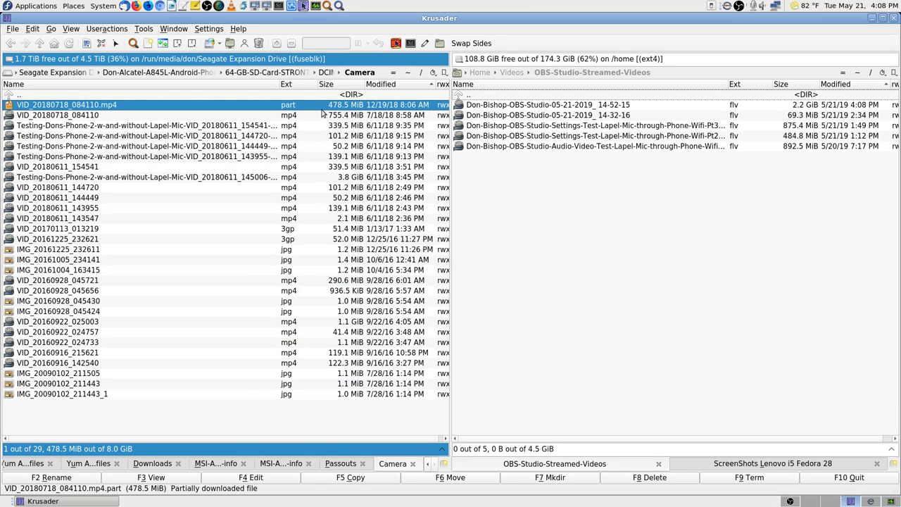
left_click(238, 96)
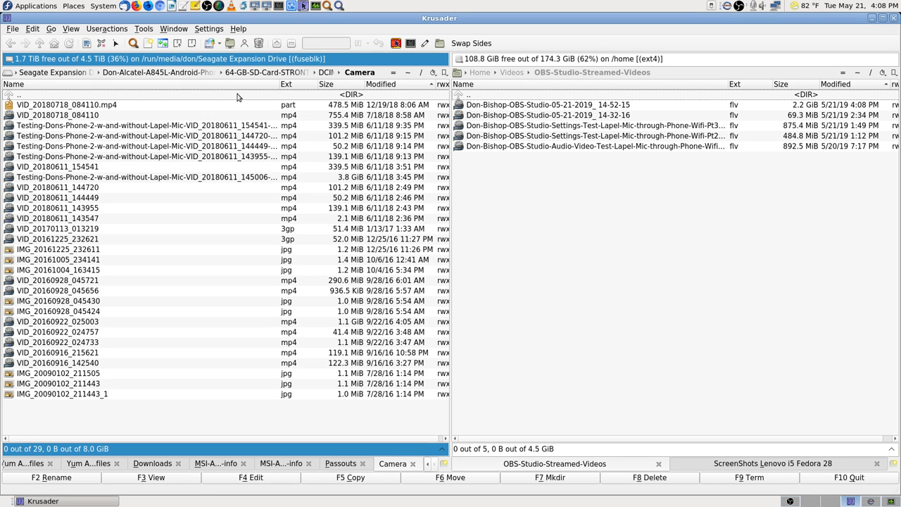
Go up to DCIM, browse the OpenCamera photo list, return to DCIM, then show the home folder.
double_click(237, 97)
key("Up")
key("Up")
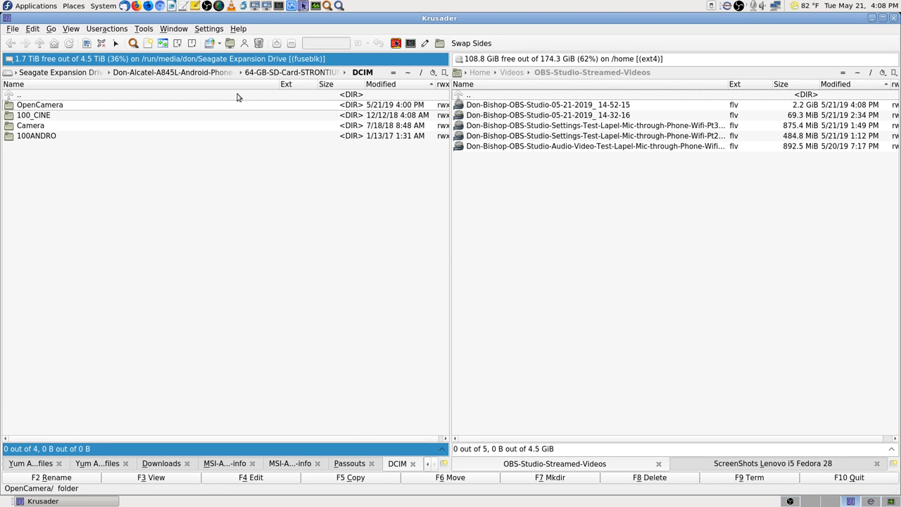
key("Return")
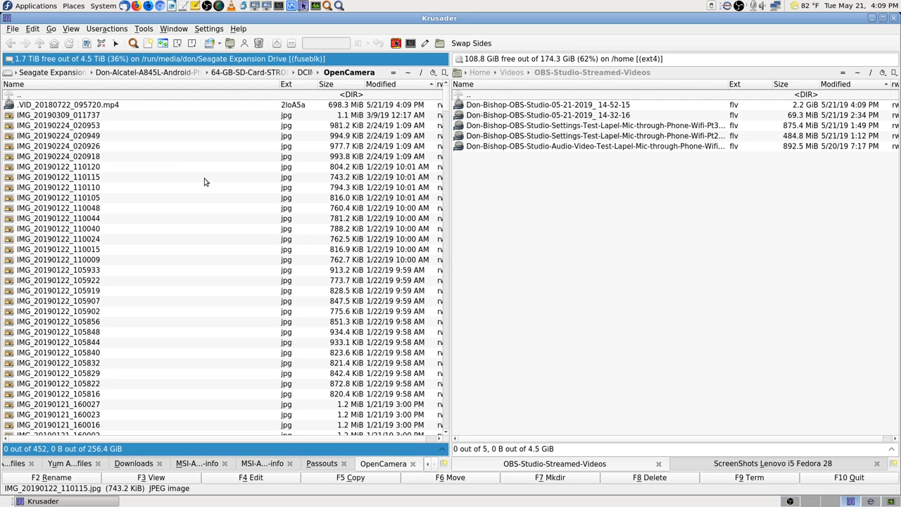
mouse_move(204, 182)
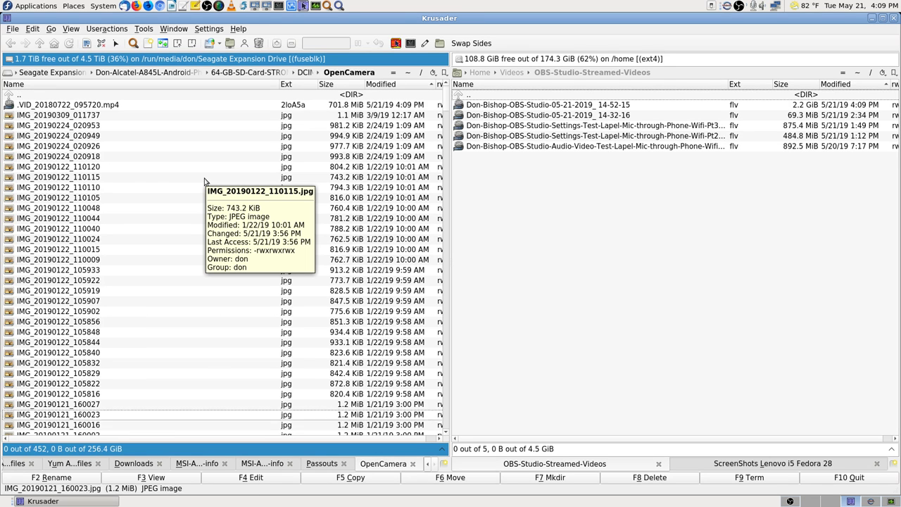
key("Down")
key("Down")
key("Down")
key("Down")
key("Down")
key("Down")
key("Down")
key("Down")
key("Down")
key("Down")
key("Down")
key("Down")
key("Down")
key("Down")
key("Down")
key("Down")
key("Down")
key("Down")
key("Down")
key("Down")
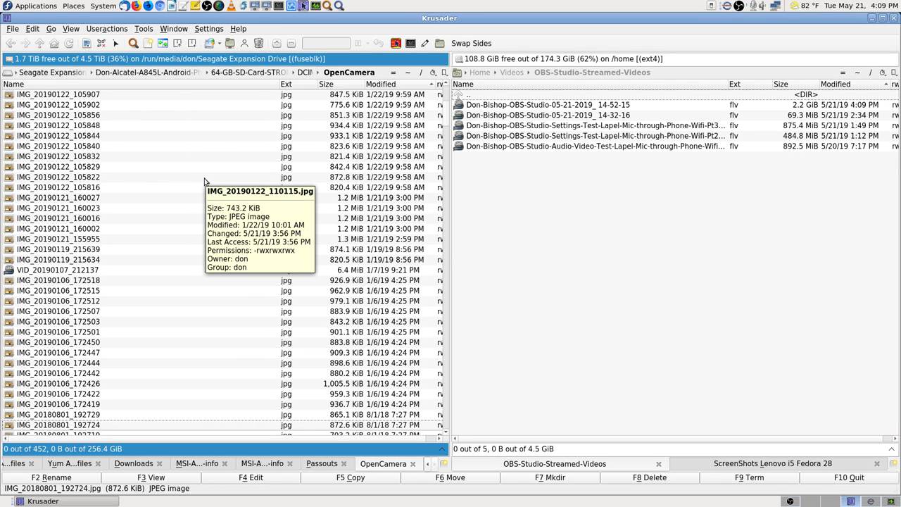
key("Down")
key("Up")
key("Up")
key("Up")
key("Up")
key("Up")
key("Up")
key("Up")
key("Up")
key("Up")
key("Up")
key("Up")
key("Up")
key("Up")
key("Up")
key("Up")
key("Up")
key("Up")
key("Up")
key("Up")
key("Up")
key("Up")
key("Up")
key("Up")
key("Up")
key("Up")
key("Up")
key("Up")
key("Up")
key("Up")
key("Up")
key("Up")
key("Up")
key("Up")
key("Up")
key("Up")
key("Up")
key("Up")
key("Up")
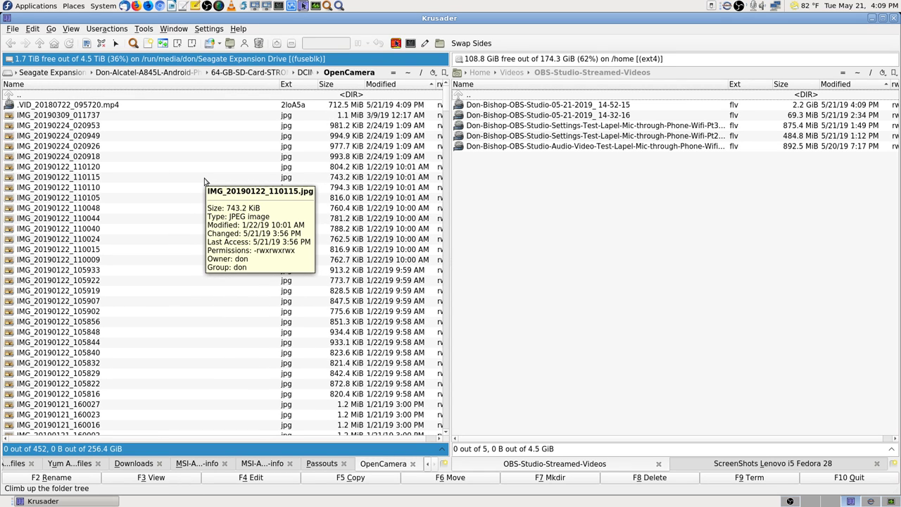
key("Return")
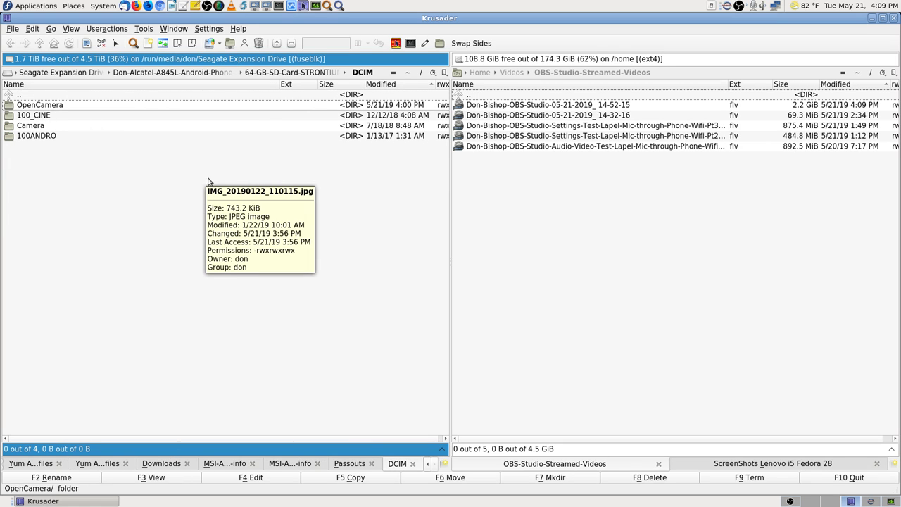
left_click(410, 73)
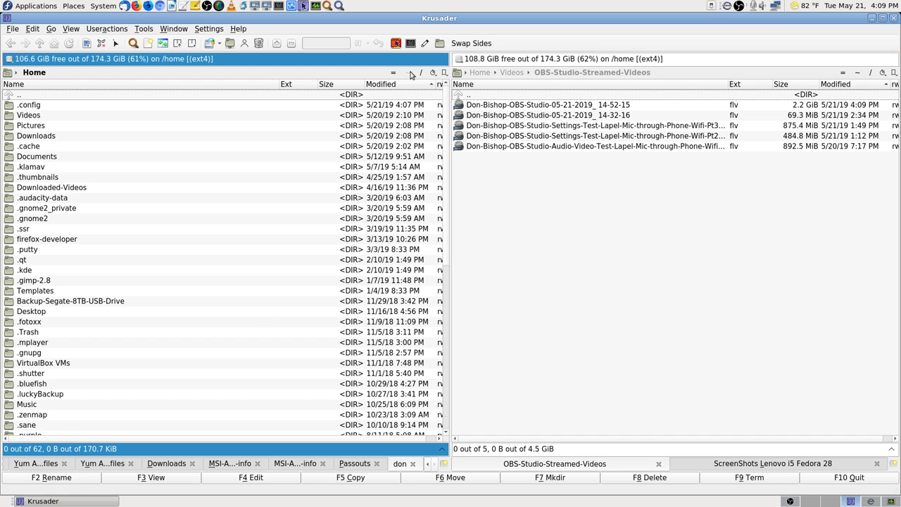
Quick-search 'dow' to open Downloads, then switch to the luckyBackup workspace with Ctrl+Alt+Right.
type("dow")
key("Return")
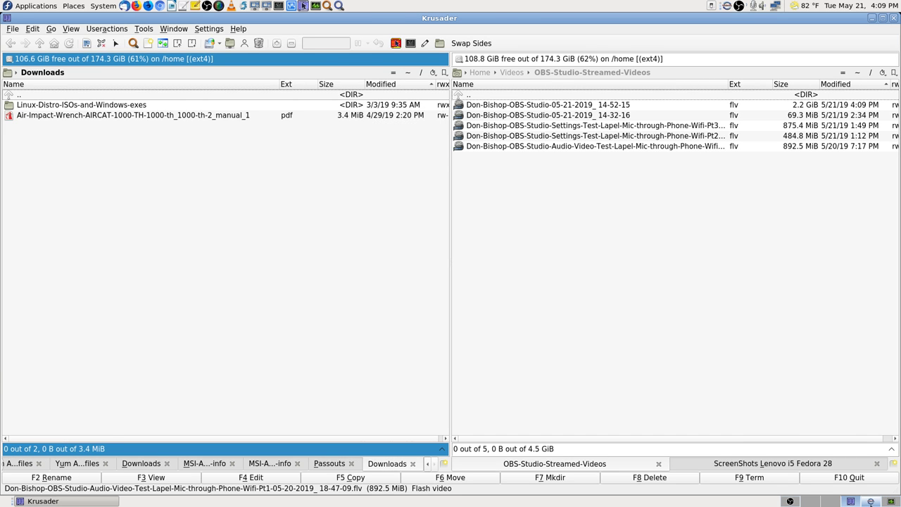
key("ctrl+alt+Right")
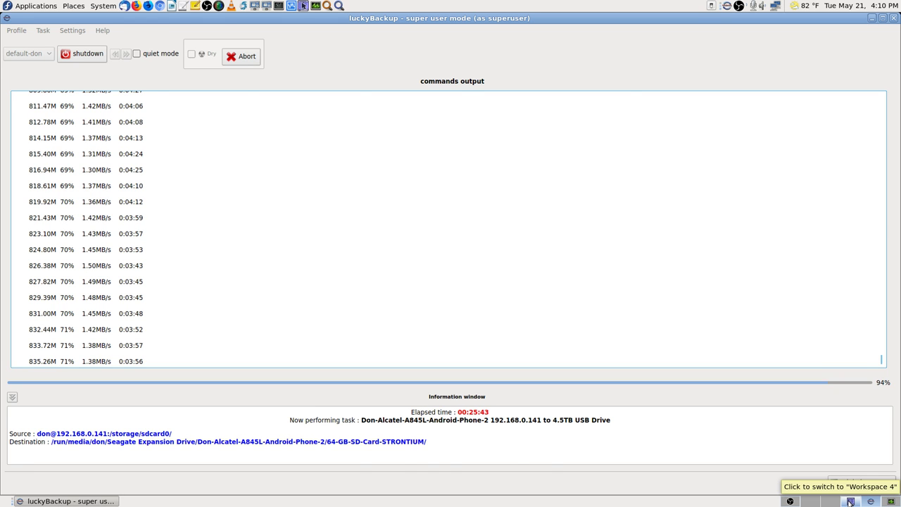
Switch back to the Krusader workspace using the panel's workspace switcher.
left_click(850, 502)
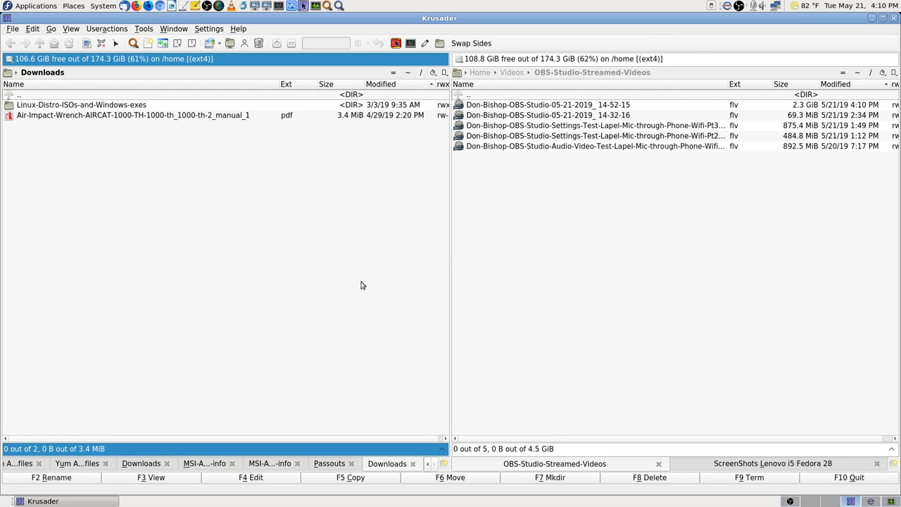
Browse Linux-Distro-ISOs-and-Windows-exes into Rescatux and Super Grub Disk, then back up to Home.
double_click(120, 106)
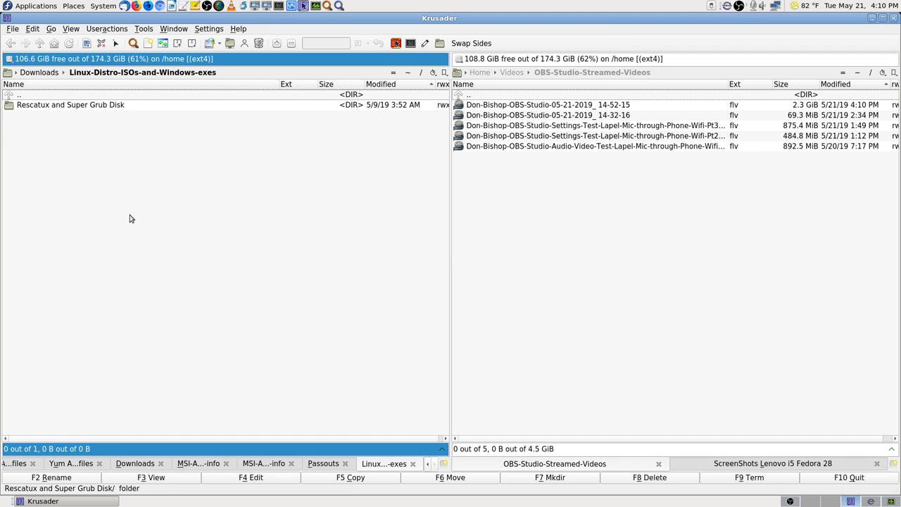
key("Return")
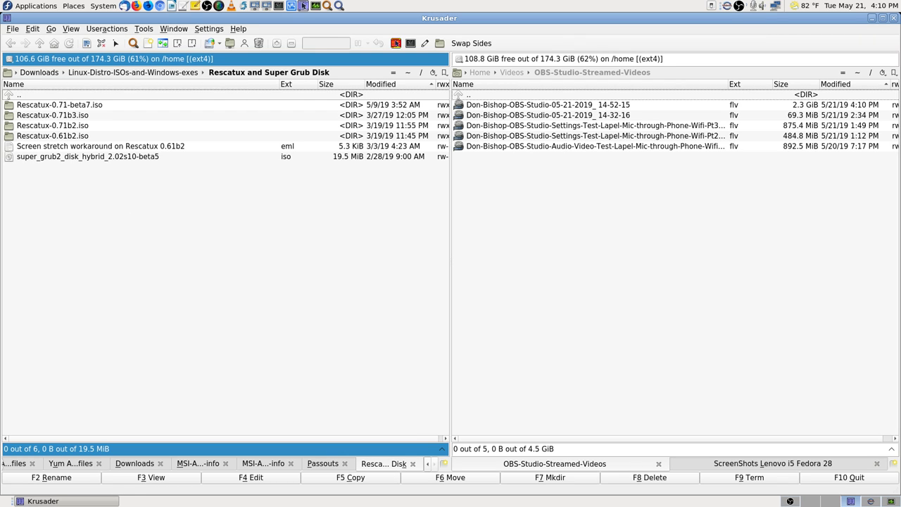
key("BackSpace")
key("BackSpace")
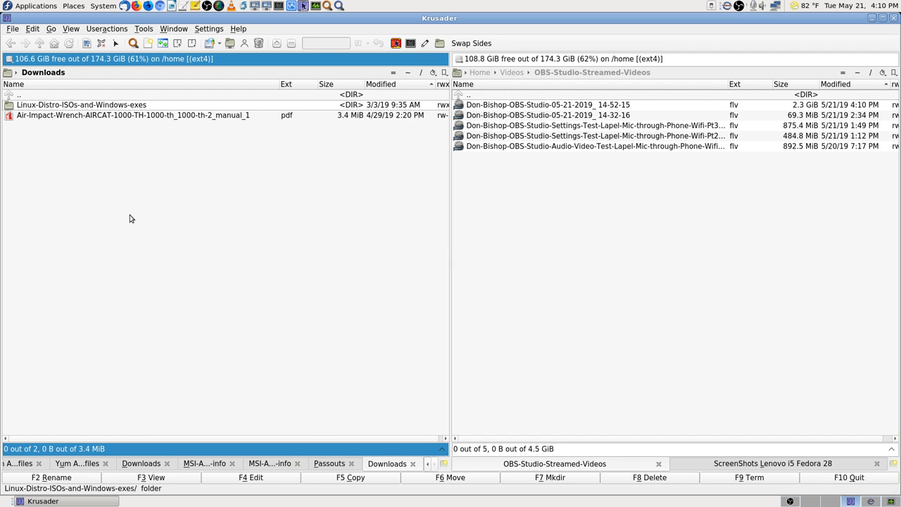
key("BackSpace")
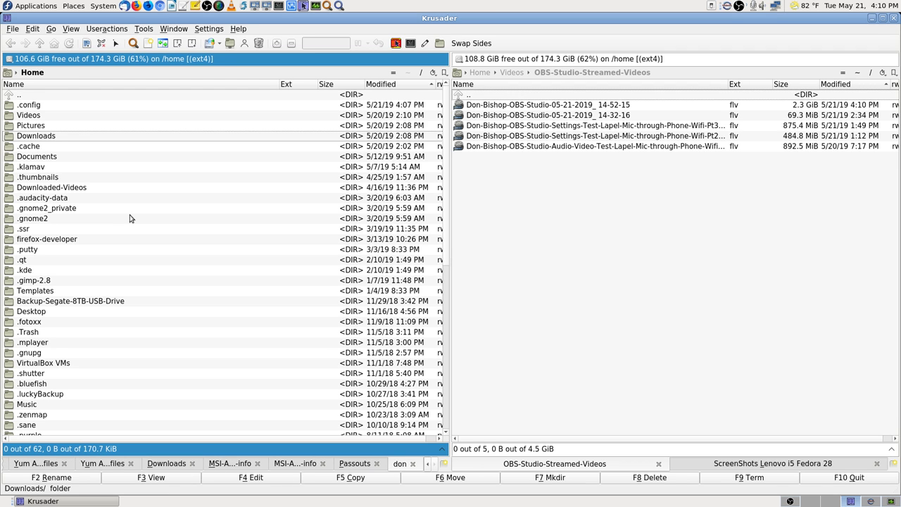
Reopen Downloads, check luckyBackup's transfer at 94% from the tray, then minimize it again.
key("Return")
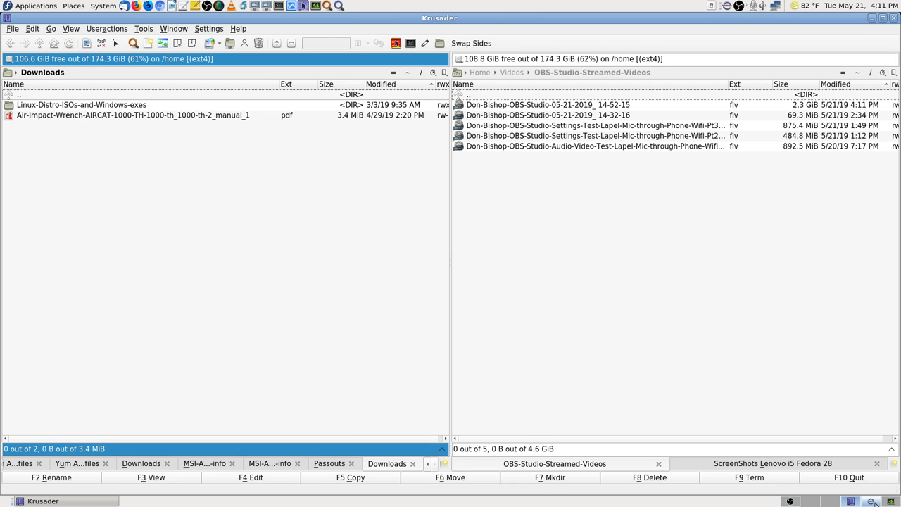
left_click(876, 502)
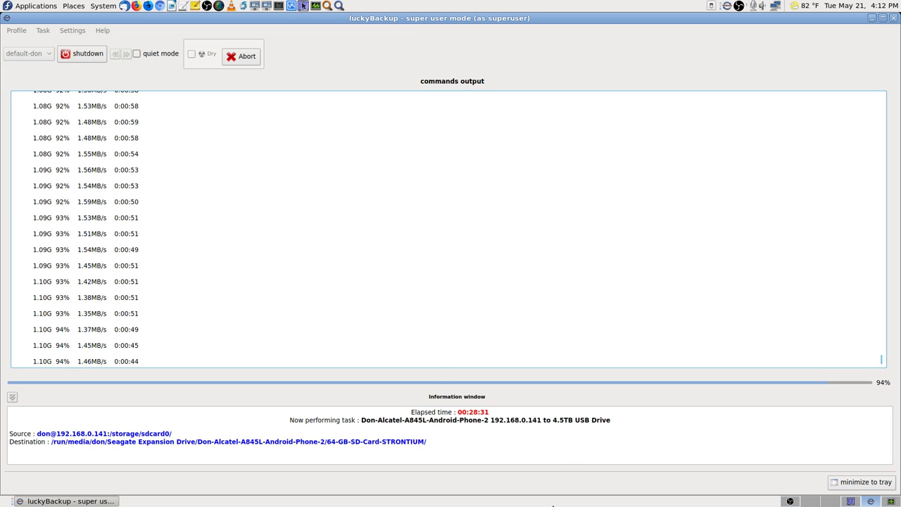
left_click(860, 483)
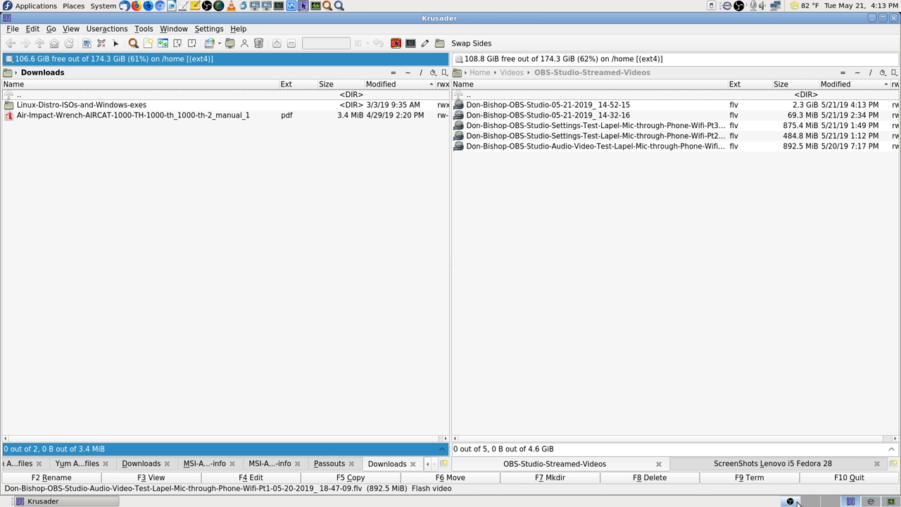
Bring up OBS Studio and switch the live stream to the Cam 1 Stream scene.
left_click(791, 501)
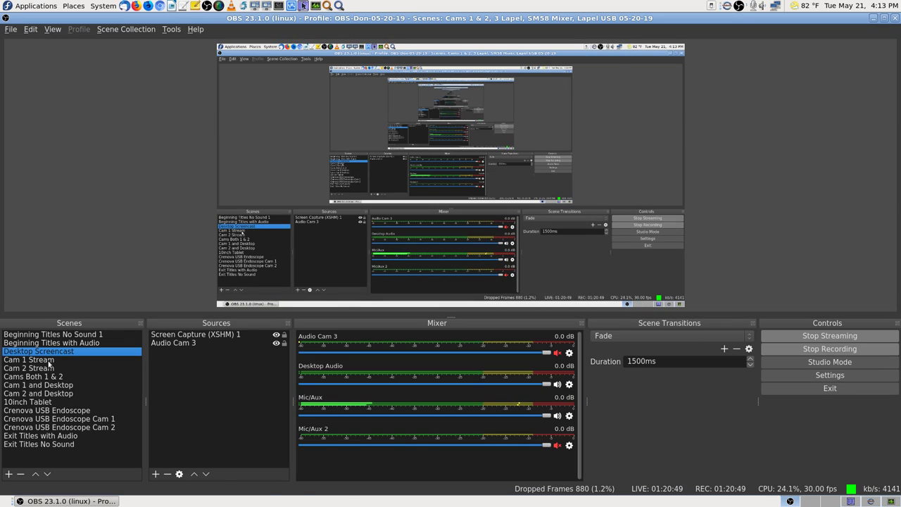
left_click(67, 360)
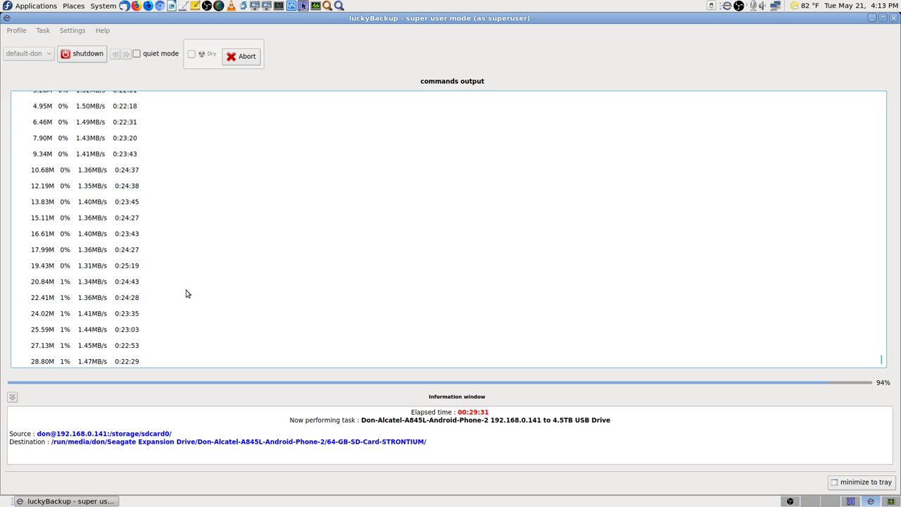
Scroll luckyBackup's commands output to the top, where the SD card task and a permission error appear.
scroll(188, 293, "up", 4)
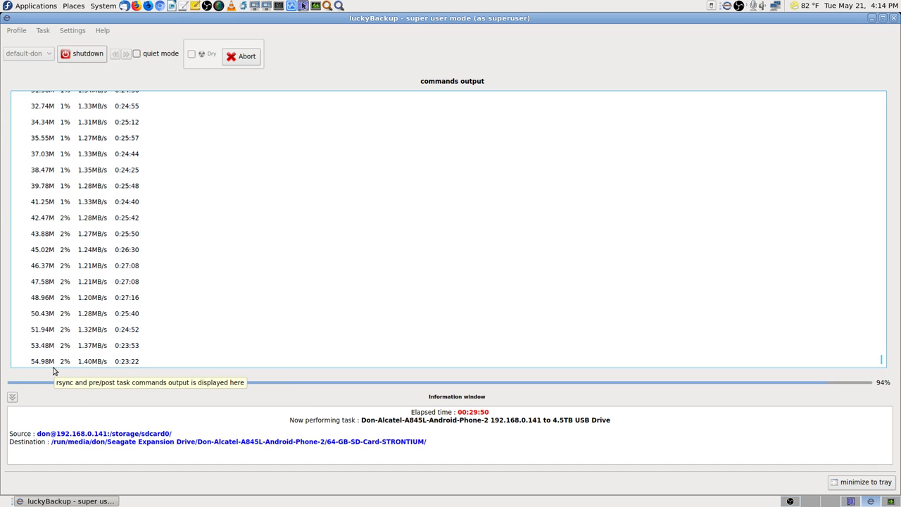
scroll(94, 322, "up", 5)
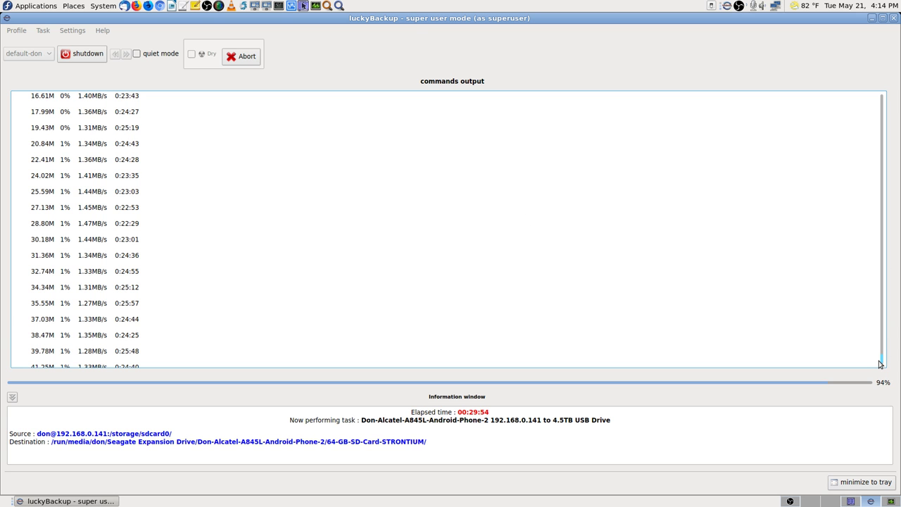
left_click_drag(882, 359, 888, 100)
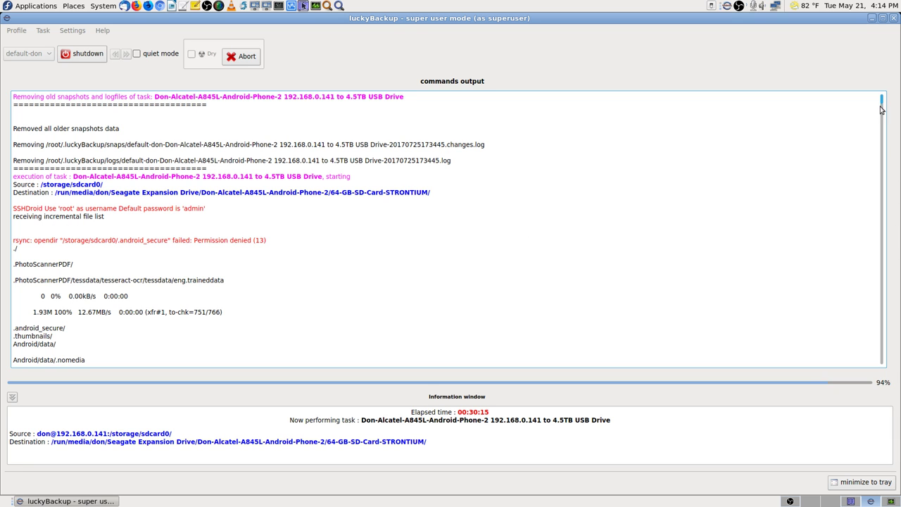
Drag the commands output scrollbar to the bottom to show the latest transfer progress lines.
left_click_drag(884, 102, 891, 373)
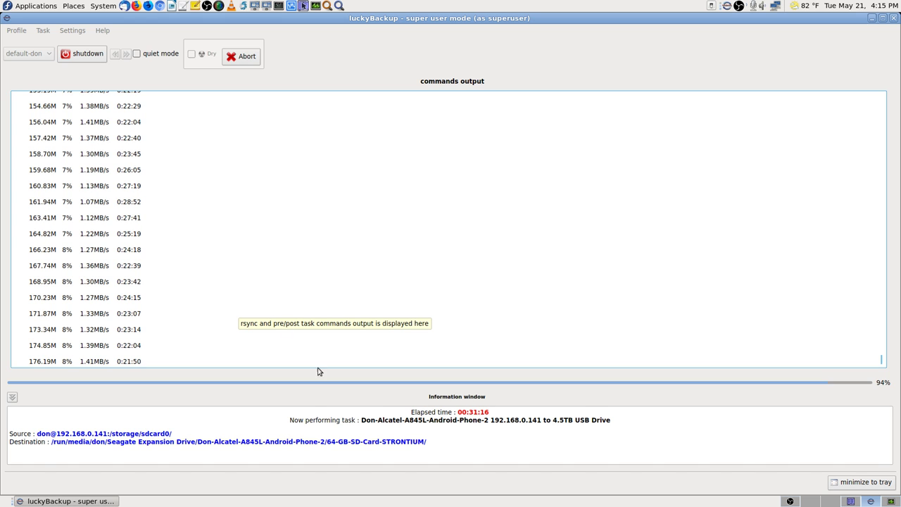
In OBS, mute Audio Cam 3 and unmute Mic/Aux with F1 and F2, then go to the second workspace.
left_click(791, 502)
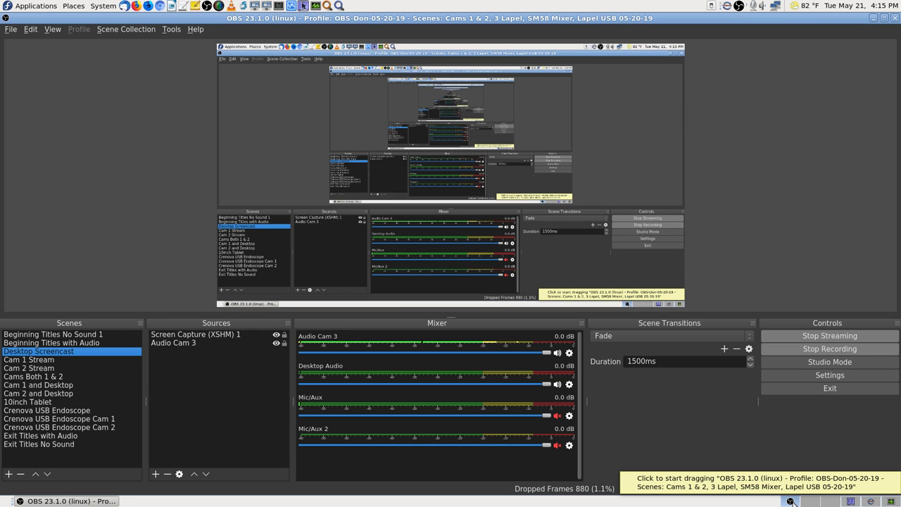
key("F1")
key("F2")
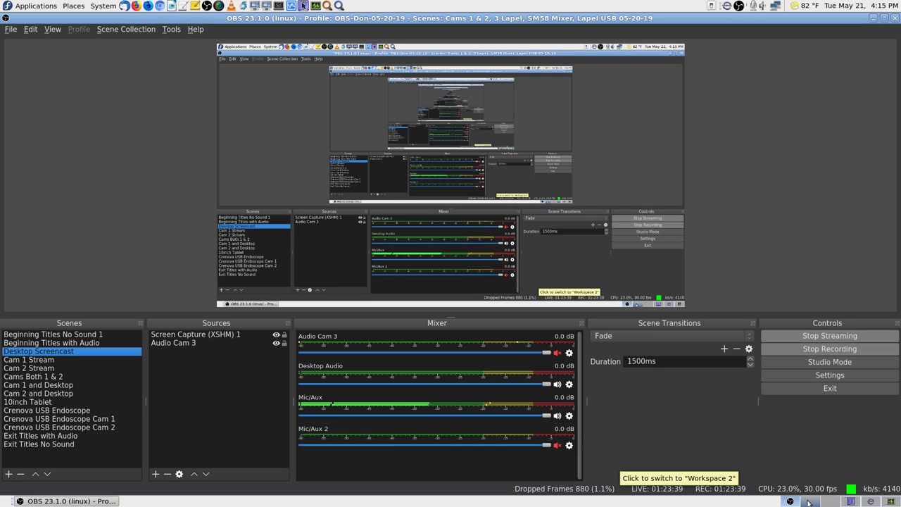
left_click(808, 503)
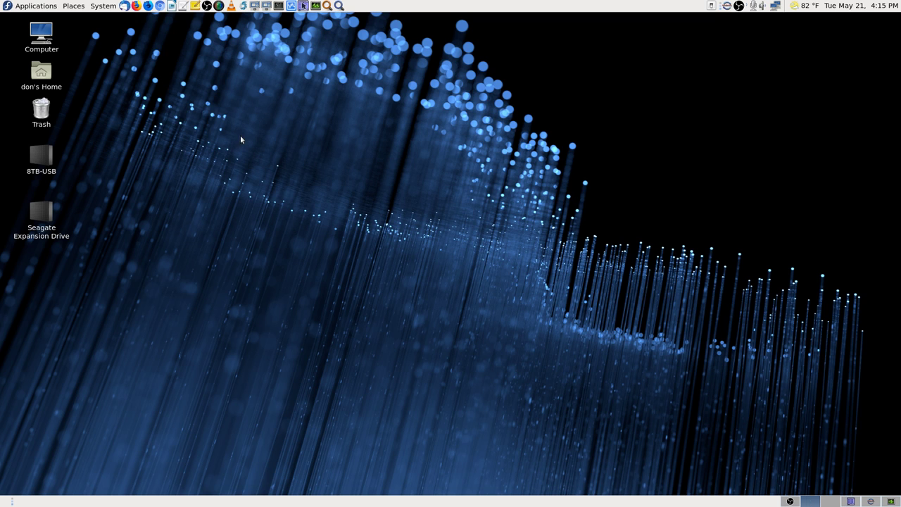
Start Firefox from the top panel and launch System Monitor.
left_click(135, 6)
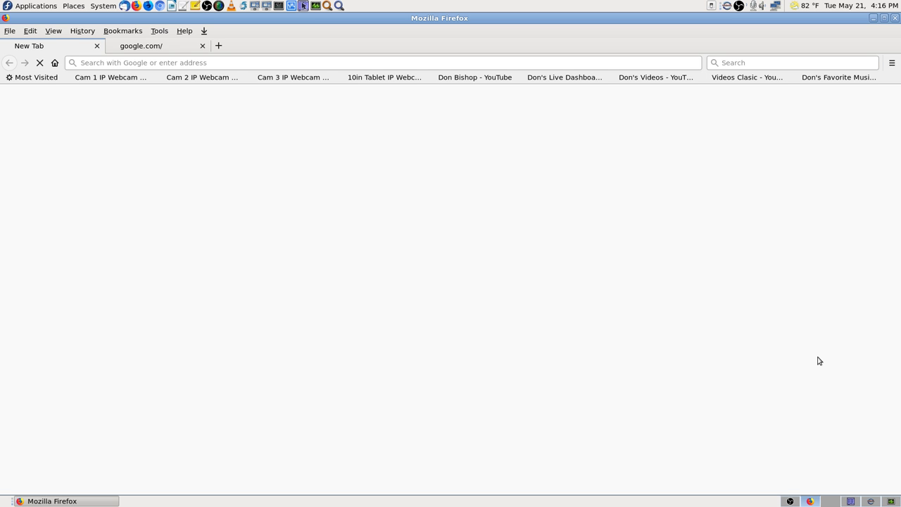
left_click(891, 502)
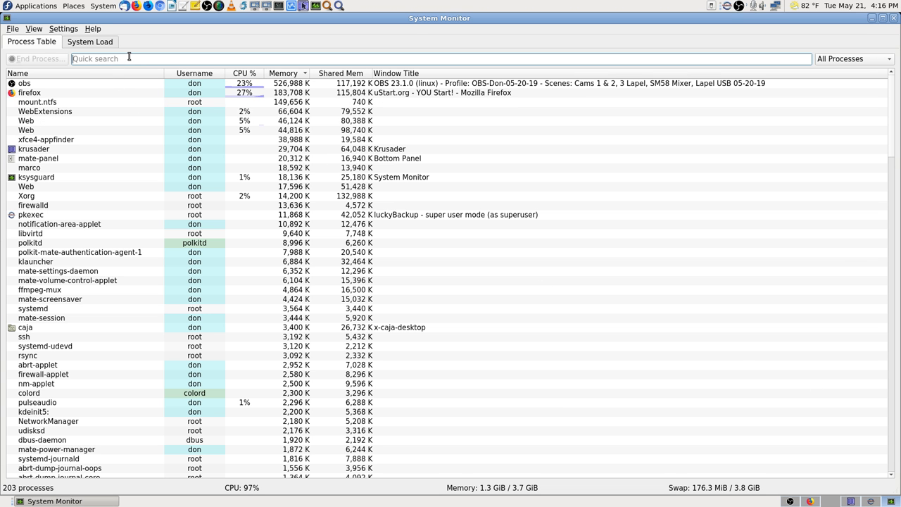
Search the process list for 'luck' to check luckyBackup's rsync processes, then clear the search.
type("luck")
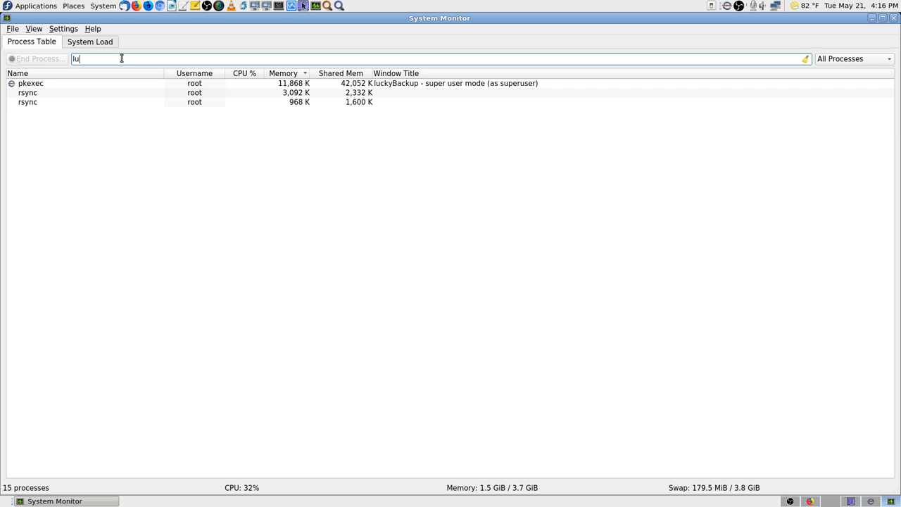
key("BackSpace")
key("BackSpace")
key("BackSpace")
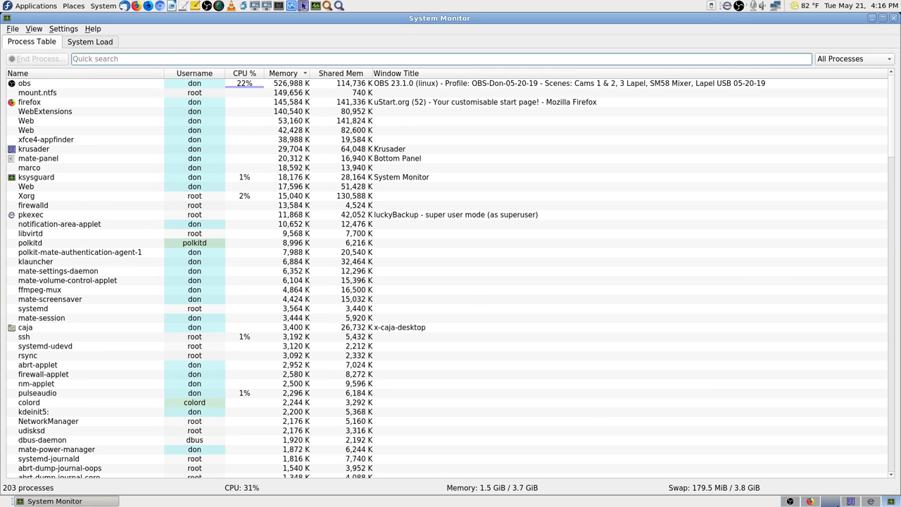
Close Krusader, then restore Firefox and close its uStart.org tab, leaving only Google.
left_click(849, 503)
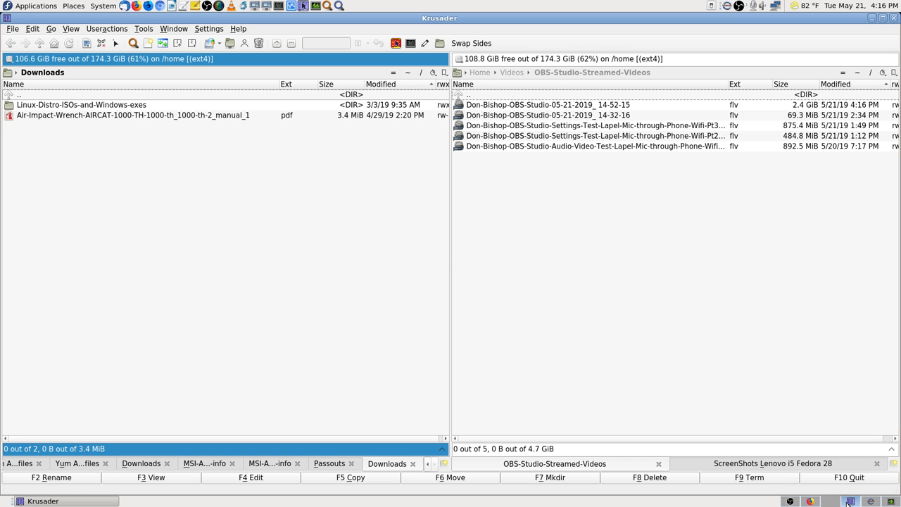
left_click(895, 19)
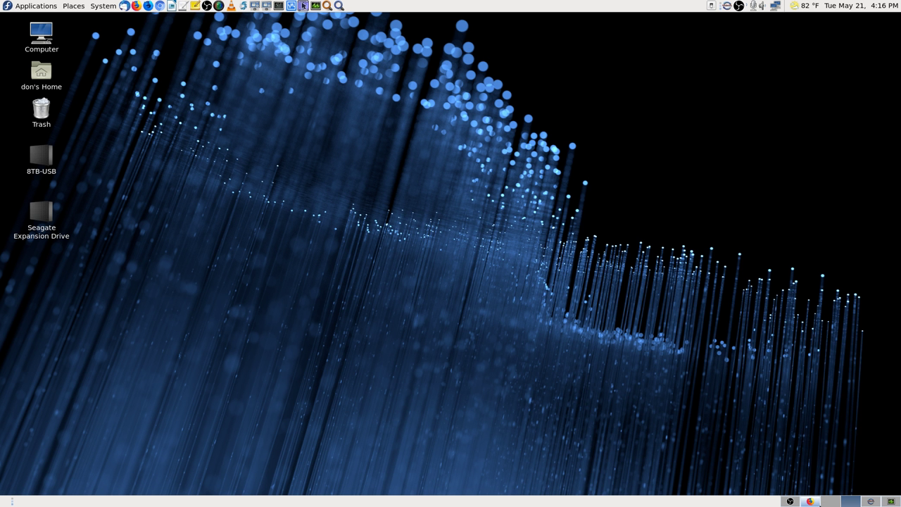
left_click(811, 502)
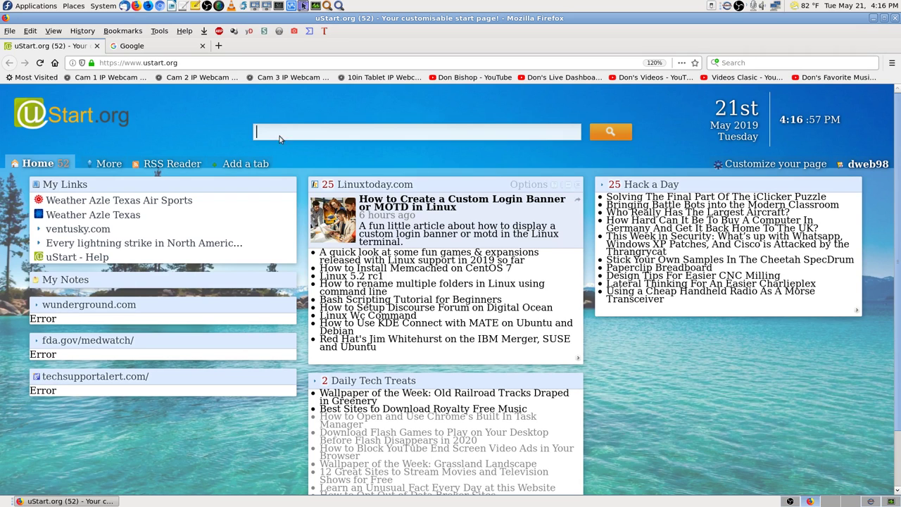
left_click(97, 46)
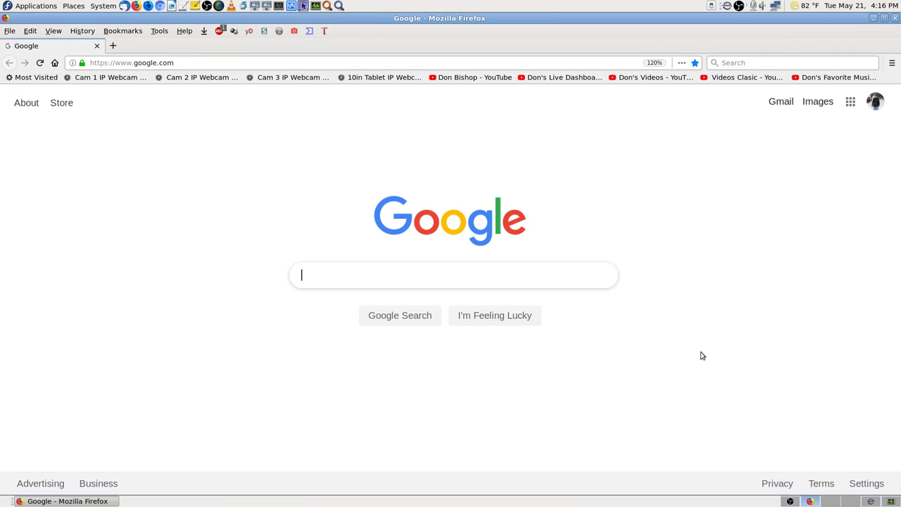
Open Firefox's bookmarks Library with Ctrl+Shift+O.
right_click(576, 42)
left_click(617, 126)
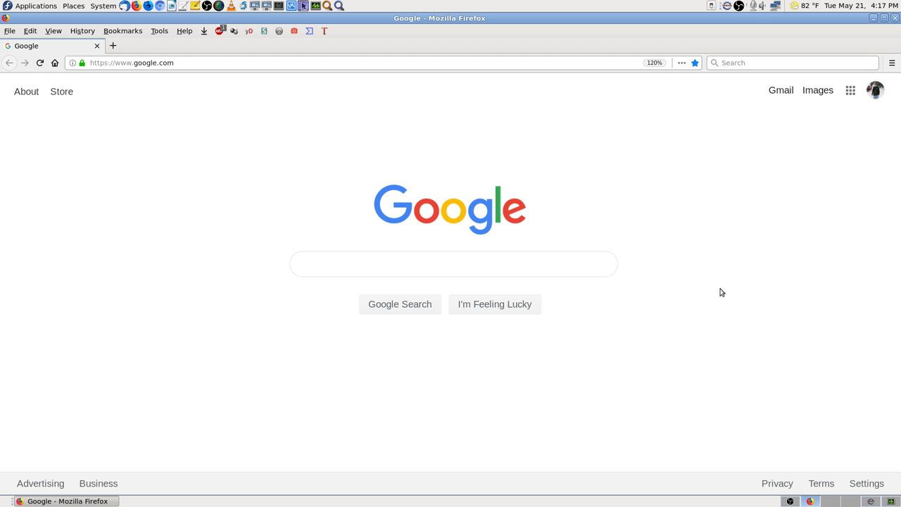
key("ctrl+shift+o")
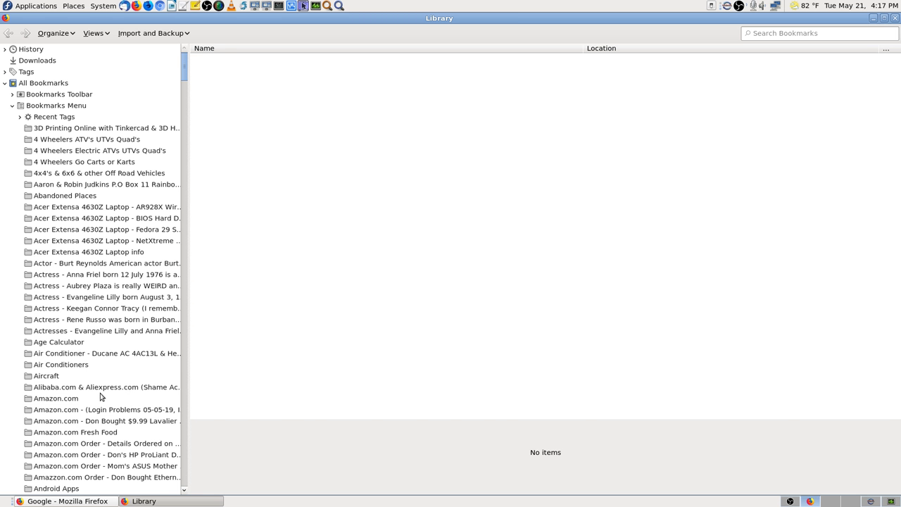
Select the 'Android - ssh remote commands for android' bookmark folder in the Library.
left_click(100, 397)
key("End")
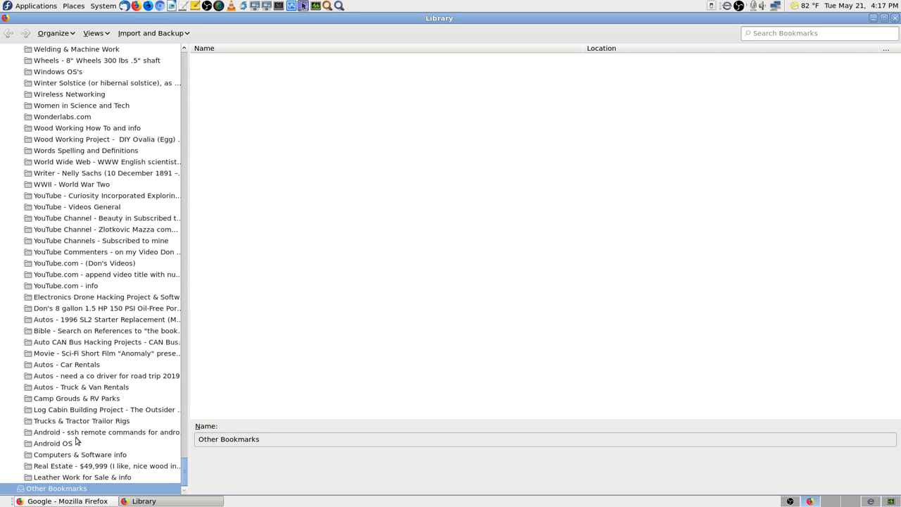
left_click(106, 437)
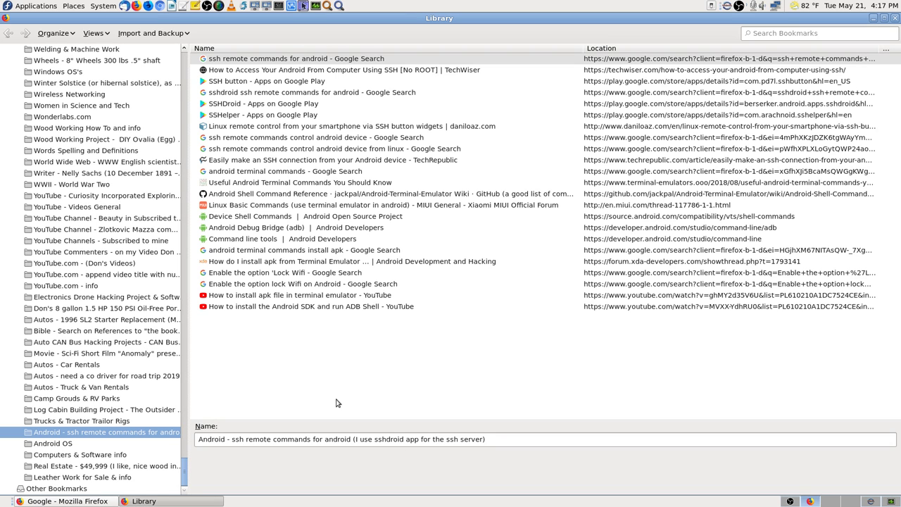
Sort the folder's bookmarks by name, then by Location, and select the SSHDroid Google Play bookmark.
right_click(168, 435)
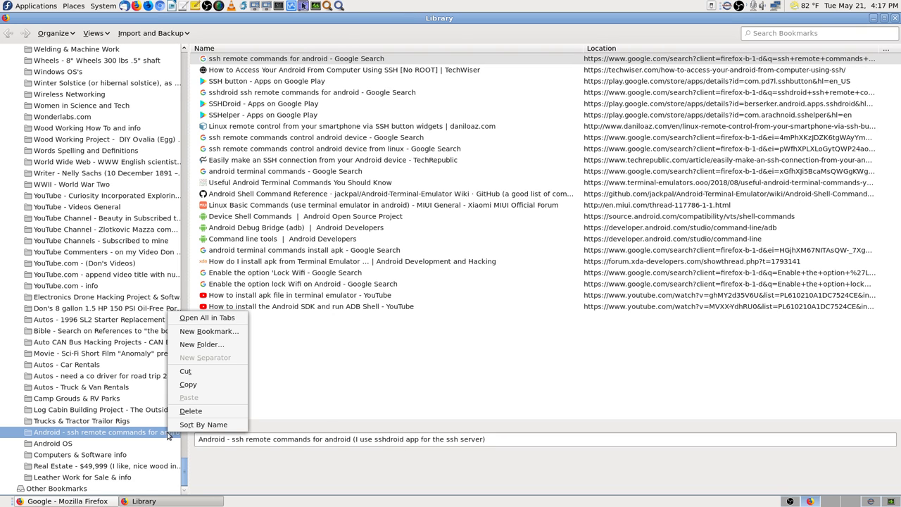
left_click(208, 426)
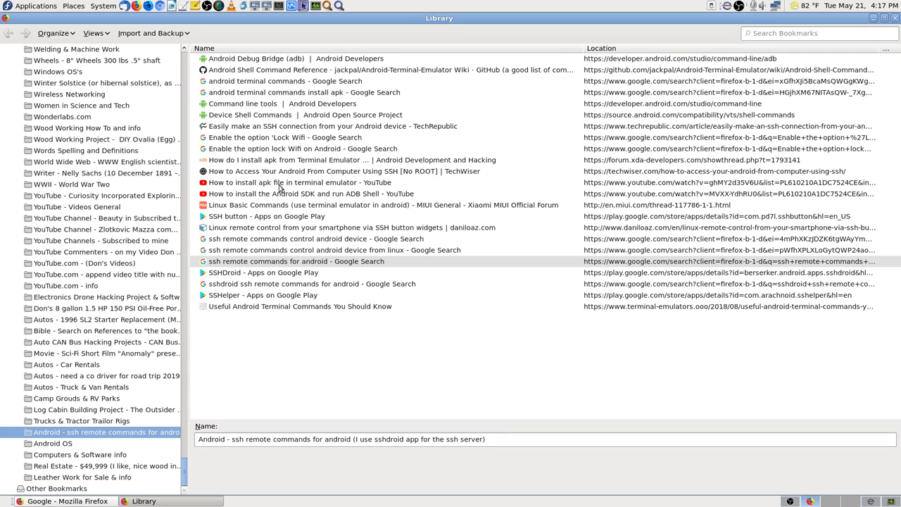
left_click(272, 221)
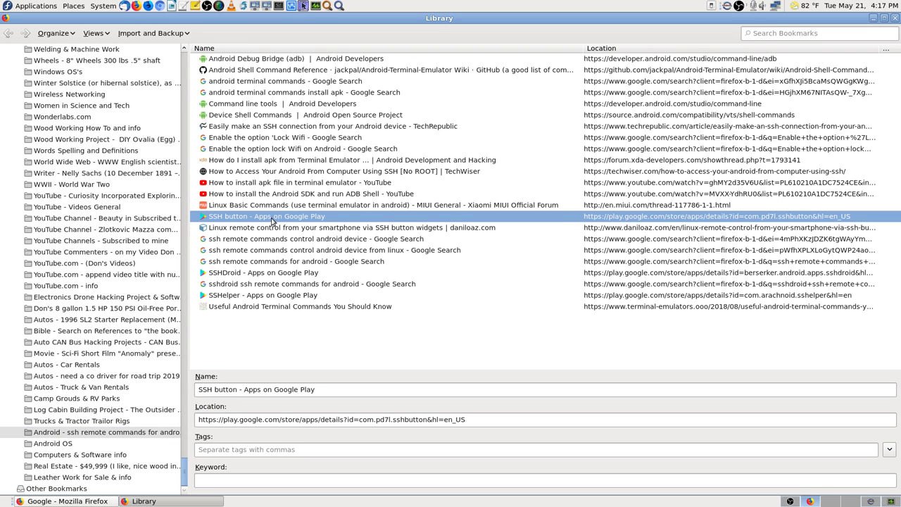
left_click(687, 50)
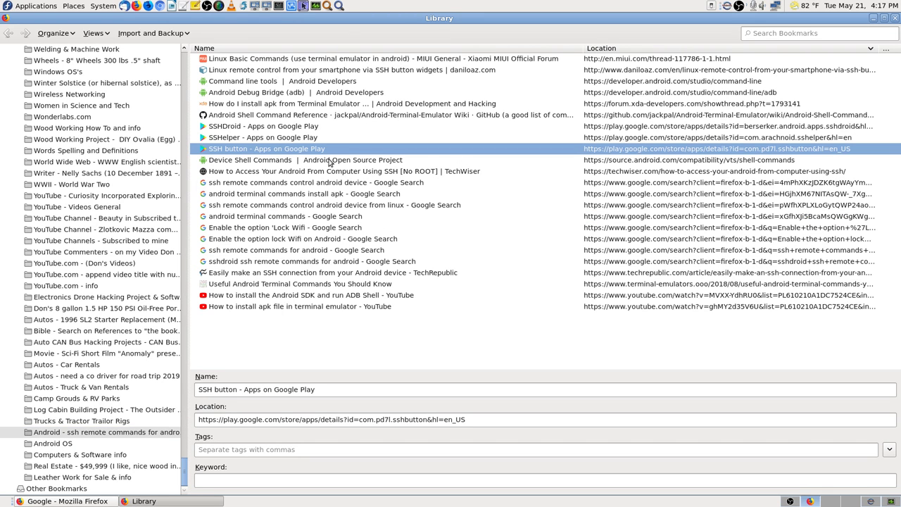
left_click(291, 128)
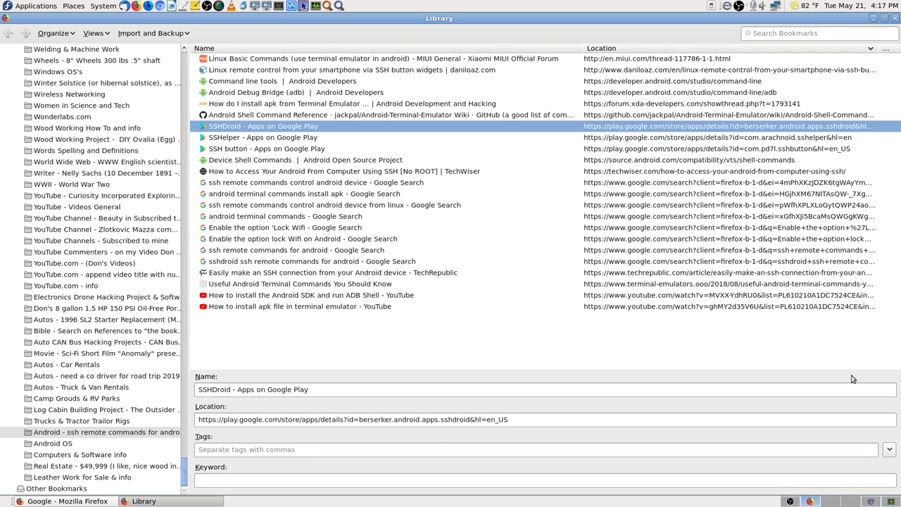
Open the SSHDroid Google Play page and expand its full app description.
key("Return")
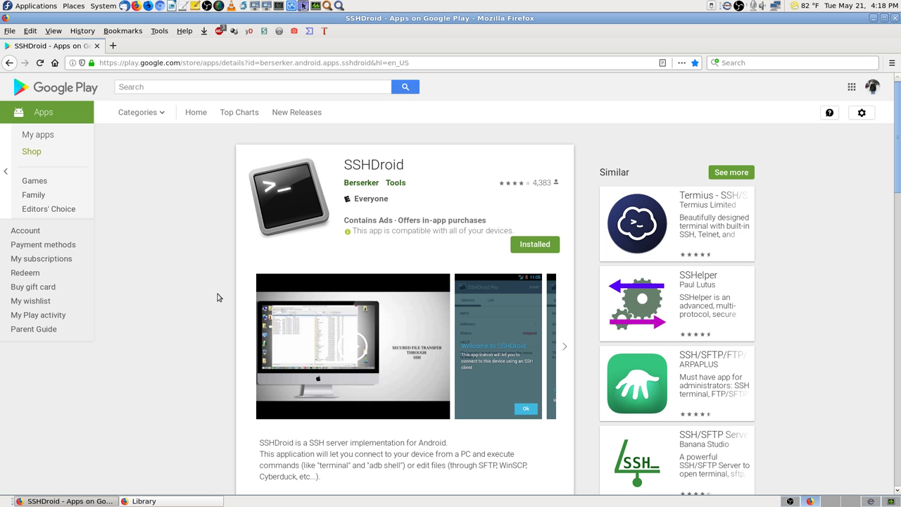
scroll(218, 297, "down", 4)
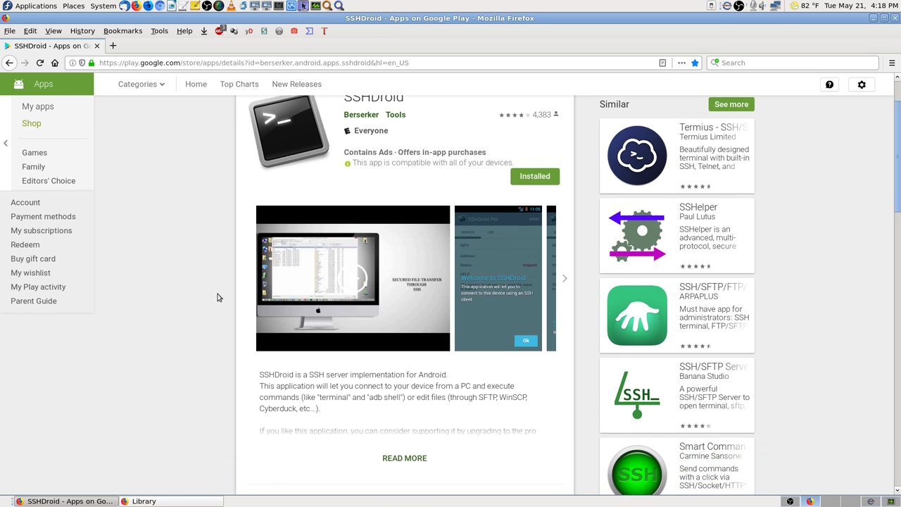
scroll(218, 298, "down", 1)
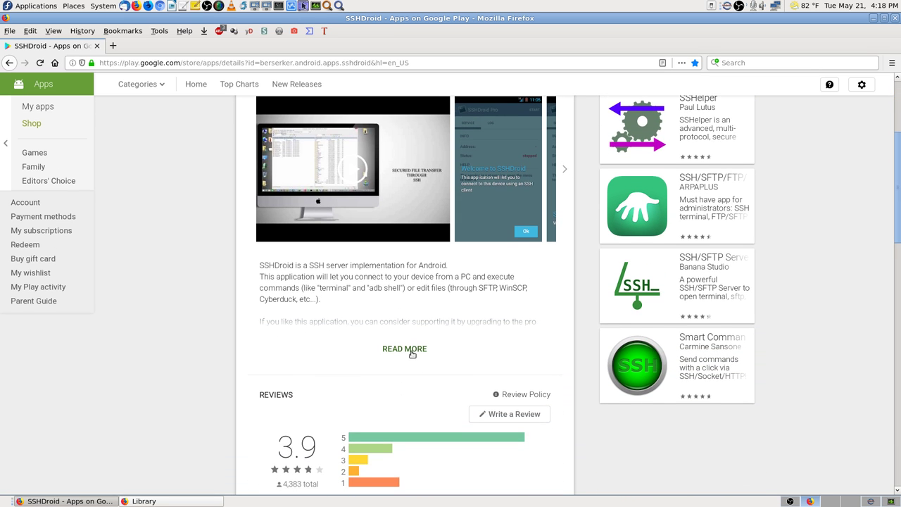
scroll(211, 426, "down", 3)
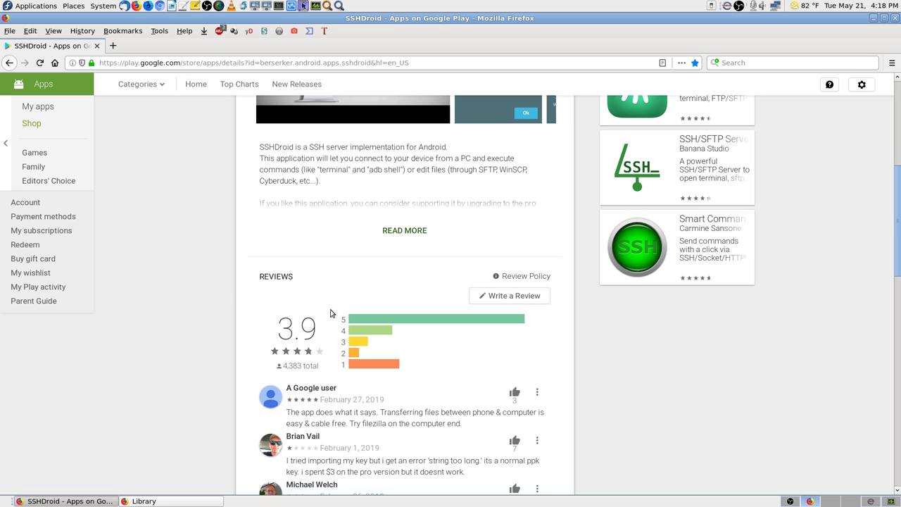
left_click(404, 230)
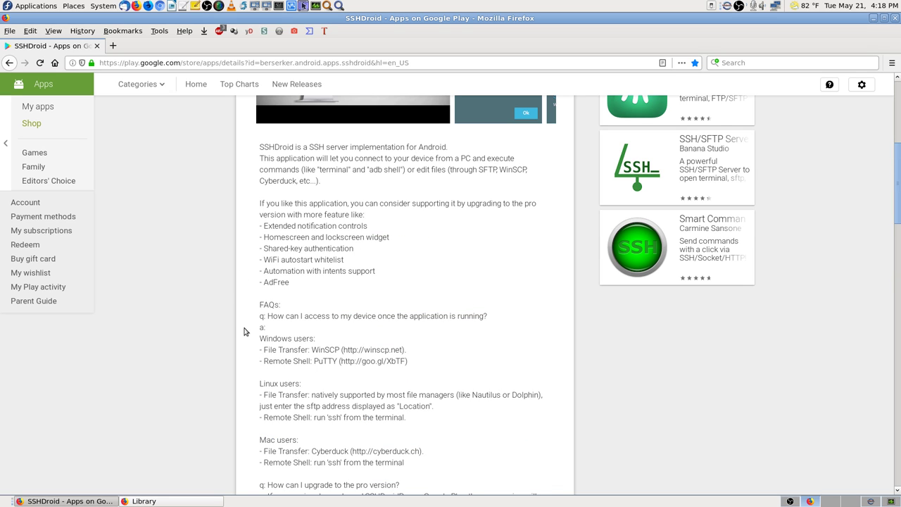
Highlight the Shared-key authentication and WiFi autostart whitelist feature lines in the description.
scroll(244, 331, "down", 2)
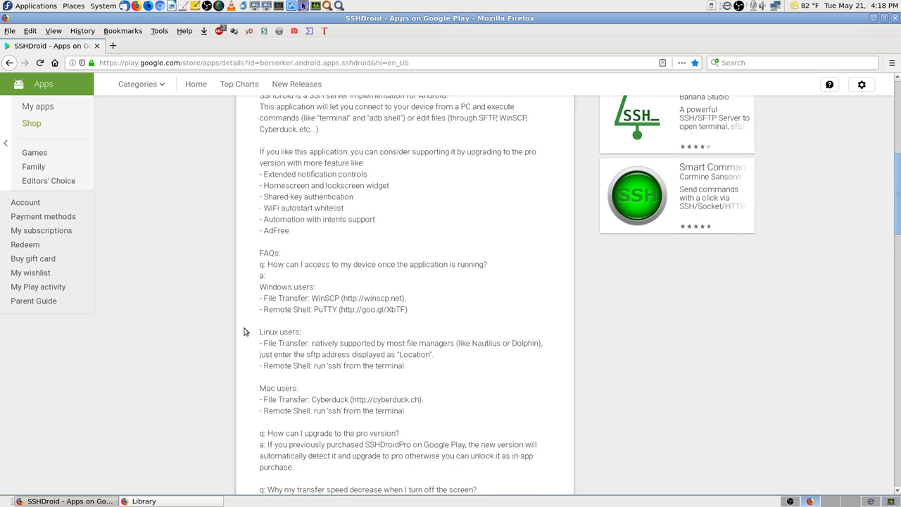
scroll(245, 328, "up", 3)
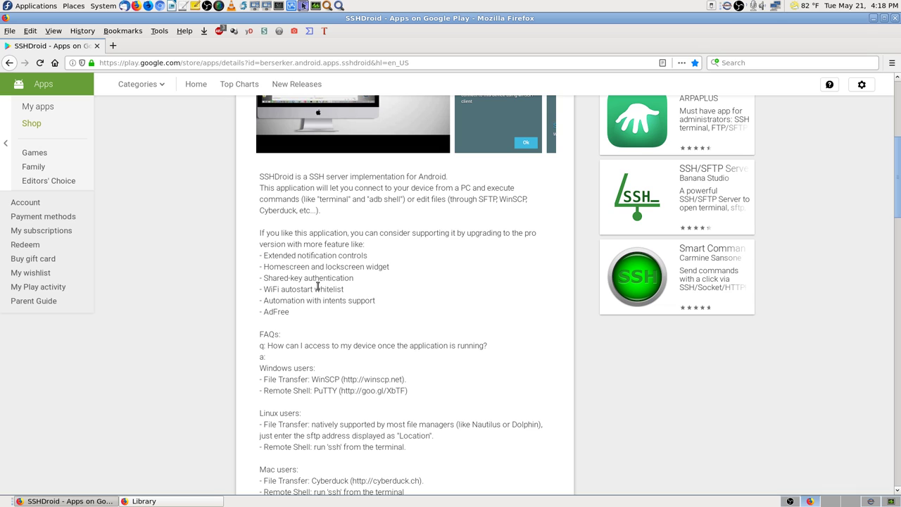
left_click_drag(353, 278, 263, 278)
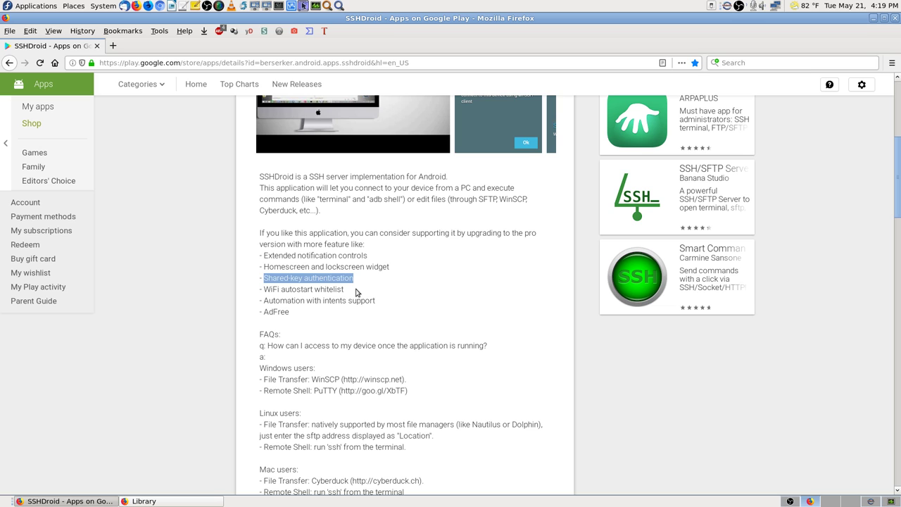
left_click(356, 292)
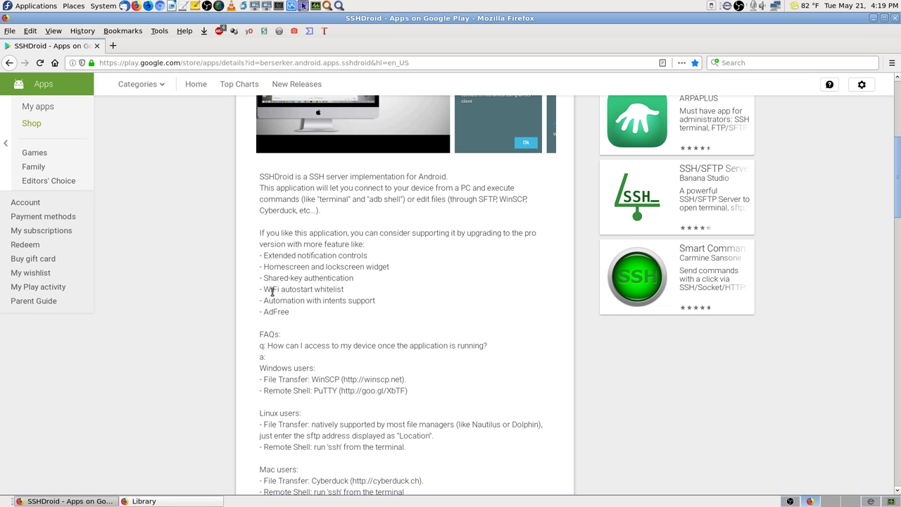
left_click_drag(347, 292, 246, 303)
left_click(246, 303)
Scroll through the FAQs about WinSCP, PuTTY and Cyberduck access.
scroll(257, 331, "down", 3)
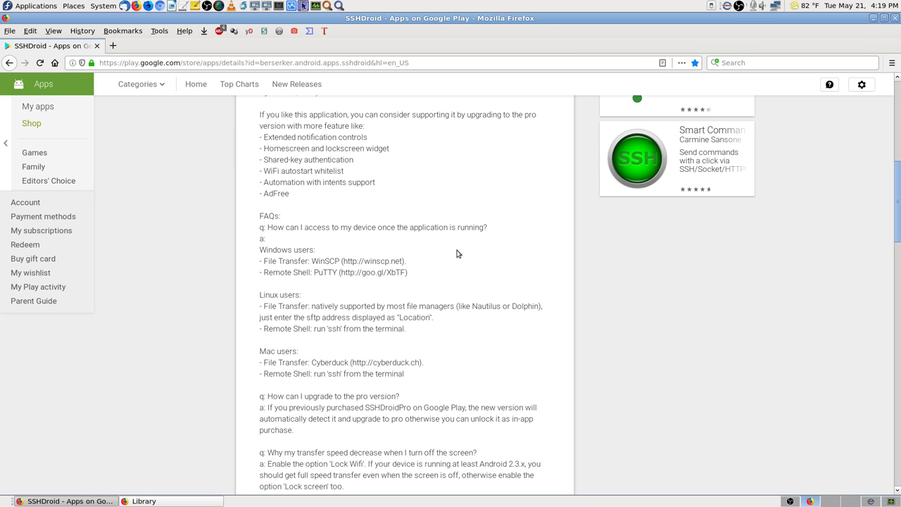
scroll(472, 257, "down", 1)
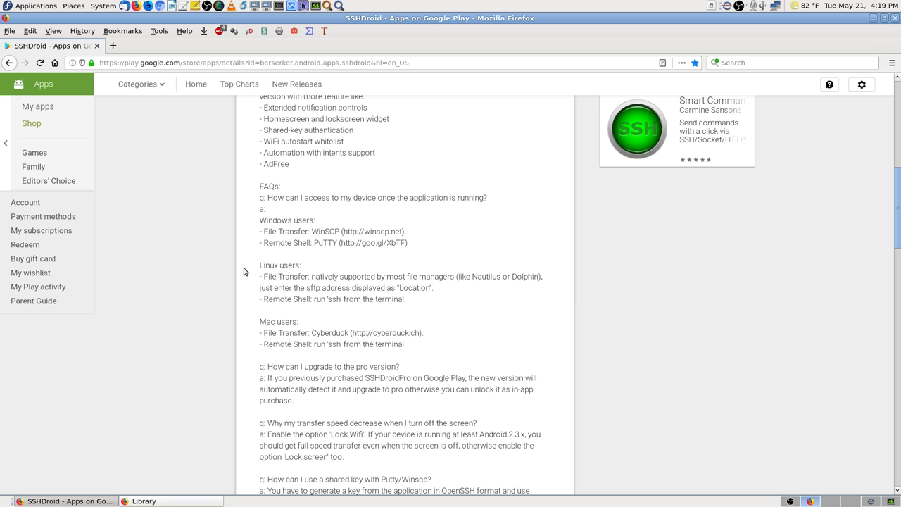
scroll(243, 271, "down", 3)
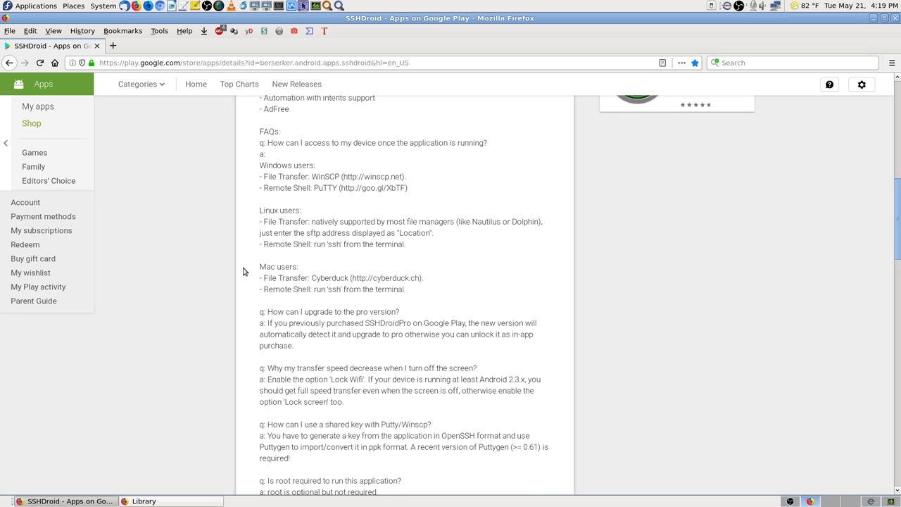
scroll(240, 219, "up", 4)
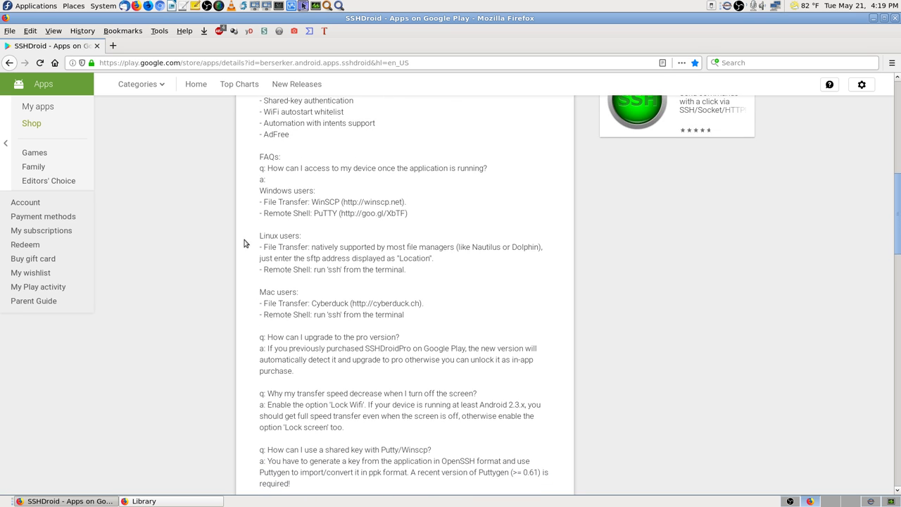
scroll(275, 253, "down", 4)
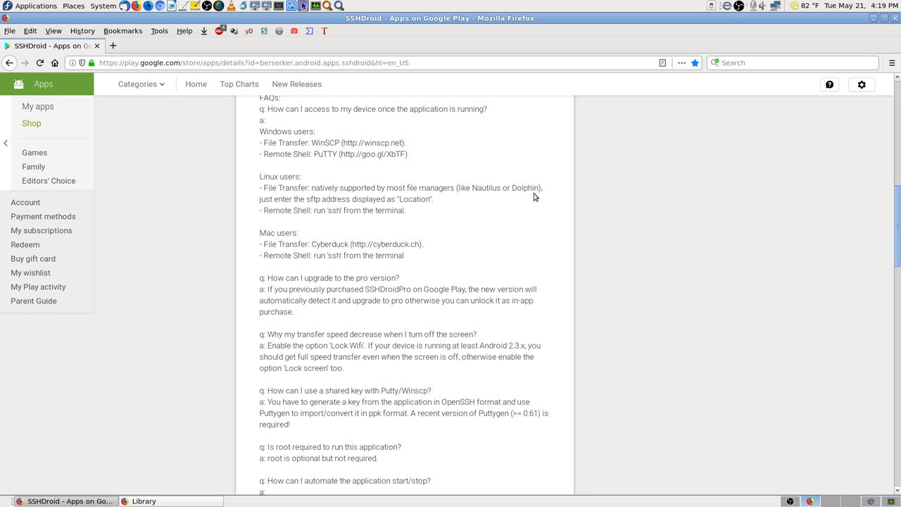
left_click(70, 8)
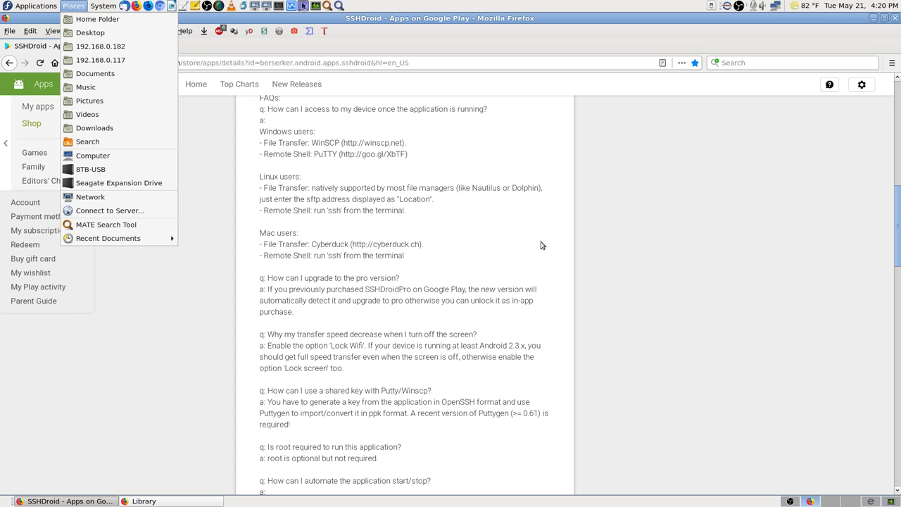
left_click(495, 227)
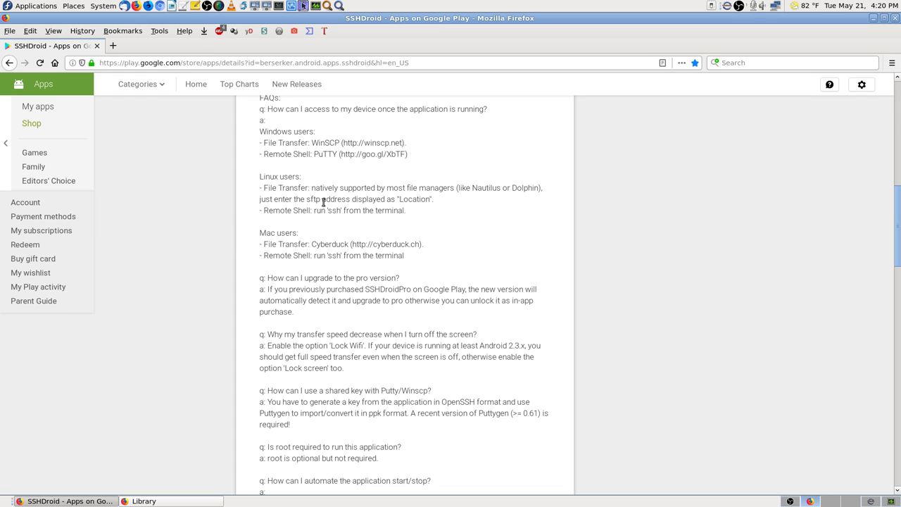
left_click_drag(261, 199, 445, 206)
left_click(421, 223)
left_click_drag(265, 209, 407, 213)
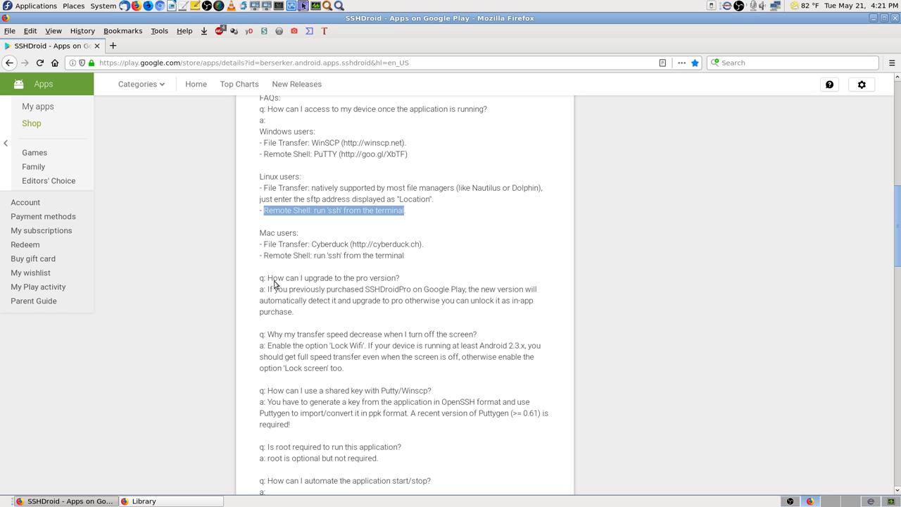
Bring the Firefox bookmarks Library forward and open the SSHelper bookmark's Google Play page.
scroll(250, 292, "down", 3)
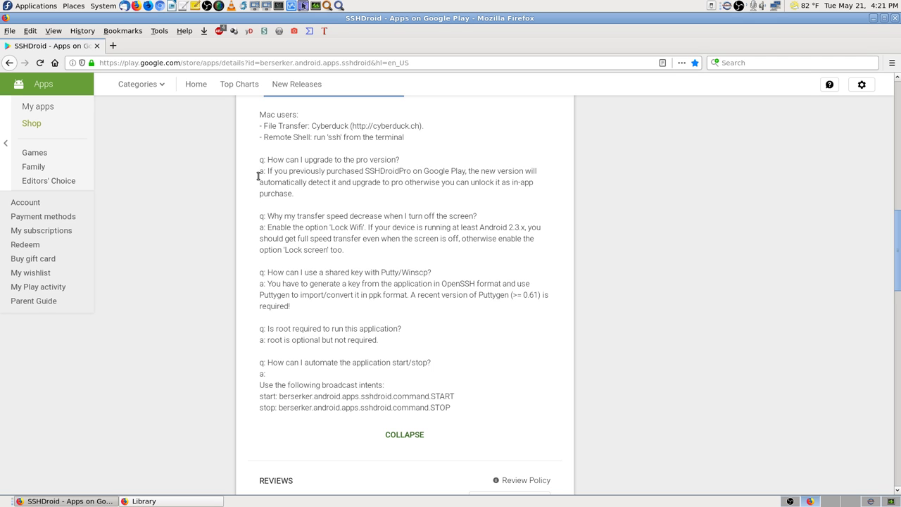
scroll(261, 300, "down", 1)
scroll(262, 300, "down", 2)
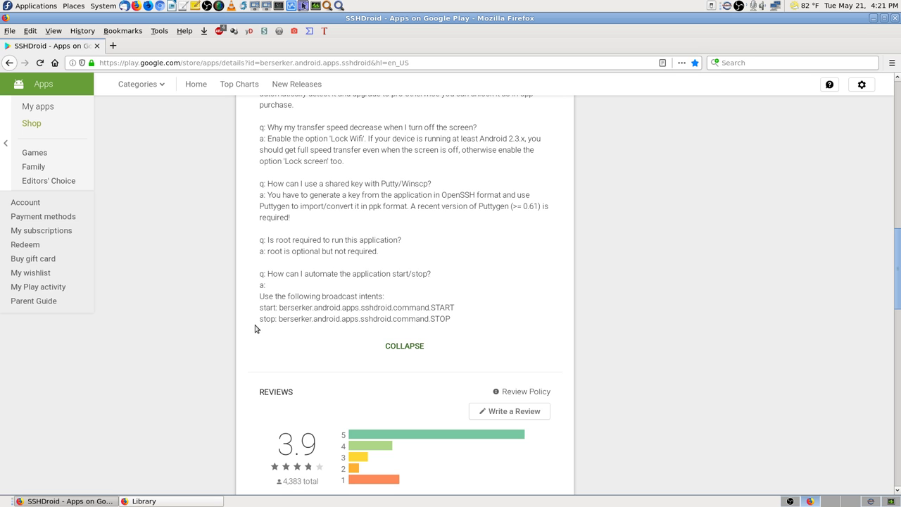
scroll(243, 273, "up", 4)
scroll(239, 274, "up", 3)
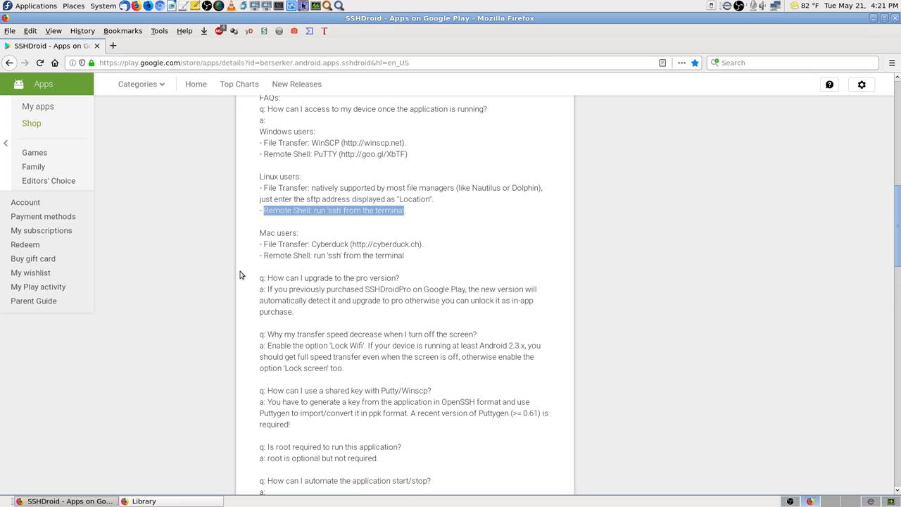
scroll(498, 252, "up", 3)
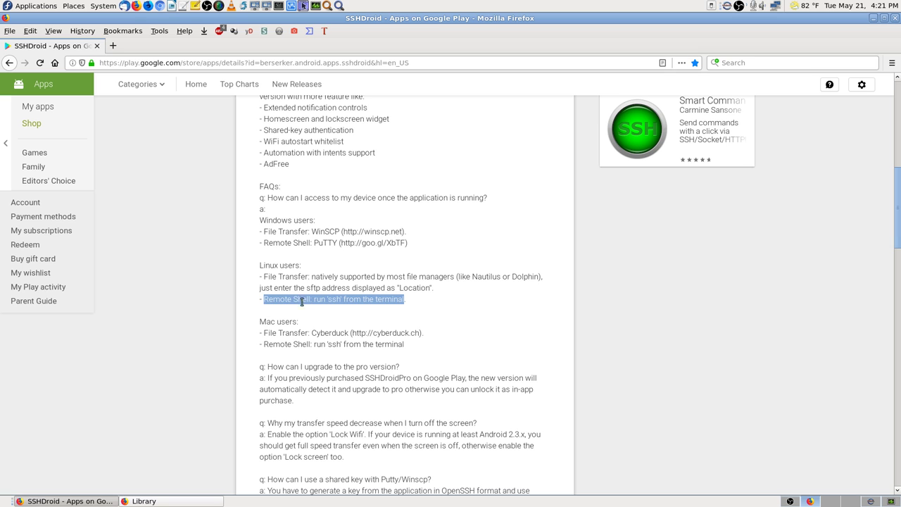
scroll(312, 362, "down", 6)
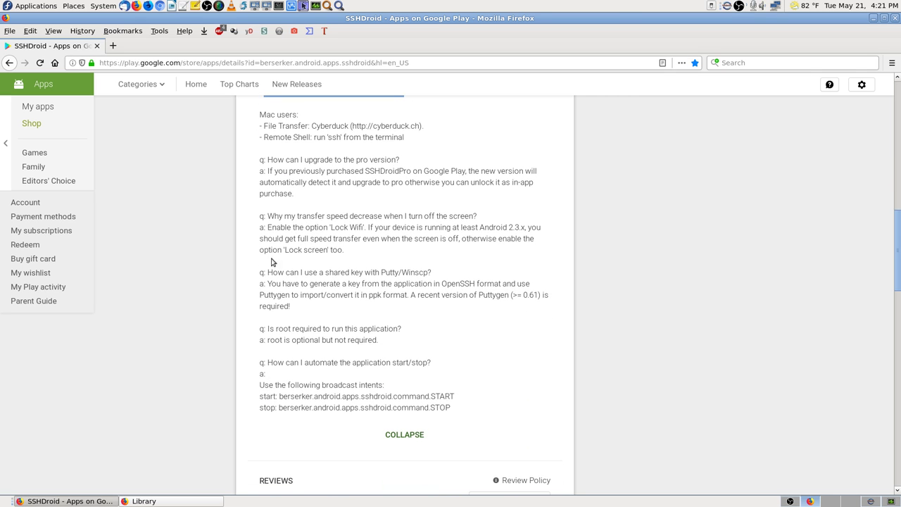
scroll(313, 272, "up", 3)
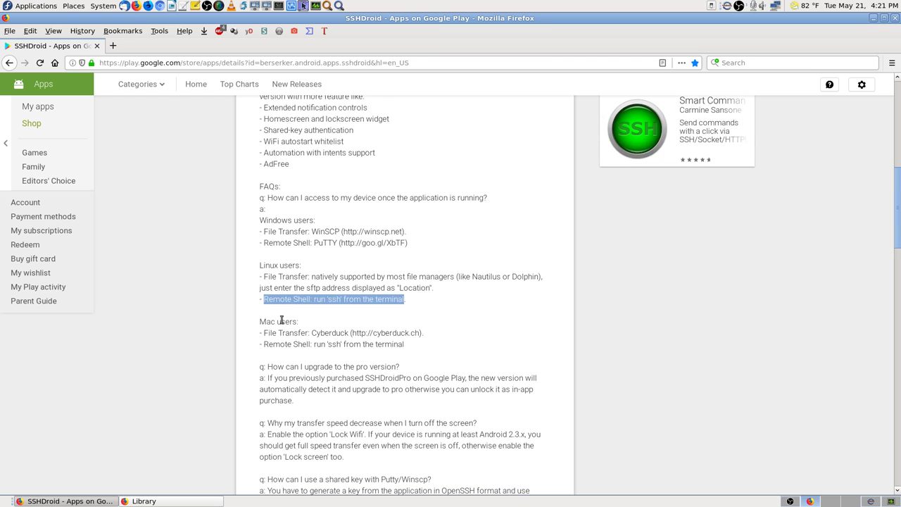
scroll(281, 321, "down", 3)
scroll(256, 260, "up", 6)
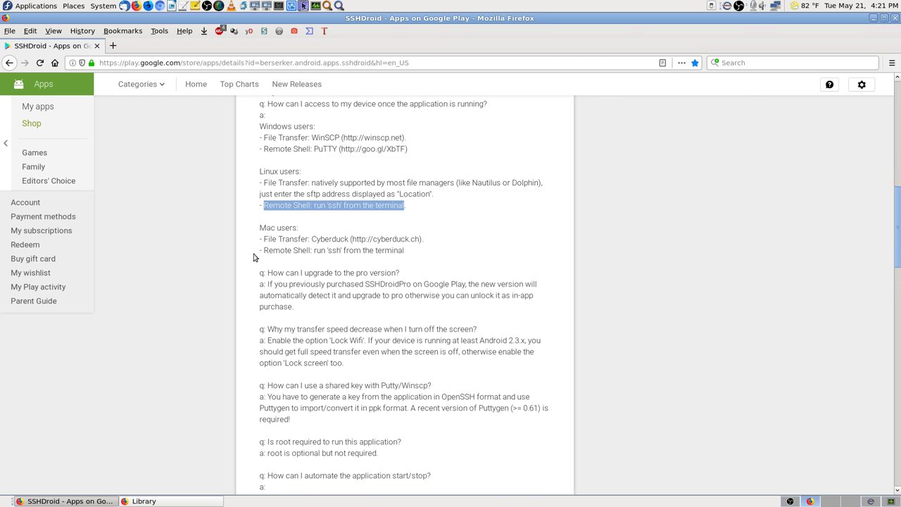
scroll(239, 225, "up", 10)
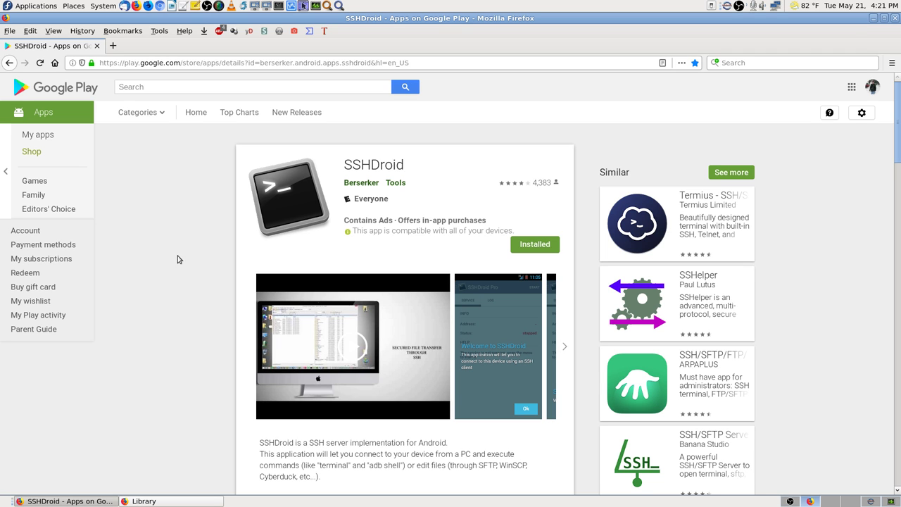
left_click(188, 501)
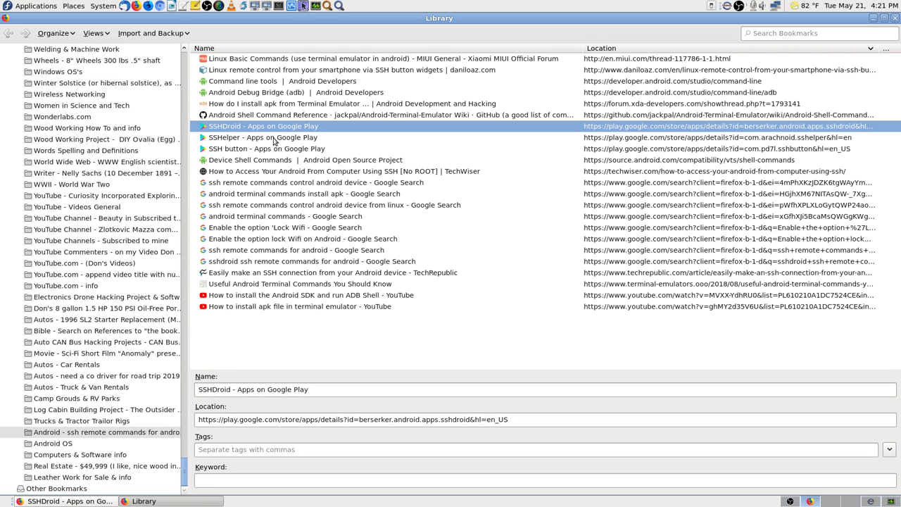
double_click(274, 138)
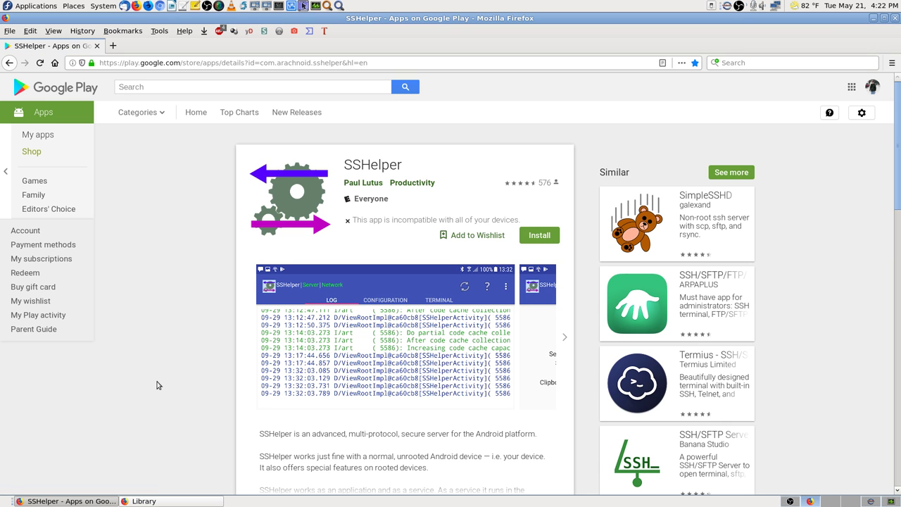
Expand SSHelper's READ MORE description and scroll through it to the 4.7-rated reviews.
scroll(157, 373, "down", 5)
scroll(155, 367, "up", 3)
scroll(154, 364, "up", 2)
scroll(174, 331, "down", 3)
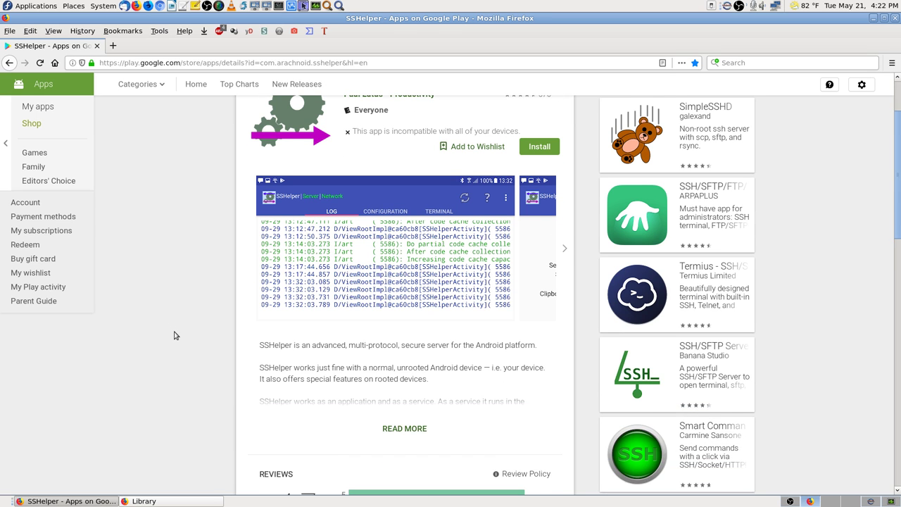
scroll(176, 334, "up", 3)
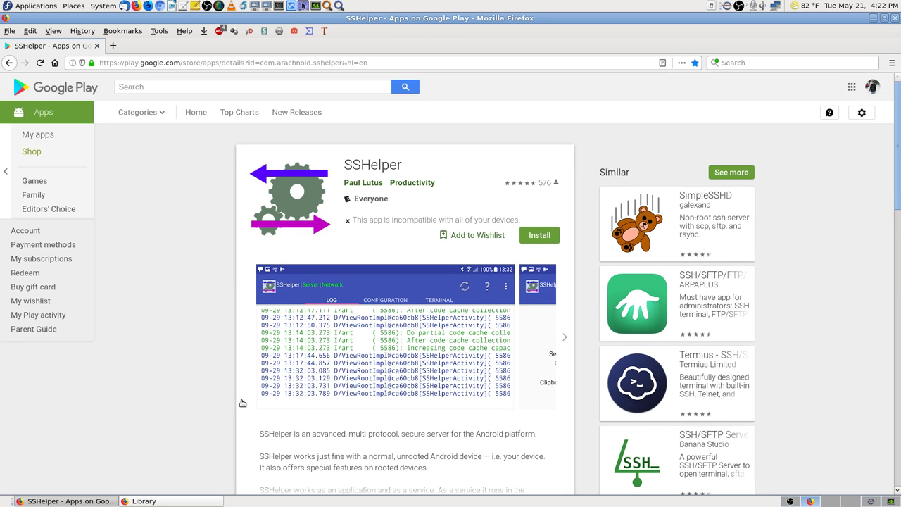
scroll(300, 421, "down", 3)
left_click(417, 400)
scroll(233, 388, "down", 3)
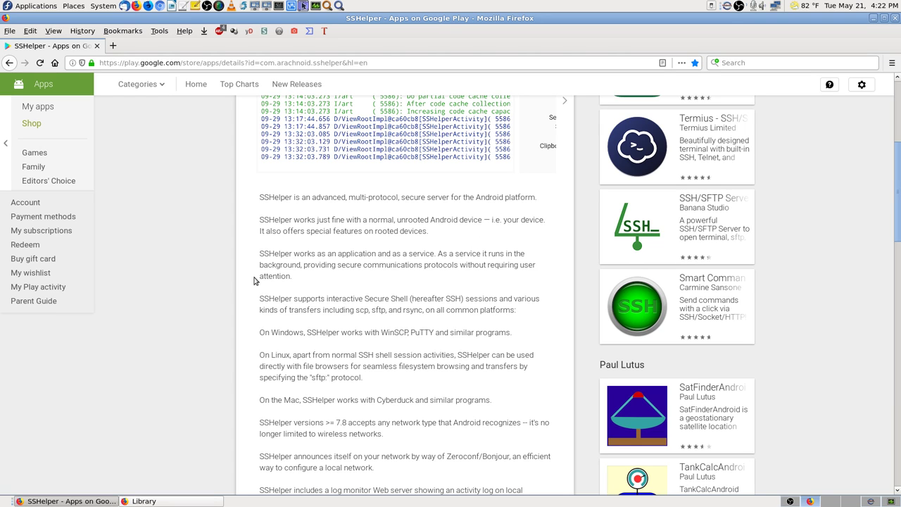
scroll(246, 294, "down", 3)
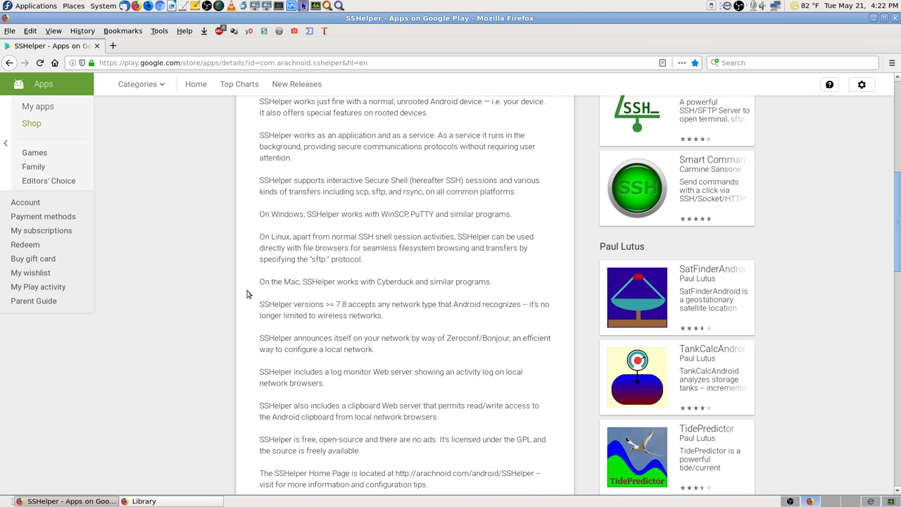
scroll(246, 294, "down", 4)
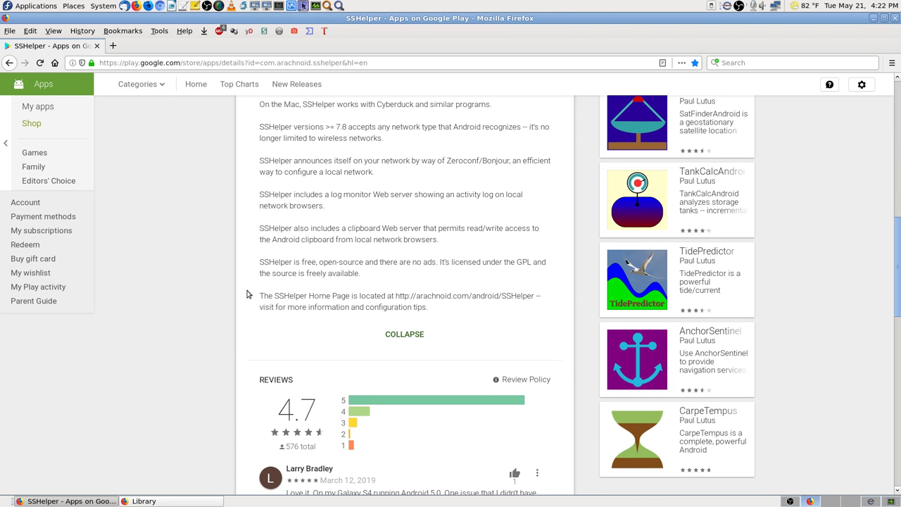
scroll(246, 294, "down", 3)
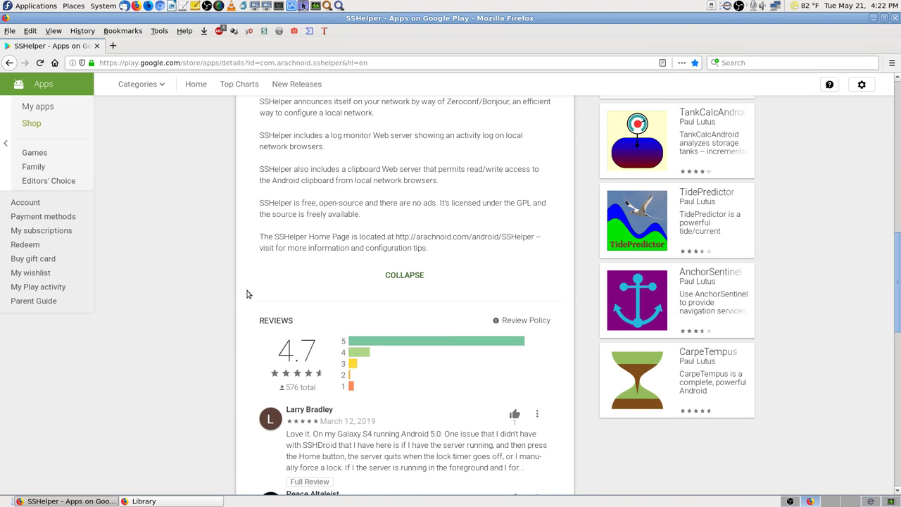
scroll(240, 282, "up", 13)
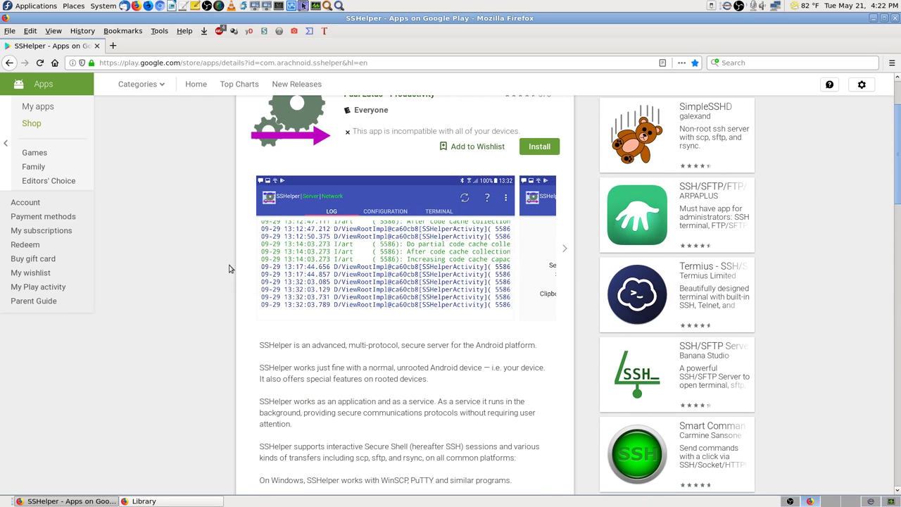
Search the page for 'open' to find where SSHelper is called open-source.
key("ctrl+f")
type("open")
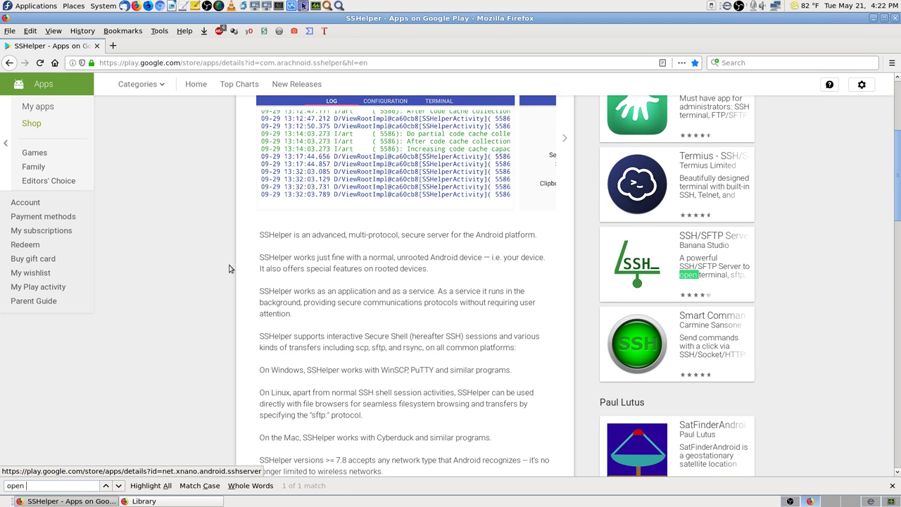
type(" source")
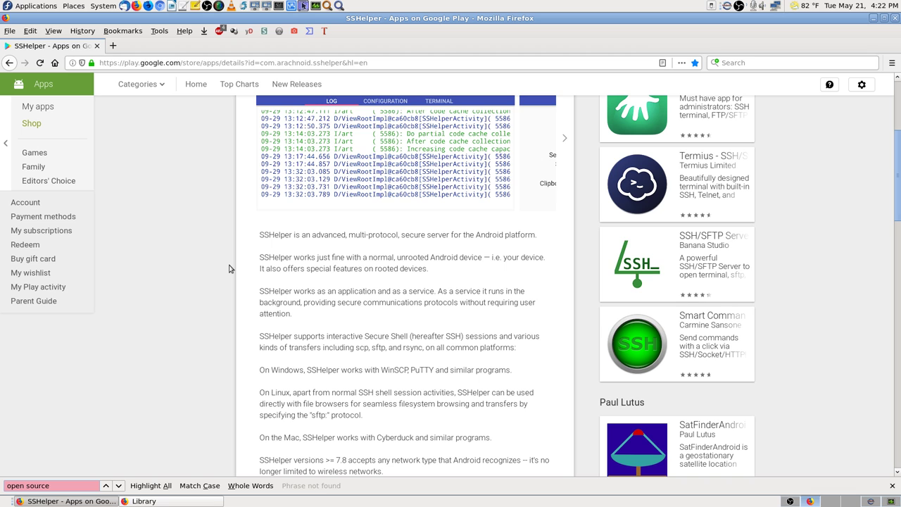
key("BackSpace")
key("BackSpace")
key("BackSpace")
key("BackSpace")
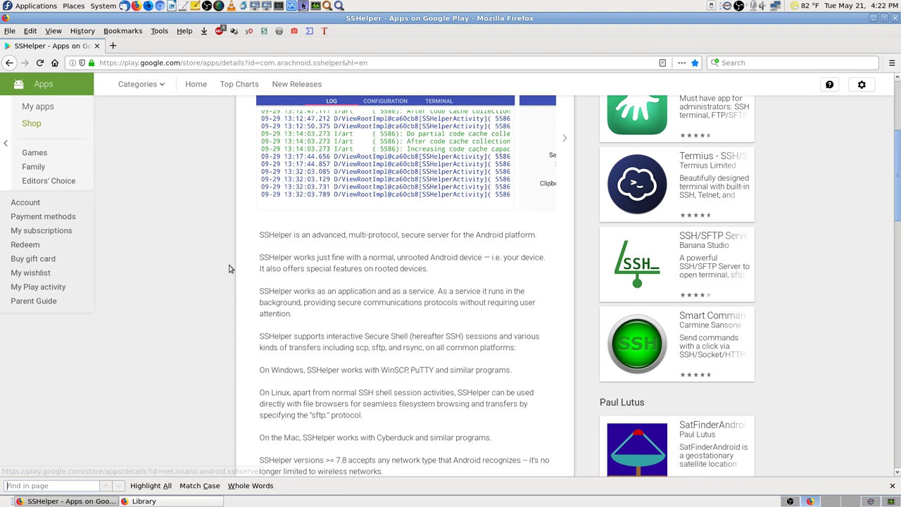
key("Return")
key("Return")
key("Return")
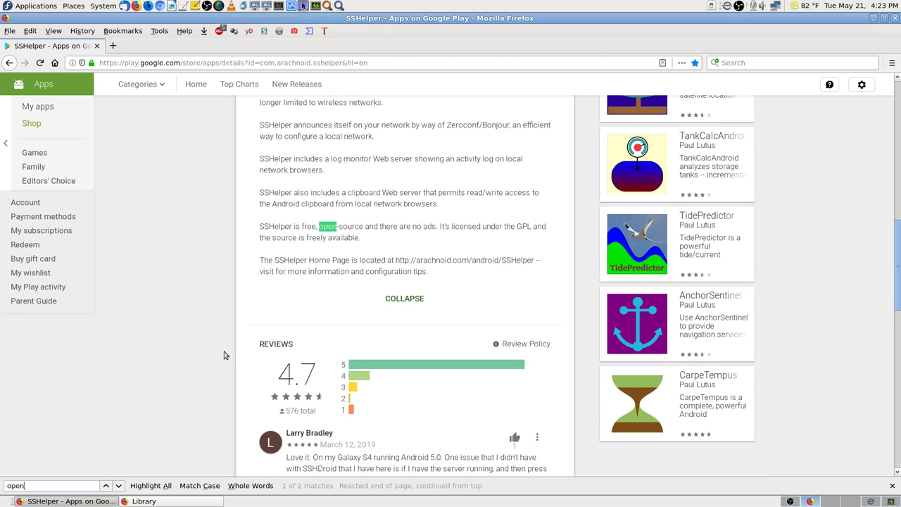
scroll(225, 355, "down", 7)
scroll(224, 355, "down", 2)
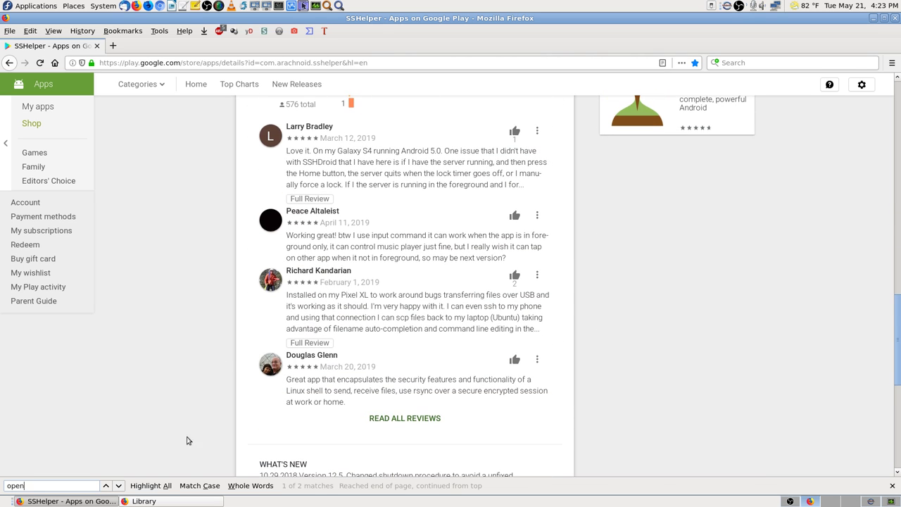
Close the page search, scroll back to the top, and return to the bookmarks Library.
key("Escape")
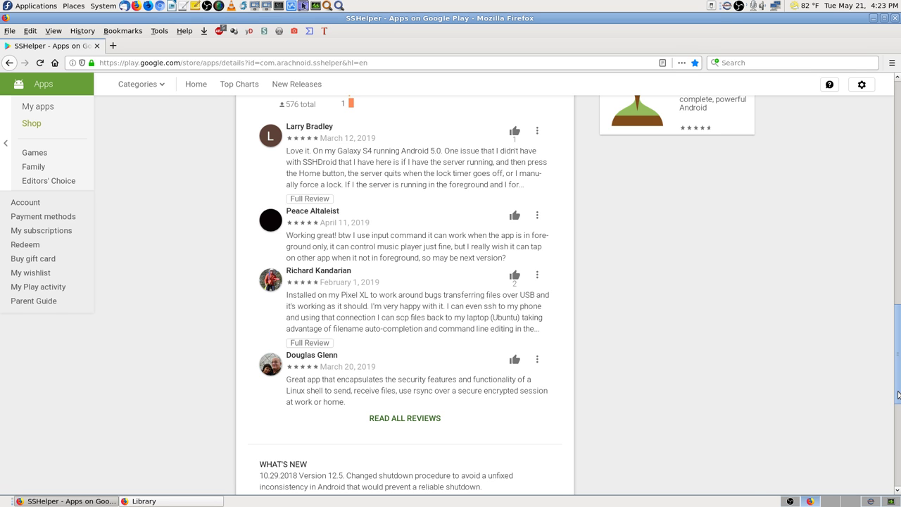
left_click_drag(899, 395, 898, 176)
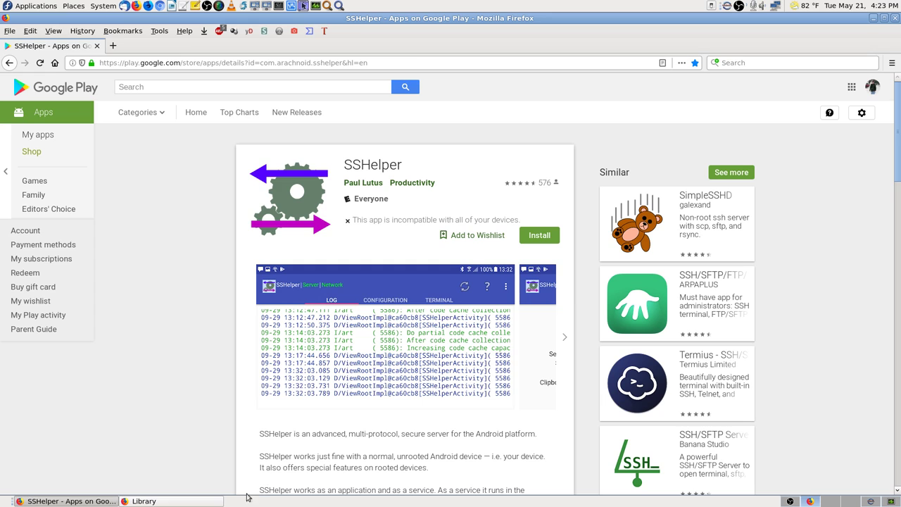
left_click(169, 501)
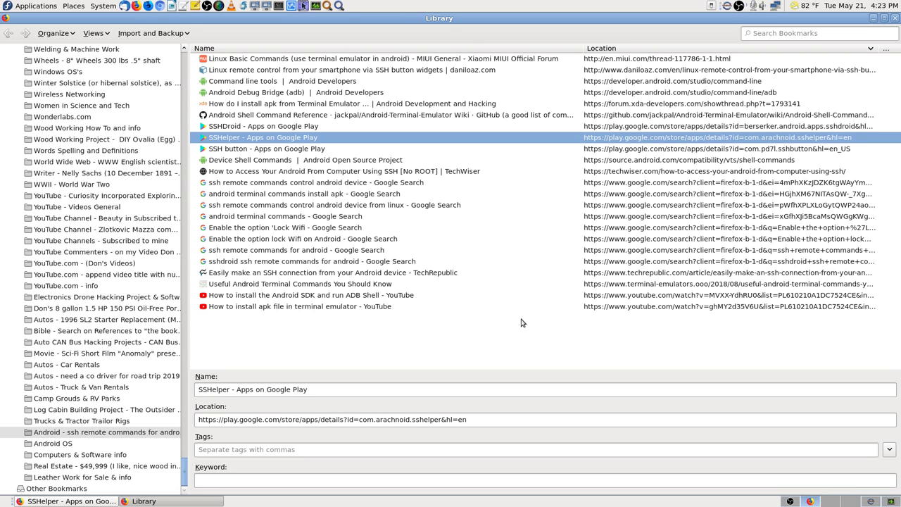
Check the Linux Basic Commands and apk install video bookmarks, then open SSH button's Play page.
left_click(299, 62)
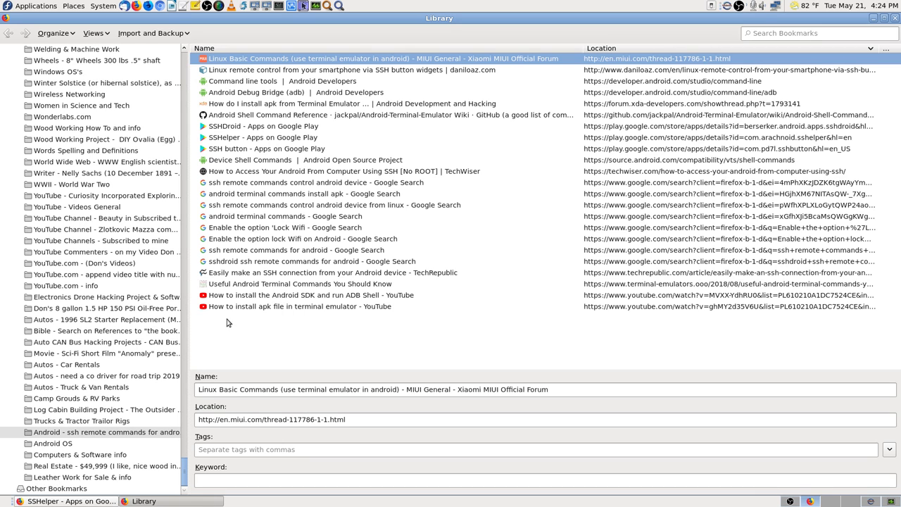
left_click(279, 309)
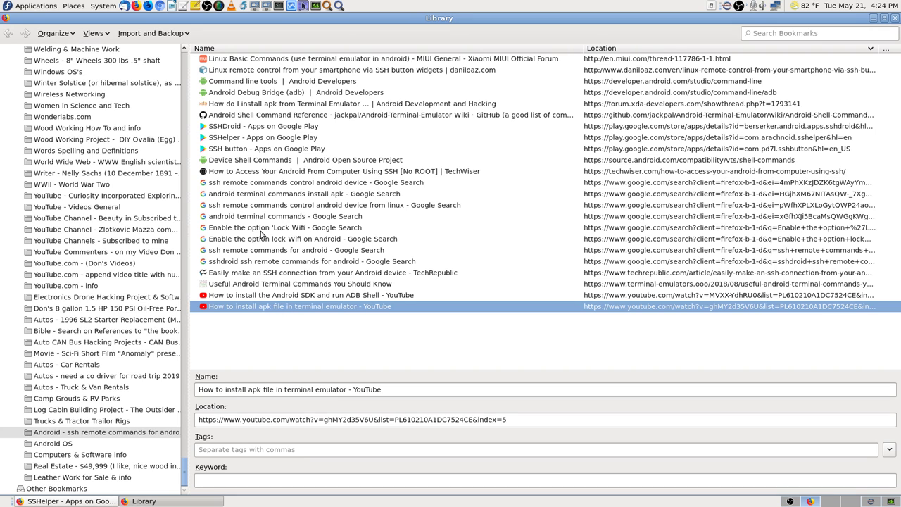
double_click(281, 150)
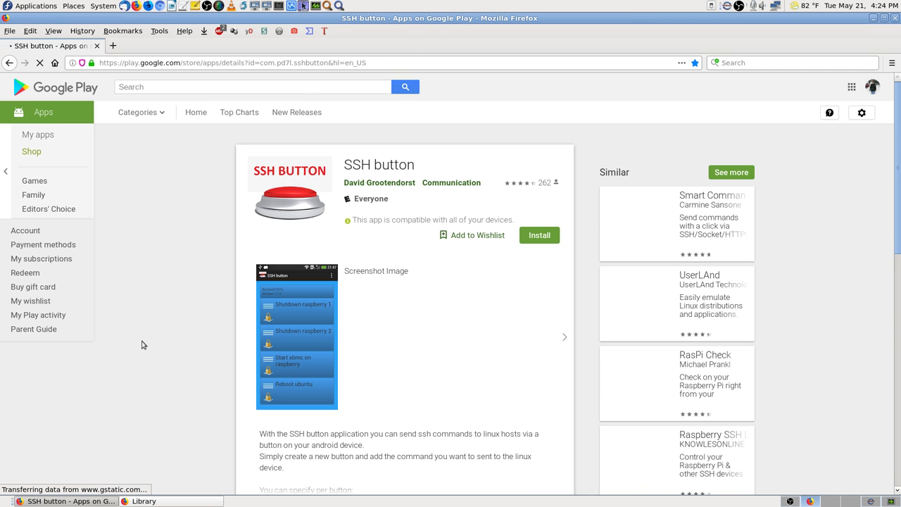
Expand the SSH button app's full description to read what each button can specify.
scroll(151, 278, "down", 2)
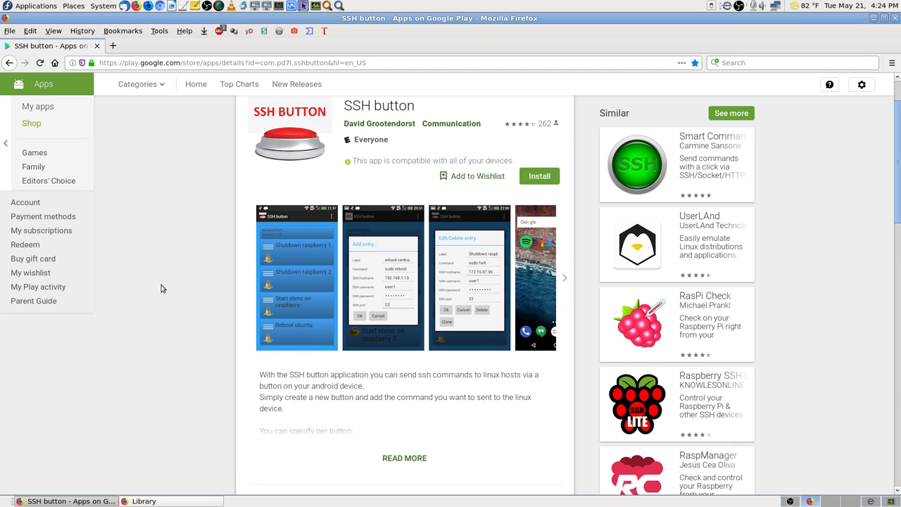
scroll(163, 279, "up", 2)
scroll(204, 369, "down", 4)
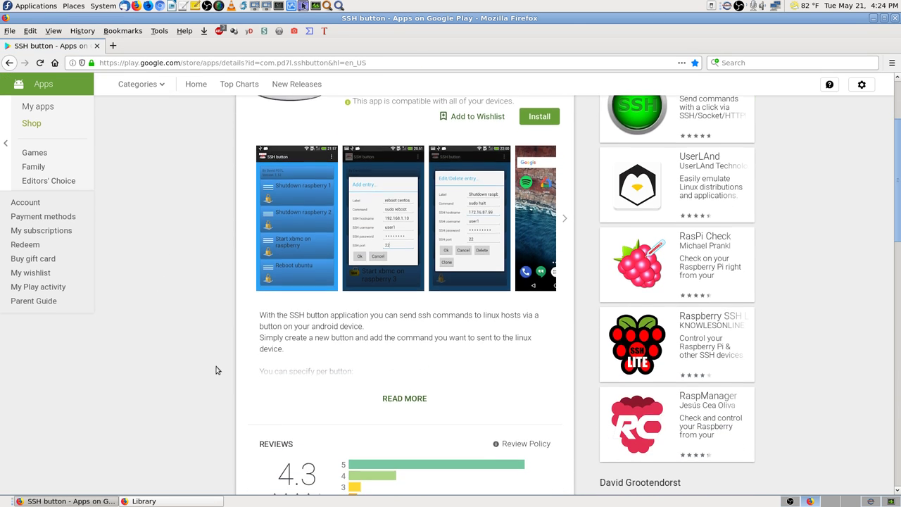
scroll(216, 371, "down", 2)
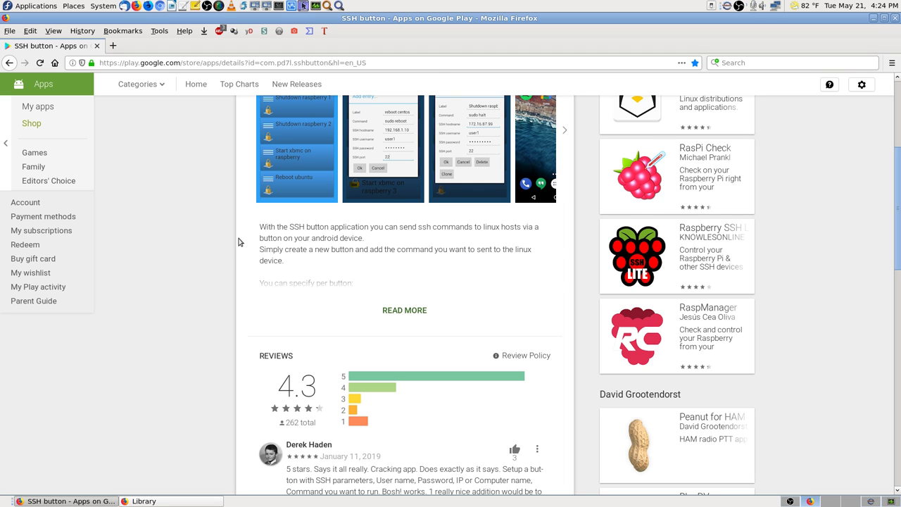
scroll(213, 259, "up", 5)
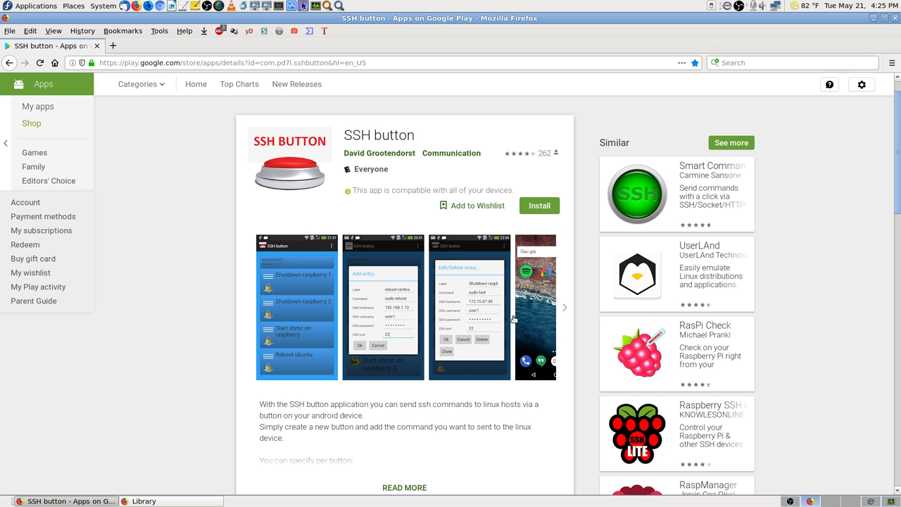
scroll(212, 394, "down", 2)
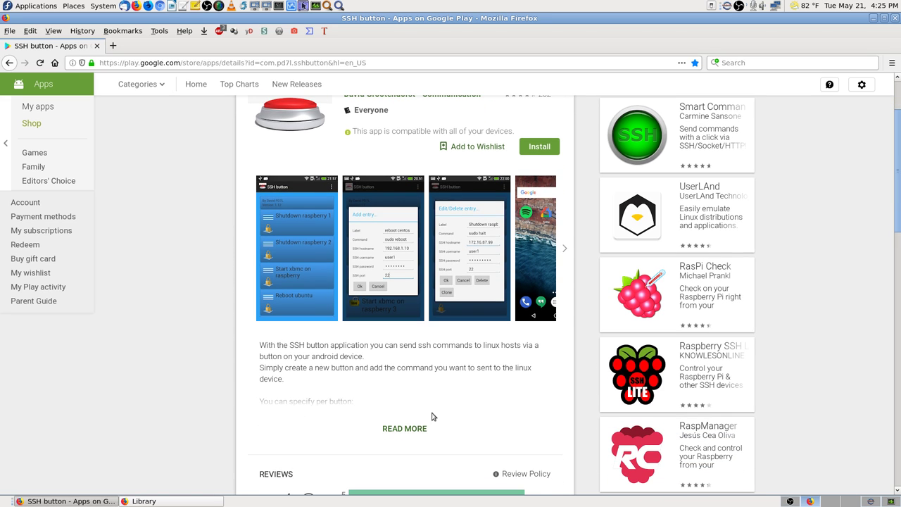
left_click(418, 431)
scroll(172, 390, "down", 5)
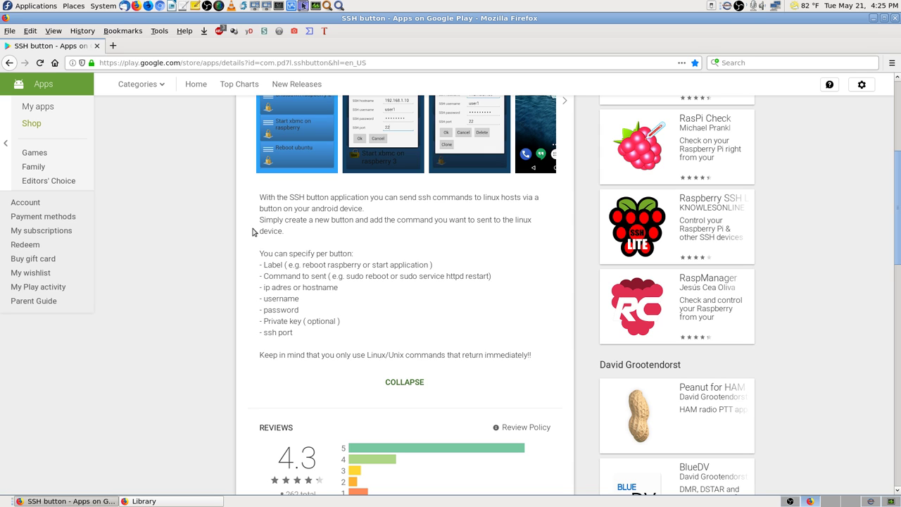
scroll(225, 253, "up", 6)
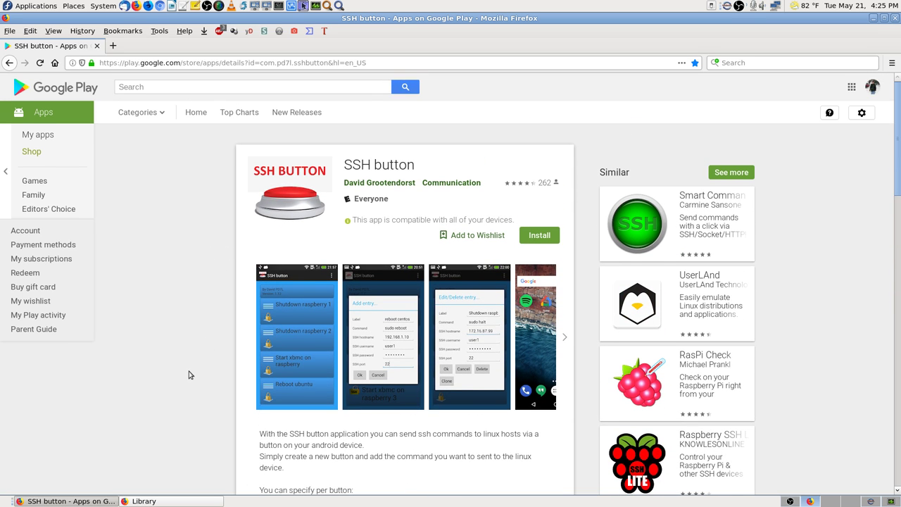
Advance the SSH button screenshot gallery to show the next screenshots.
scroll(189, 374, "down", 3)
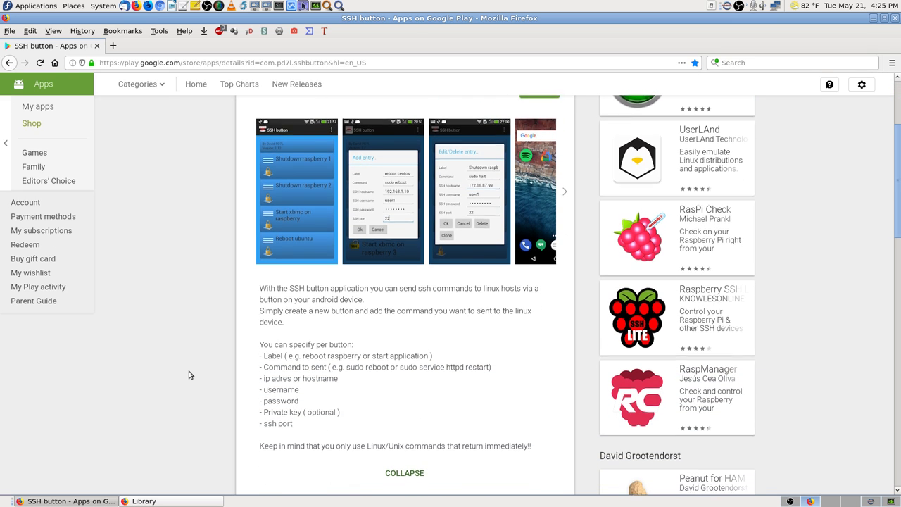
scroll(189, 375, "up", 3)
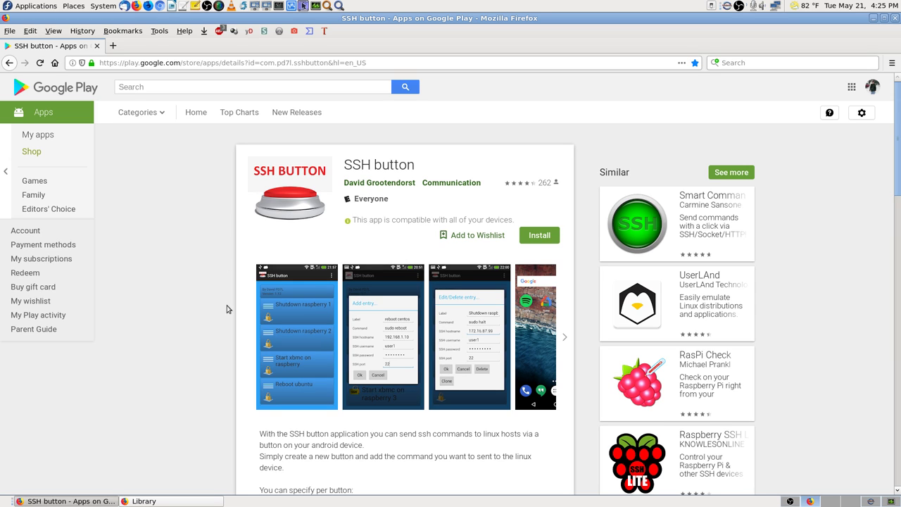
scroll(214, 272, "down", 4)
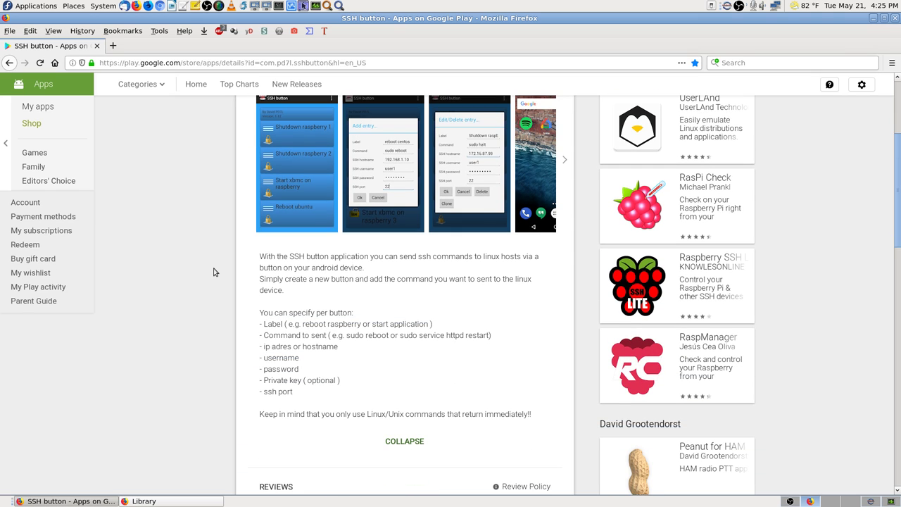
scroll(214, 272, "down", 1)
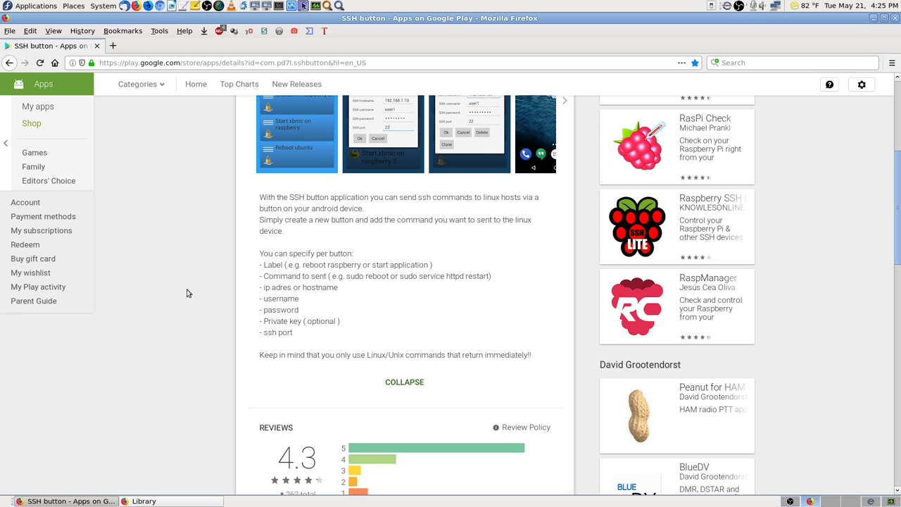
scroll(205, 292, "up", 5)
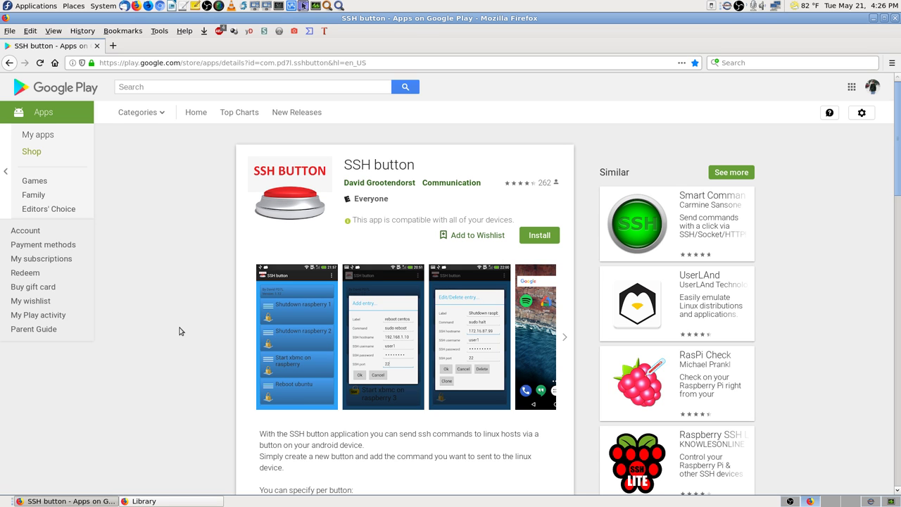
scroll(179, 331, "down", 5)
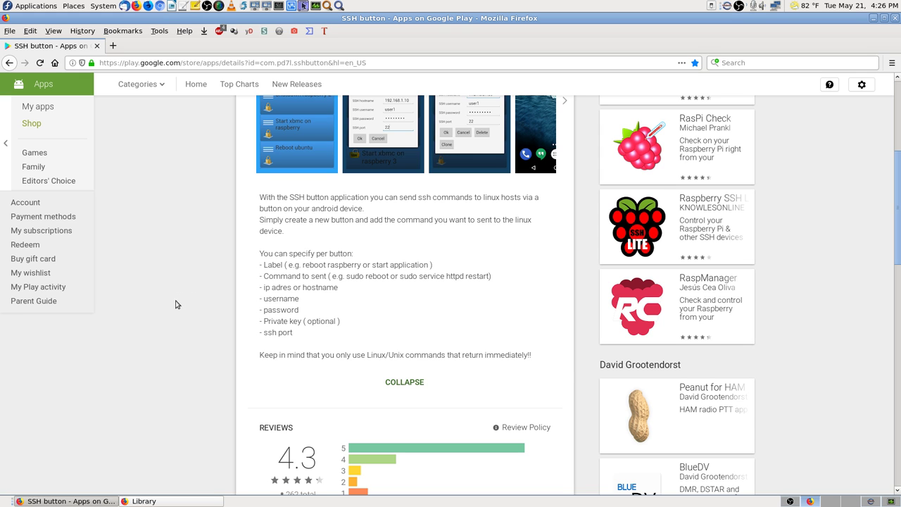
scroll(178, 320, "up", 5)
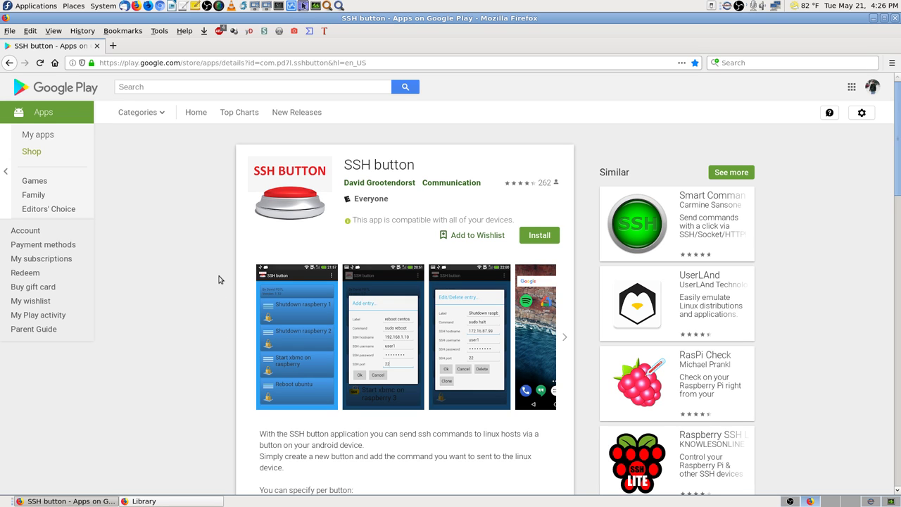
left_click(564, 337)
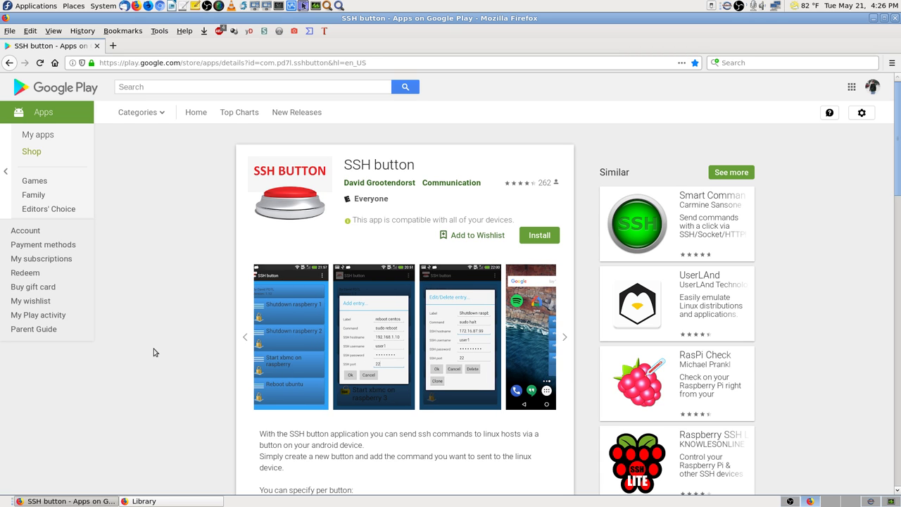
Bring the bookmarks Library window back to the front.
scroll(154, 352, "down", 4)
scroll(155, 352, "up", 3)
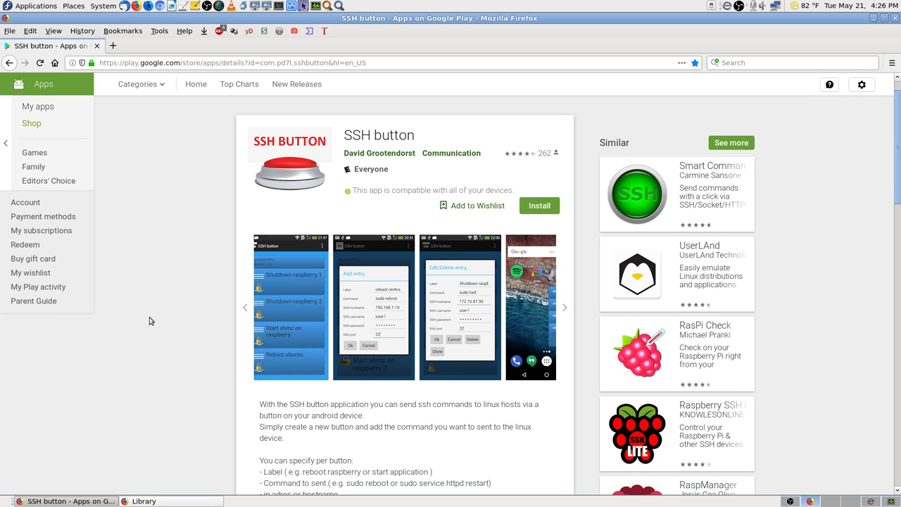
left_click(167, 501)
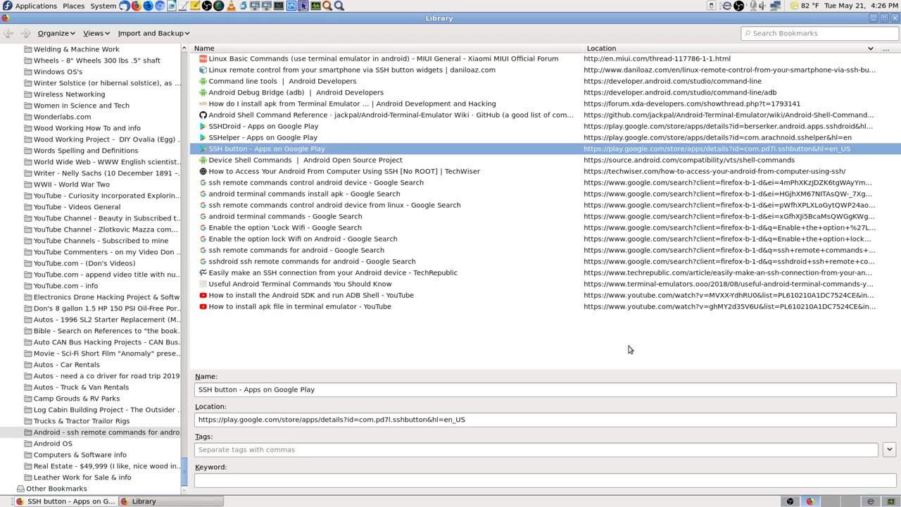
Close the bookmarks Library and the SSH button Google Play Firefox window.
left_click(897, 19)
scroll(821, 315, "up", 1)
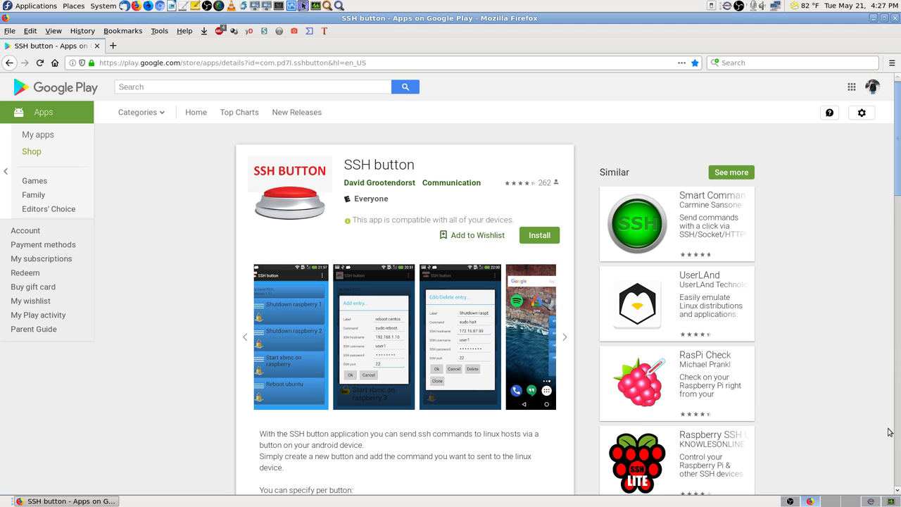
left_click_drag(899, 157, 900, 247)
left_click(895, 18)
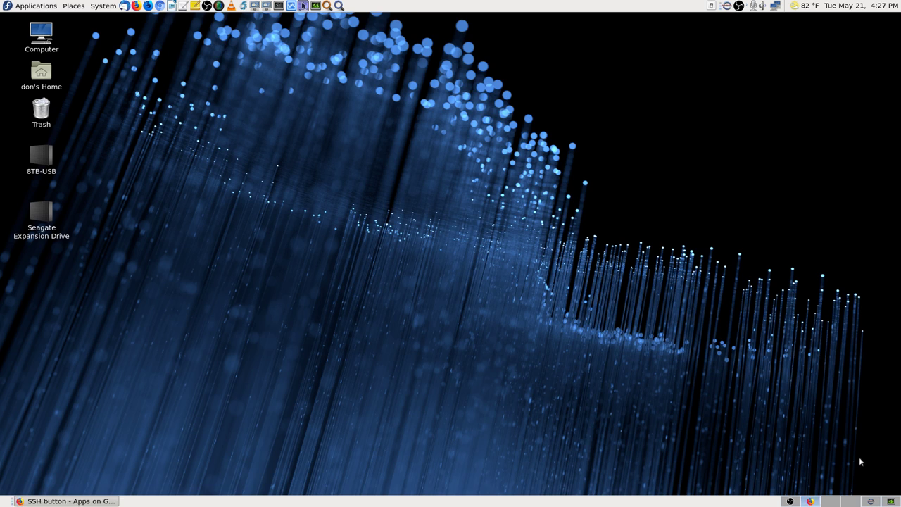
Bring forward the luckyBackup phone SD-card backup, now at 94% overall.
left_click(869, 502)
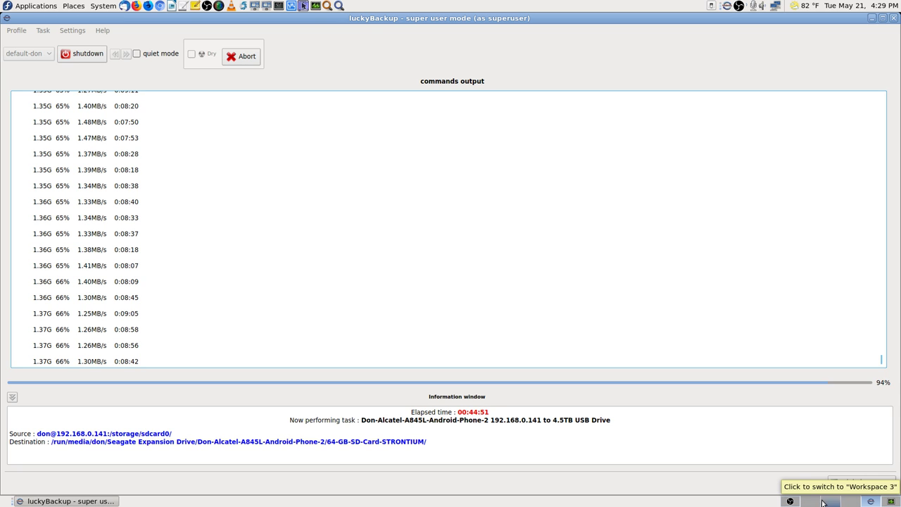
Step through the workspaces with the pager until reaching the one holding Krusader.
left_click(797, 502)
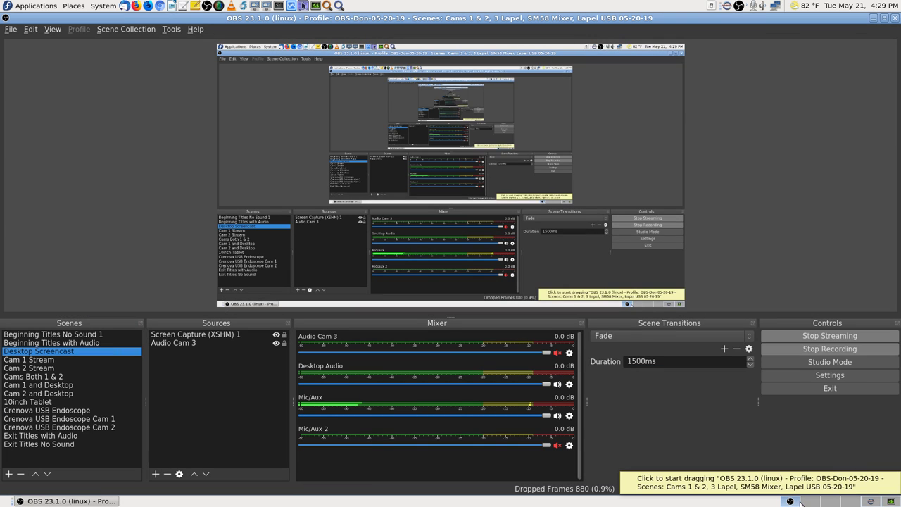
left_click(861, 502)
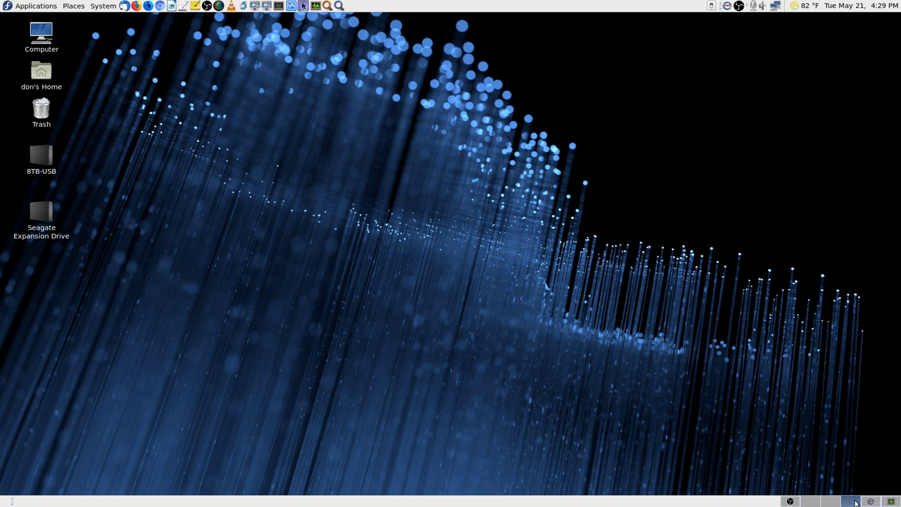
left_click(872, 502)
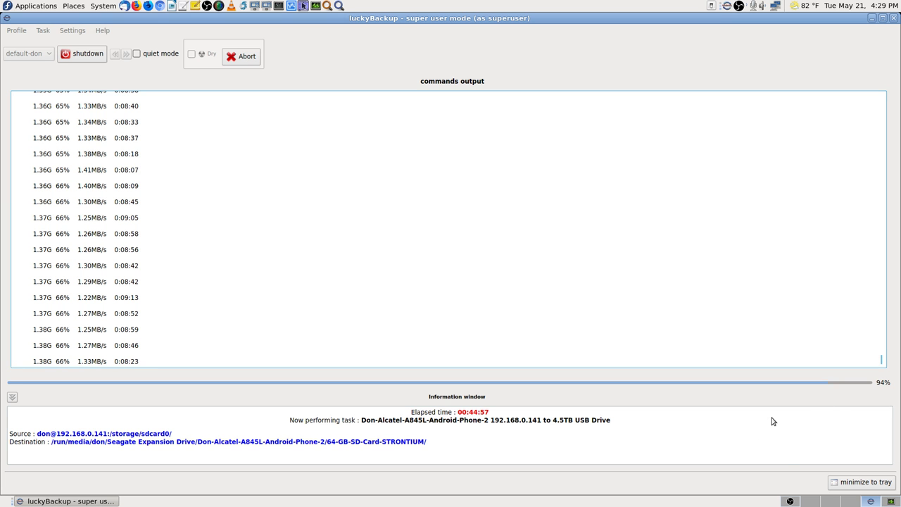
left_click(851, 502)
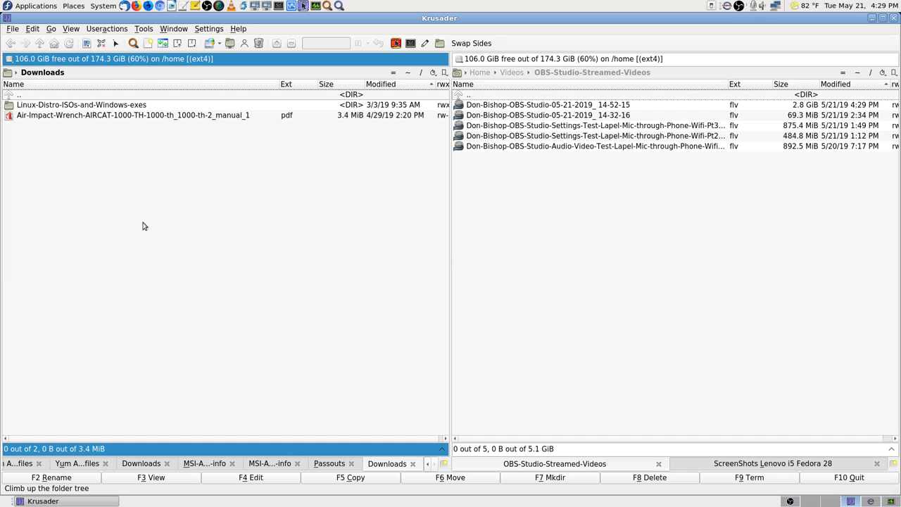
Show the Seagate Expansion Drive in the left panel and open the Alcatel Phone-3 backup folder.
left_click(9, 59)
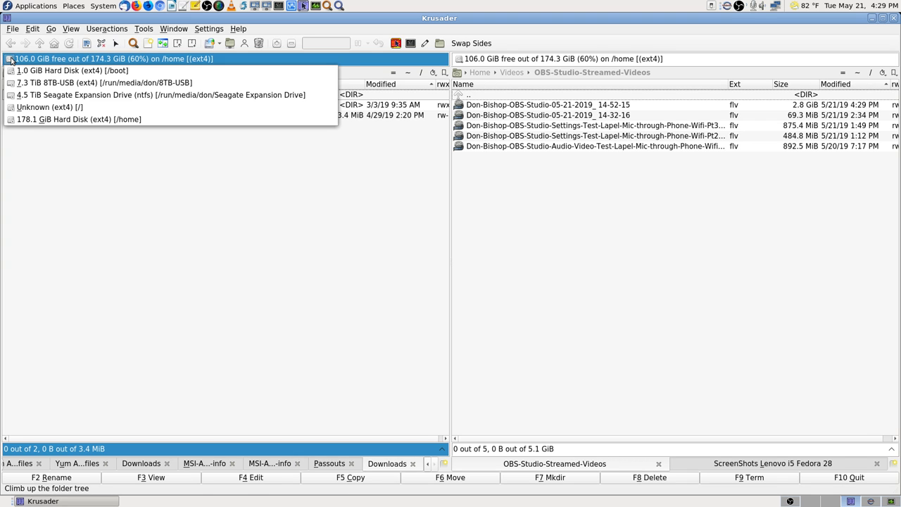
left_click(43, 94)
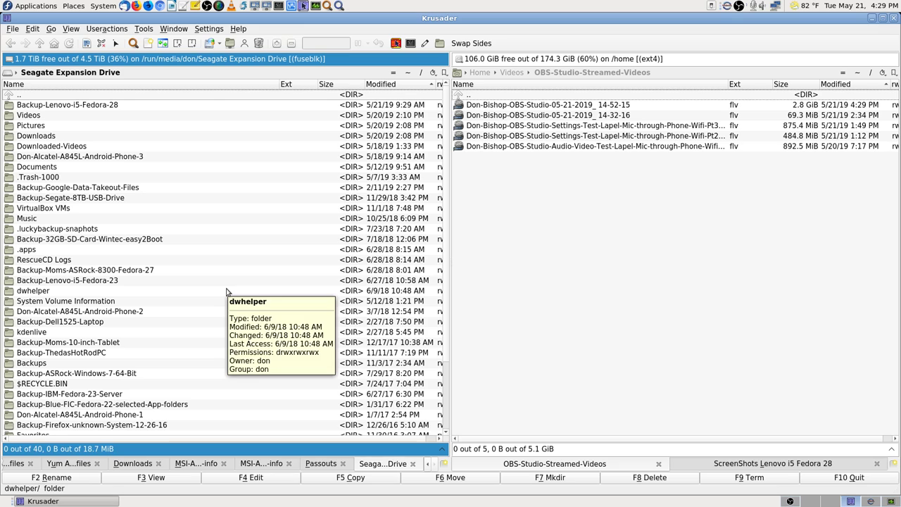
type("dpm")
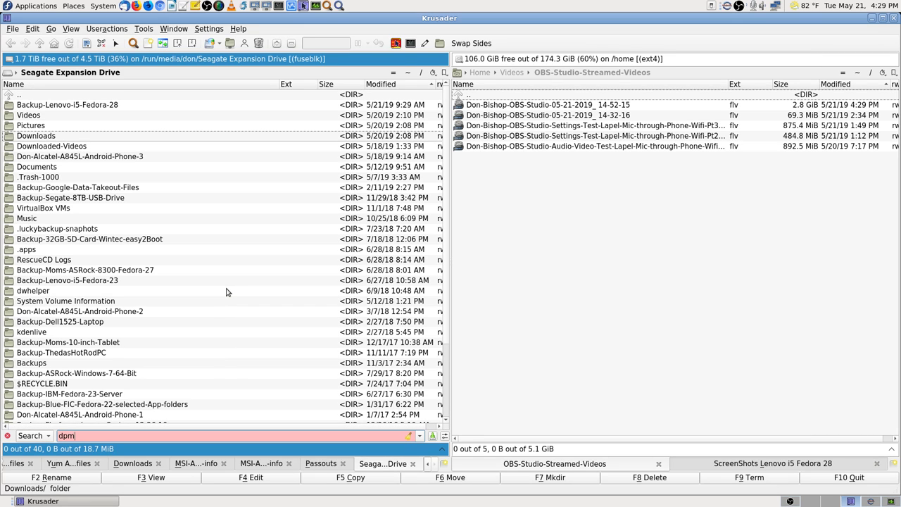
key("BackSpace")
key("BackSpace")
key("BackSpace")
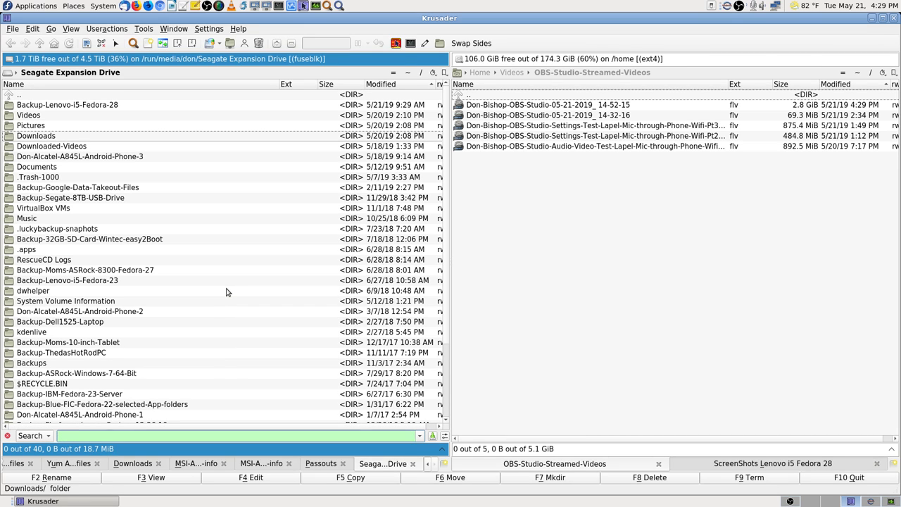
type("don")
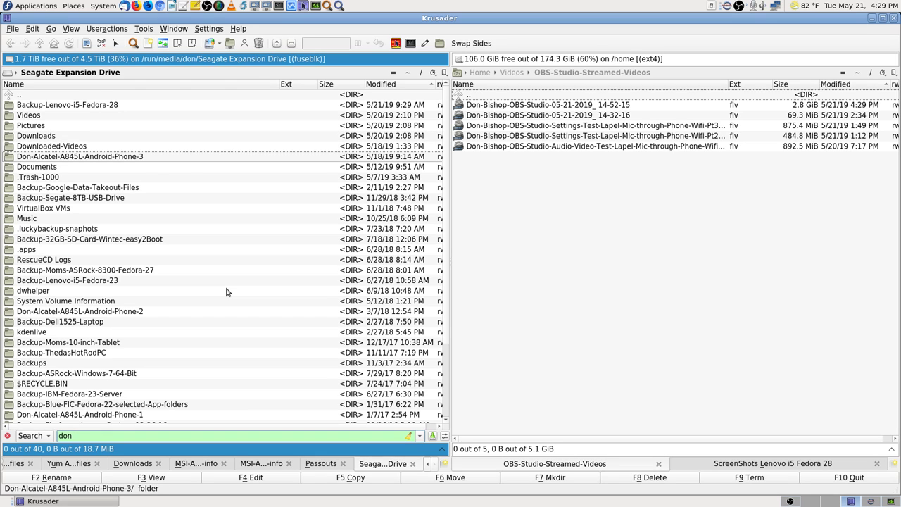
key("Return")
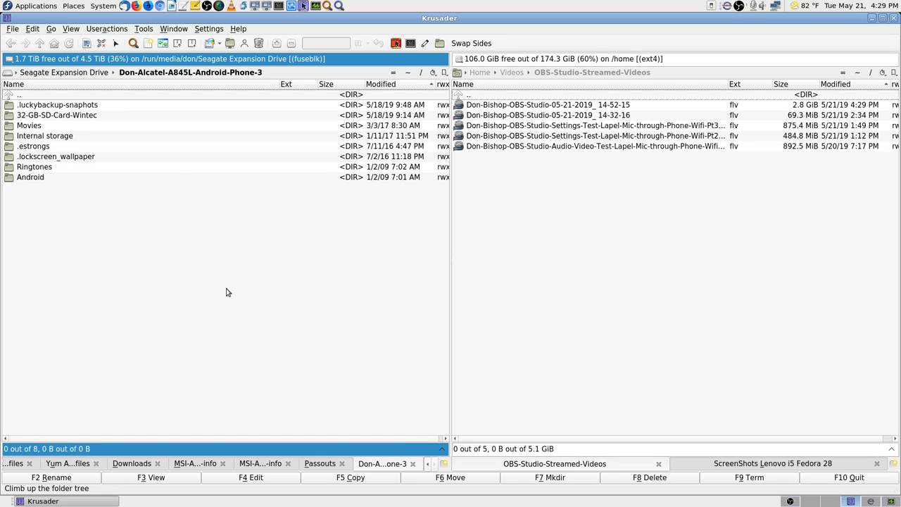
Browse into the Phone-3 backup's 32-GB-SD-Card-Wintec DCIM OpenCamera photo folder.
key("Down")
key("Down")
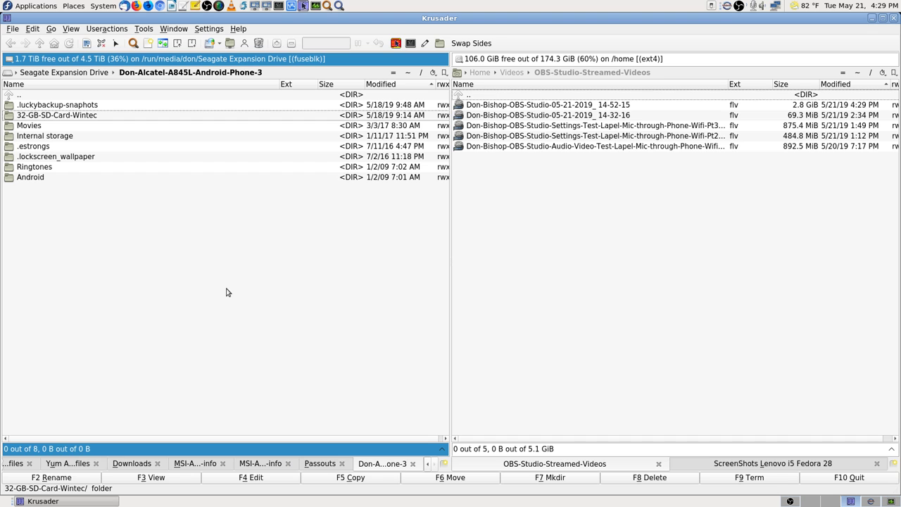
key("Up")
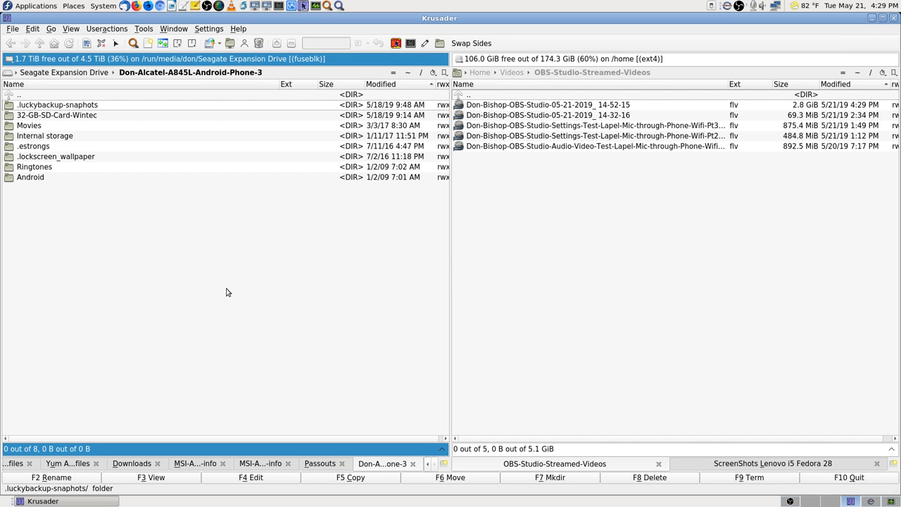
key("Down")
key("Return")
key("Down")
key("Down")
key("Down")
key("Return")
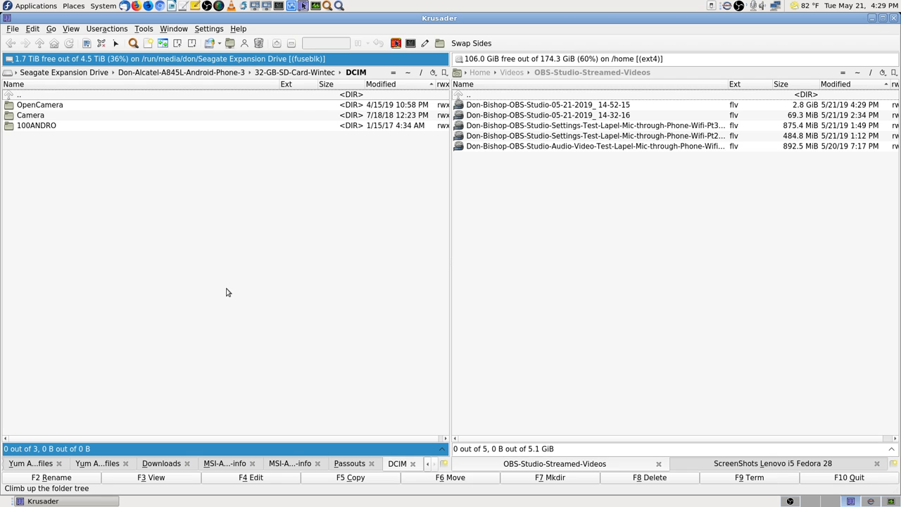
key("Down")
key("Return")
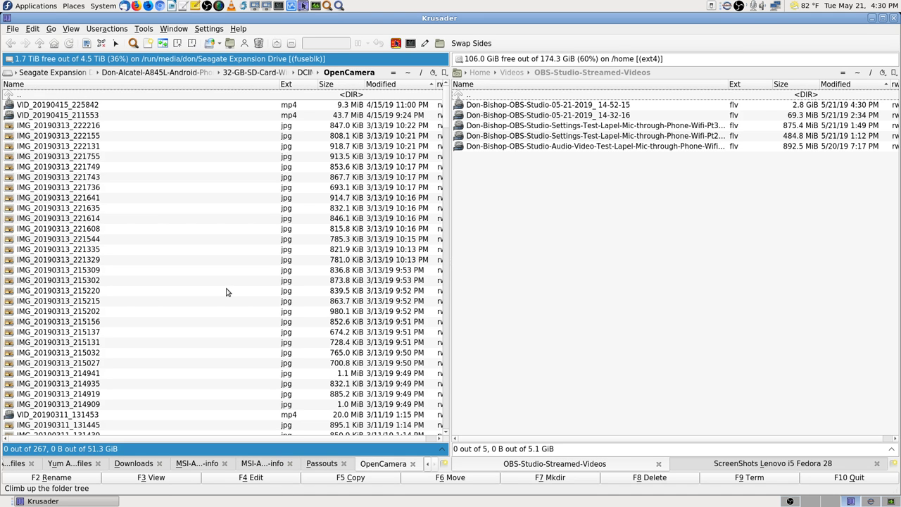
Climb back to the Seagate drive root and open the Phone-2 backup's Internal storage folder.
key("BackSpace")
key("BackSpace")
key("BackSpace")
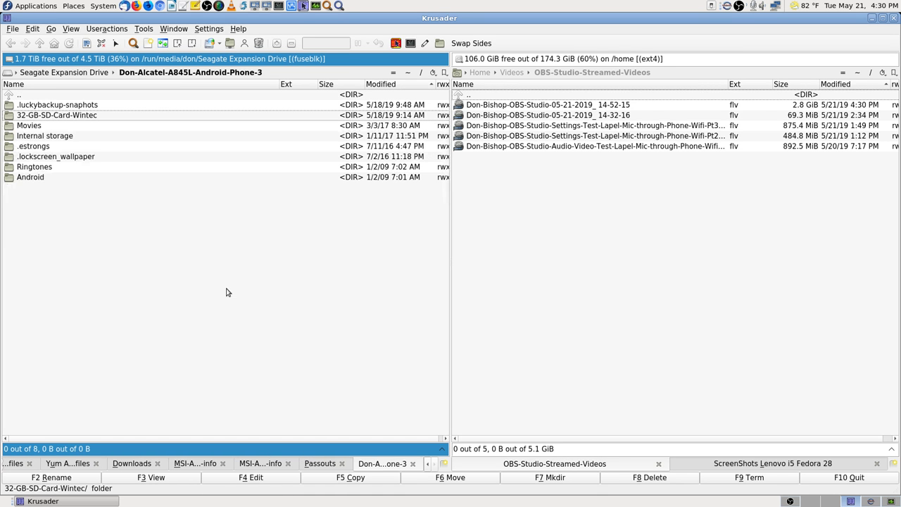
key("BackSpace")
type("dm")
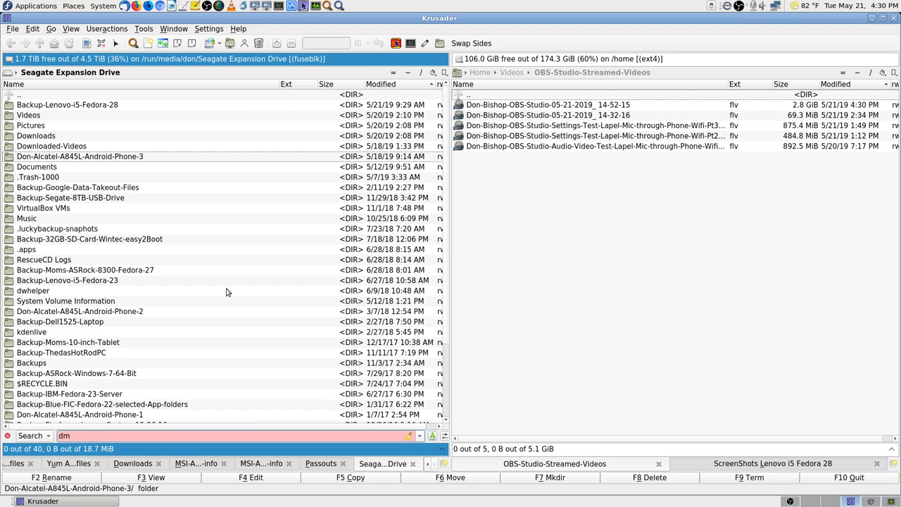
key("BackSpace")
type("on")
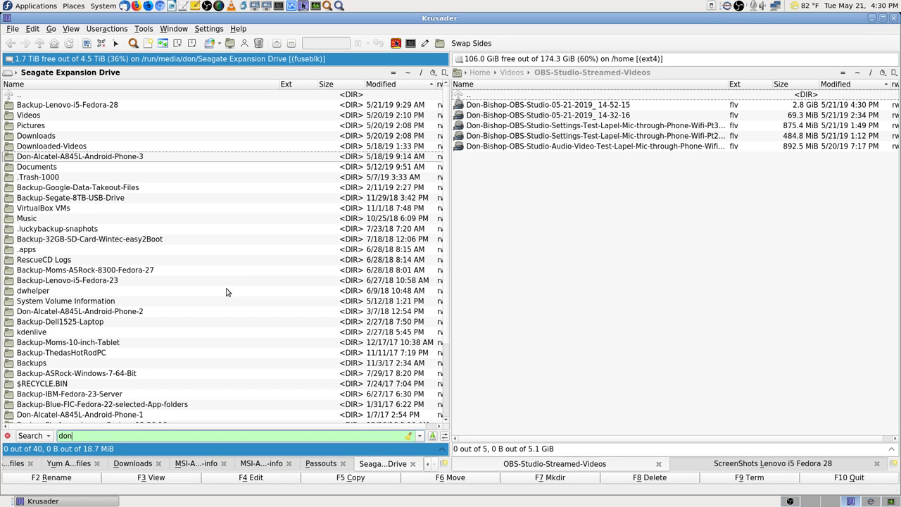
key("Down")
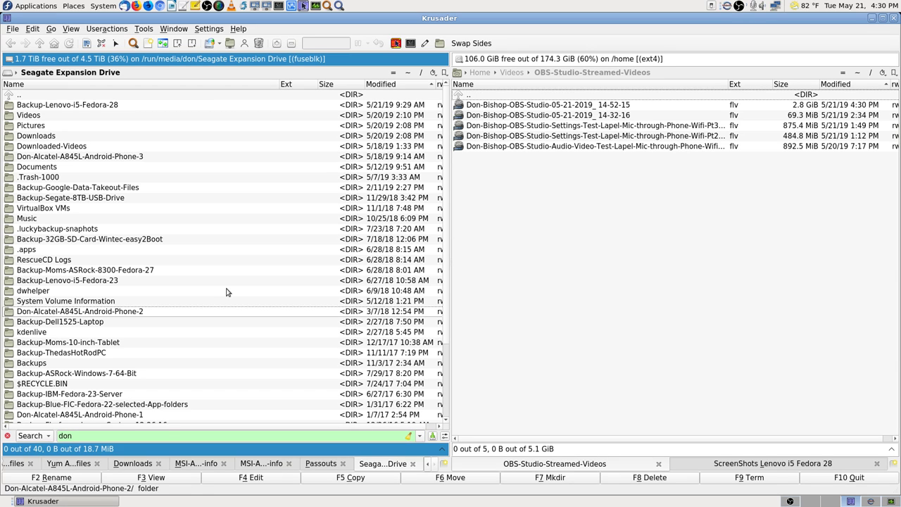
key("Return")
key("Down")
key("Return")
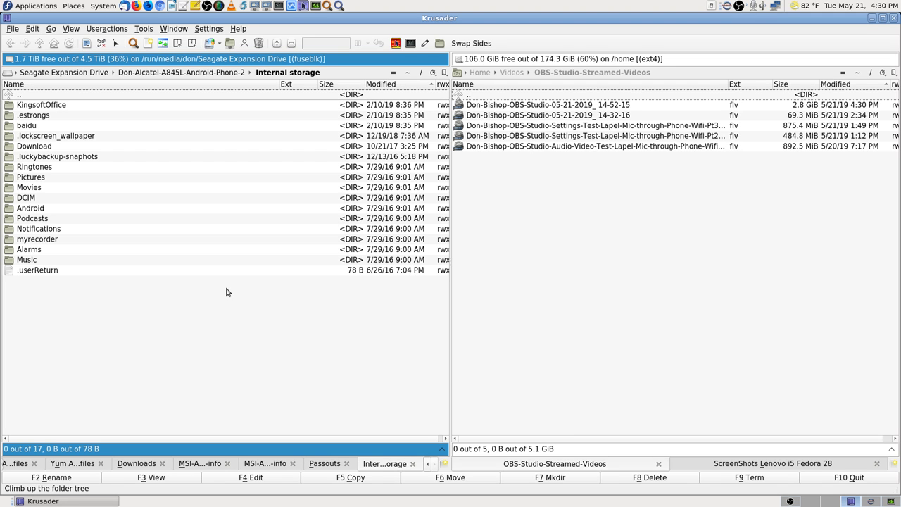
Look inside the KingsoftOffice and .fonts folders of the internal storage backup.
key("Down")
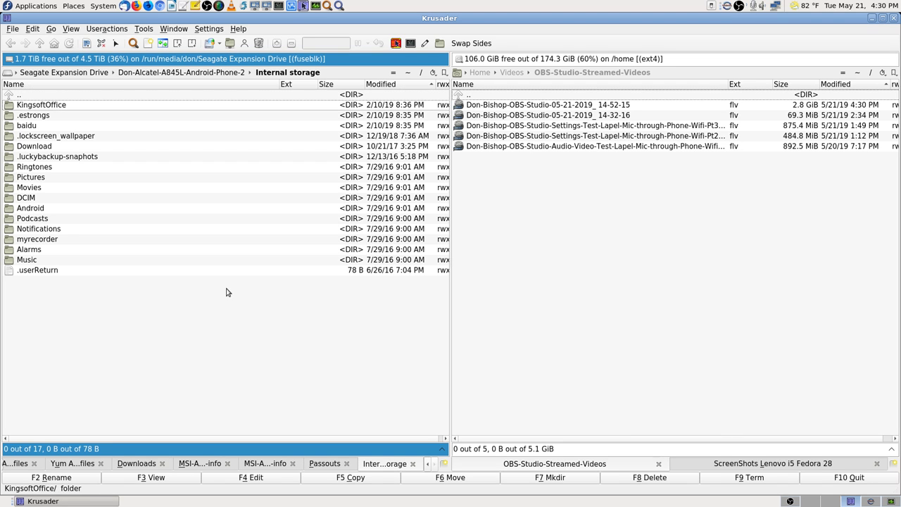
key("Return")
key("Down")
key("Return")
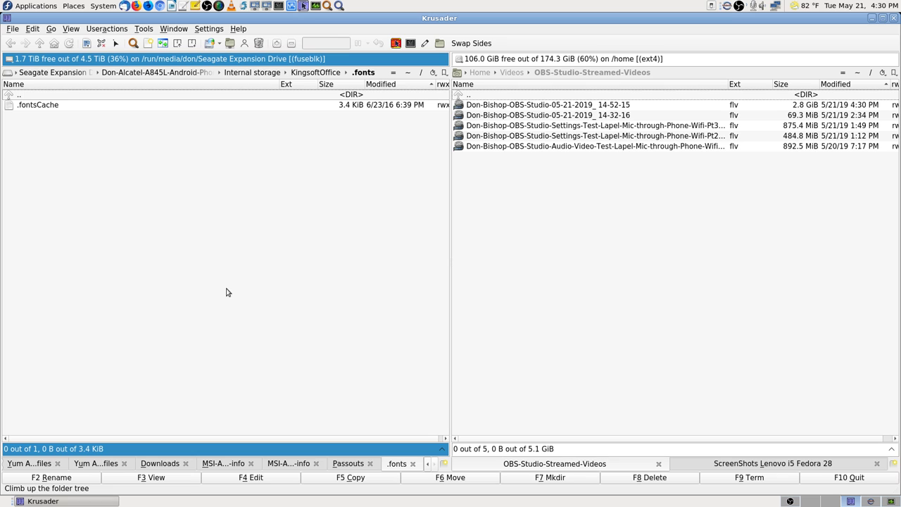
key("BackSpace")
key("BackSpace")
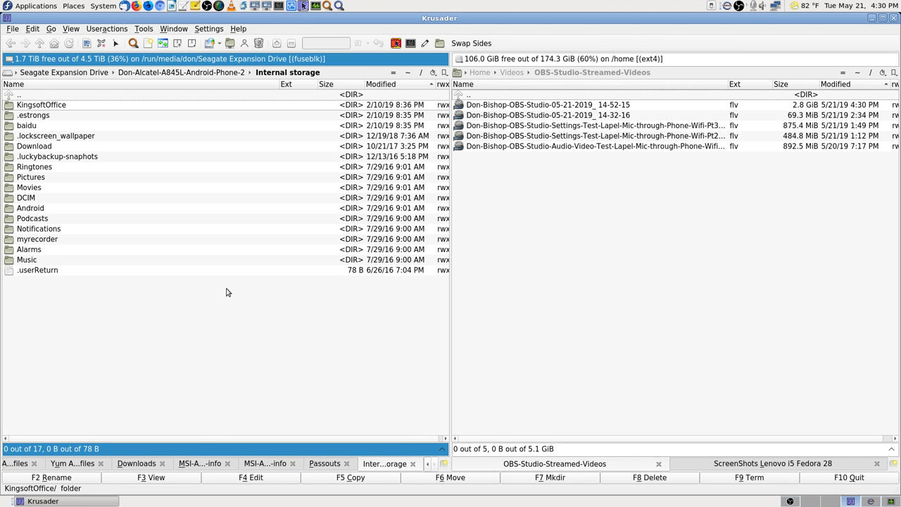
Open the Download folder and check the Crenova apk's details.
key("Down")
key("Down")
key("Down")
key("Down")
key("Down")
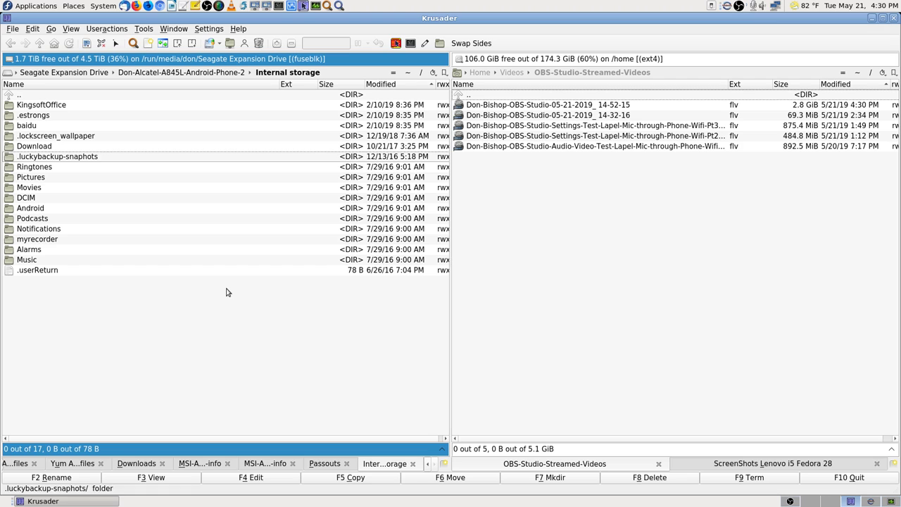
key("Up")
key("Return")
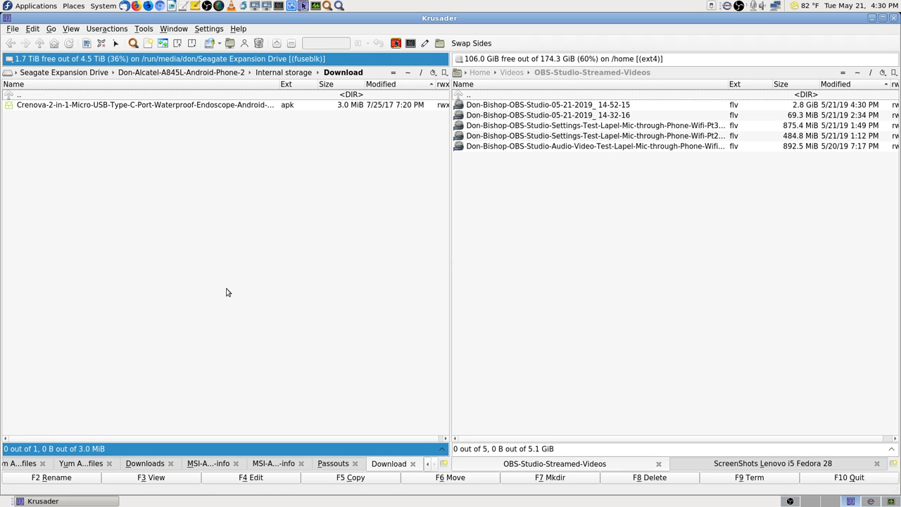
key("Down")
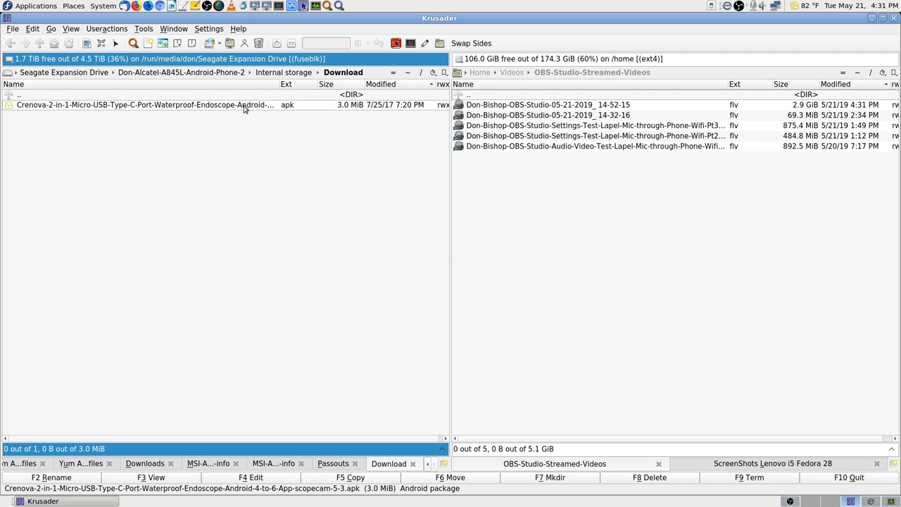
Browse DCIM's Camera and empty 100ANDRO subfolders.
mouse_move(268, 107)
key("BackSpace")
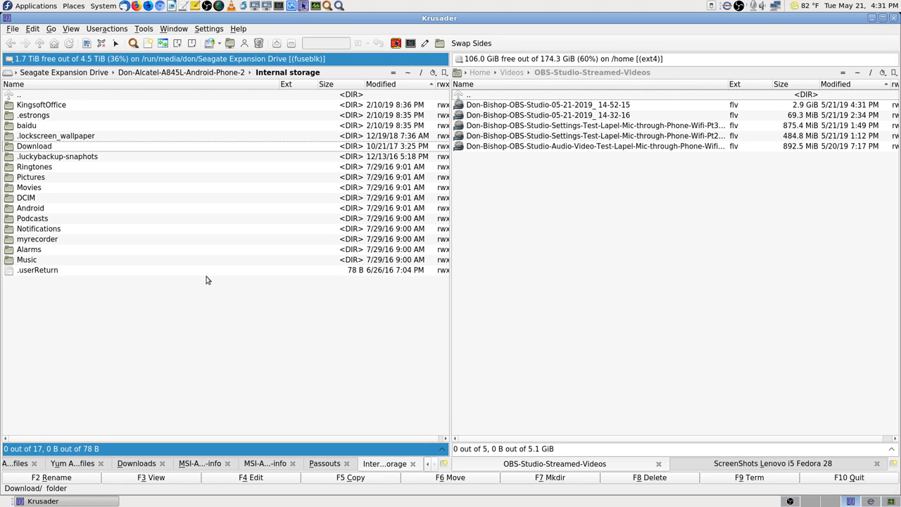
key("Down")
key("Down")
key("Down")
key("Down")
key("Down")
key("Down")
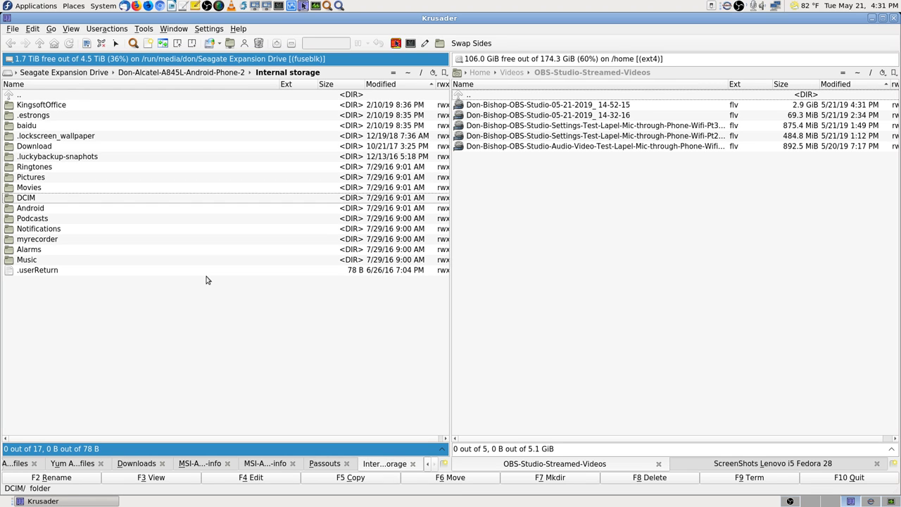
key("Up")
key("Return")
key("Down")
key("Return")
key("BackSpace")
key("Down")
key("Return")
key("BackSpace")
key("BackSpace")
Peek into the empty Music folder and go back up to the Phone-2 backup.
key("Down")
key("Down")
key("Down")
key("Down")
key("Down")
key("Down")
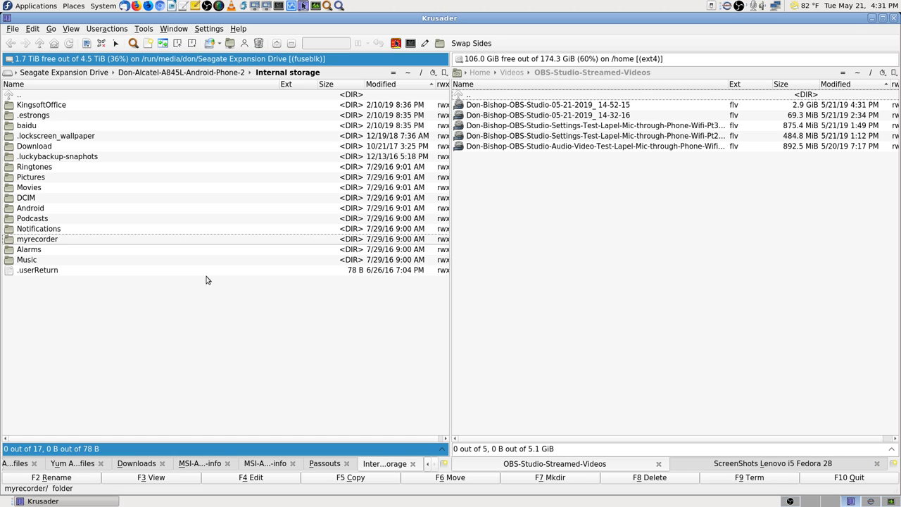
key("Return")
key("BackSpace")
key("BackSpace")
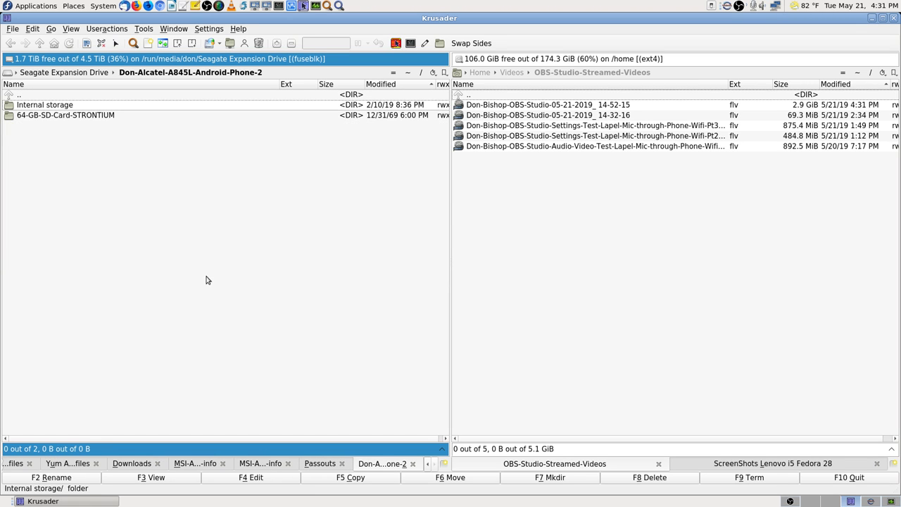
Enter 64-GB-SD-Card-STRONTIUM and open its Download folder's Android Straight Talk apps folder.
key("Down")
key("Return")
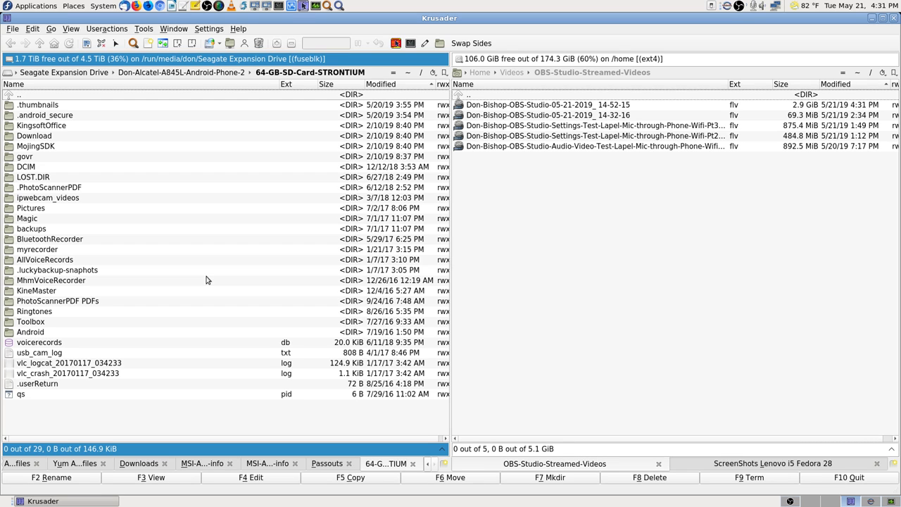
key("Down")
key("Down")
key("Down")
key("Down")
key("Return")
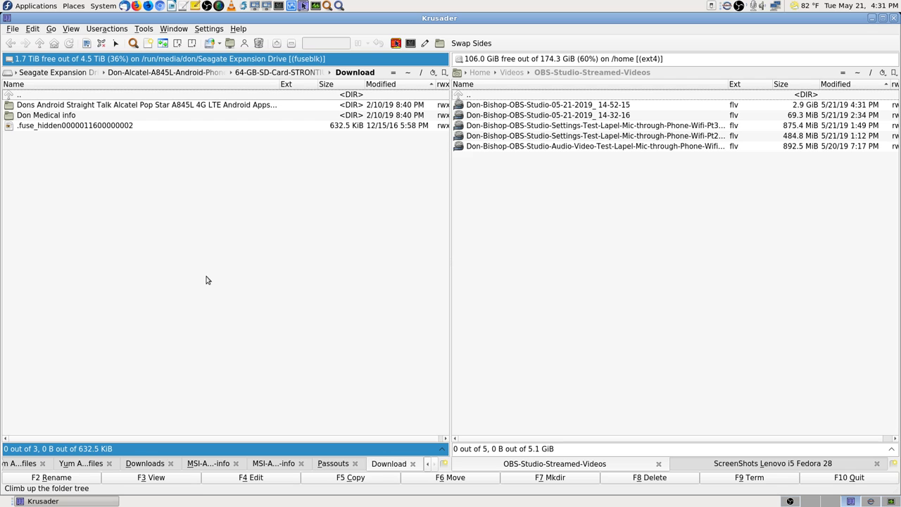
key("Down")
key("Return")
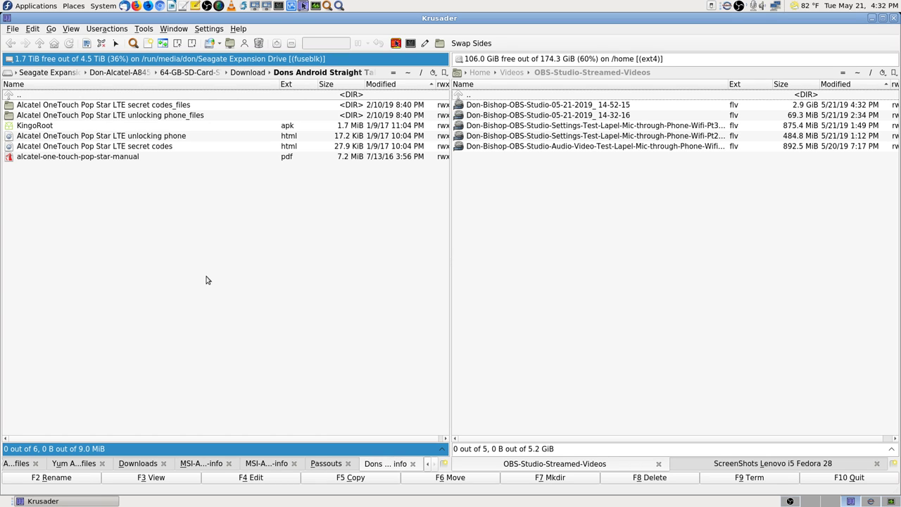
Review the Android Straight Talk apps folder, including the unlocking page and KingoRoot apk.
key("BackSpace")
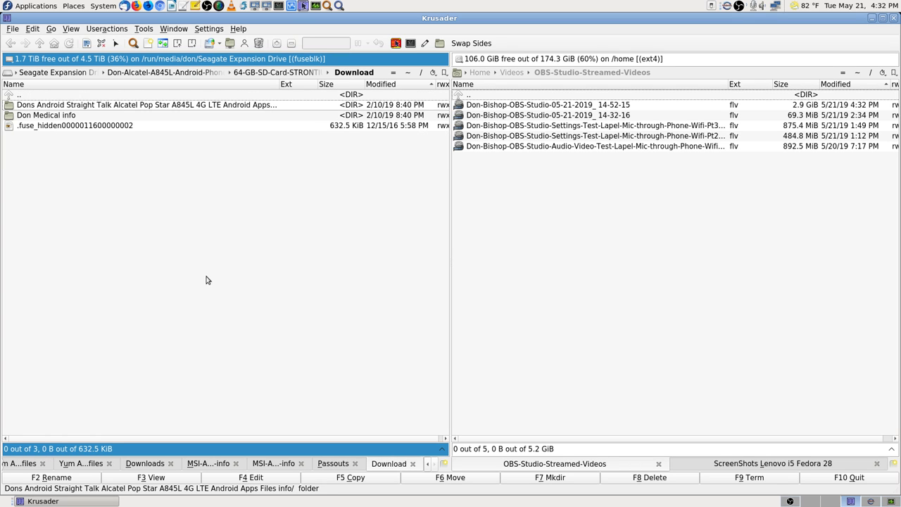
key("Return")
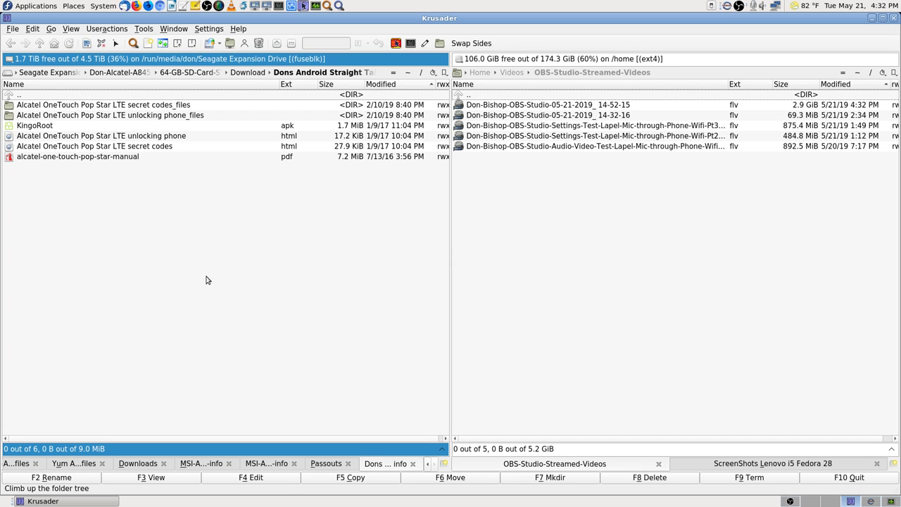
key("Down")
key("Down")
key("Down")
key("Down")
key("Up")
key("Up")
key("Up")
key("Up")
key("Down")
key("Down")
key("Down")
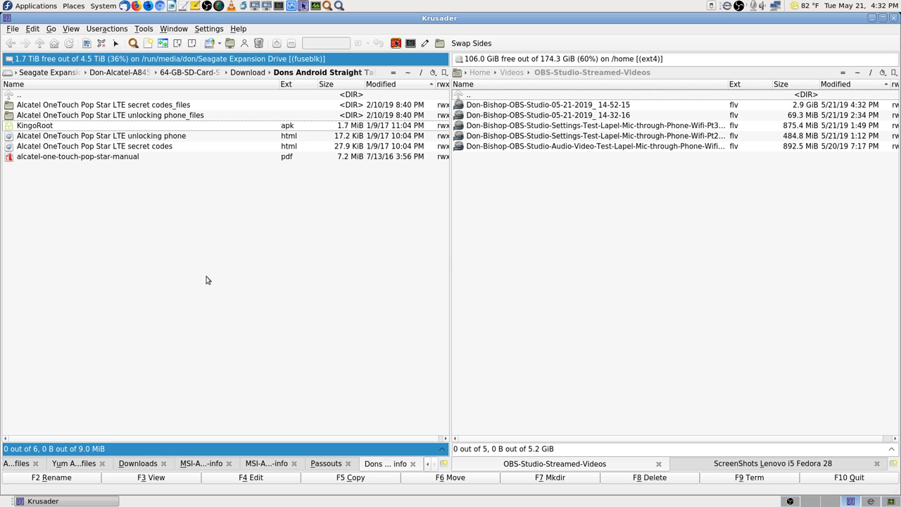
key("BackSpace")
Peek into the medical info folder, then go up and open the SD card's DCIM folder.
key("Down")
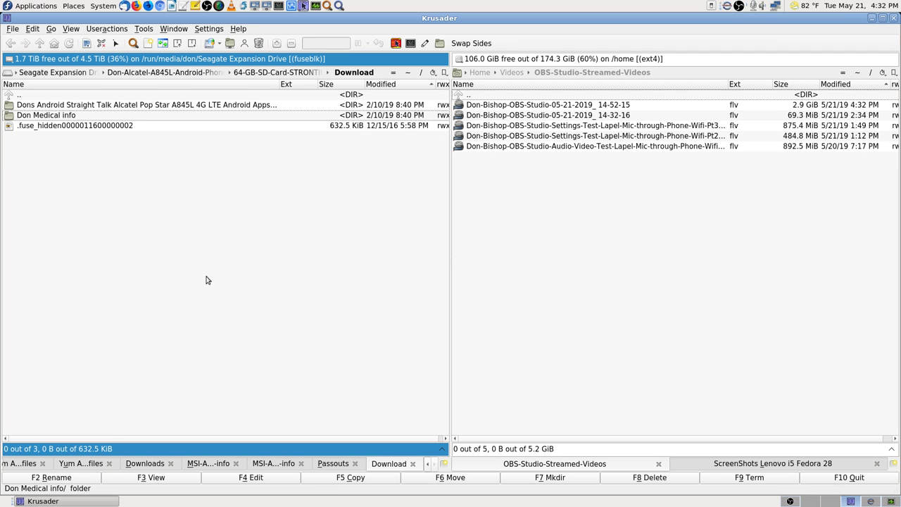
key("Return")
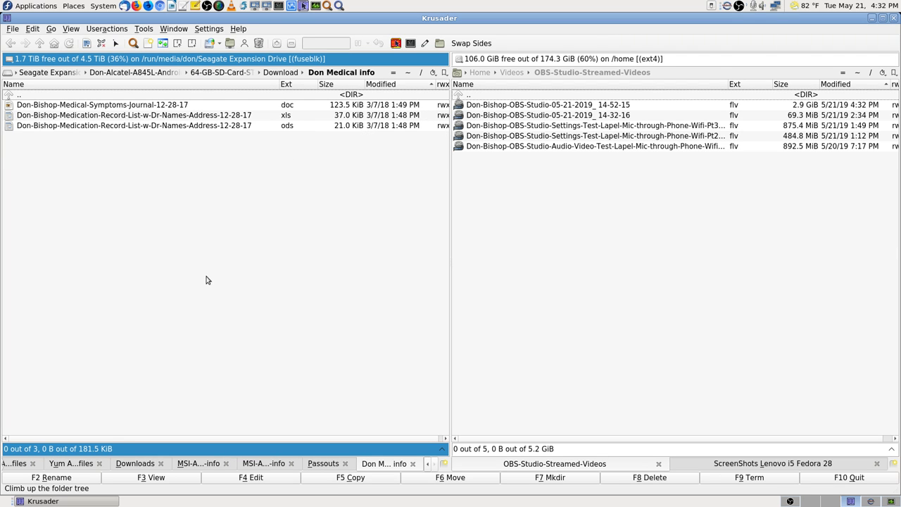
key("BackSpace")
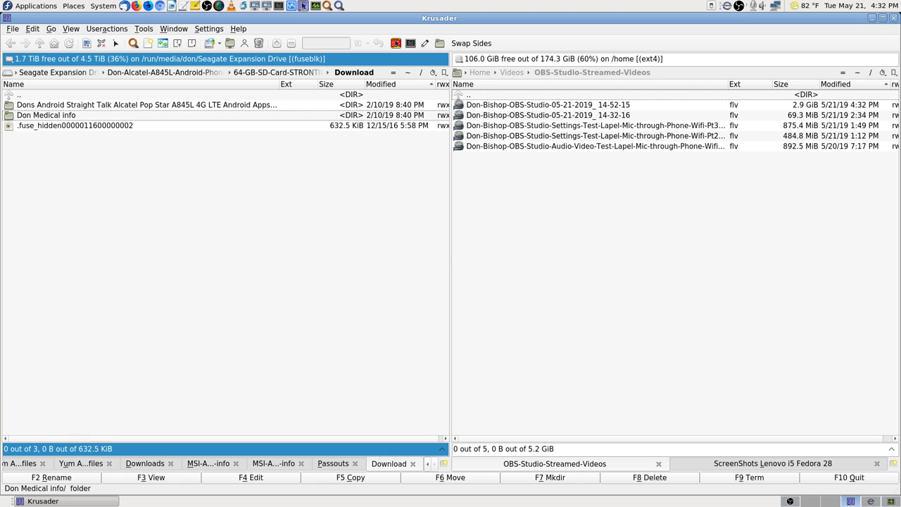
key("BackSpace")
key("Down")
key("Down")
key("Down")
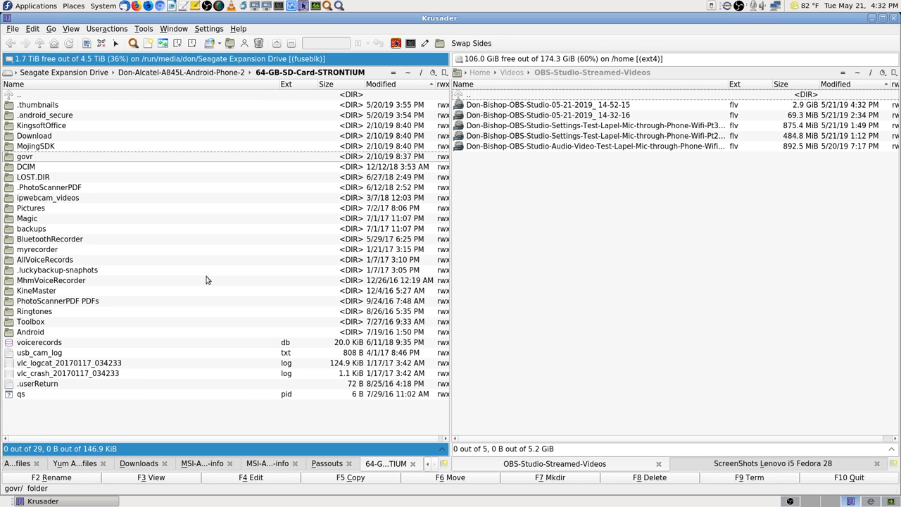
key("Return")
key("Down")
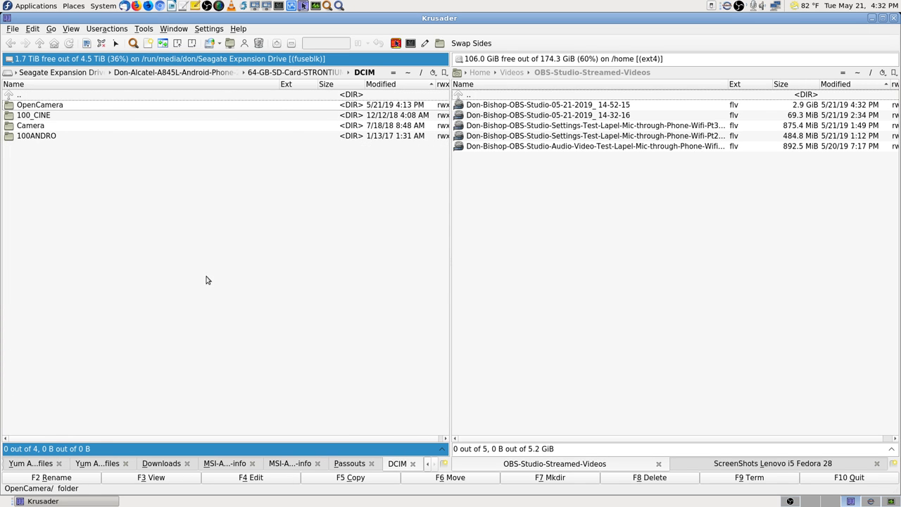
Open the OpenCamera folder and launch IMG_20190309_011737.jpg in Eye of GNOME.
key("Return")
key("Down")
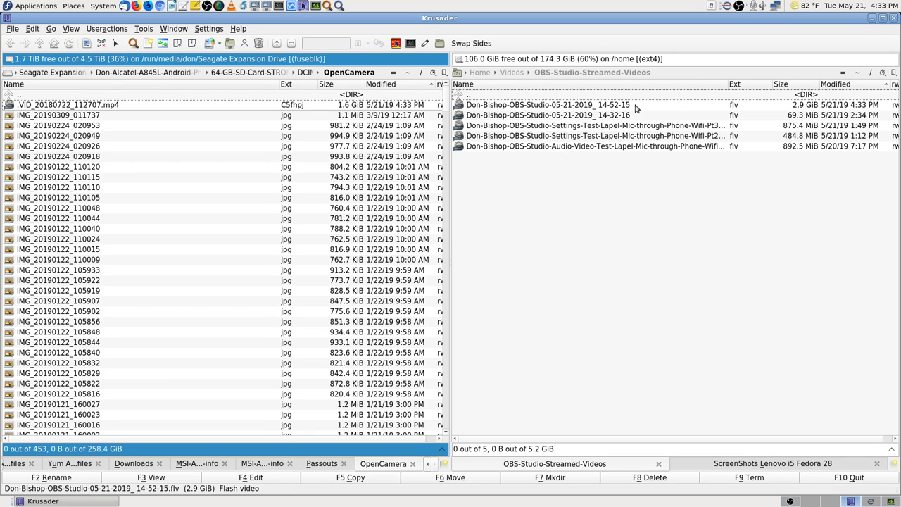
mouse_move(635, 107)
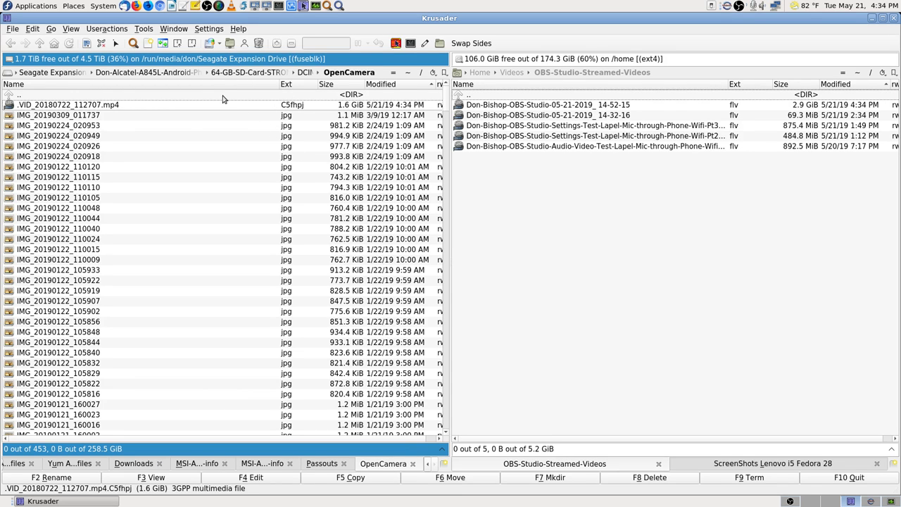
left_click(148, 138)
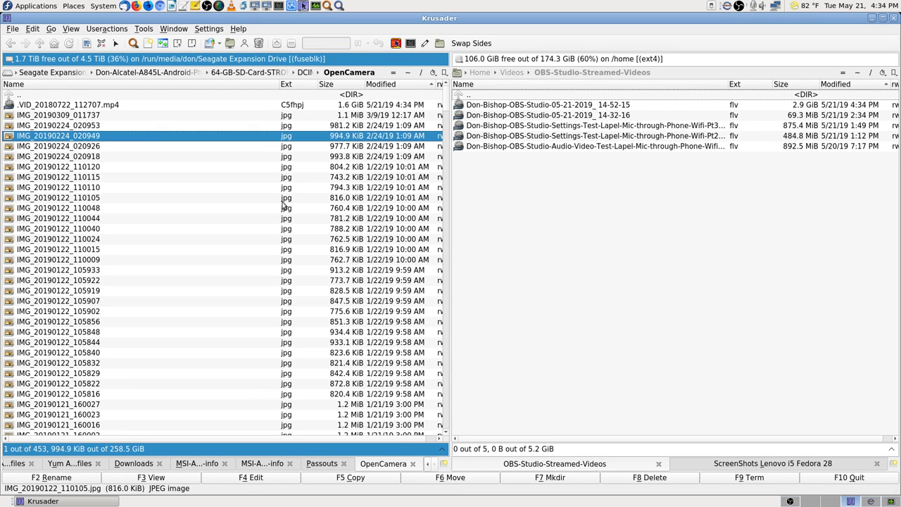
left_click(131, 116)
key("Return")
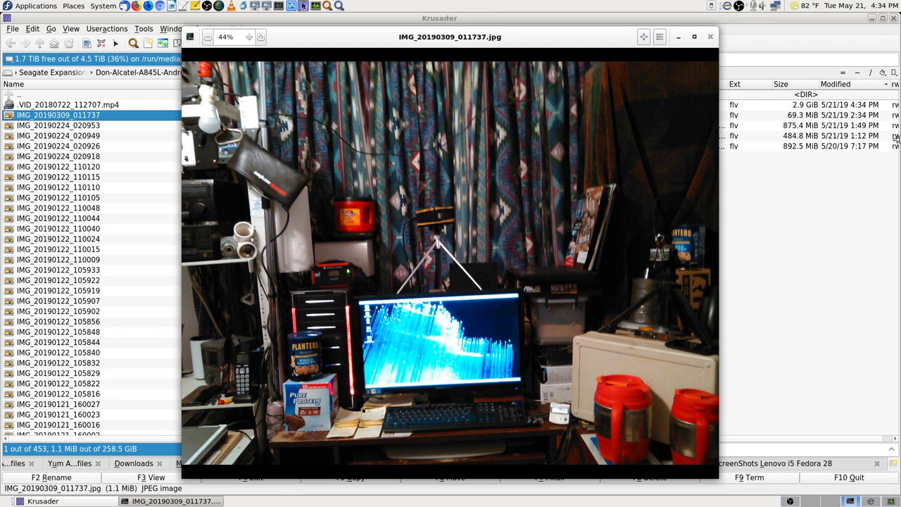
Maximize the photo viewer, then close it to return to Krusader's OpenCamera listing.
left_click(695, 37)
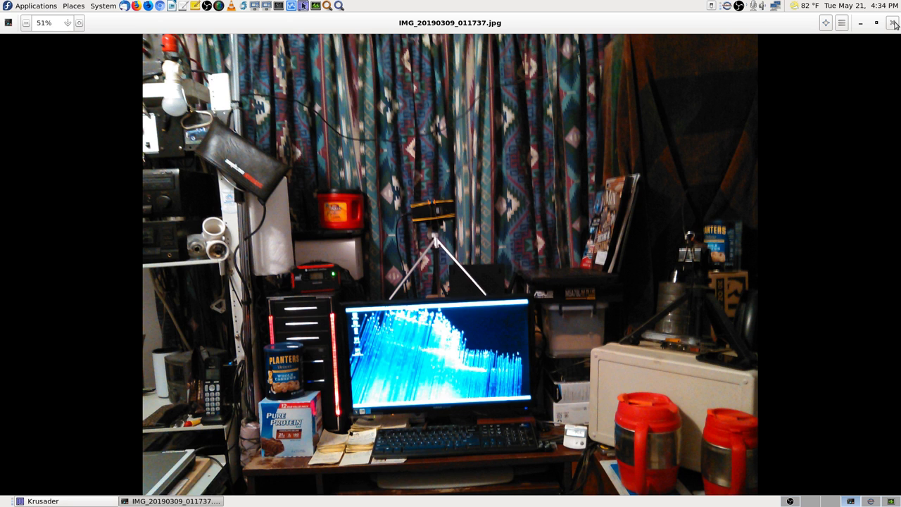
left_click(893, 23)
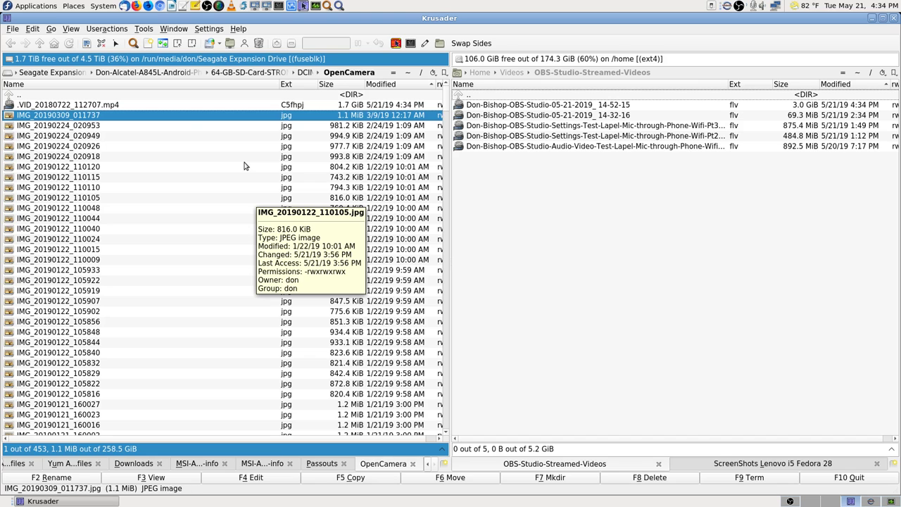
Go up to DCIM and look inside the 100_CINE folder.
key("BackSpace")
key("Down")
key("Return")
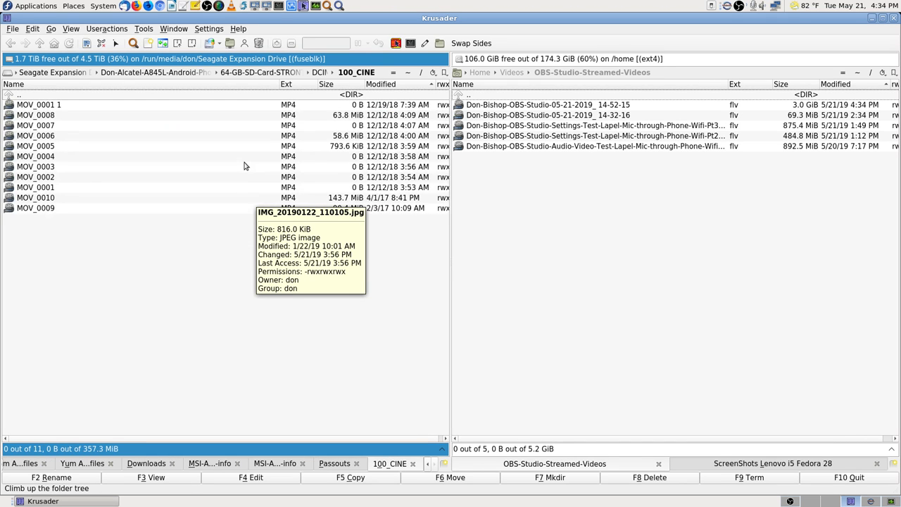
key("BackSpace")
In the Camera folder, compare the partial and complete VID_20180718_084110 video files.
key("Down")
key("Return")
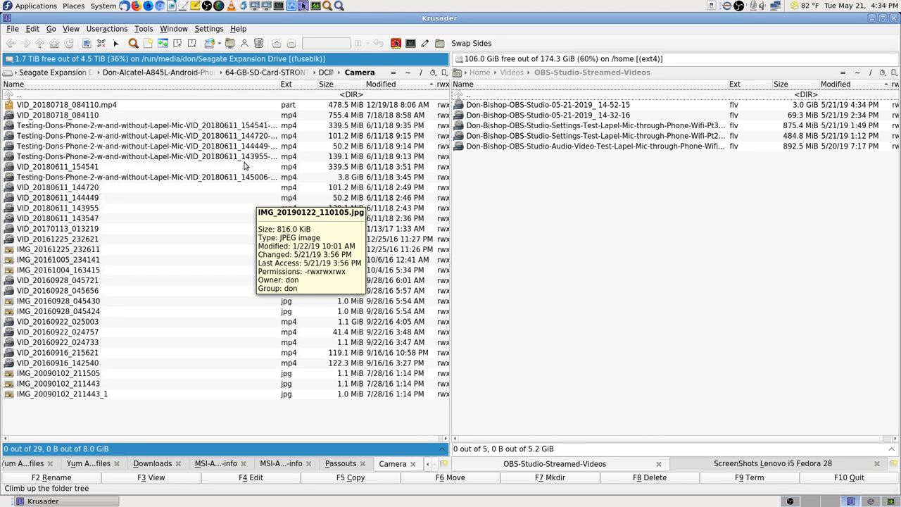
key("Down")
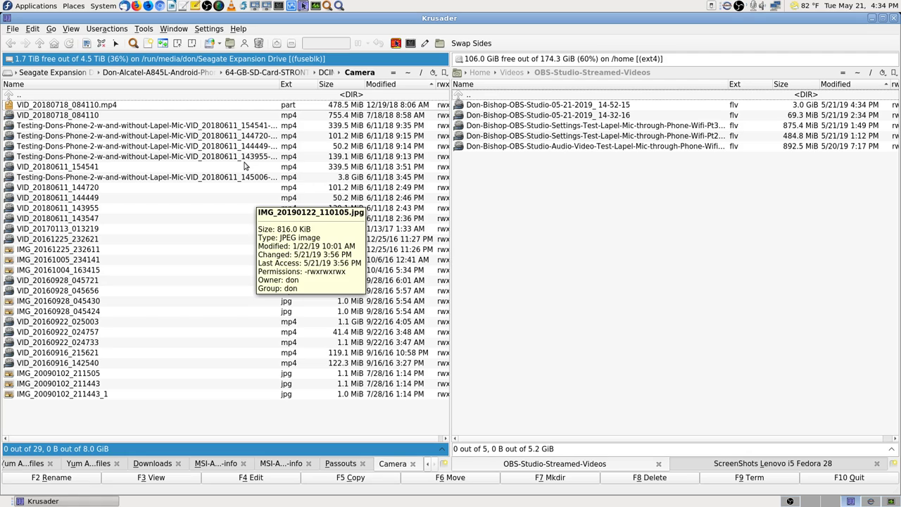
key("Down")
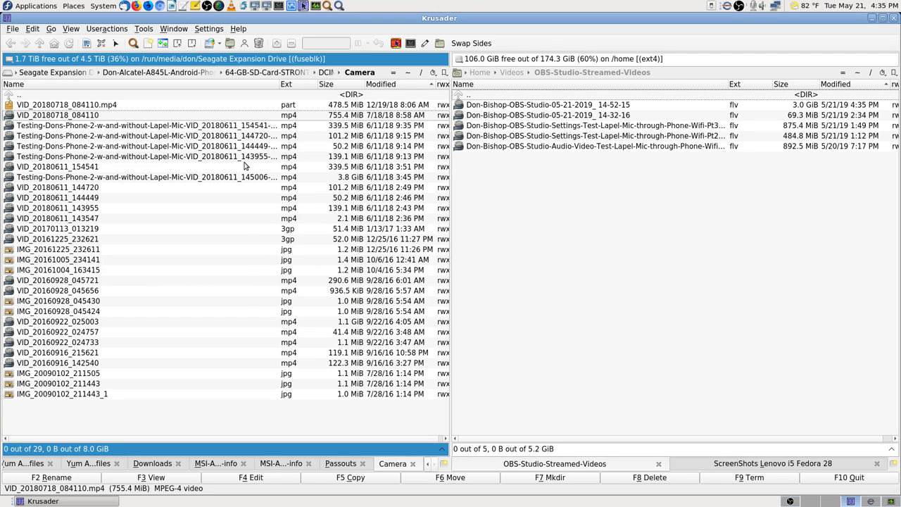
key("Up")
key("Down")
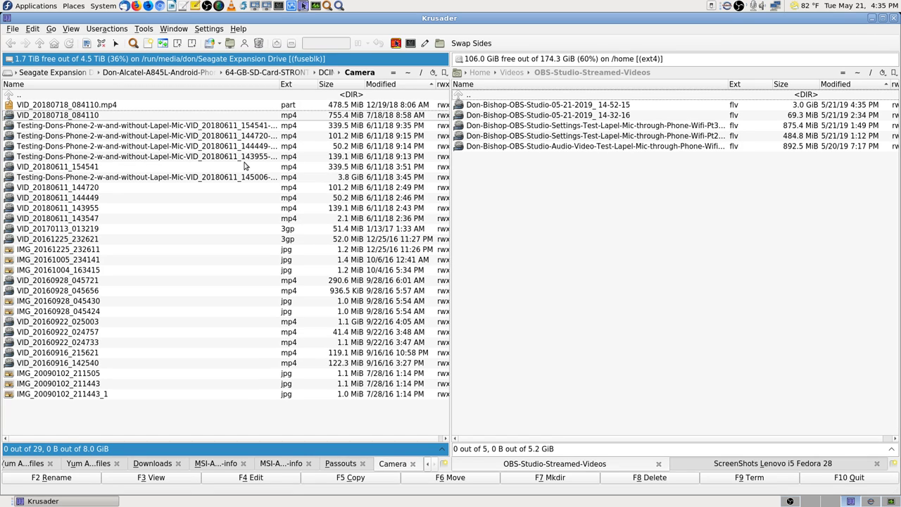
Peek into 100ANDRO, then go up to the Phone-2 backup's top folder.
key("BackSpace")
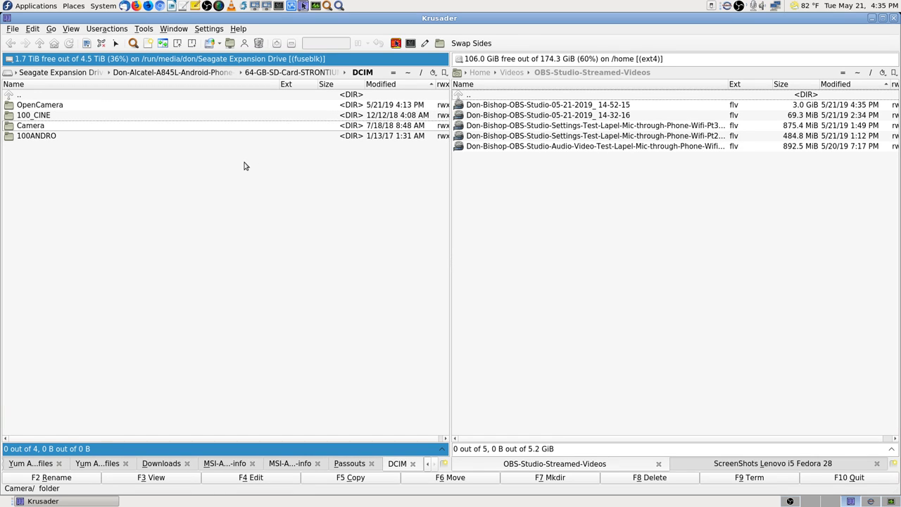
key("Down")
key("Return")
key("BackSpace")
key("BackSpace")
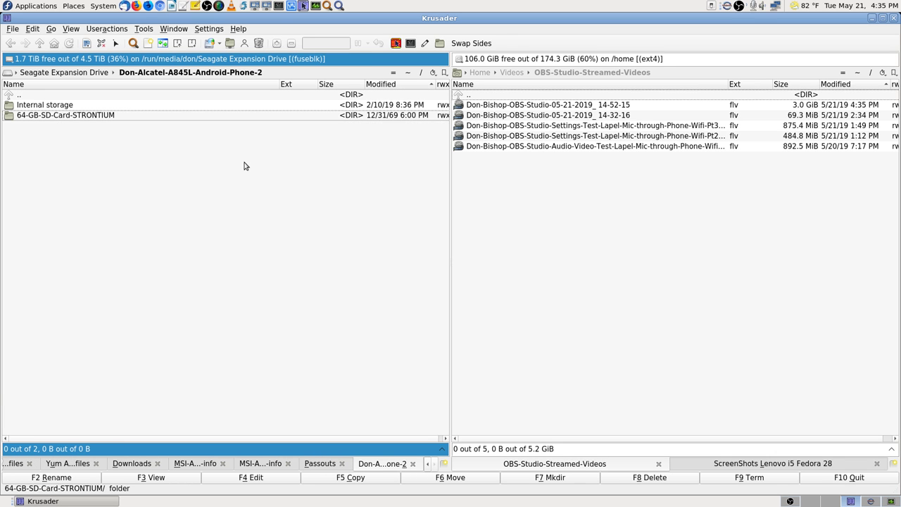
Open the home folder's Downloads in Krusader, then switch to the luckyBackup workspace.
left_click(408, 73)
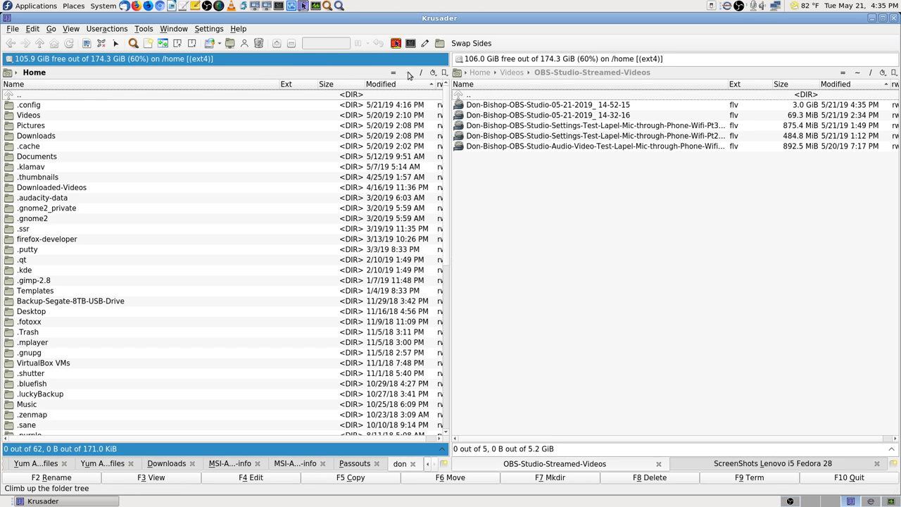
key("BackSpace")
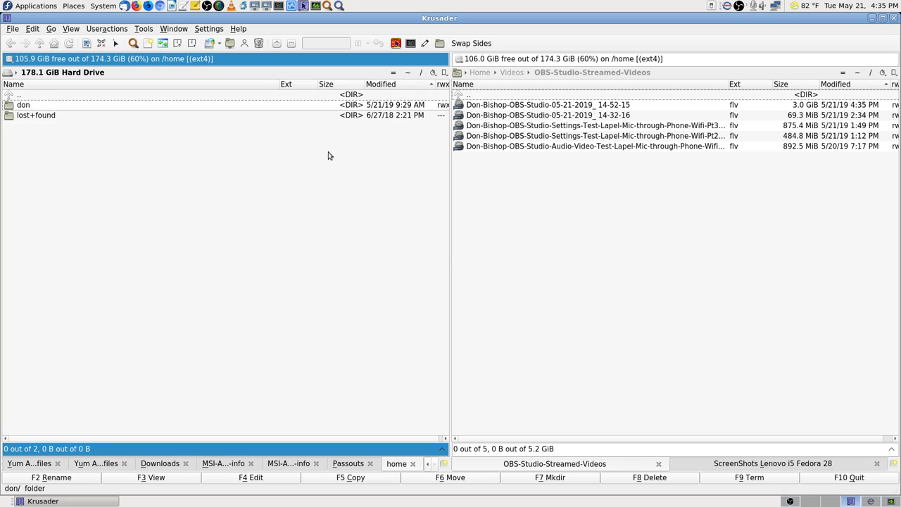
key("Return")
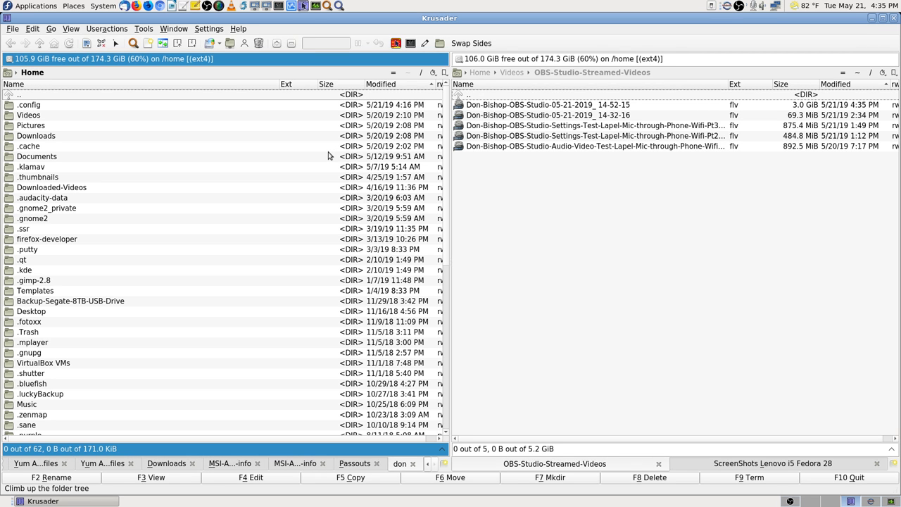
left_click(62, 138)
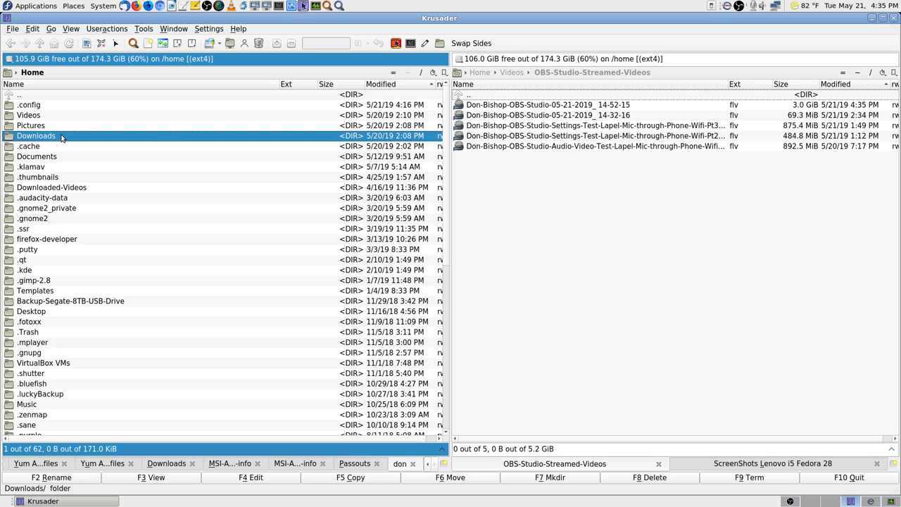
double_click(61, 136)
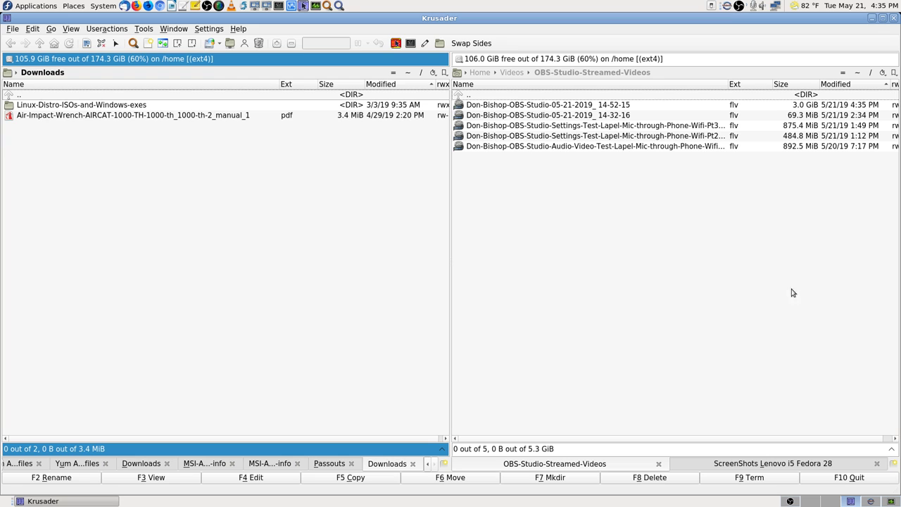
left_click(872, 504)
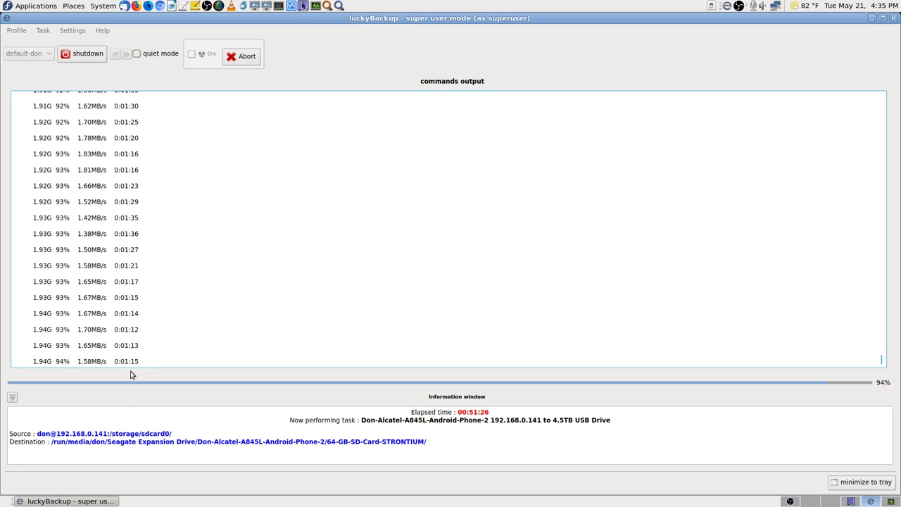
Scroll through luckyBackup's command output log at 94%, then return to Krusader.
scroll(225, 284, "up", 5)
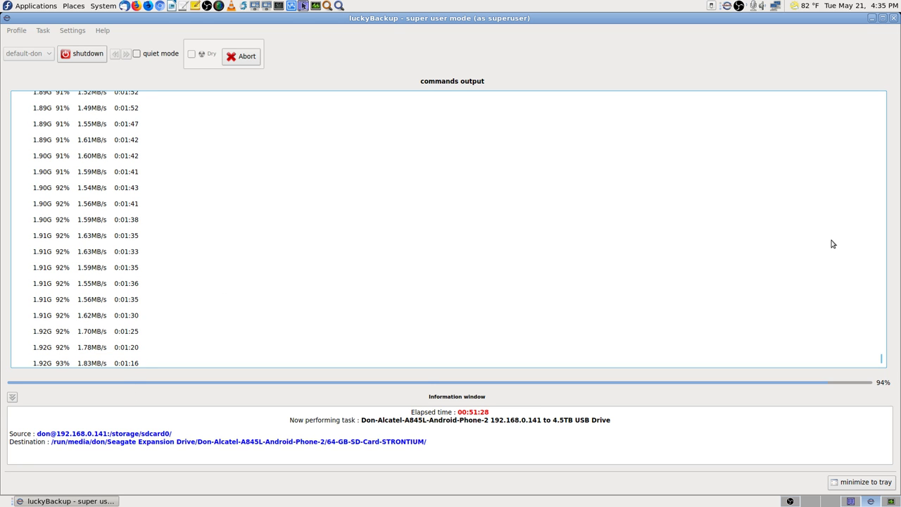
left_click_drag(882, 359, 890, 229)
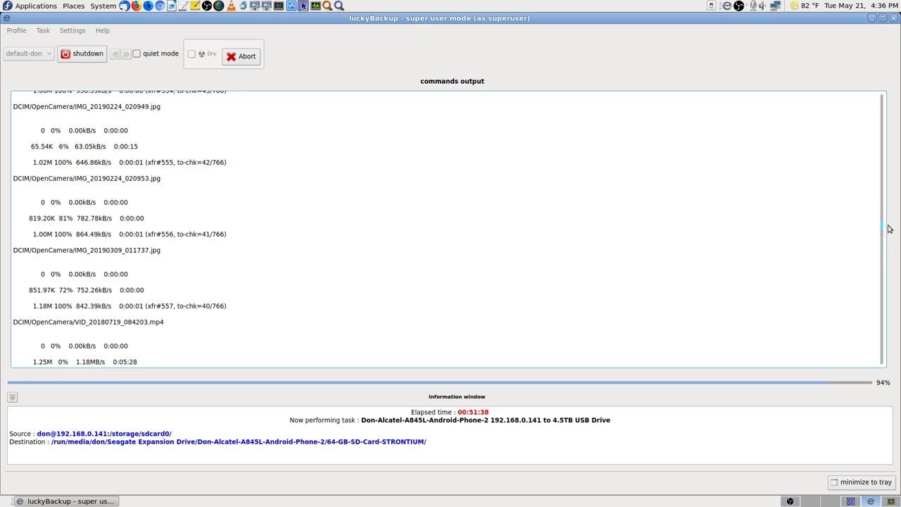
scroll(235, 298, "down", 1)
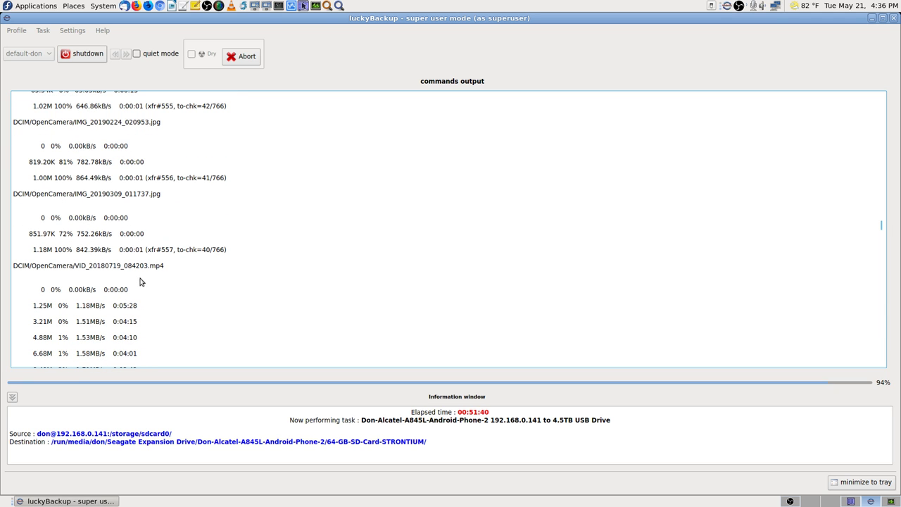
scroll(215, 288, "down", 7)
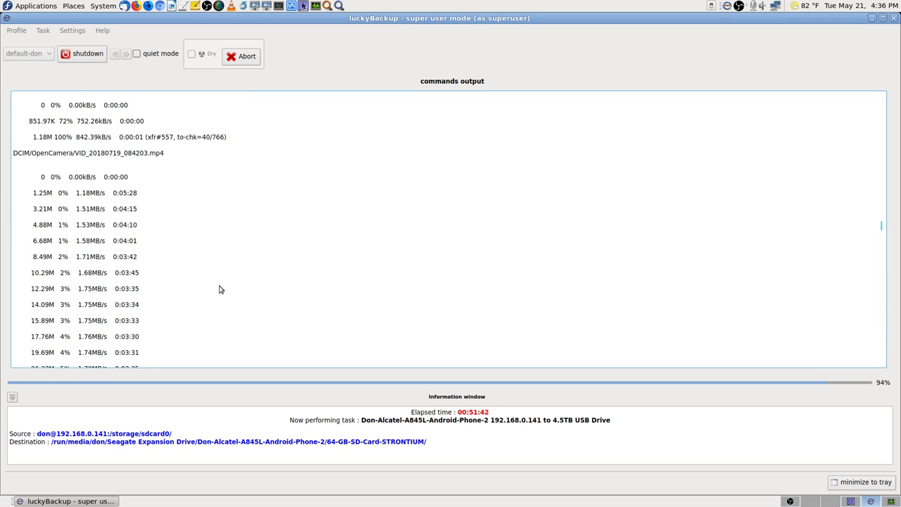
scroll(391, 304, "down", 8)
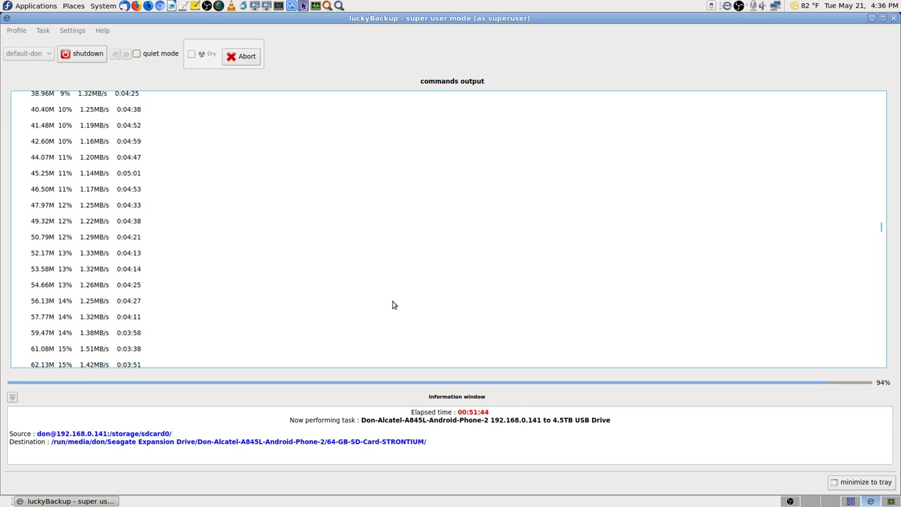
left_click(883, 240)
mouse_move(883, 241)
left_mouse_down()
mouse_move(882, 253)
mouse_move(885, 246)
left_mouse_up()
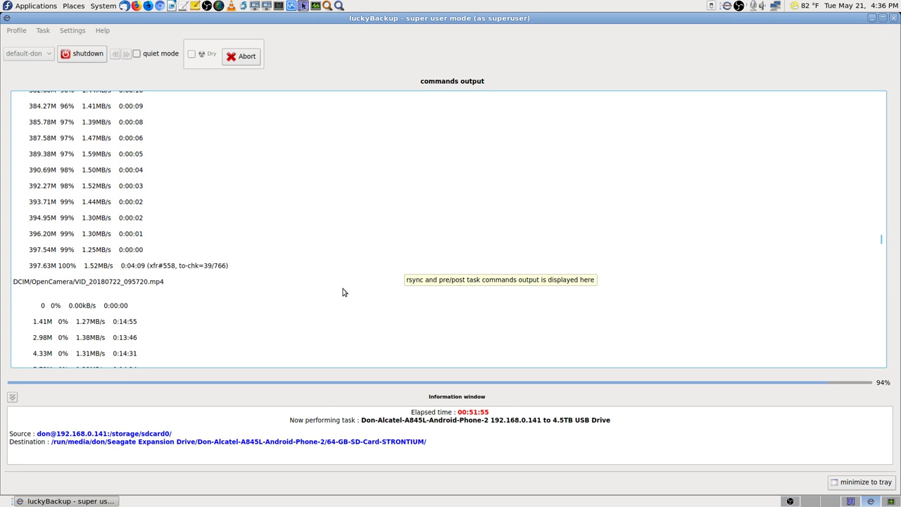
scroll(354, 288, "down", 1)
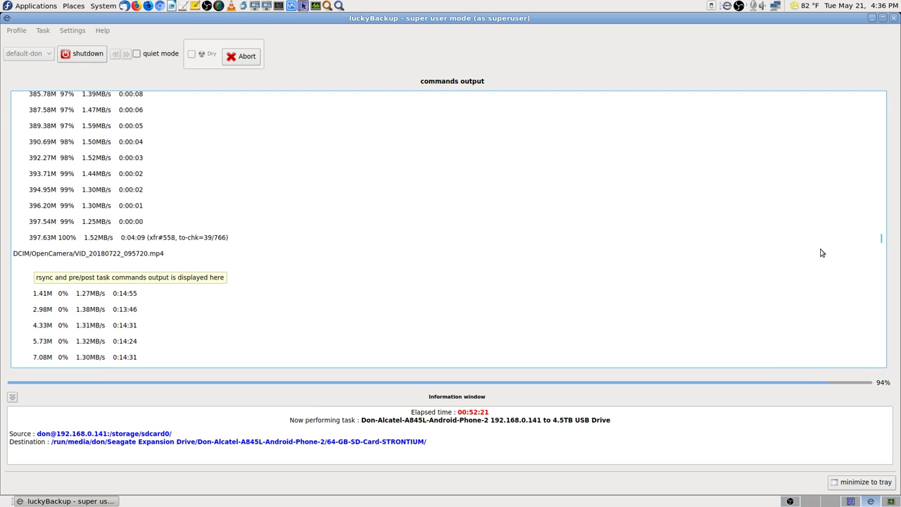
left_click_drag(883, 238, 881, 382)
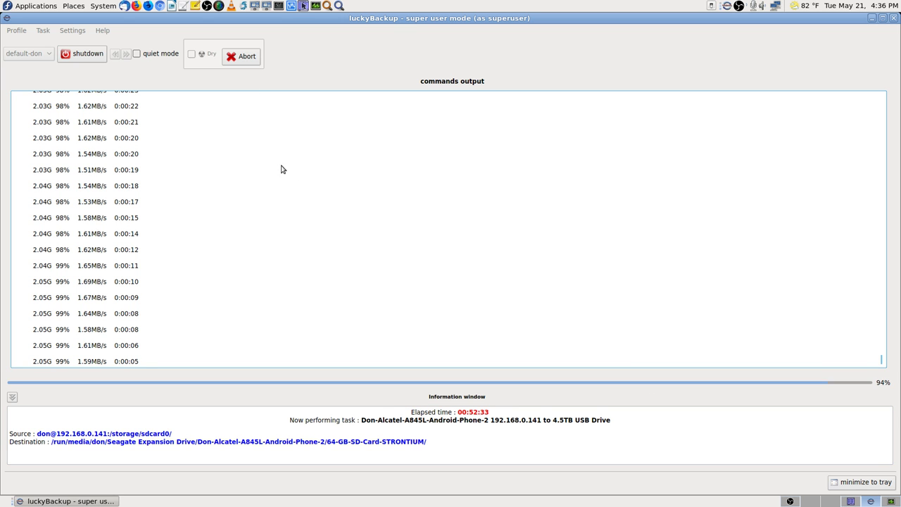
left_click(858, 502)
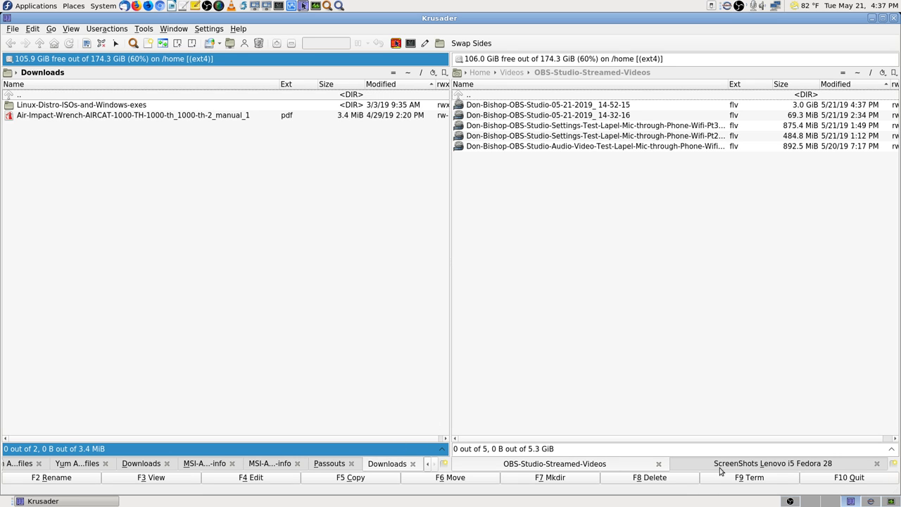
Minimize luckyBackup to the tray and switch OBS to the Cam 1 Stream scene.
left_click(891, 501)
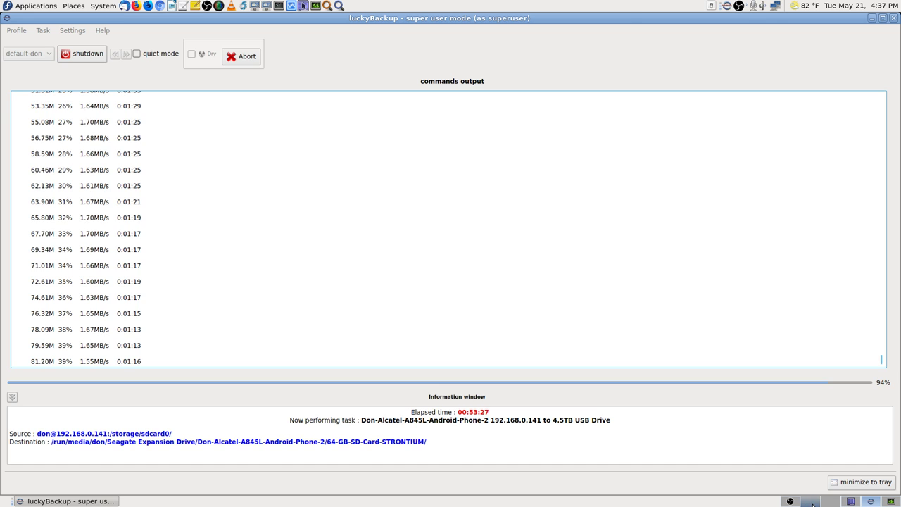
left_click(832, 482)
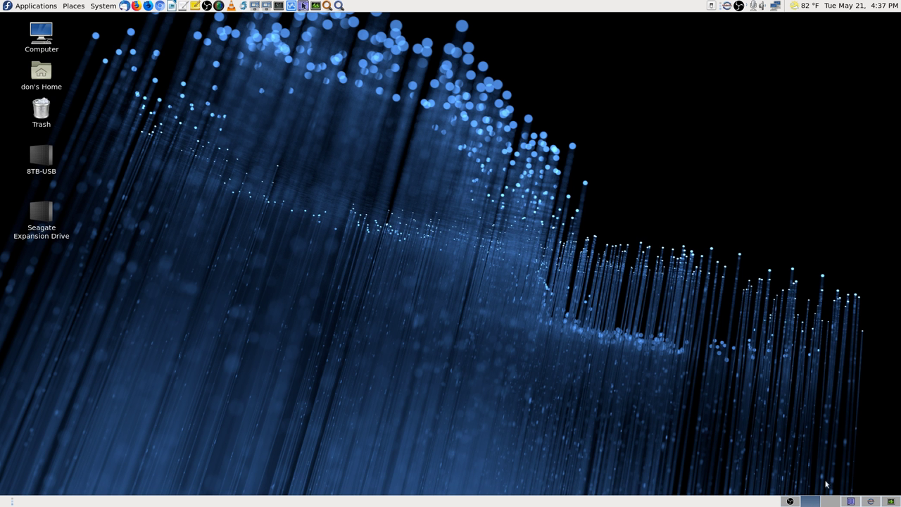
left_click(790, 501)
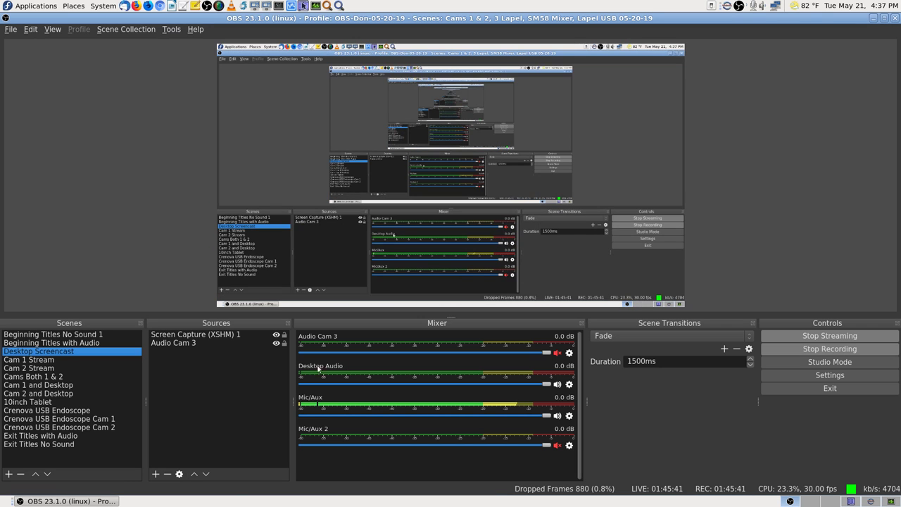
left_click(50, 360)
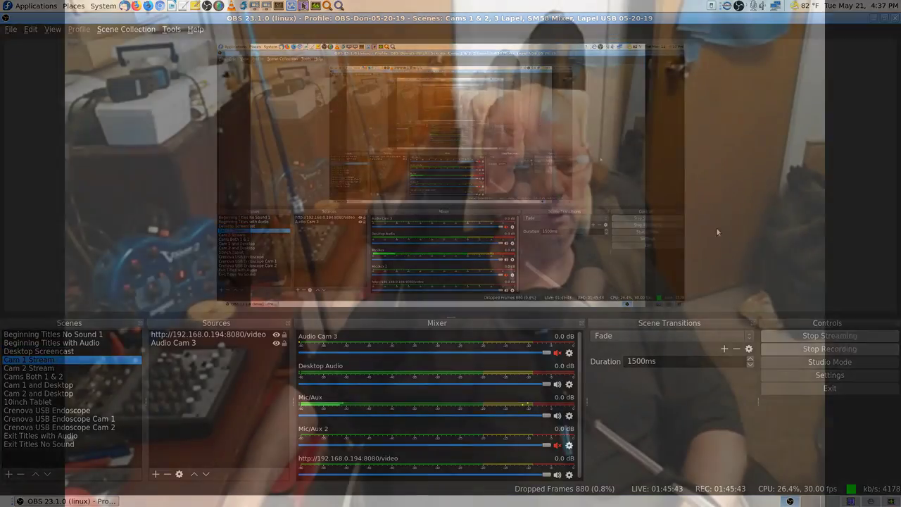